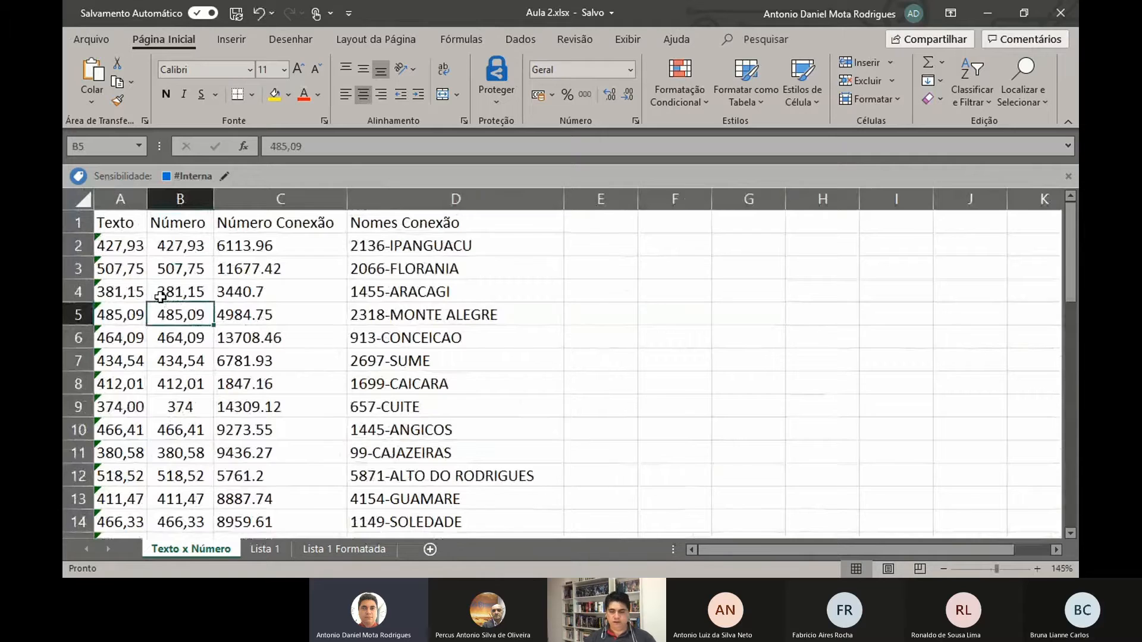
Compare the first values in the Texto and Número columns and the SOMA formulas in A45 and B45.
{"action": "scroll", "coordinate": [159, 297], "scroll_direction": "up", "scroll_amount": 2}
{"action": "scroll", "coordinate": [154, 300], "scroll_direction": "up", "scroll_amount": 1}
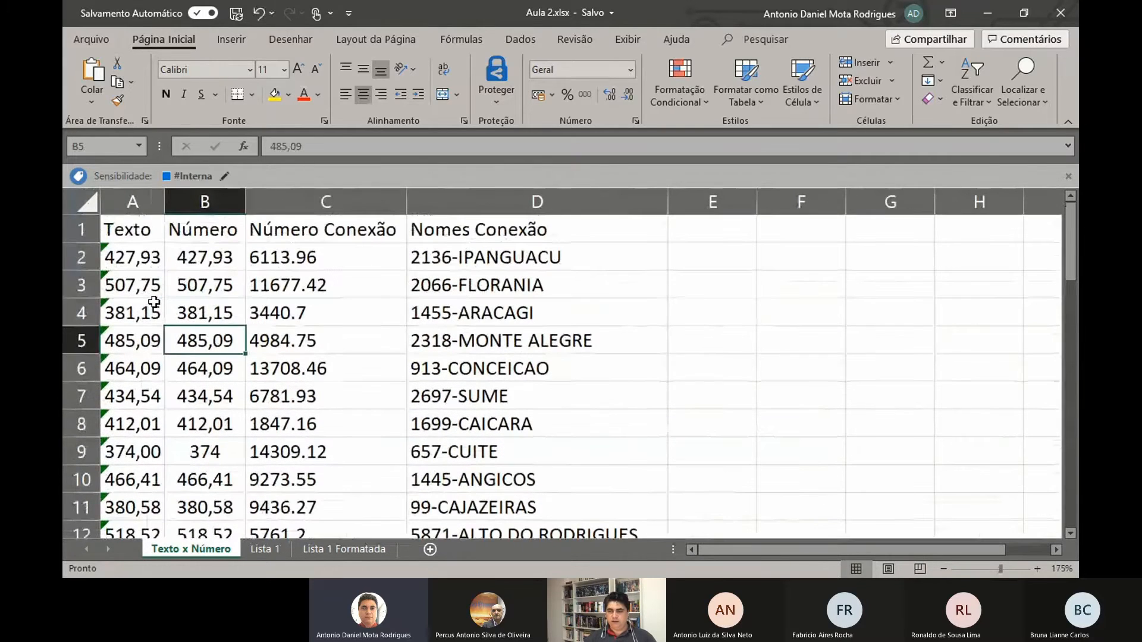
{"action": "left_click", "coordinate": [130, 256]}
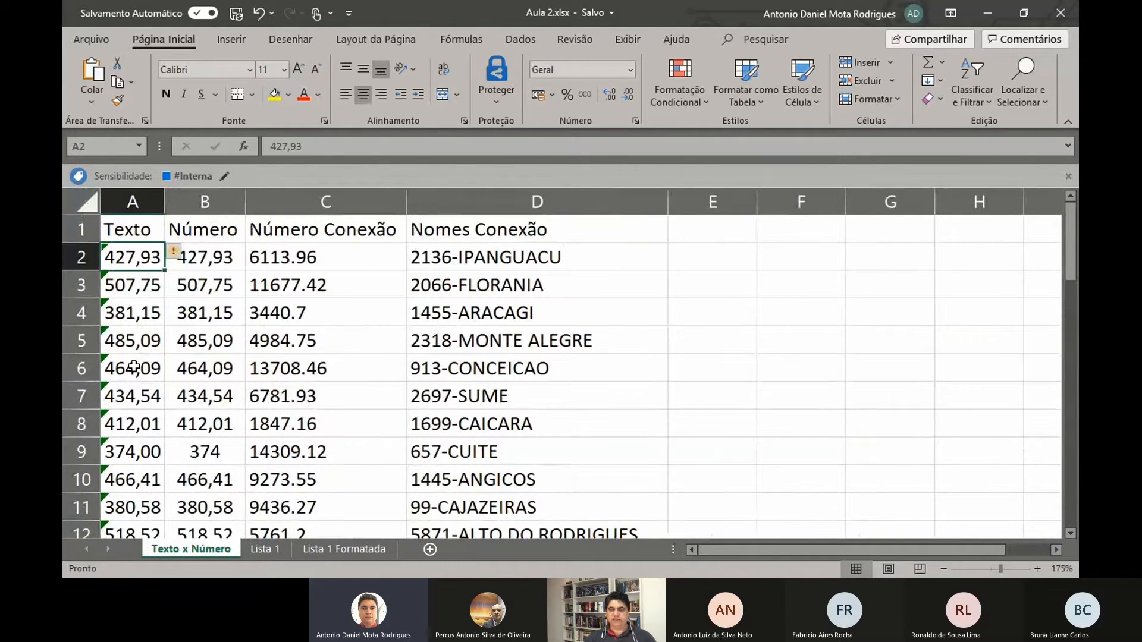
{"action": "left_click", "coordinate": [214, 263]}
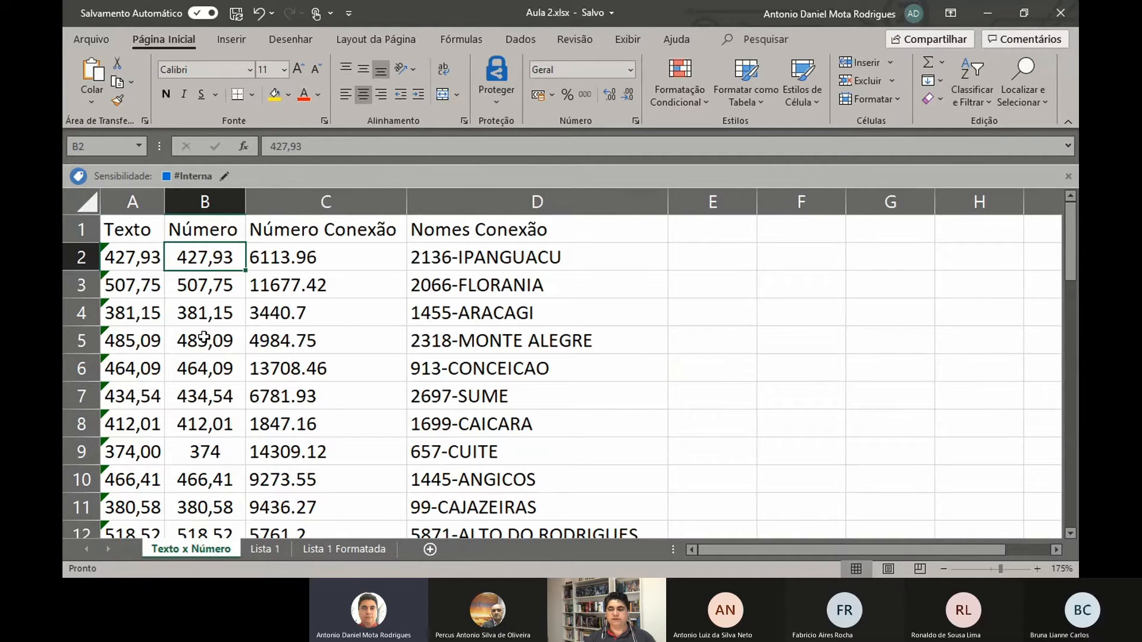
{"action": "scroll", "coordinate": [196, 333], "scroll_direction": "down", "scroll_amount": 10}
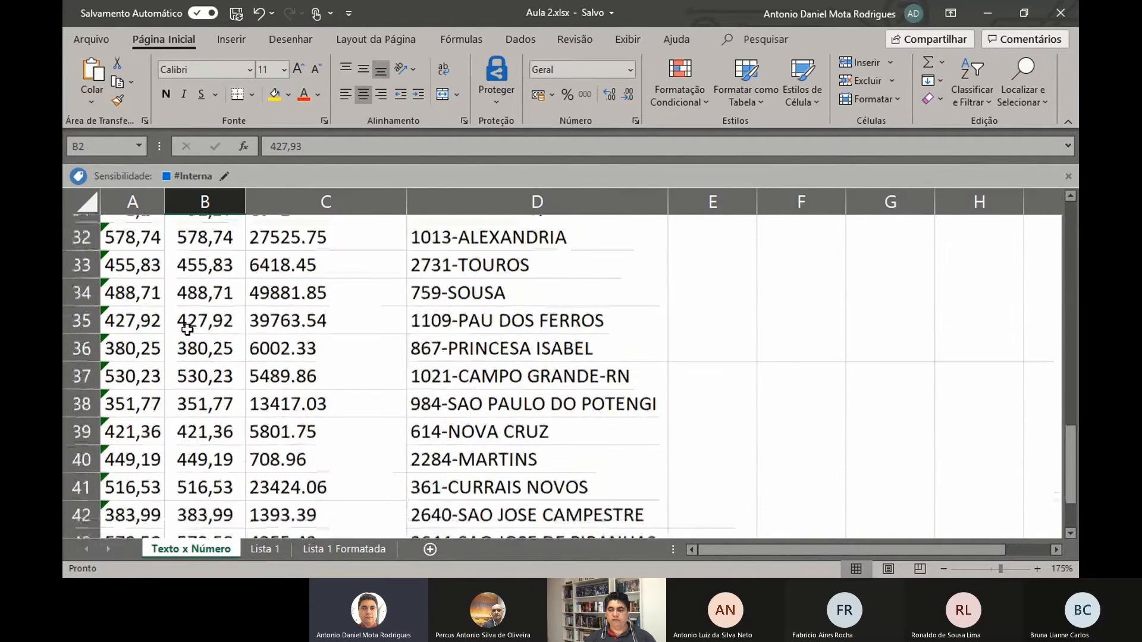
{"action": "scroll", "coordinate": [185, 329], "scroll_direction": "down", "scroll_amount": 5}
{"action": "scroll", "coordinate": [185, 329], "scroll_direction": "up", "scroll_amount": 1}
{"action": "left_click", "coordinate": [205, 286]}
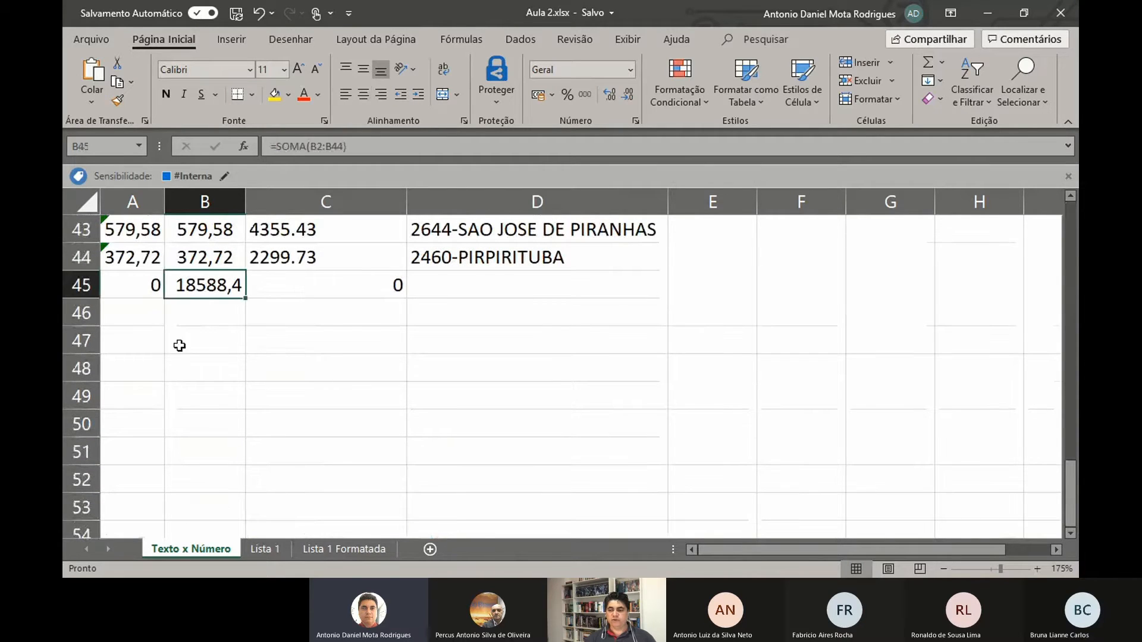
{"action": "left_click", "coordinate": [134, 286]}
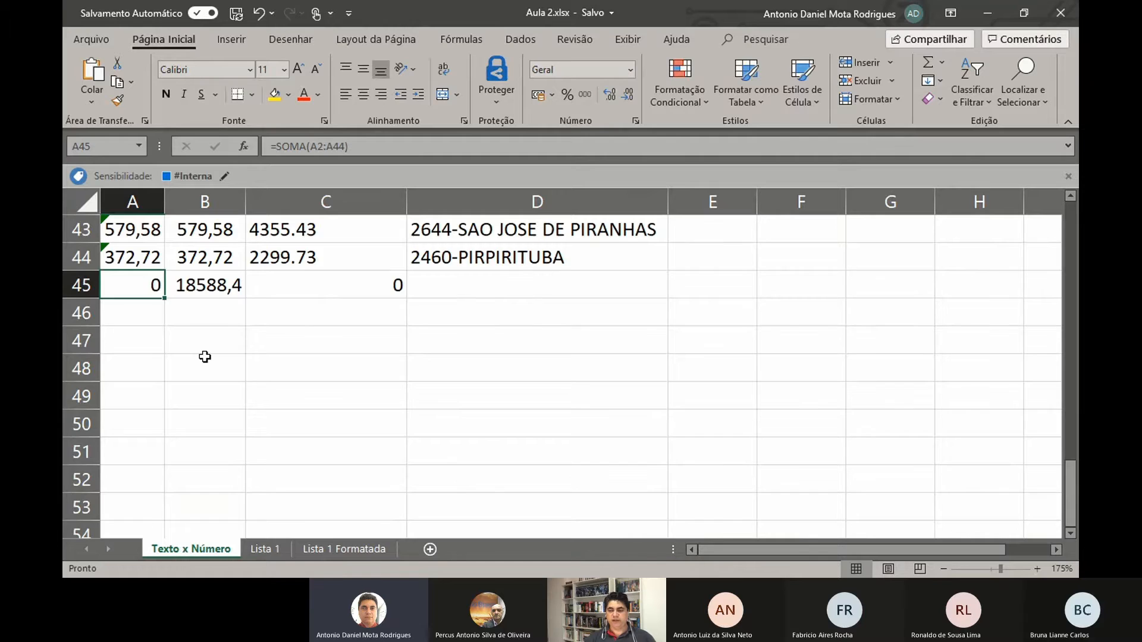
Convert the text value in A2 into a number and apply the Número format with two decimals.
{"action": "scroll", "coordinate": [205, 357], "scroll_direction": "up", "scroll_amount": 14}
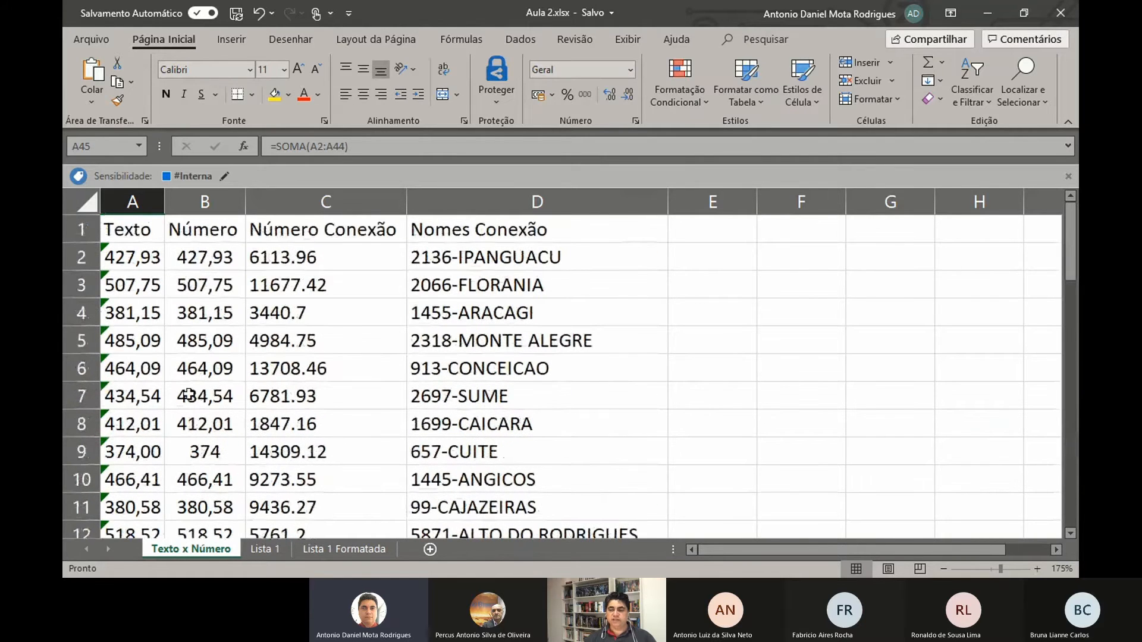
{"action": "left_click", "coordinate": [132, 257]}
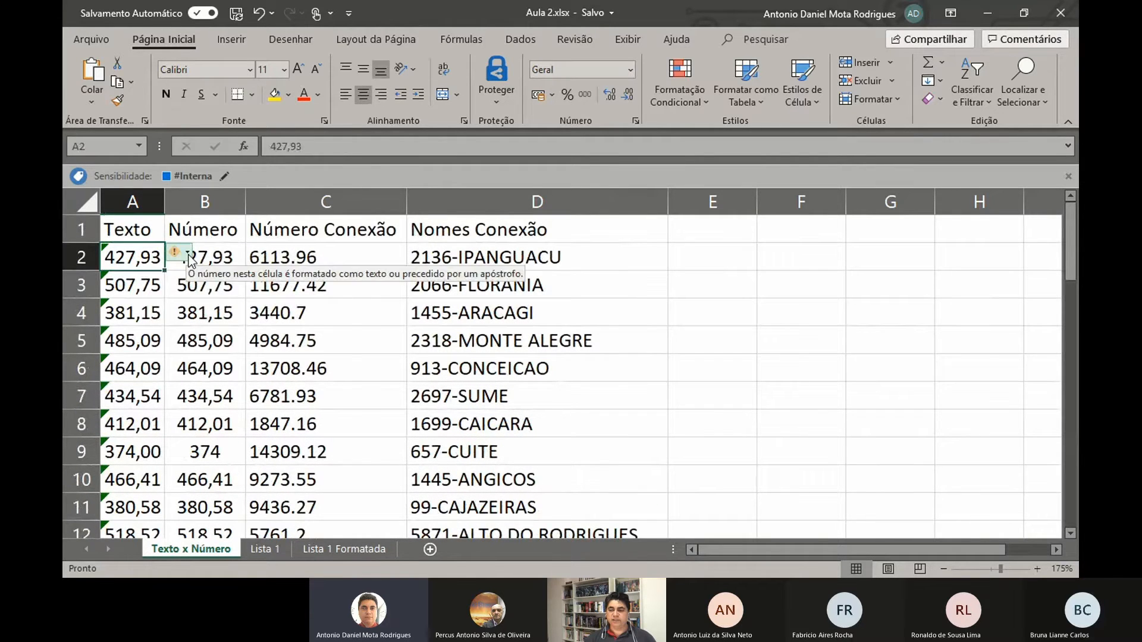
{"action": "left_click", "coordinate": [188, 254]}
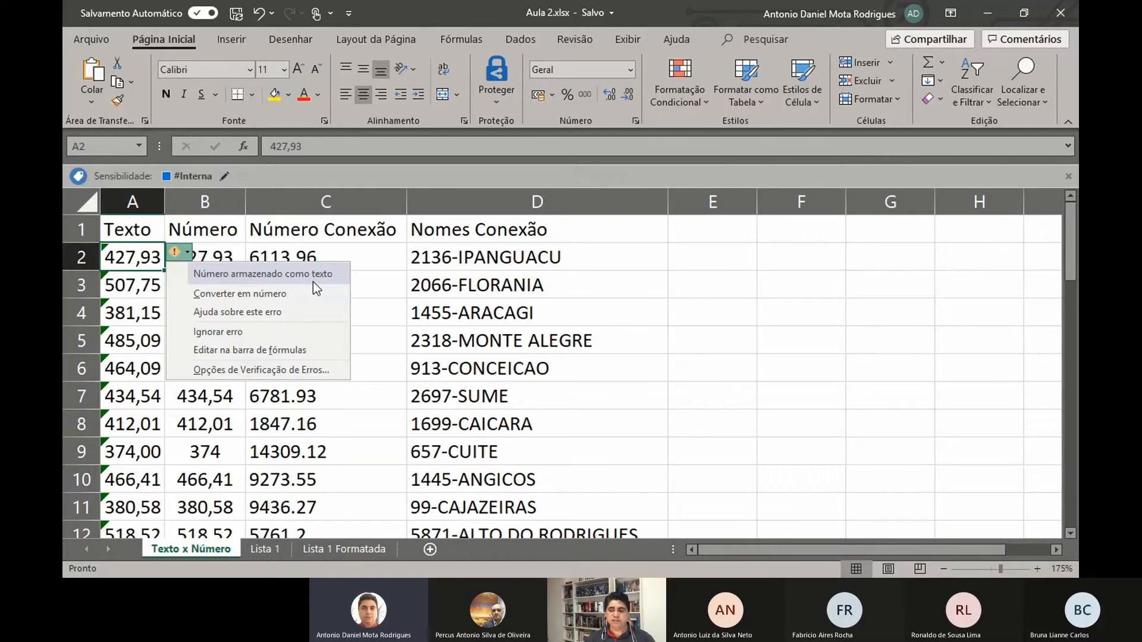
{"action": "left_click", "coordinate": [126, 293]}
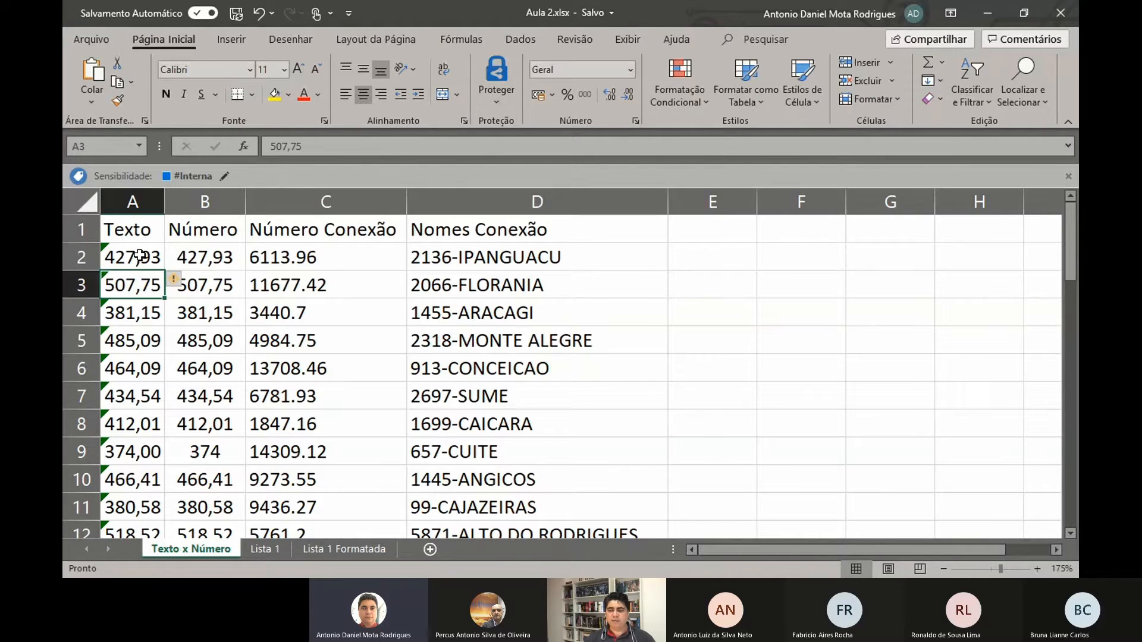
{"action": "left_click", "coordinate": [140, 256]}
{"action": "left_click", "coordinate": [185, 251]}
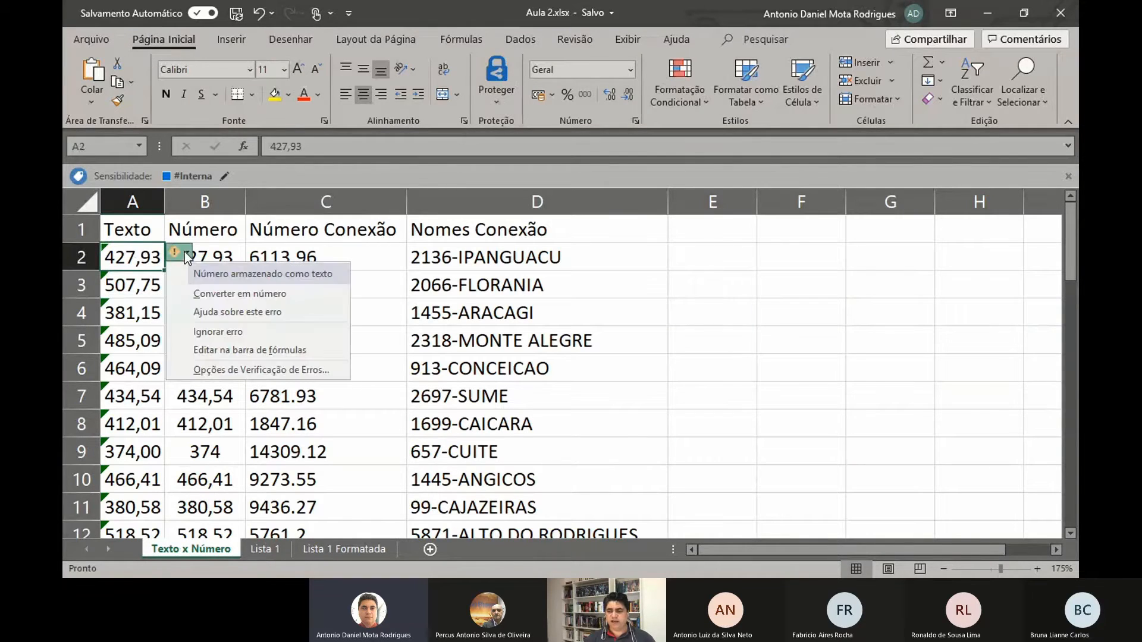
{"action": "left_click", "coordinate": [223, 294]}
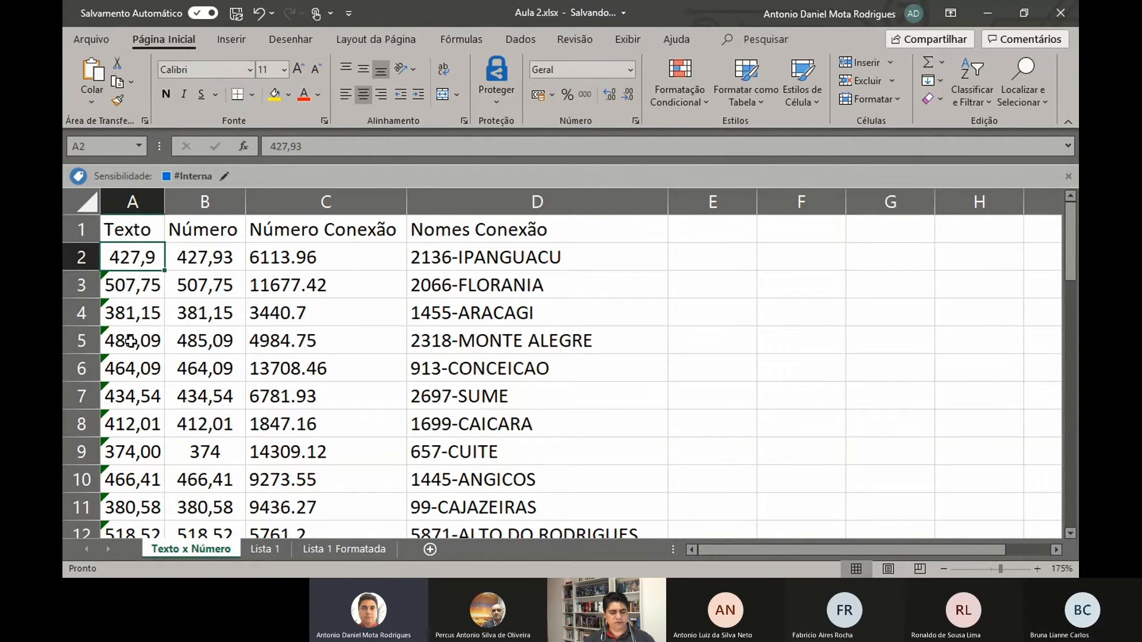
{"action": "key", "text": "ctrl+shift+1"}
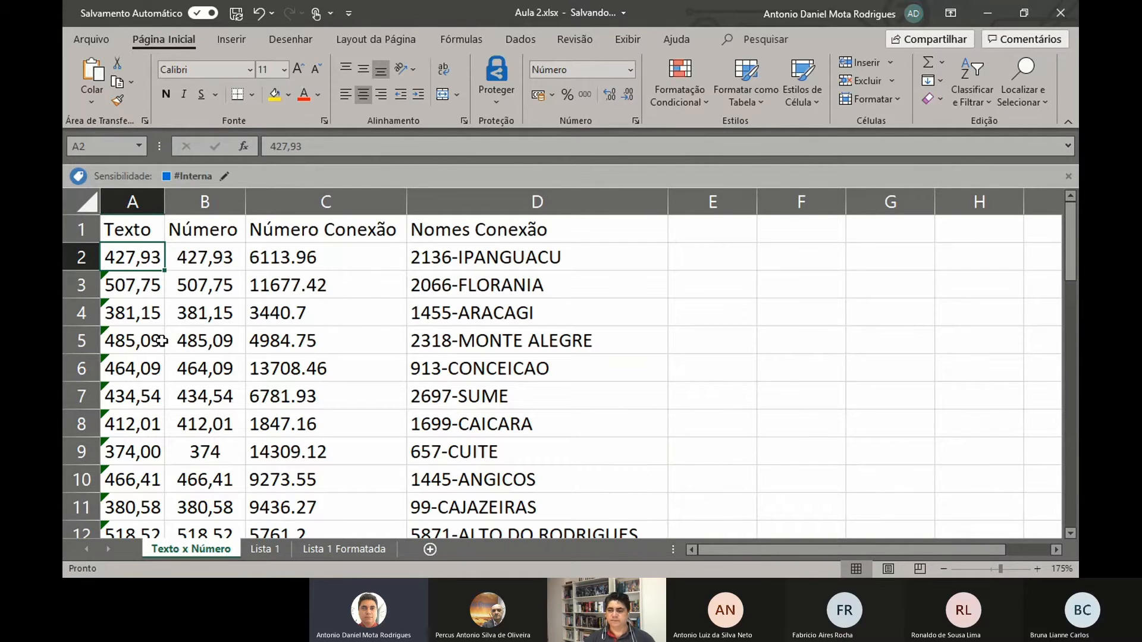
Try converting A3 with the formula =A3*1 in E3, and clear the cell.
{"action": "left_click", "coordinate": [135, 285]}
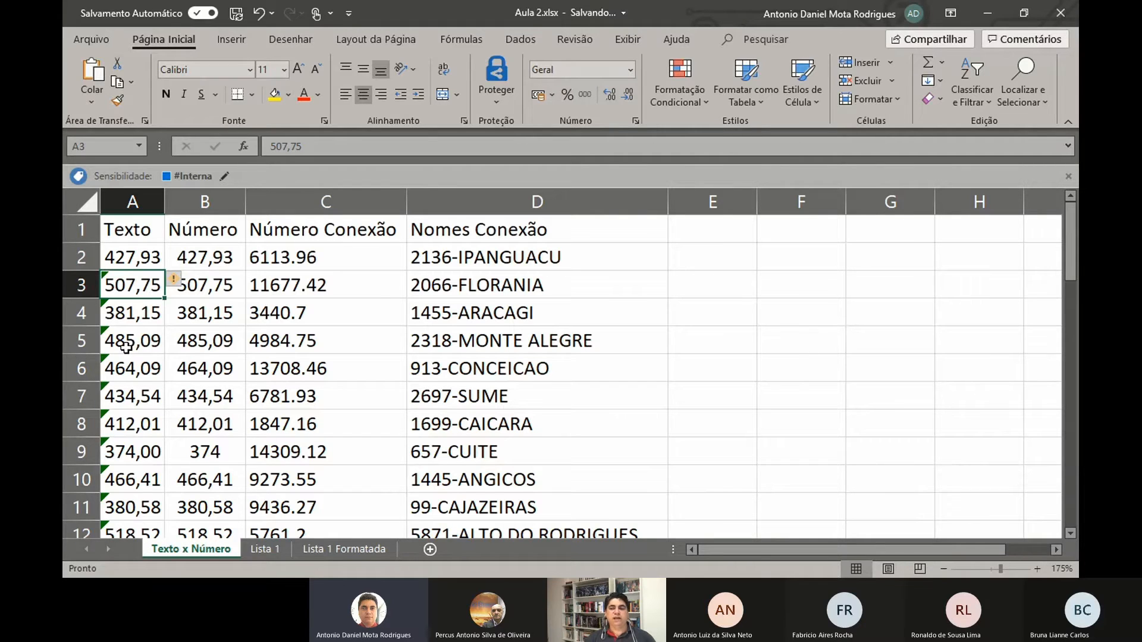
{"action": "left_click", "coordinate": [709, 284]}
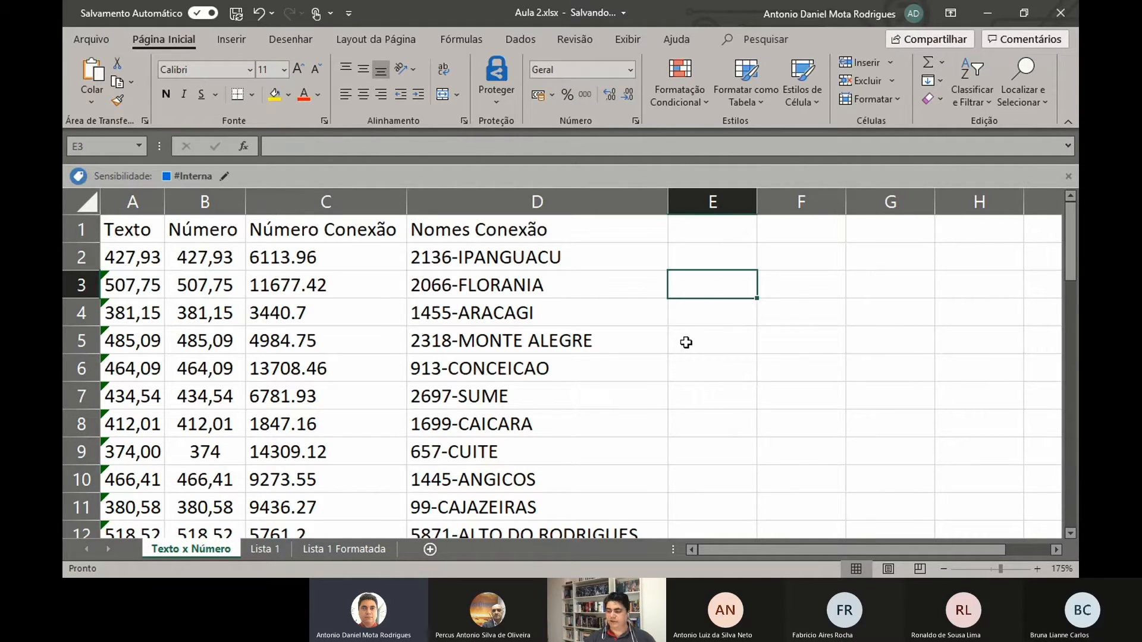
{"action": "type", "text": "="}
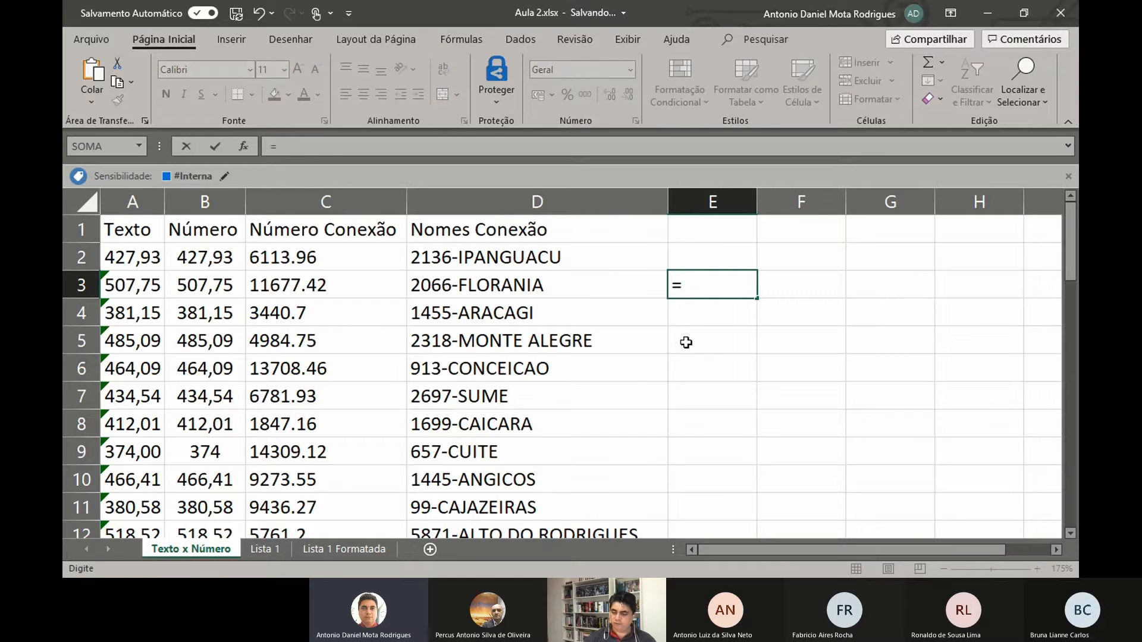
{"action": "key", "text": "Left"}
{"action": "key", "text": "Left"}
{"action": "key", "text": "Left"}
{"action": "key", "text": "Left"}
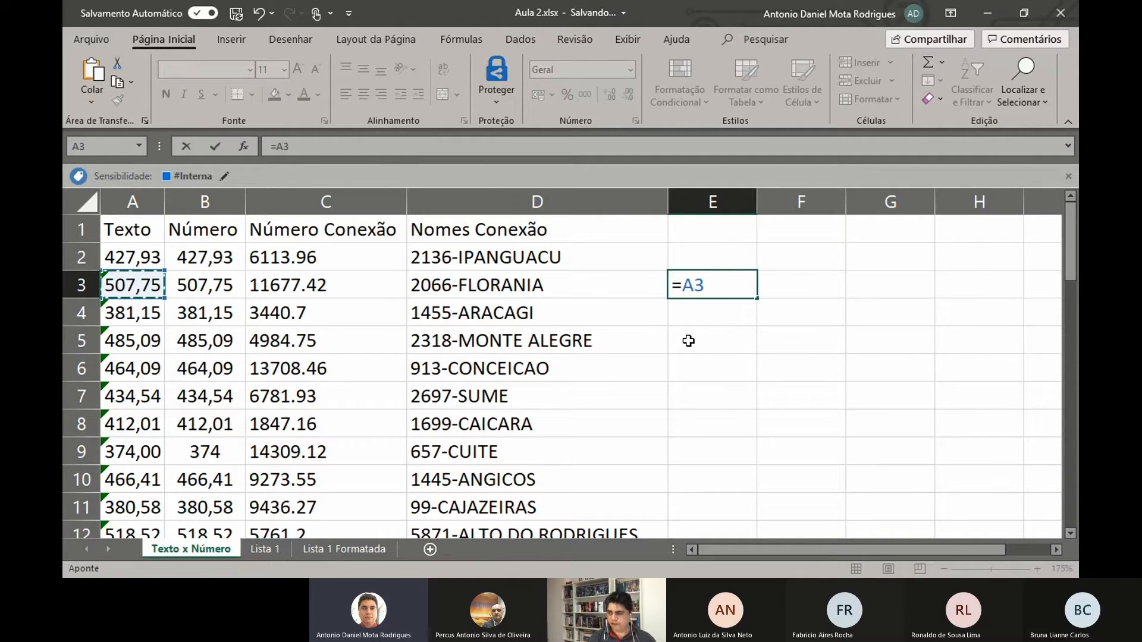
{"action": "type", "text": "*1"}
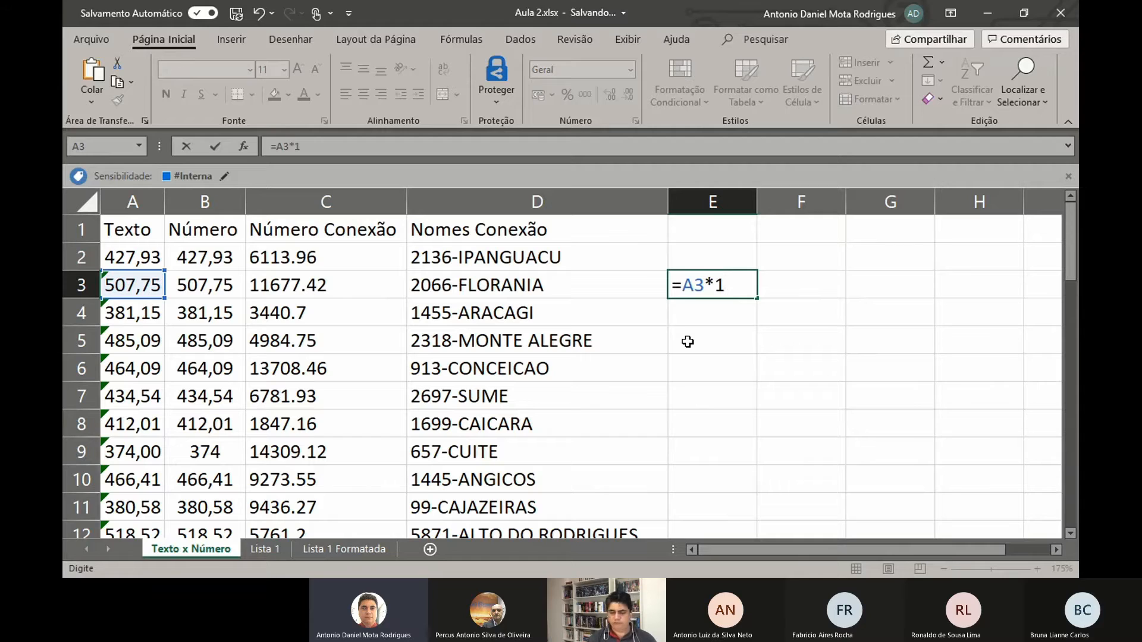
{"action": "key", "text": "Return"}
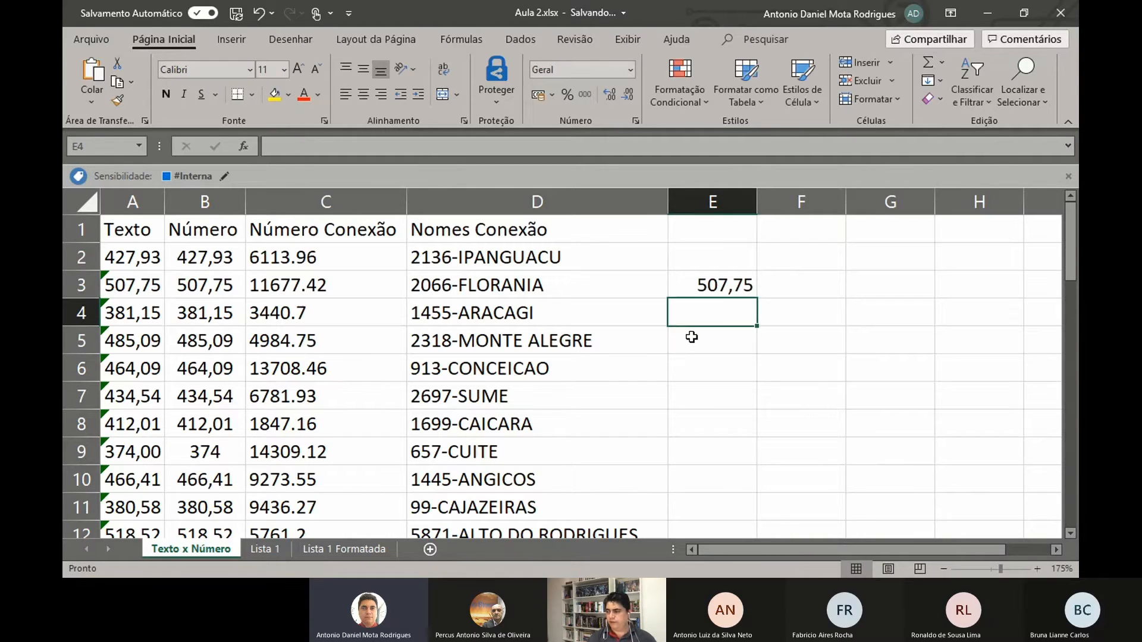
{"action": "key", "text": "Up"}
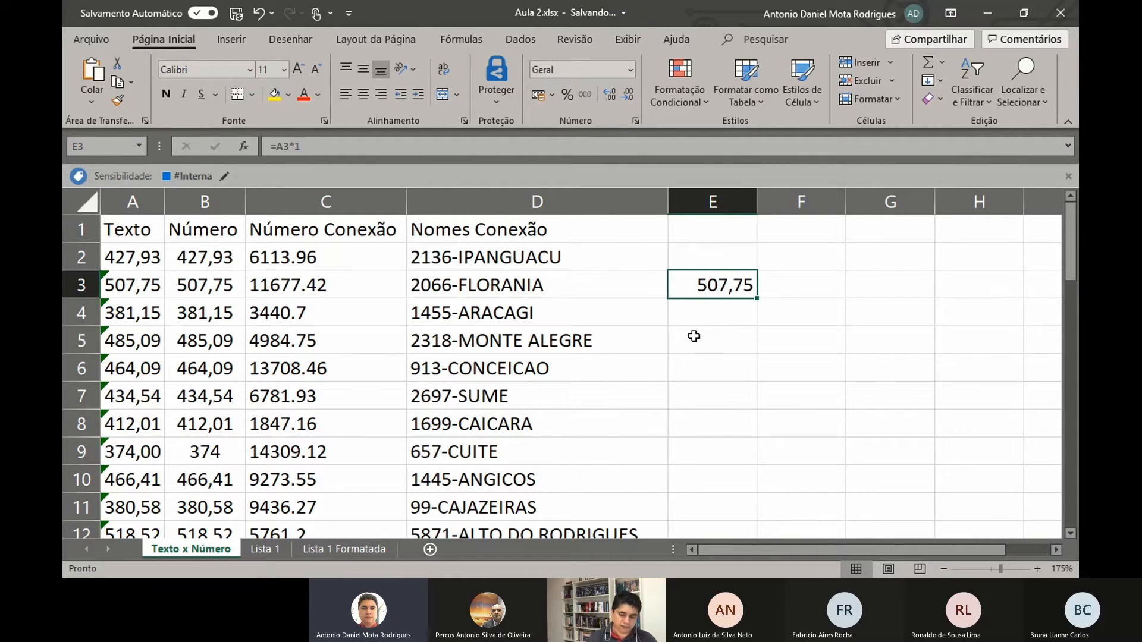
{"action": "key", "text": "Delete"}
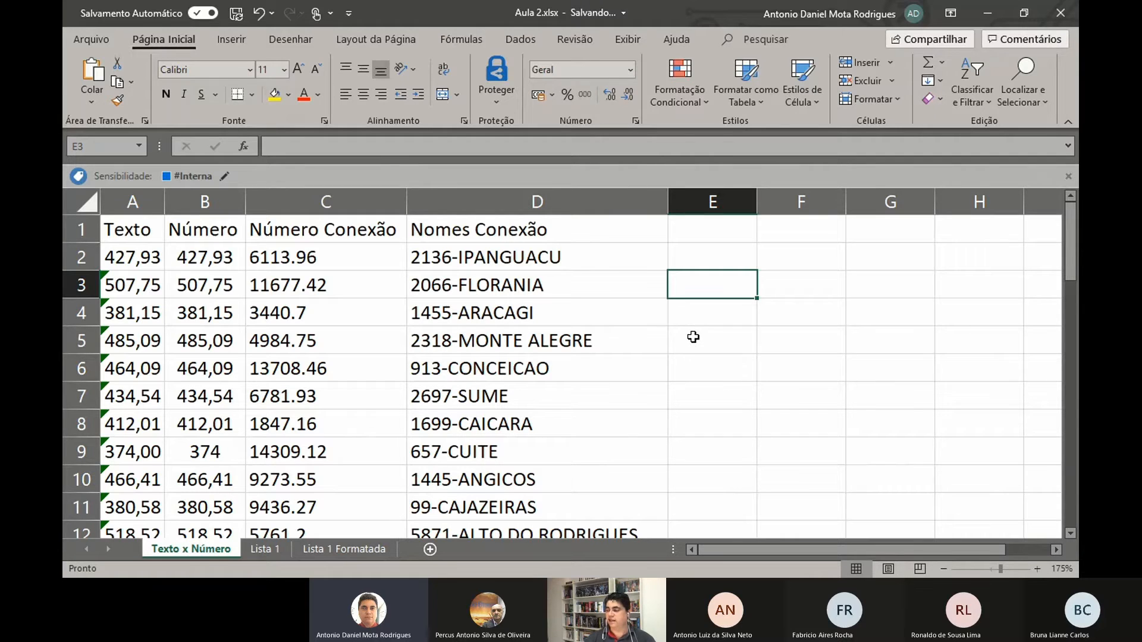
Enter 1 in E3 and copy that cell as the multiplier.
{"action": "type", "text": "1"}
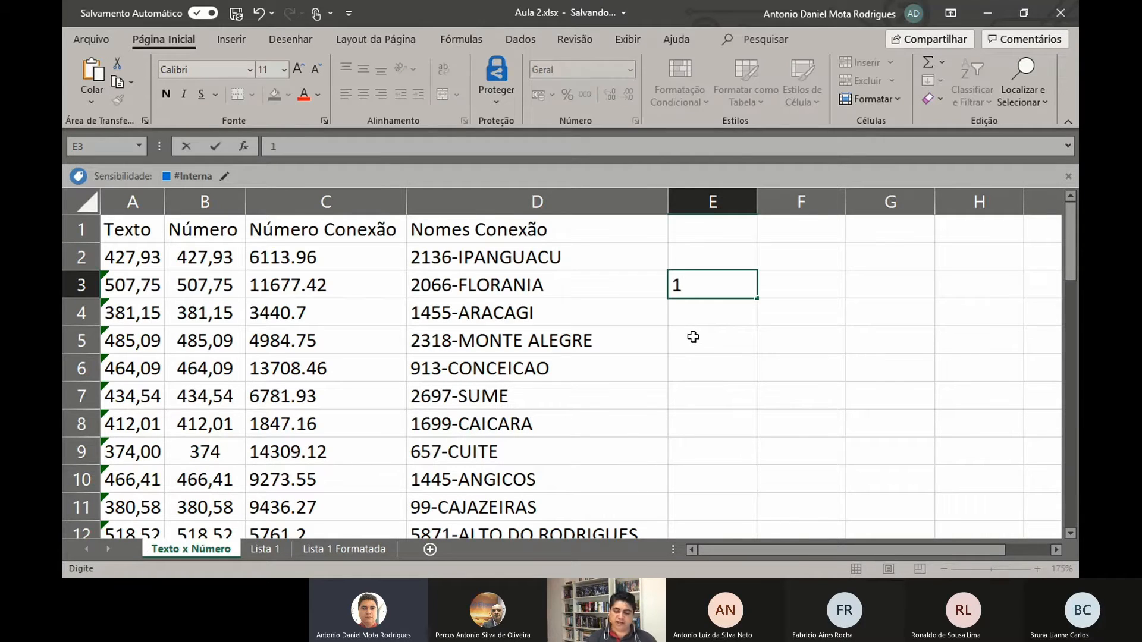
{"action": "key", "text": "Return"}
{"action": "key", "text": "Up"}
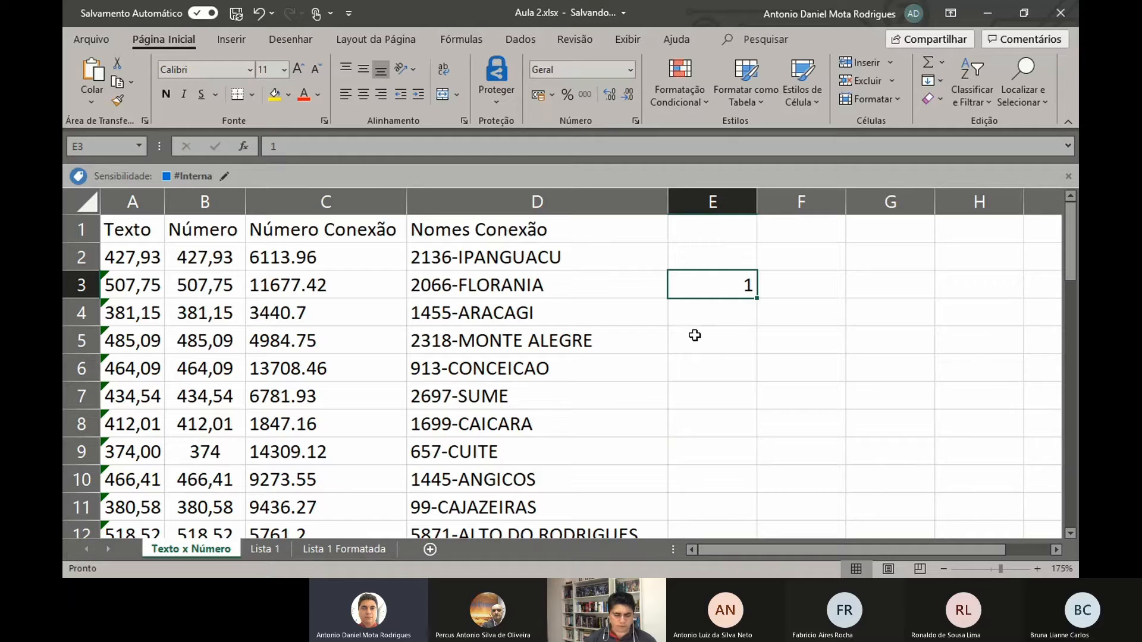
{"action": "key", "text": "ctrl+c"}
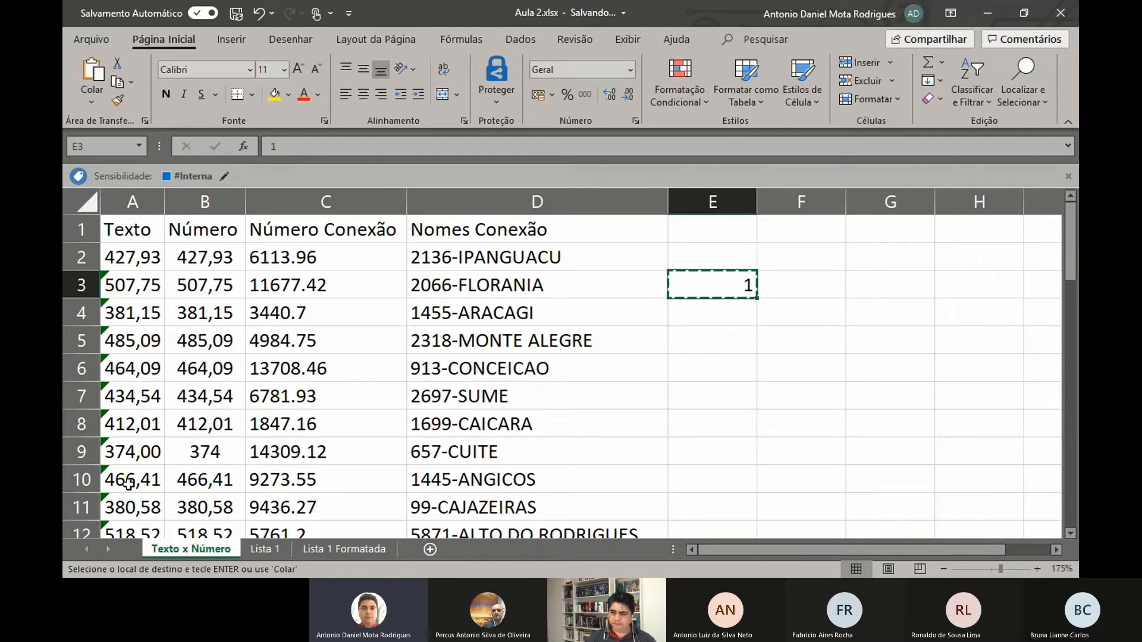
Convert A3:A44 to numbers by pasting the copied 1 as Valores with the Multiplicação operation.
{"action": "left_click", "coordinate": [137, 290]}
{"action": "scroll", "coordinate": [127, 364], "scroll_direction": "down", "scroll_amount": 8}
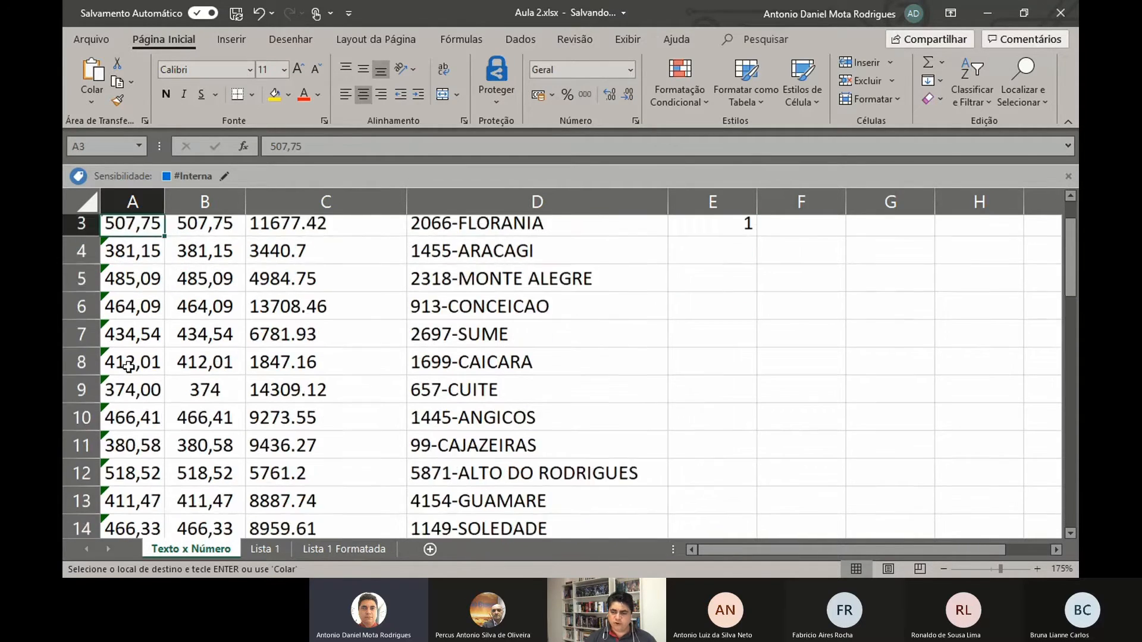
{"action": "scroll", "coordinate": [126, 369], "scroll_direction": "down", "scroll_amount": 5}
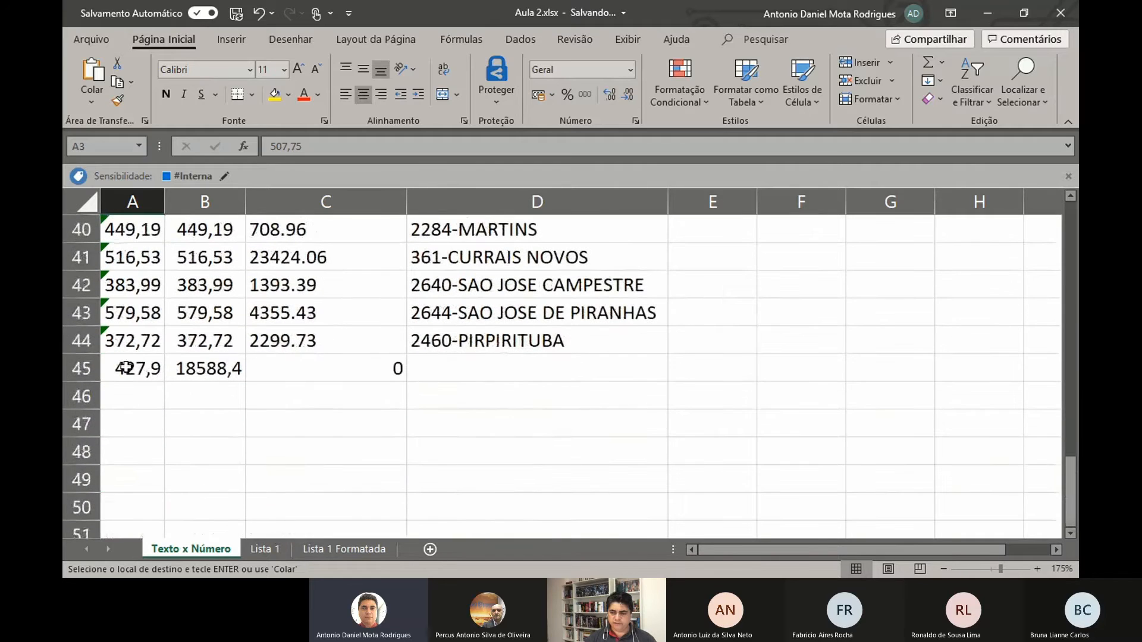
{"action": "left_click", "coordinate": [143, 343], "text": "shift"}
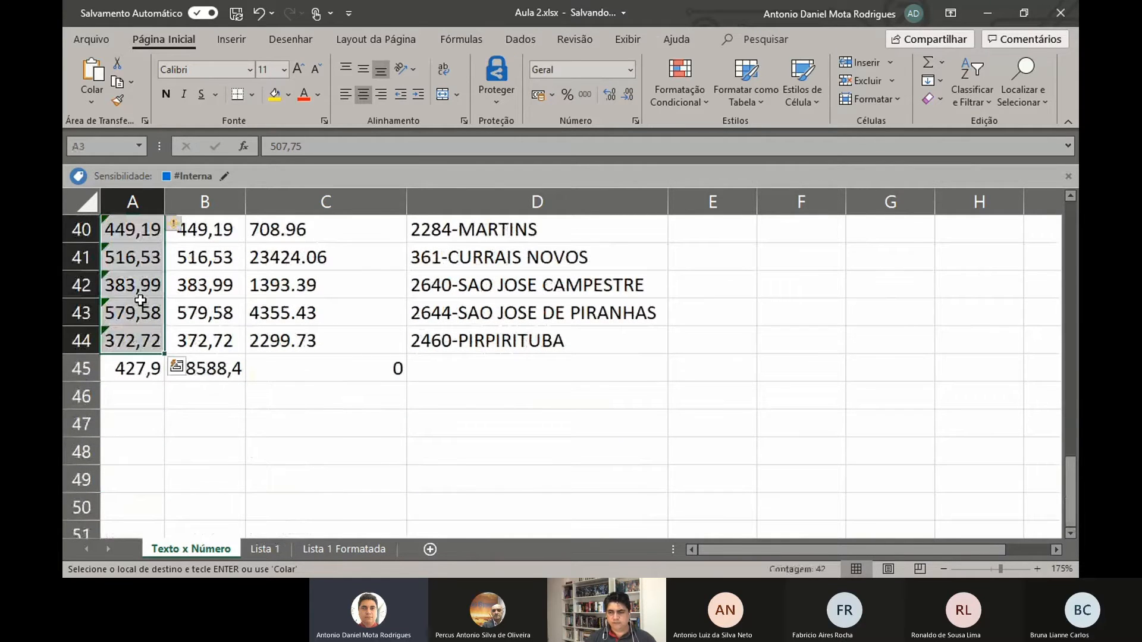
{"action": "right_click", "coordinate": [139, 263]}
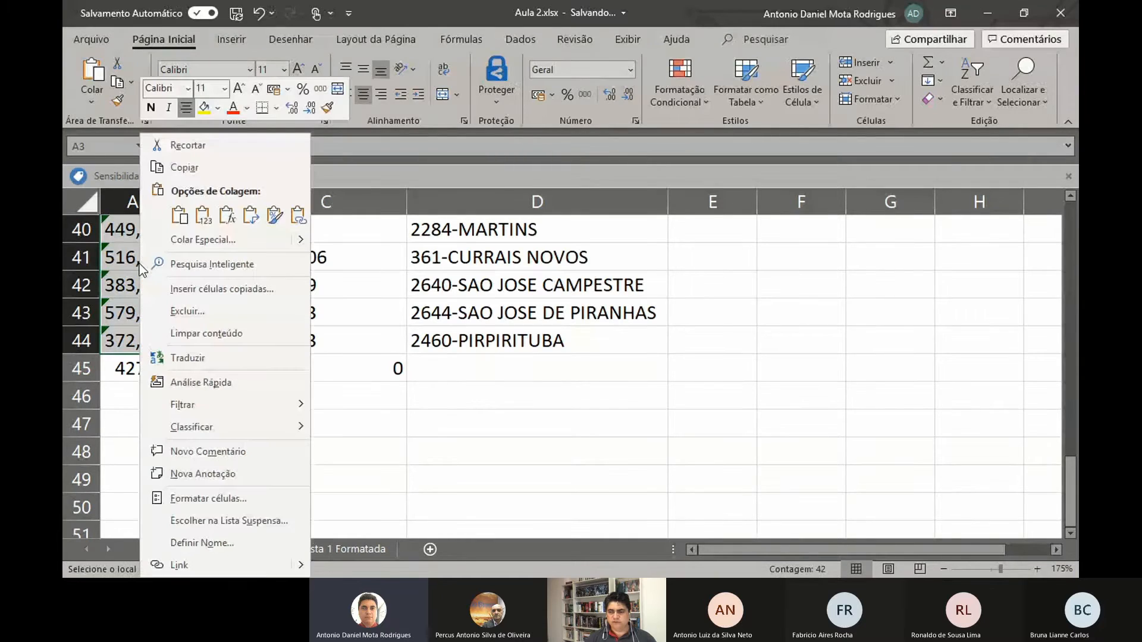
{"action": "left_click", "coordinate": [189, 240]}
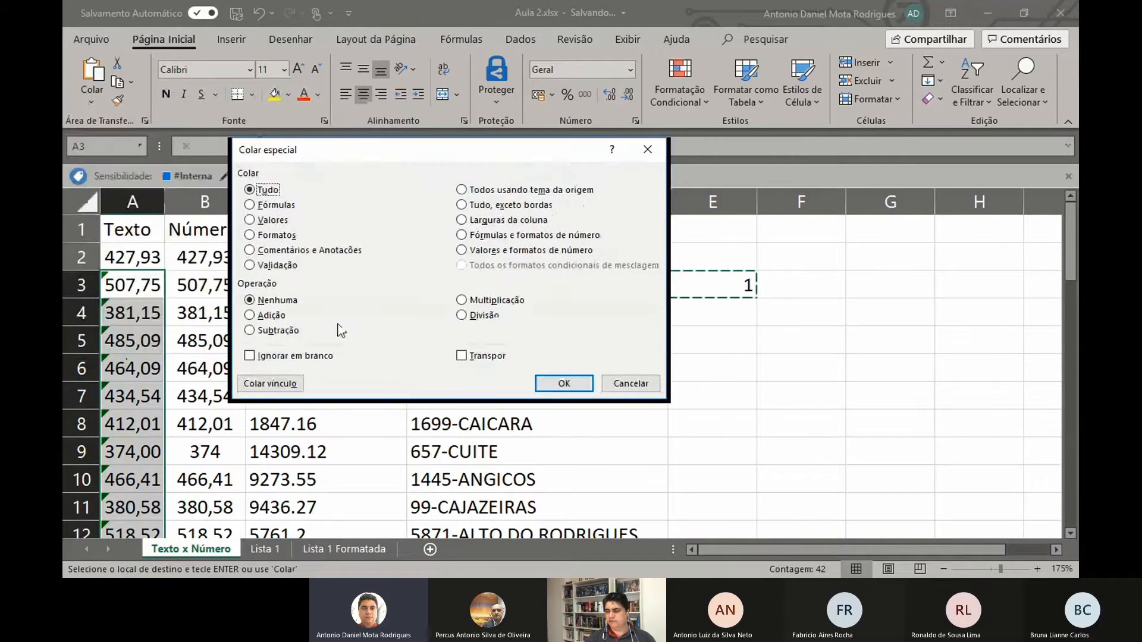
{"action": "left_click", "coordinate": [492, 302]}
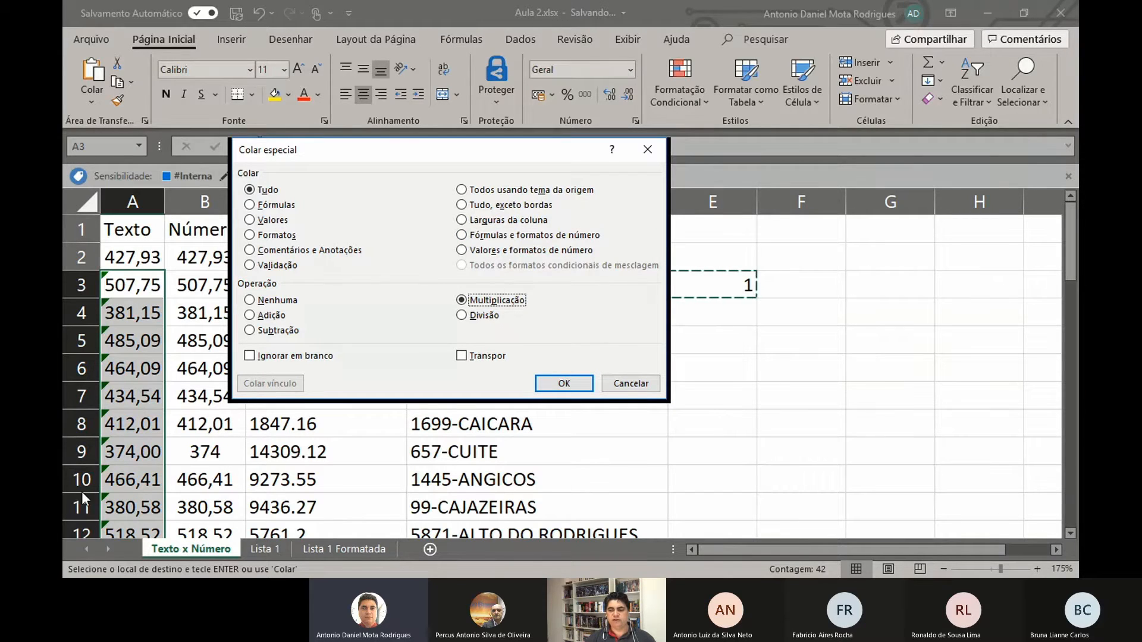
{"action": "left_click", "coordinate": [268, 221]}
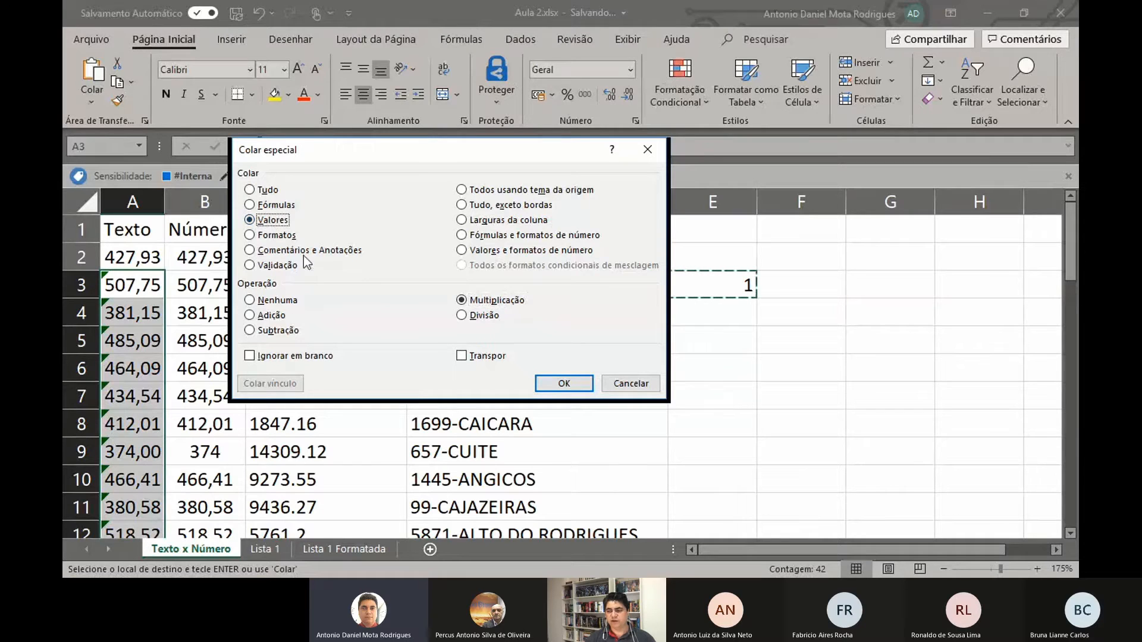
{"action": "left_click", "coordinate": [484, 303]}
{"action": "left_click", "coordinate": [565, 384]}
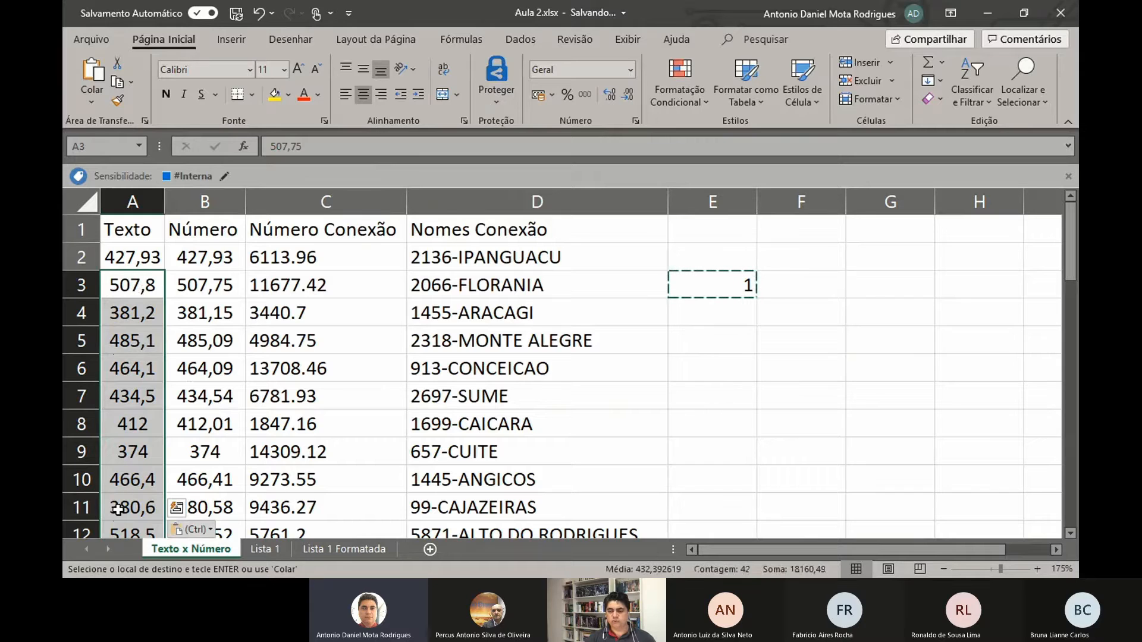
Review the converted Texto values and compare the column's total in row 45 with the Número total.
{"action": "scroll", "coordinate": [139, 288], "scroll_direction": "down", "scroll_amount": 2}
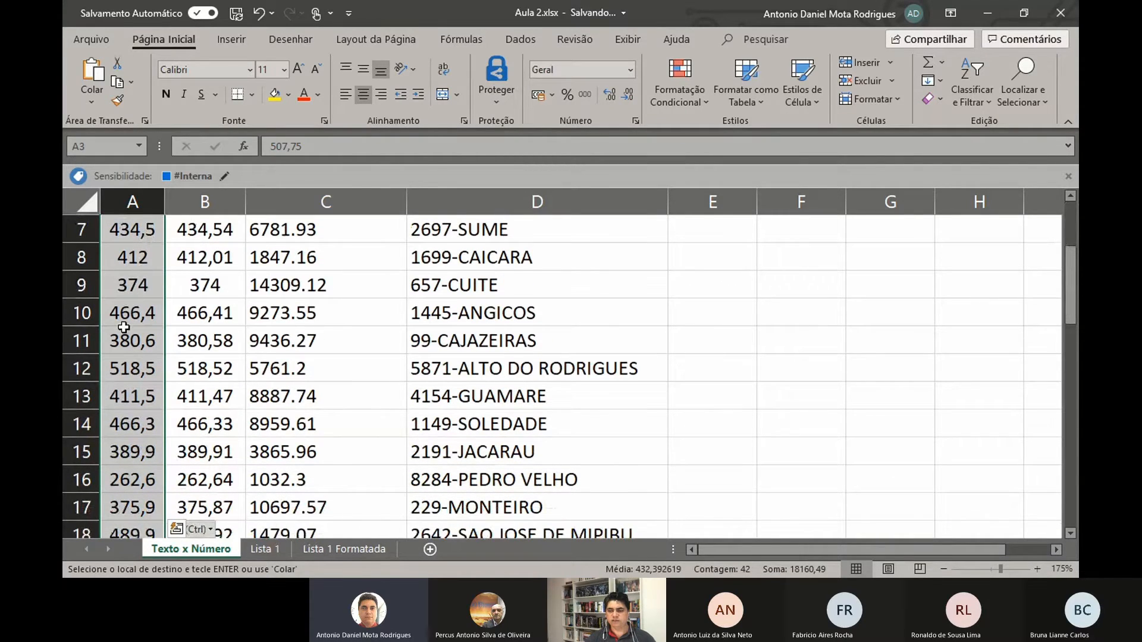
{"action": "scroll", "coordinate": [122, 331], "scroll_direction": "down", "scroll_amount": 4}
{"action": "scroll", "coordinate": [121, 331], "scroll_direction": "down", "scroll_amount": 5}
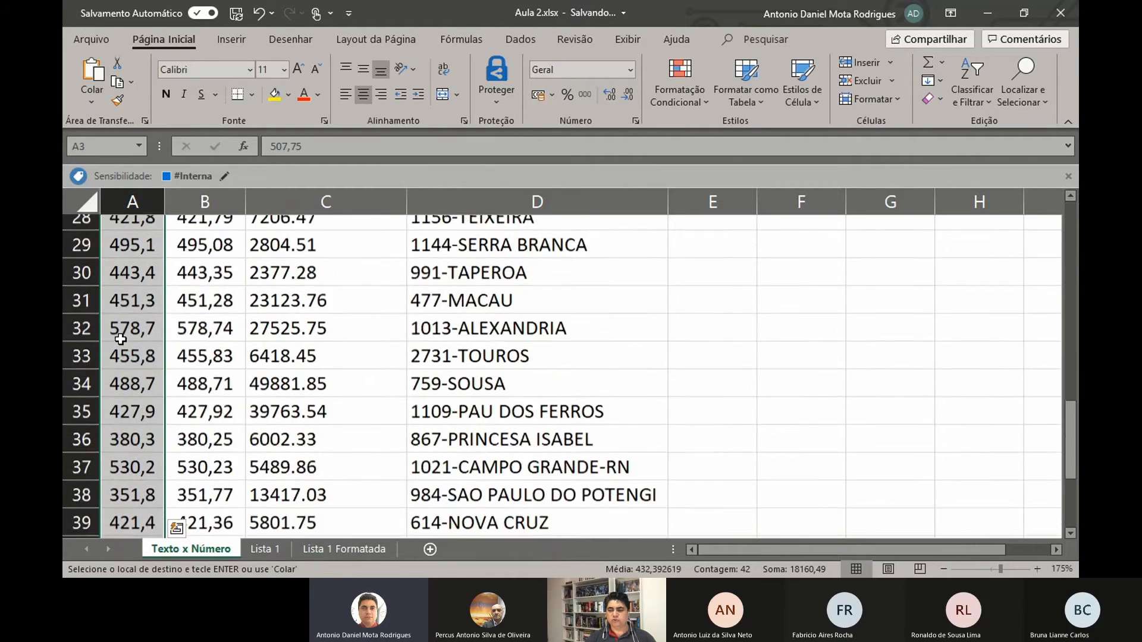
{"action": "scroll", "coordinate": [120, 339], "scroll_direction": "down", "scroll_amount": 1}
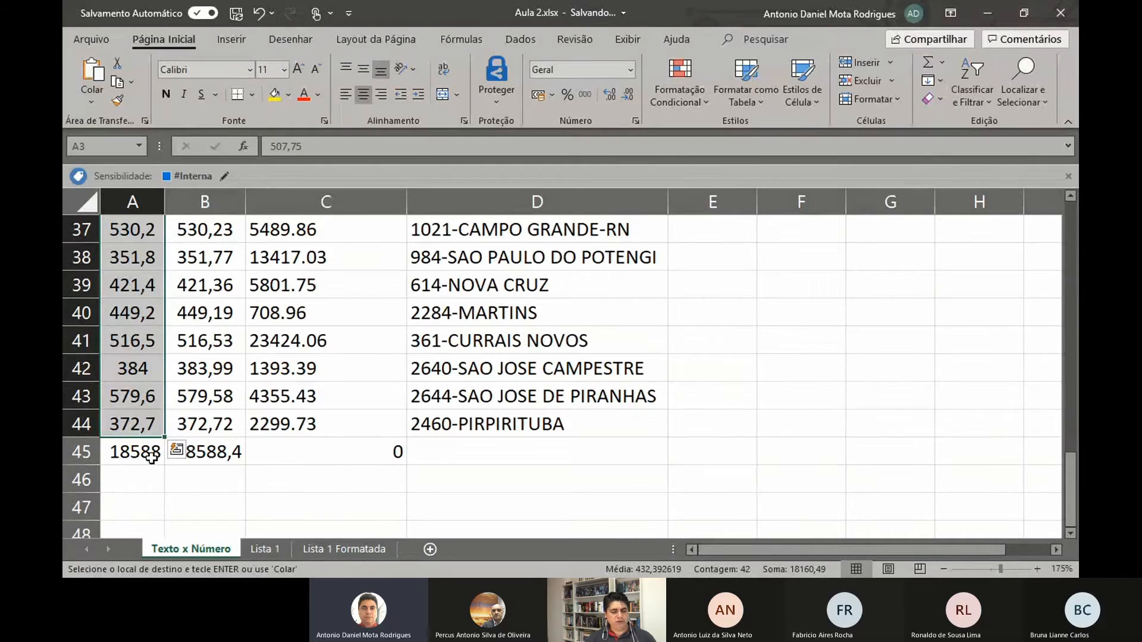
Format A3:A44 and the totals in A45:B45 as numbers with a thousands separator and two decimals.
{"action": "key", "text": "ctrl+shift+1"}
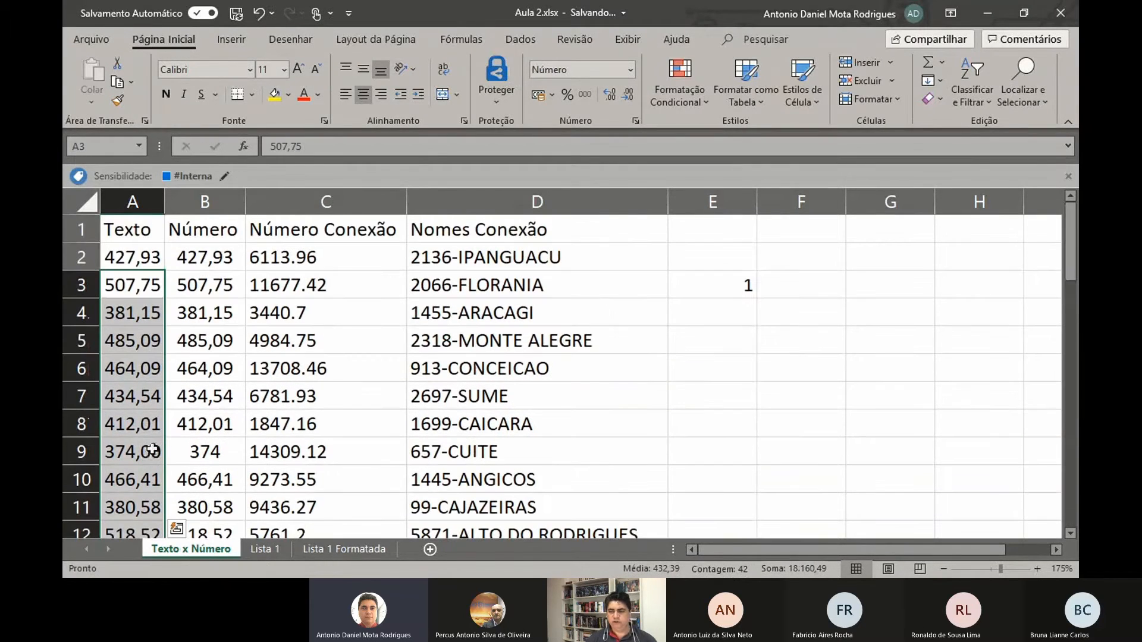
{"action": "scroll", "coordinate": [134, 379], "scroll_direction": "down", "scroll_amount": 12}
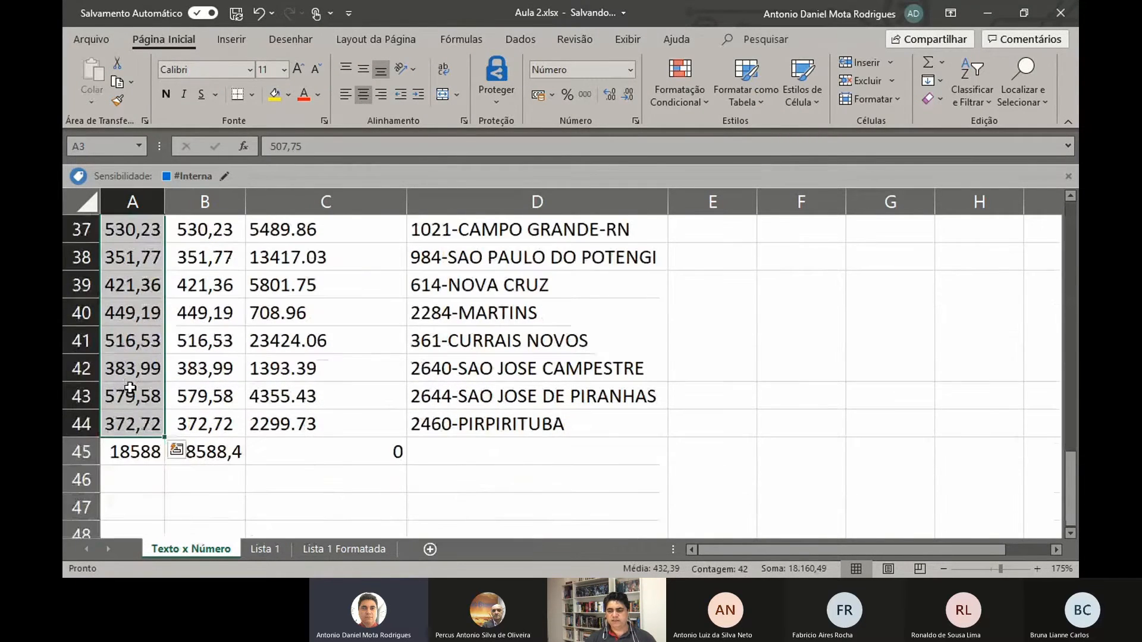
{"action": "left_click_drag", "start_coordinate": [119, 452], "coordinate": [176, 454]}
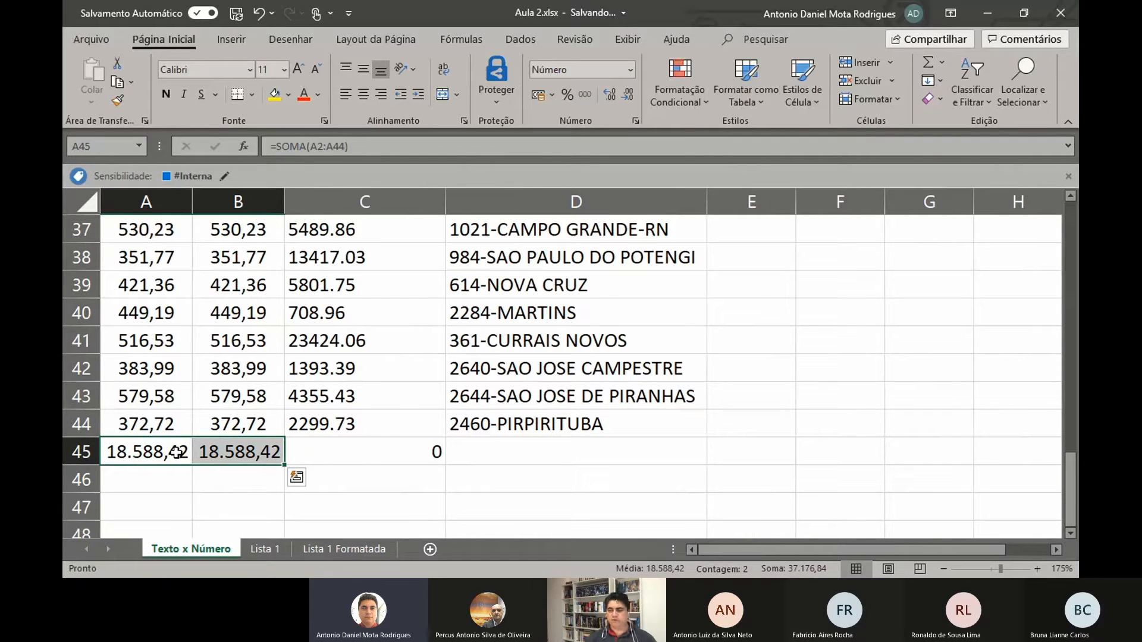
{"action": "left_click", "coordinate": [233, 463]}
{"action": "scroll", "coordinate": [229, 474], "scroll_direction": "up", "scroll_amount": 4}
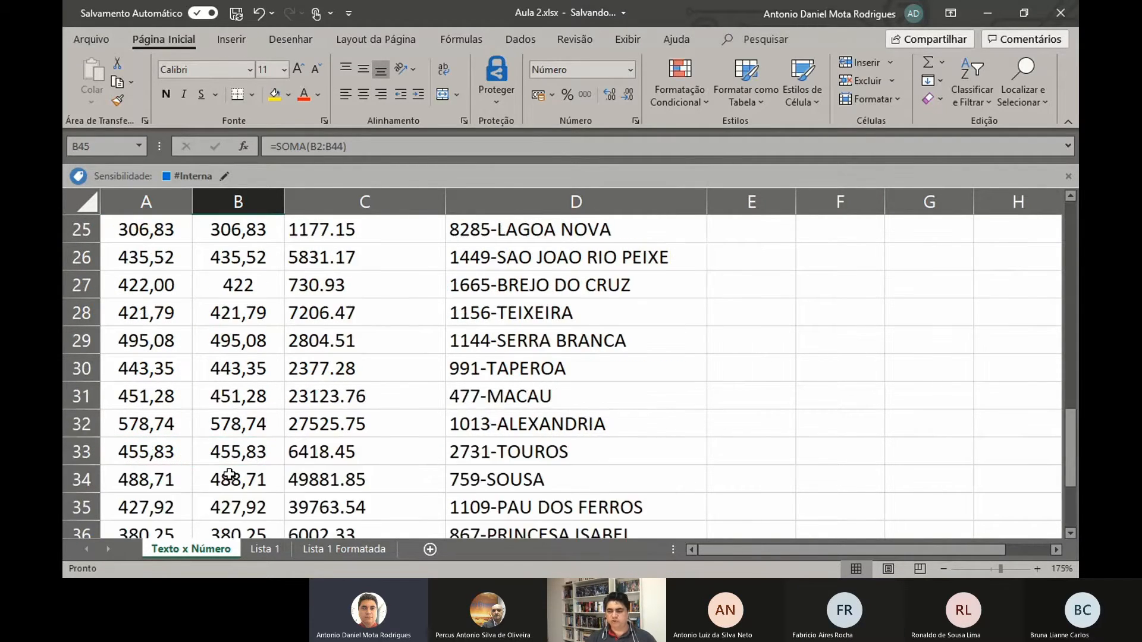
{"action": "scroll", "coordinate": [229, 474], "scroll_direction": "up", "scroll_amount": 8}
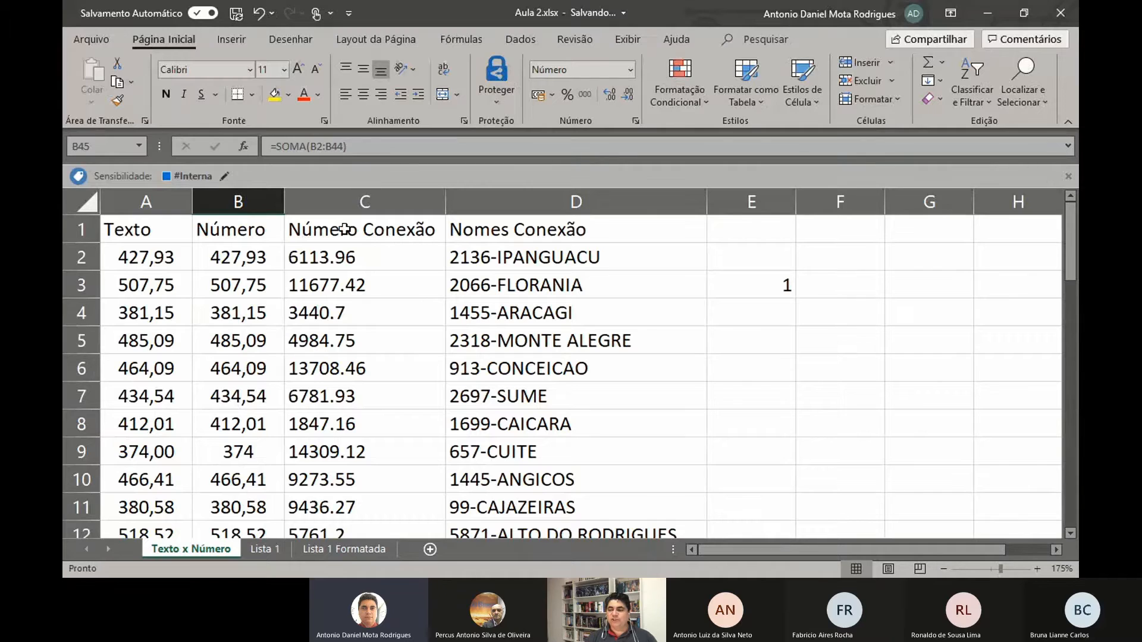
Compare the Número Conexão and Texto entries in row 2, and clear the helper value from E3.
{"action": "left_click", "coordinate": [344, 230]}
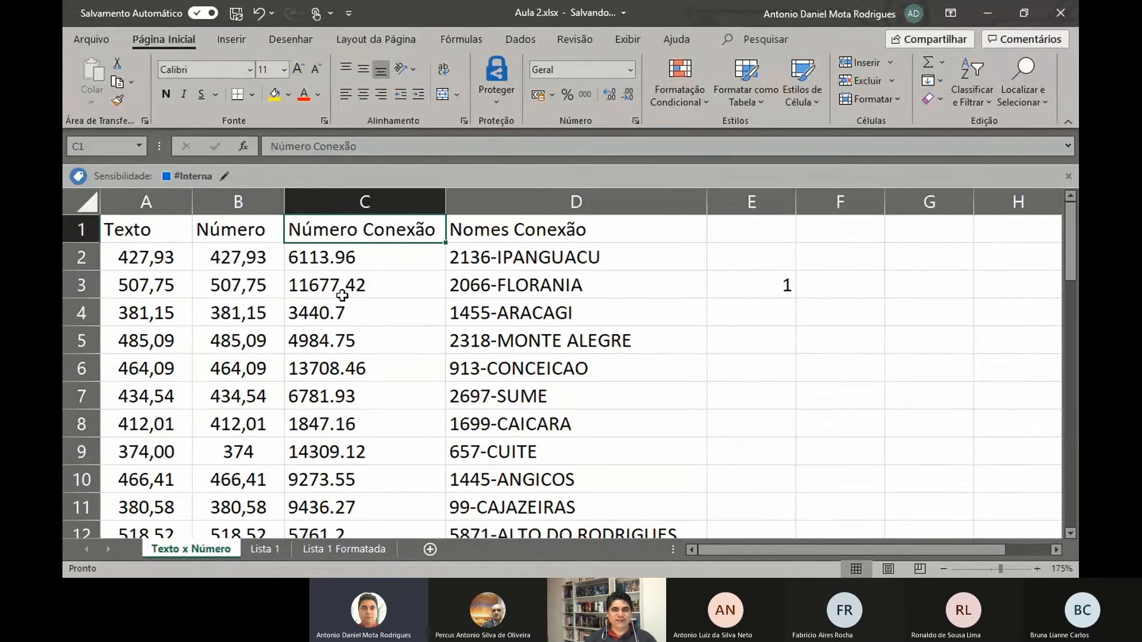
{"action": "left_click", "coordinate": [355, 257]}
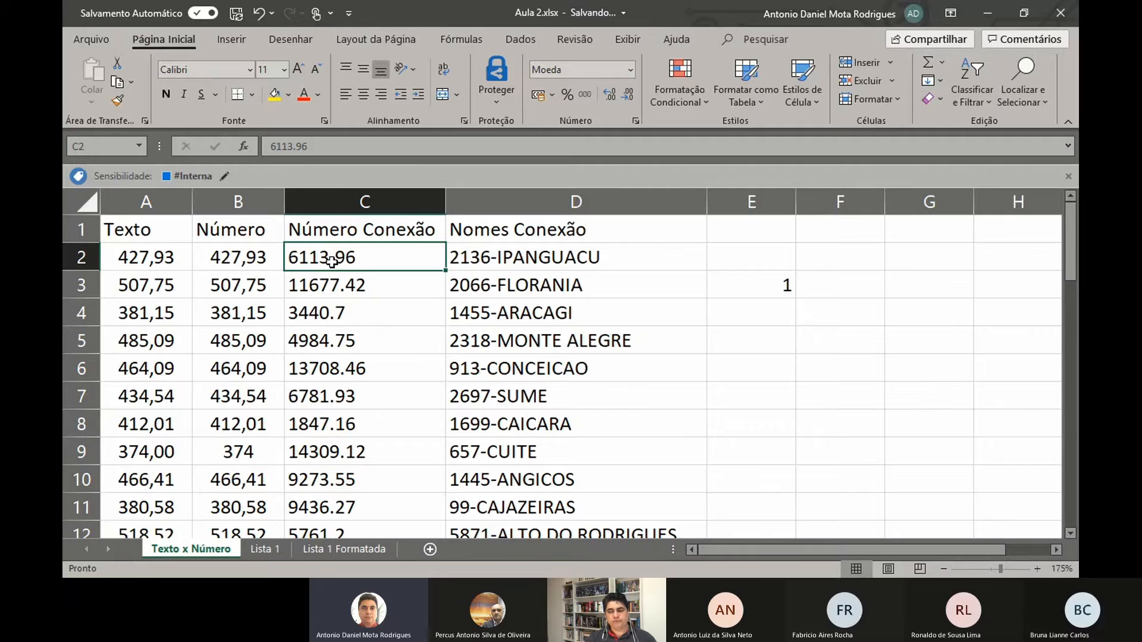
{"action": "left_click", "coordinate": [153, 266]}
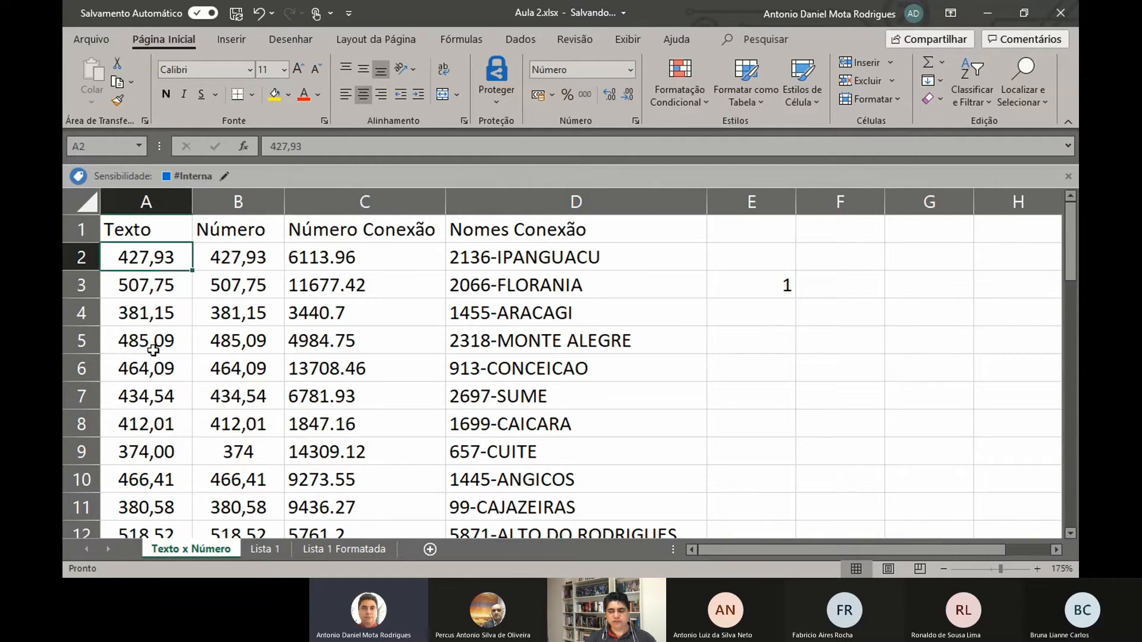
{"action": "left_click", "coordinate": [343, 254]}
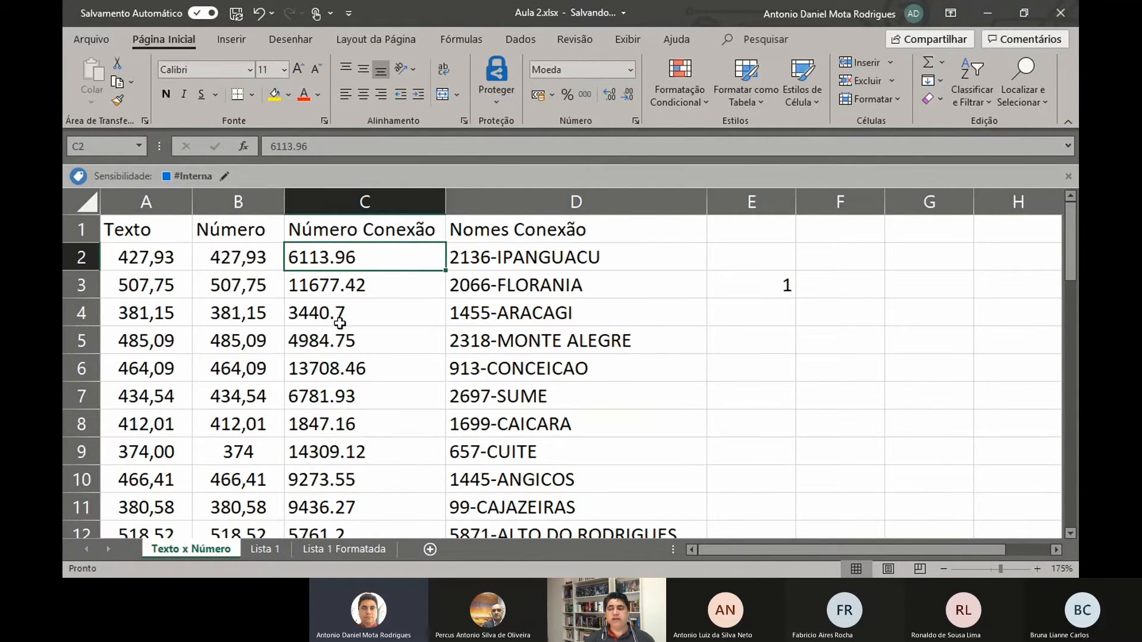
{"action": "left_click", "coordinate": [736, 290]}
{"action": "key", "text": "Delete"}
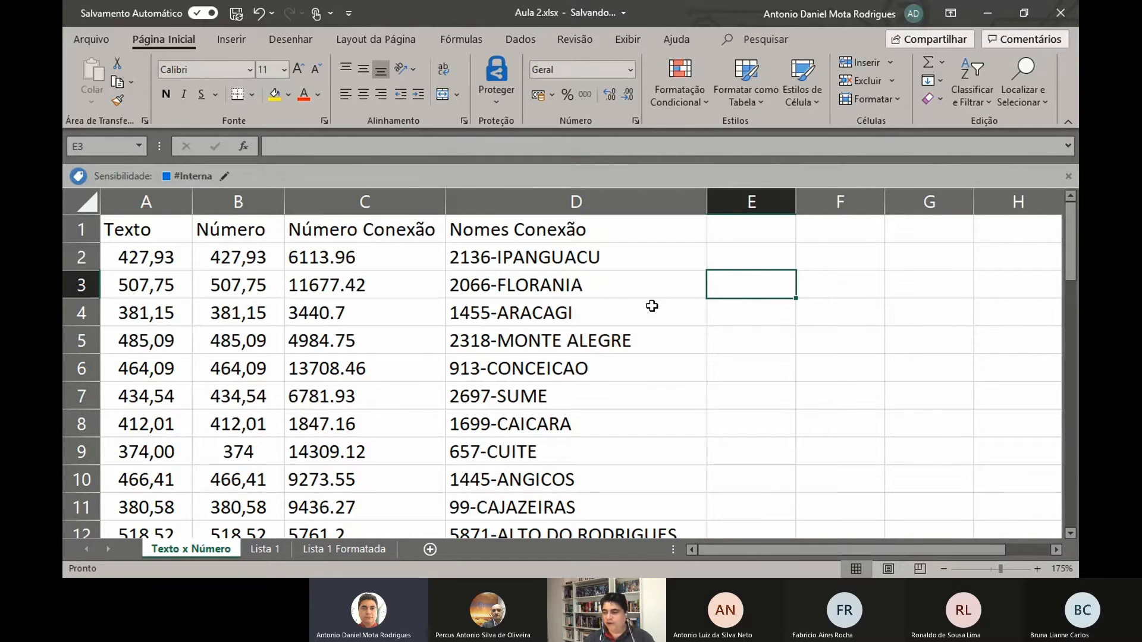
Replace the decimal point in C2 with a comma so the entry reads 6113,96.
{"action": "left_click", "coordinate": [348, 266]}
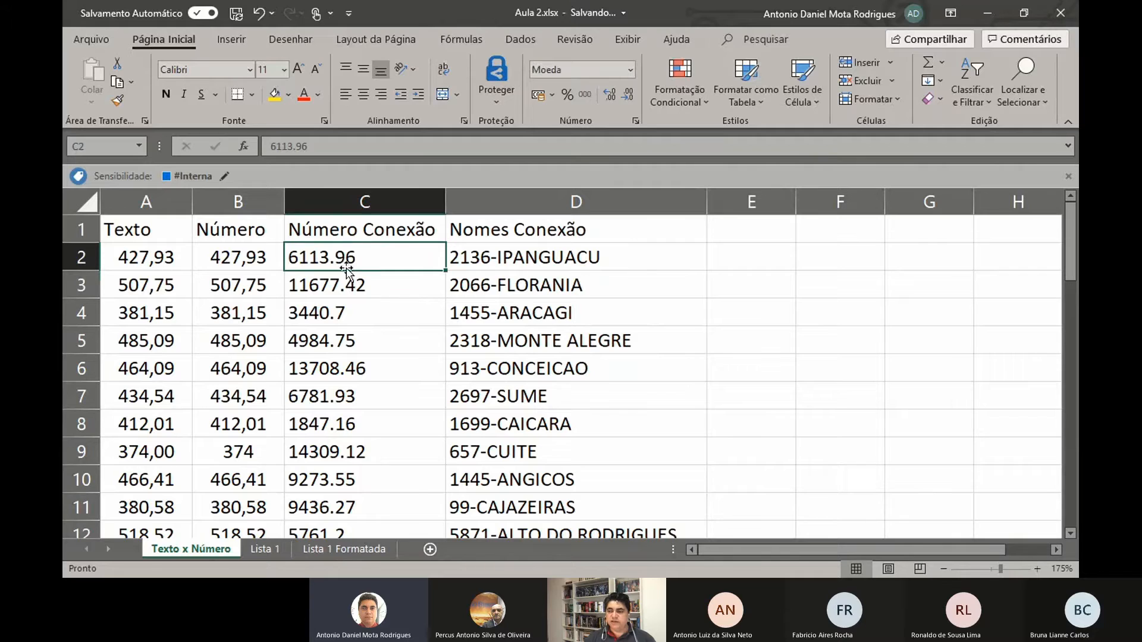
{"action": "left_click", "coordinate": [296, 147]}
{"action": "key", "text": "BackSpace"}
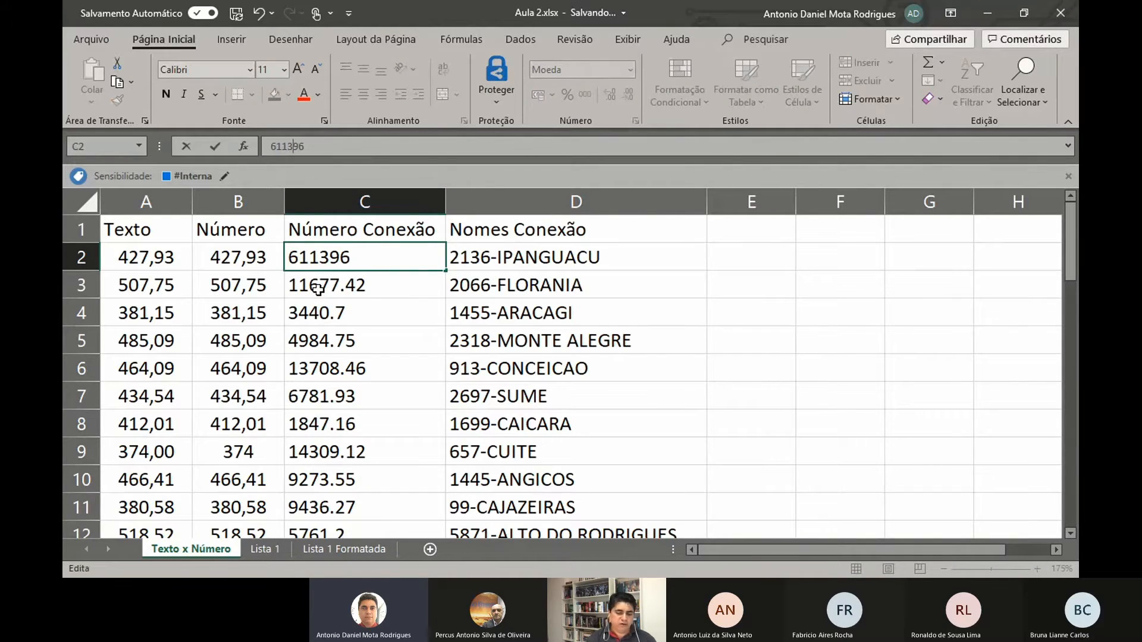
{"action": "type", "text": ","}
{"action": "key", "text": "Return"}
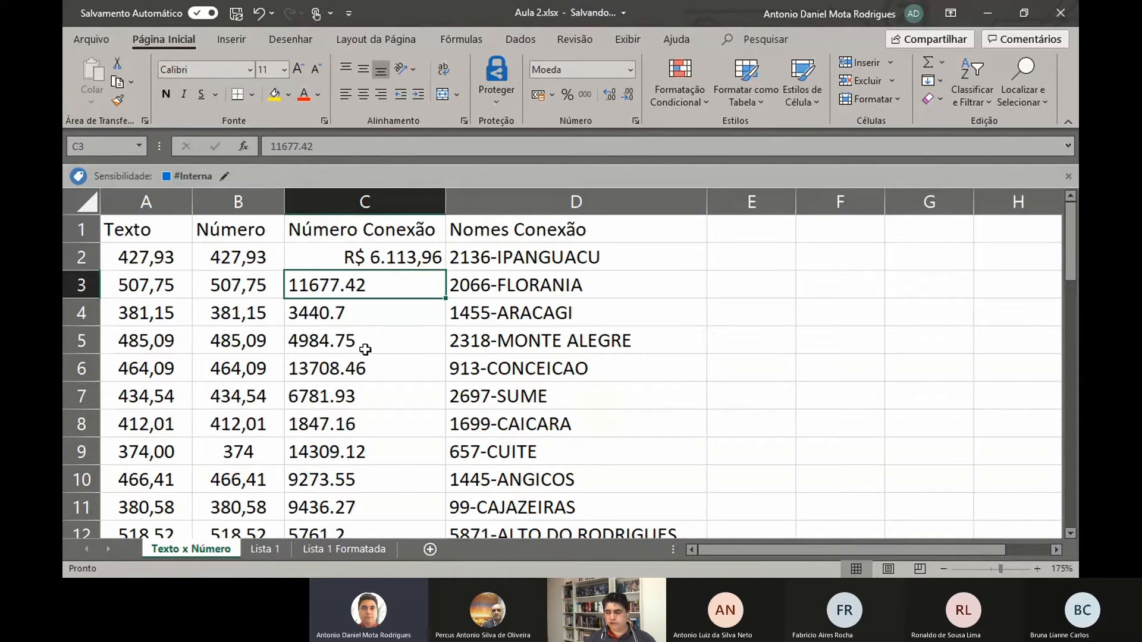
Replace the decimal points with commas in the Número Conexão cells C3:C6.
{"action": "left_click_drag", "start_coordinate": [370, 295], "coordinate": [350, 365]}
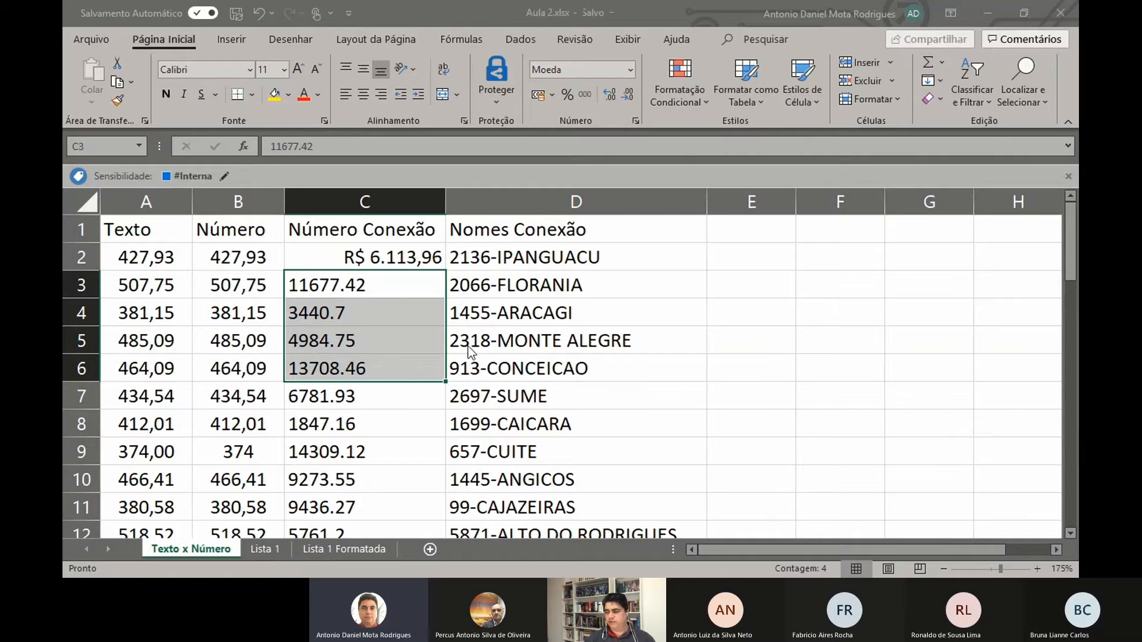
{"action": "left_click", "coordinate": [418, 399]}
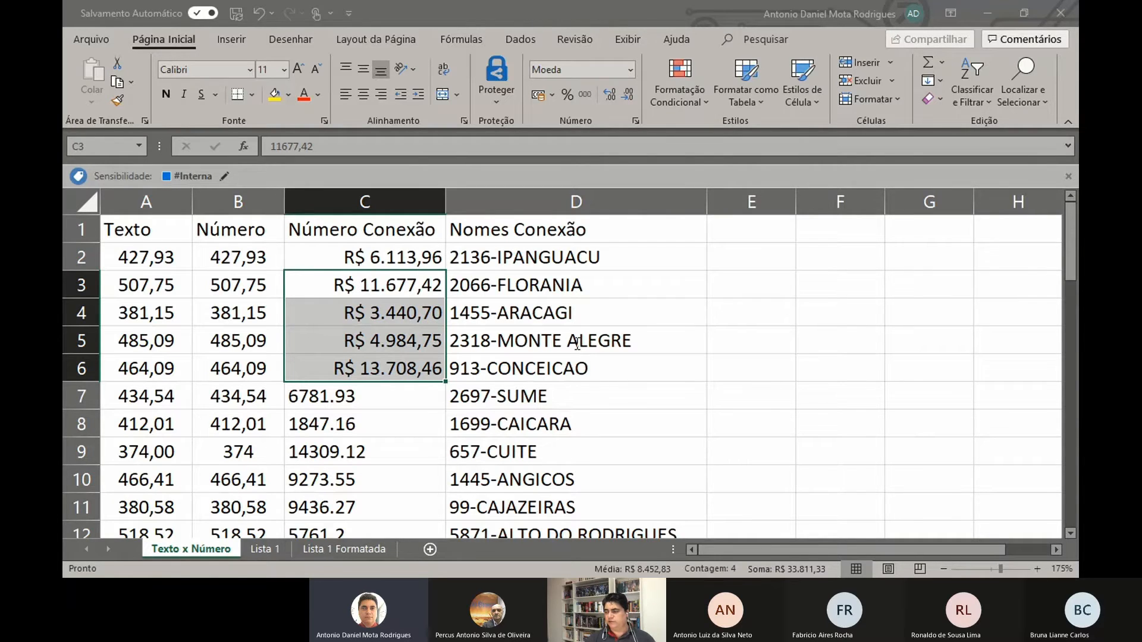
{"action": "left_click", "coordinate": [741, 397]}
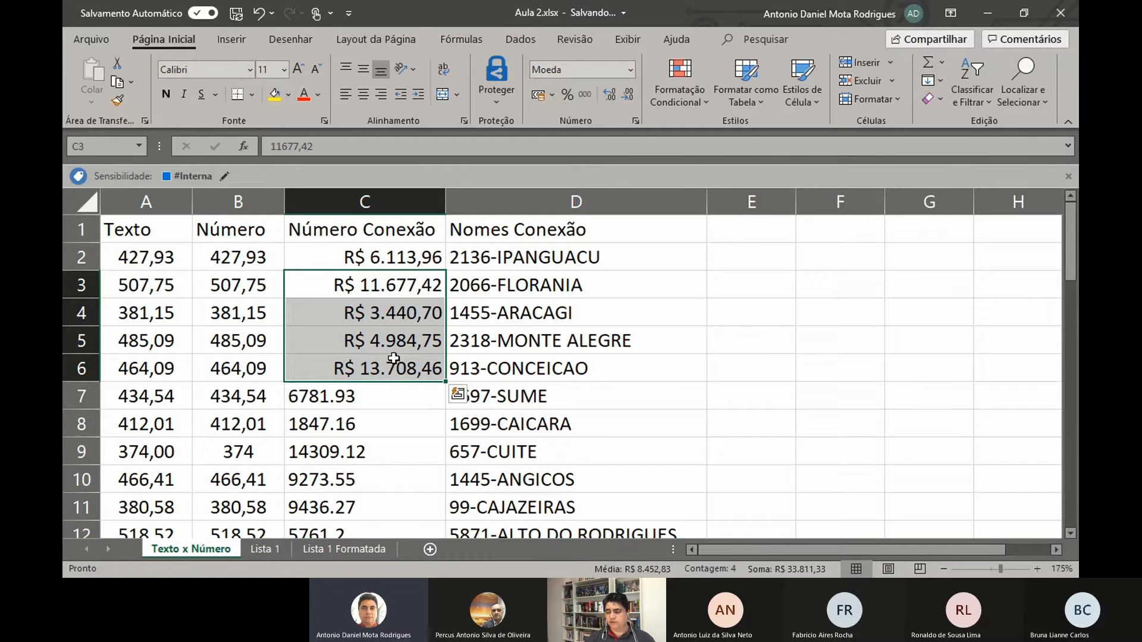
{"action": "left_click", "coordinate": [389, 375]}
{"action": "scroll", "coordinate": [366, 432], "scroll_direction": "down", "scroll_amount": 1}
{"action": "scroll", "coordinate": [366, 435], "scroll_direction": "up", "scroll_amount": 1}
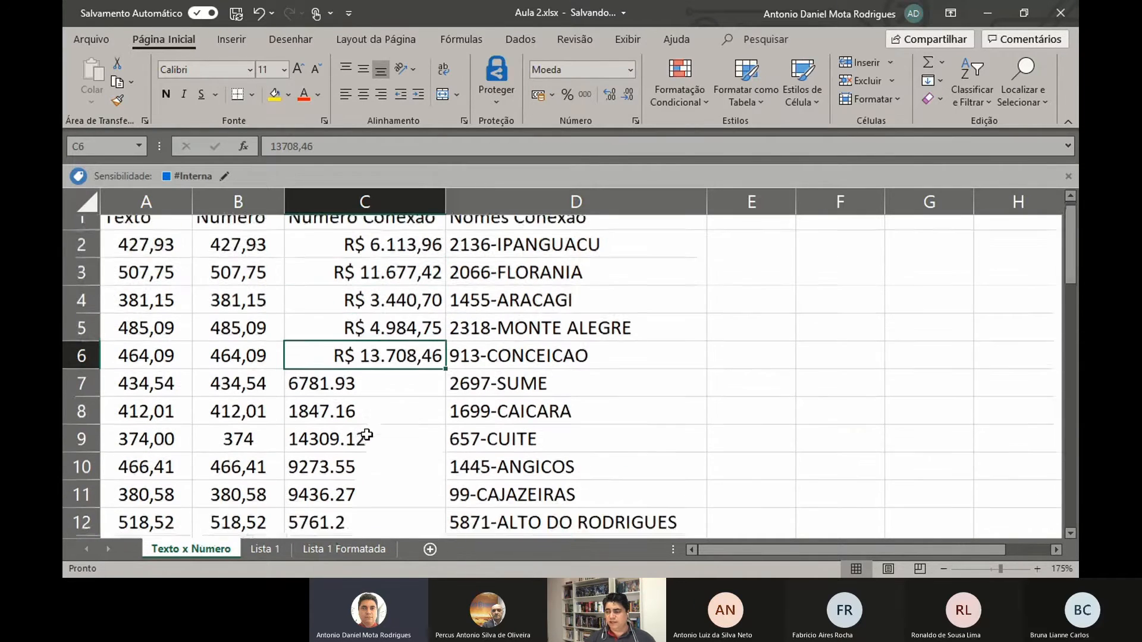
{"action": "scroll", "coordinate": [357, 446], "scroll_direction": "down", "scroll_amount": 1}
{"action": "scroll", "coordinate": [353, 450], "scroll_direction": "down", "scroll_amount": 2}
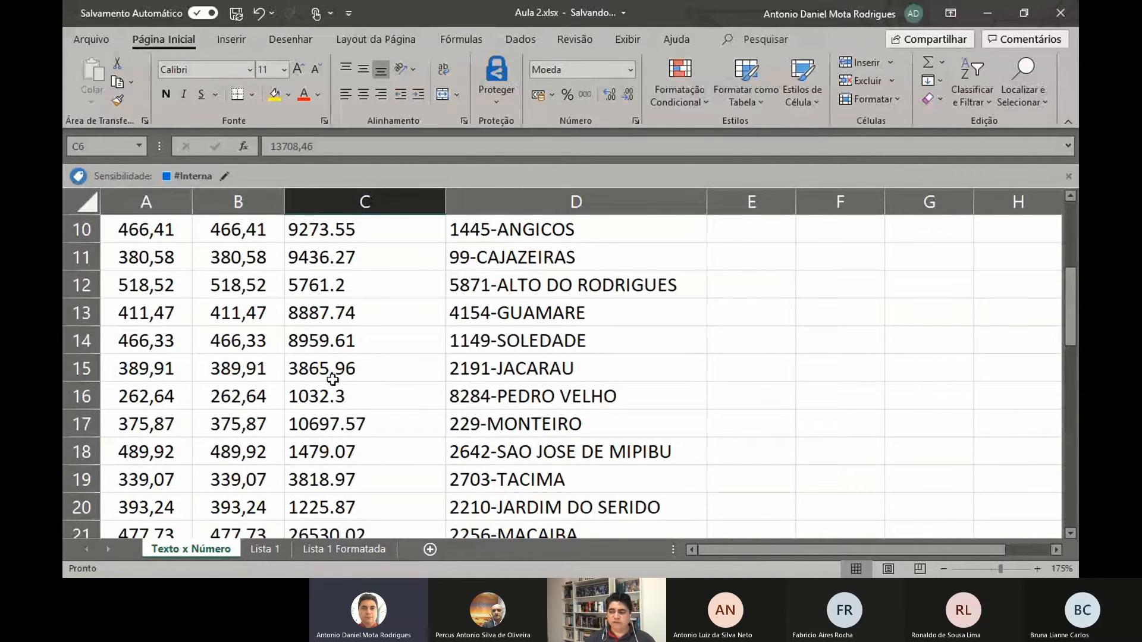
{"action": "scroll", "coordinate": [368, 382], "scroll_direction": "up", "scroll_amount": 3}
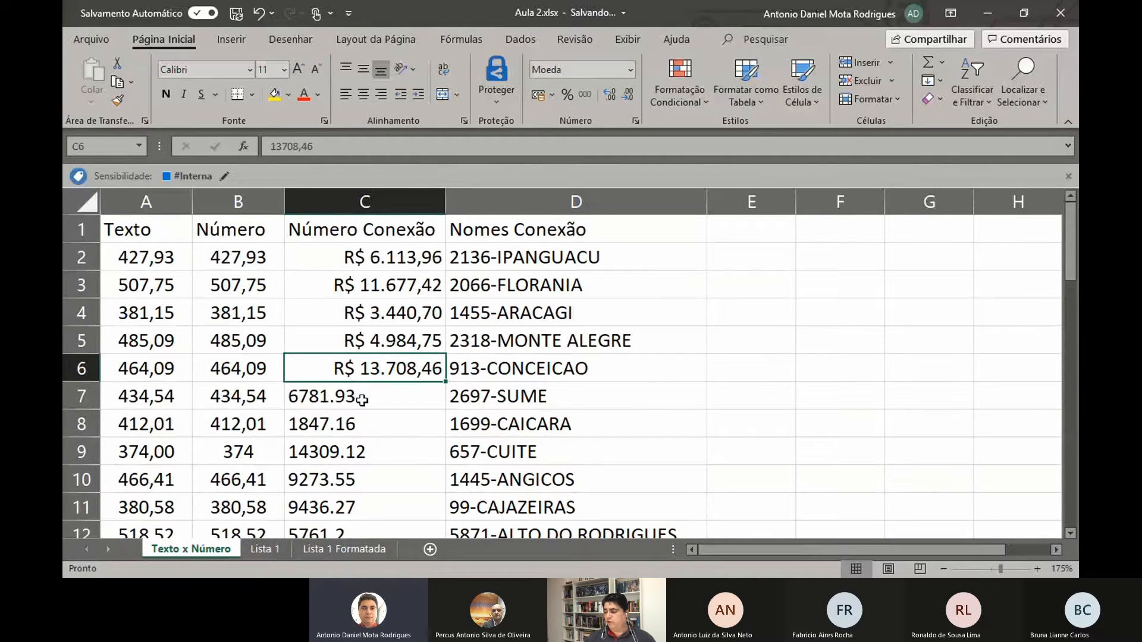
Enter the formula =VALORNUMÉRICO(C7;".") in E7 to convert the text in C7.
{"action": "left_click", "coordinate": [725, 405]}
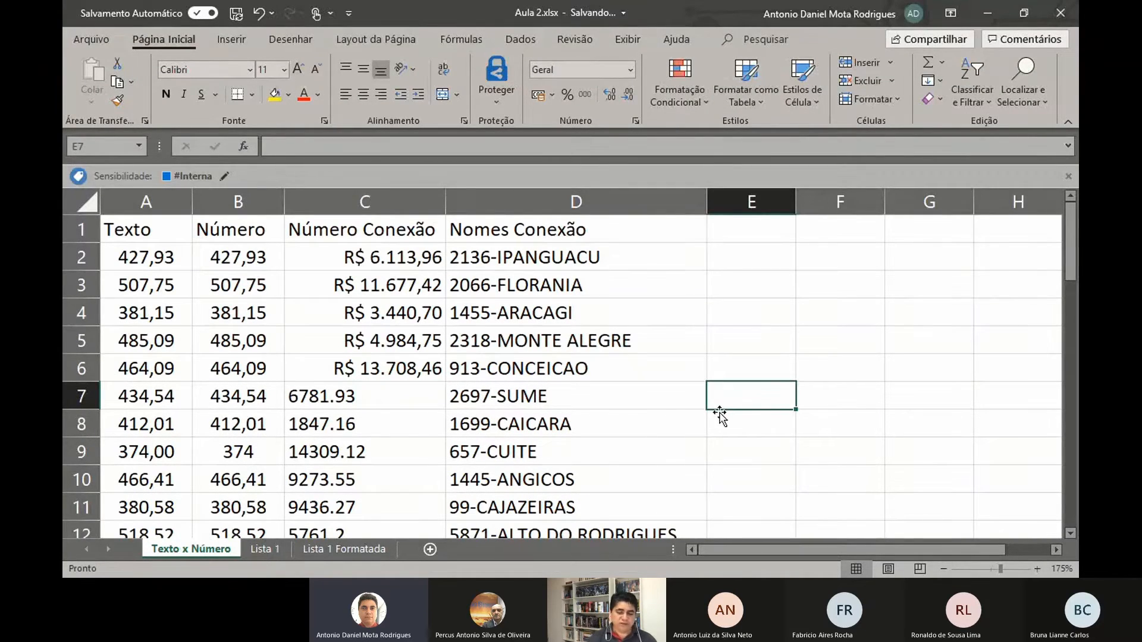
{"action": "type", "text": "="}
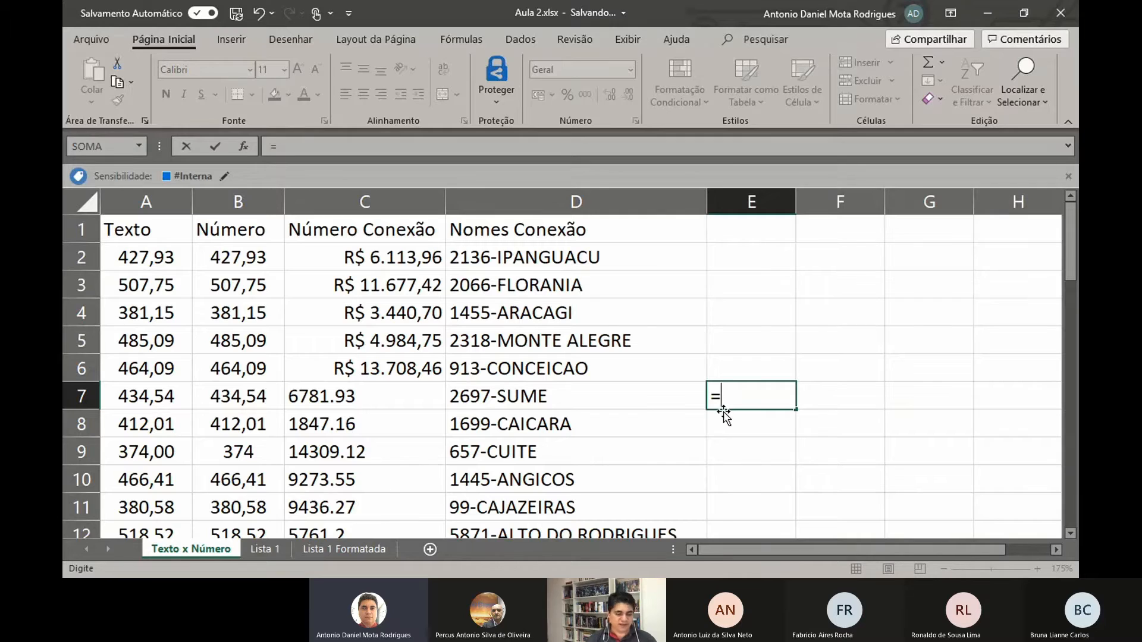
{"action": "type", "text": "valor"}
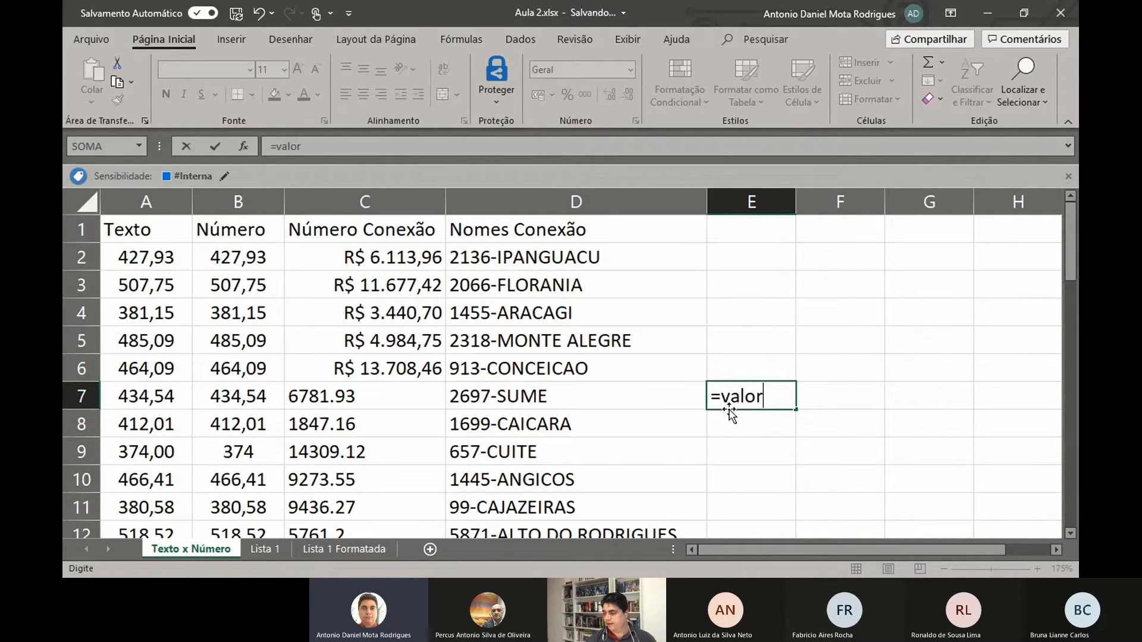
{"action": "key", "text": "Tab"}
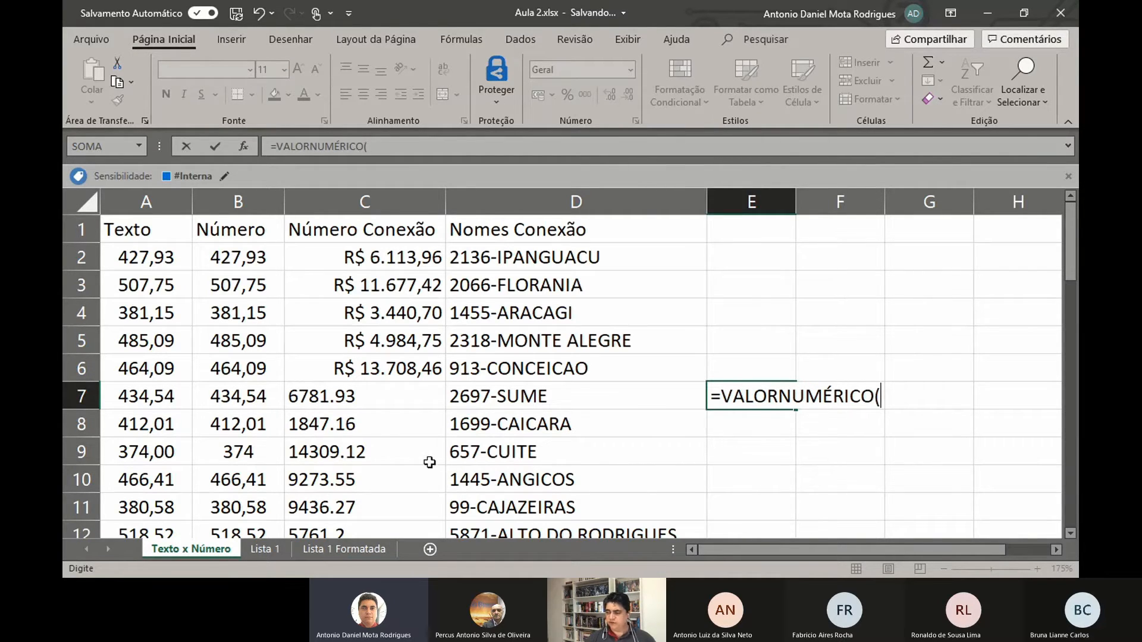
{"action": "left_click", "coordinate": [372, 402]}
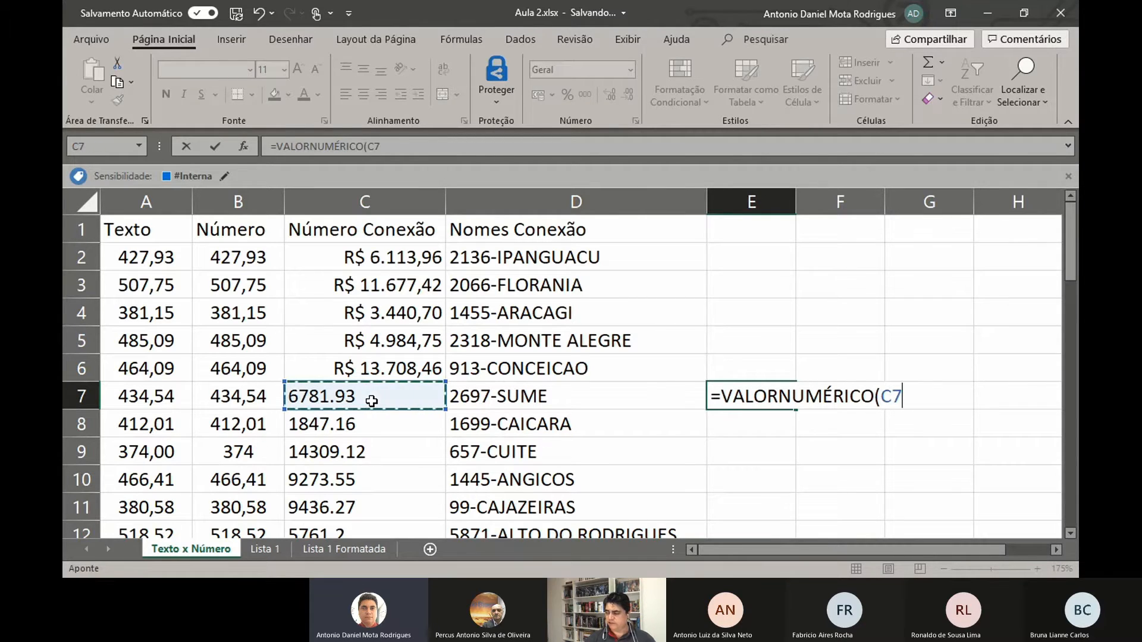
{"action": "type", "text": ";"}
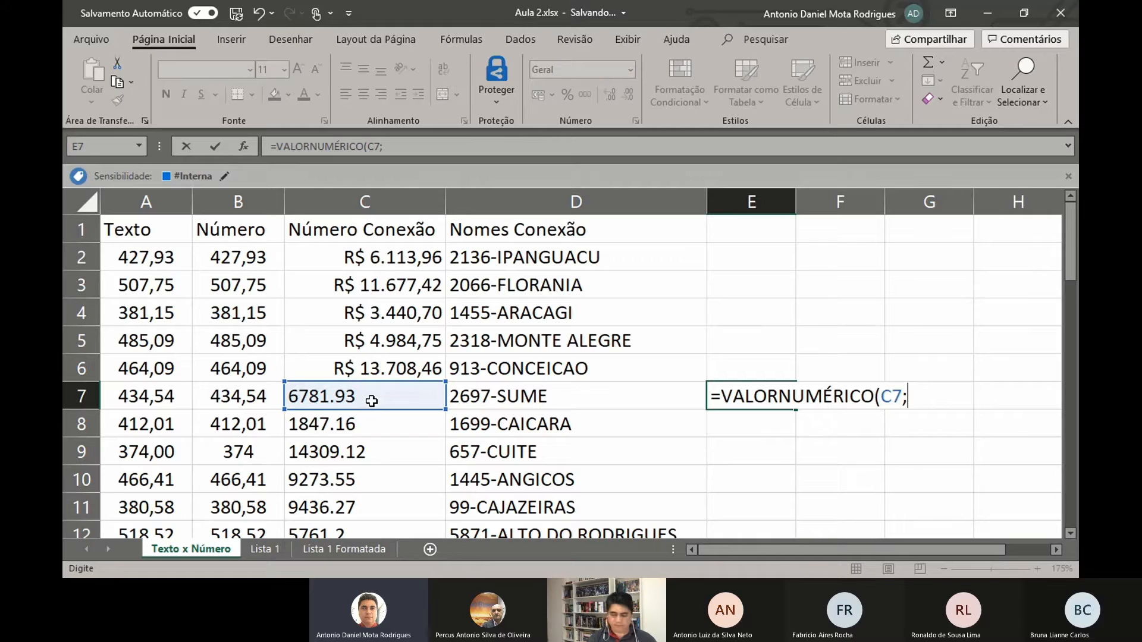
{"action": "type", "text": "\".\""}
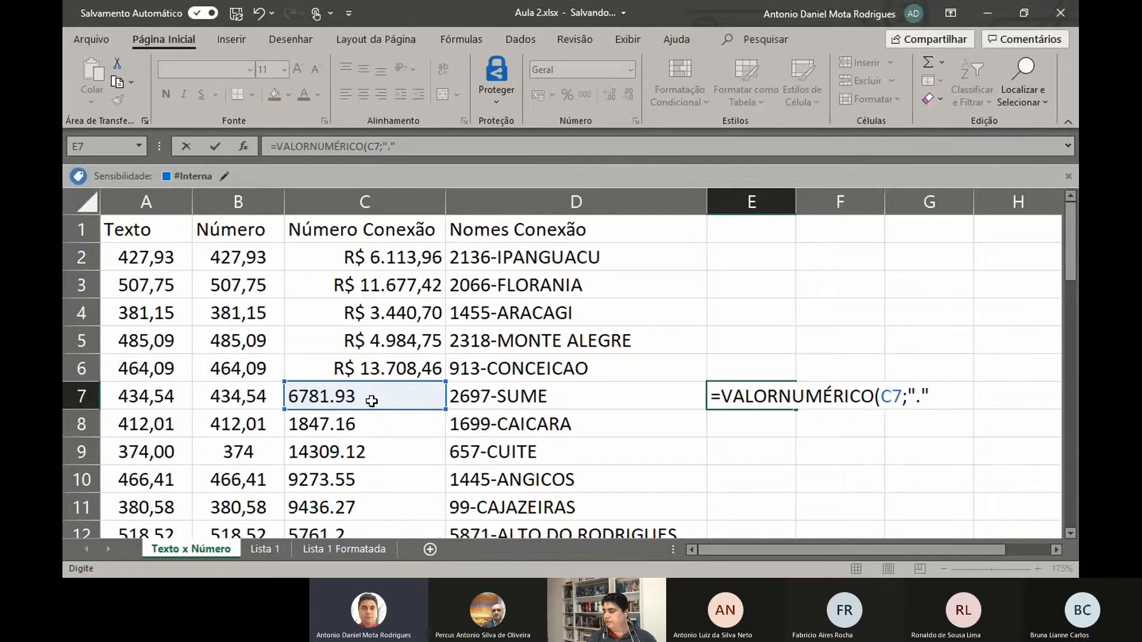
{"action": "type", "text": ")"}
{"action": "key", "text": "Return"}
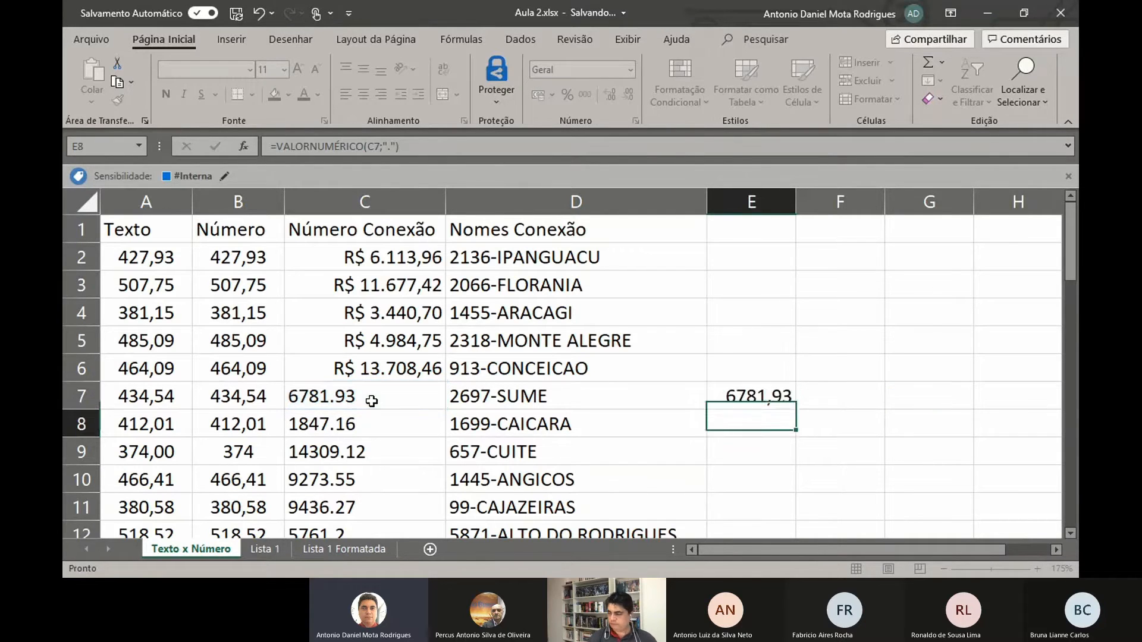
Review the VALORNUMÉRICO function's arguments for the formula in E7.
{"action": "left_click", "coordinate": [792, 400]}
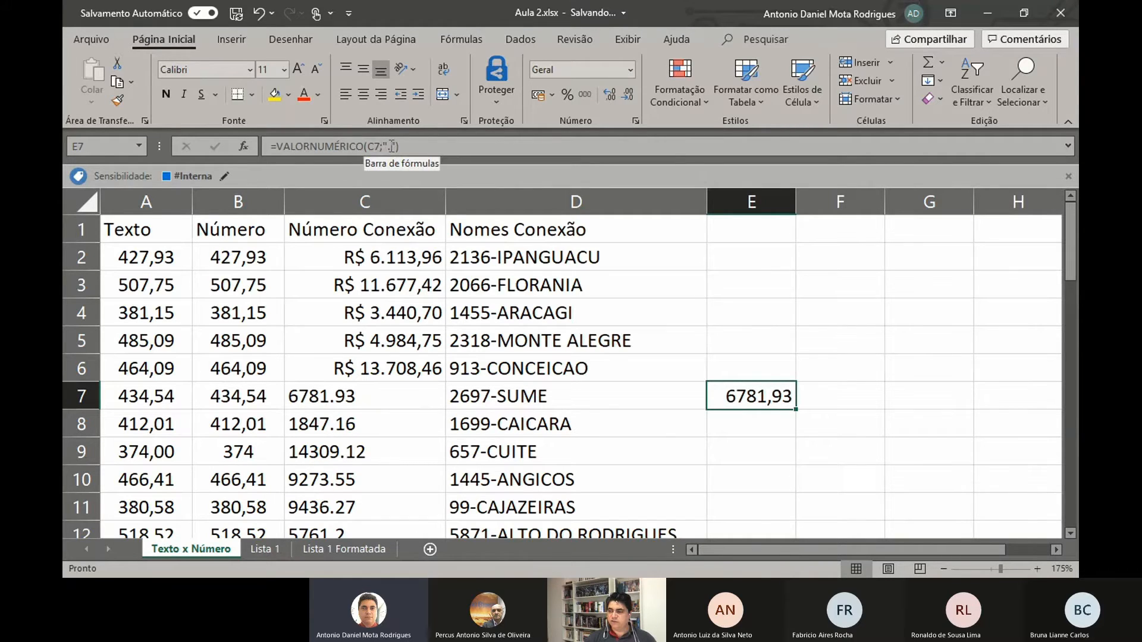
{"action": "left_click", "coordinate": [334, 150]}
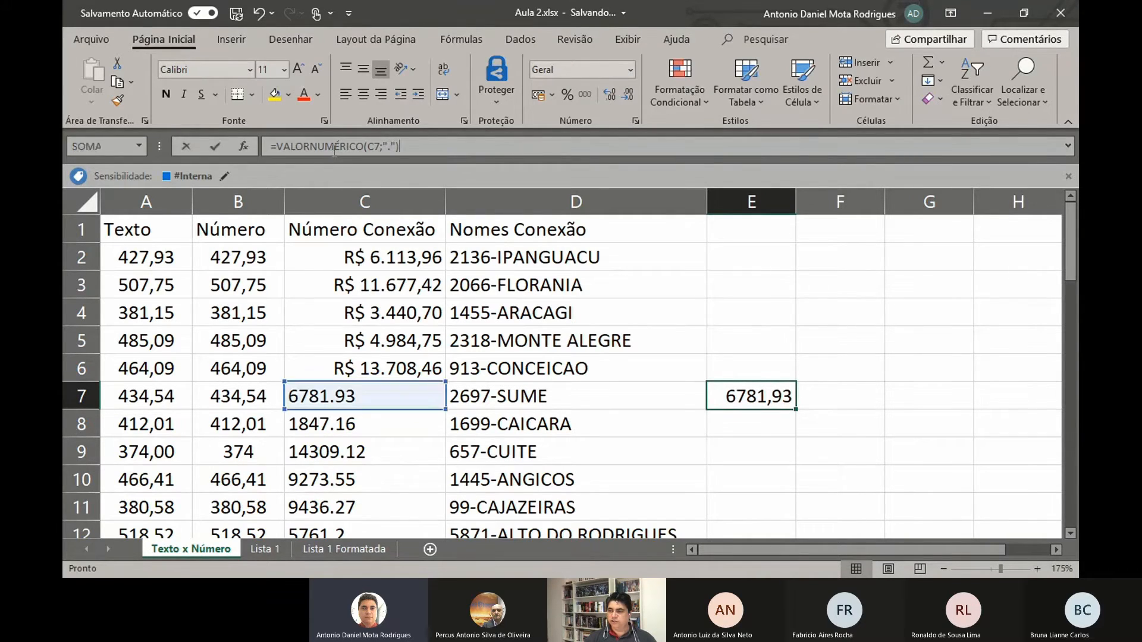
{"action": "left_click", "coordinate": [243, 147]}
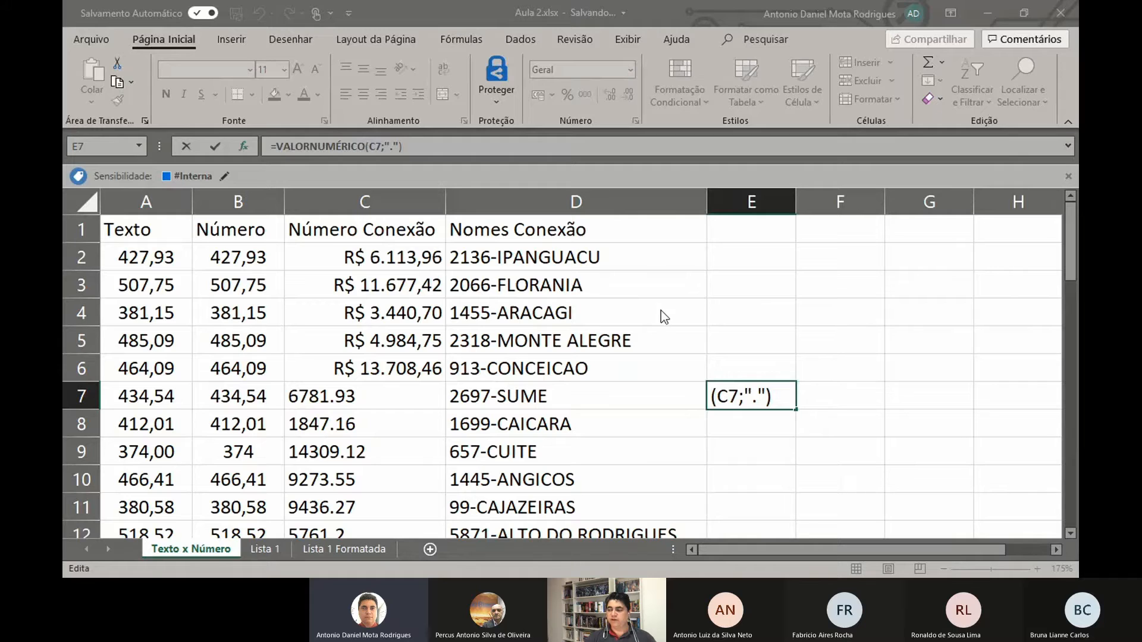
{"action": "key", "text": "ctrl+Return"}
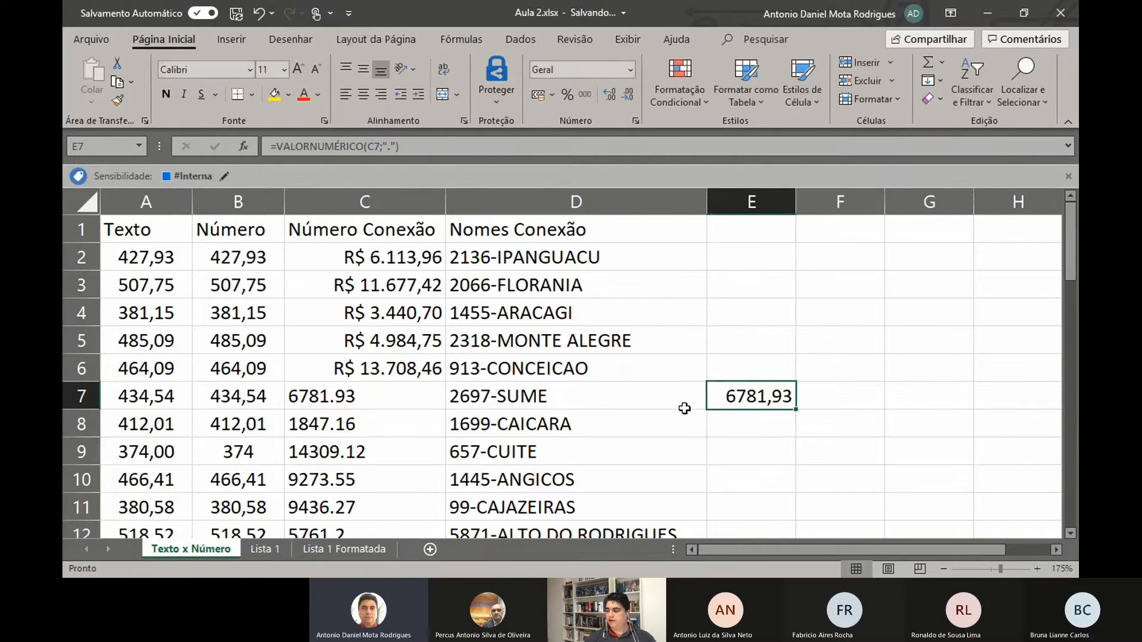
Fill the E7 formula down to E44 and check the converted values in E7:E11.
{"action": "left_click_drag", "start_coordinate": [796, 409], "coordinate": [692, 465]}
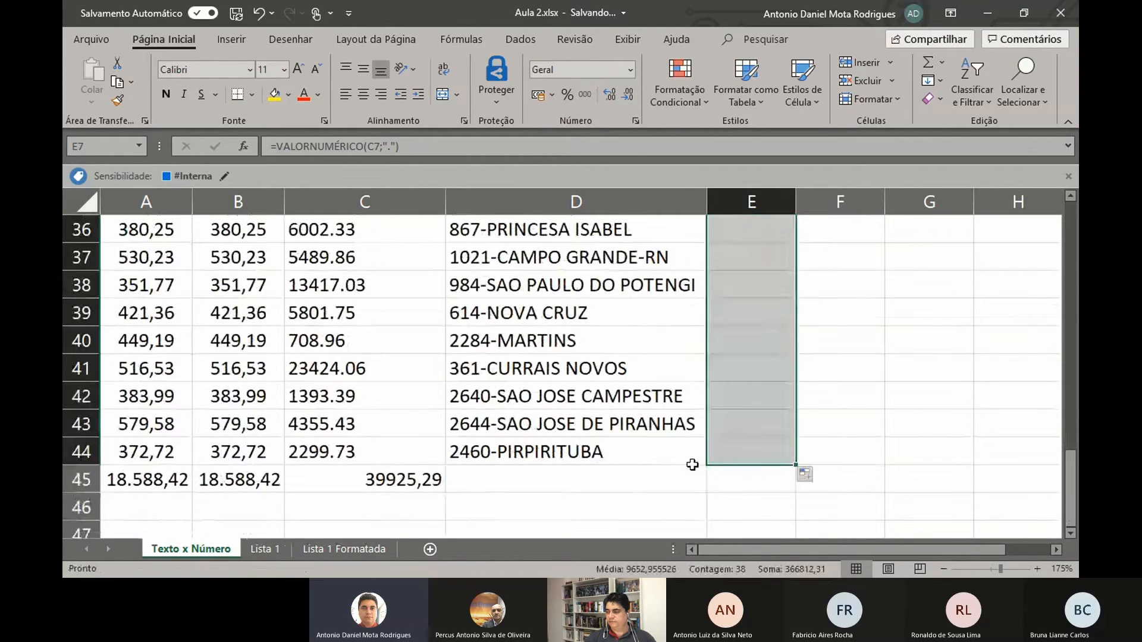
{"action": "scroll", "coordinate": [620, 385], "scroll_direction": "up", "scroll_amount": 11}
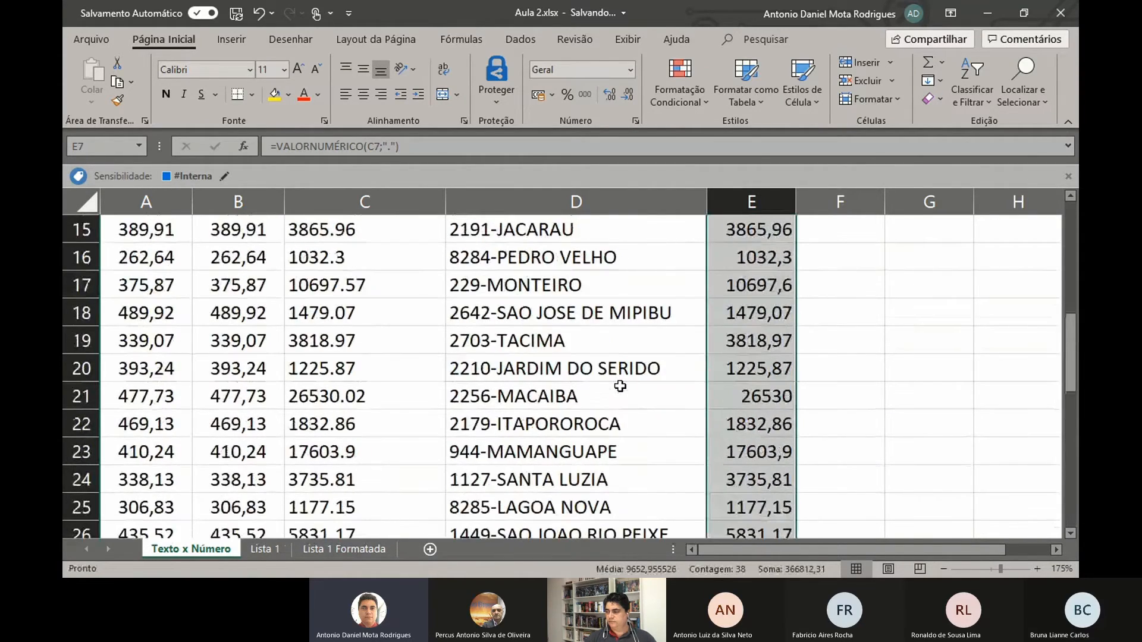
{"action": "left_click", "coordinate": [761, 343]}
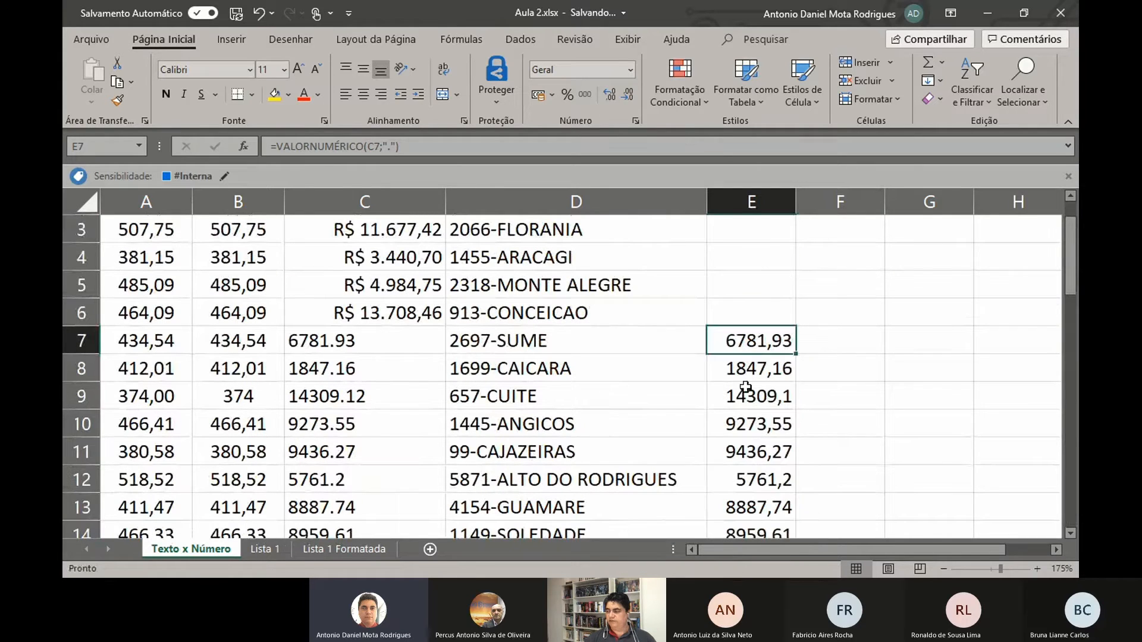
{"action": "left_click", "coordinate": [747, 376]}
{"action": "left_click", "coordinate": [748, 417]}
{"action": "left_click", "coordinate": [740, 444]}
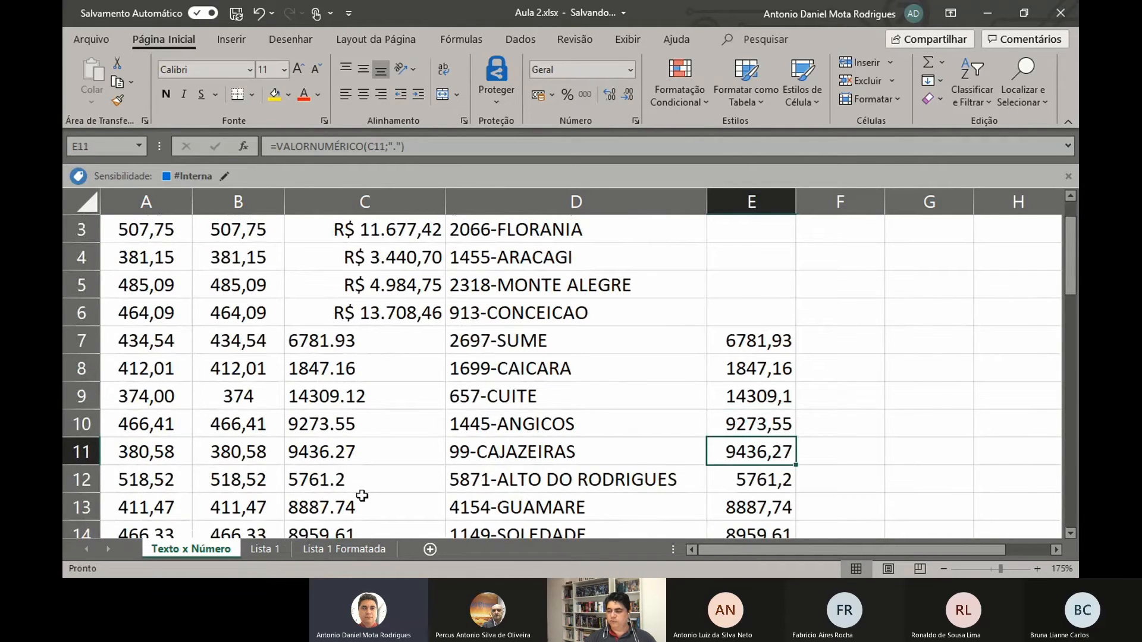
Undo all recent edits back through the clearing of E3, including the VALORNUMÉRICO formulas and the comma replacement.
{"action": "left_click", "coordinate": [764, 348]}
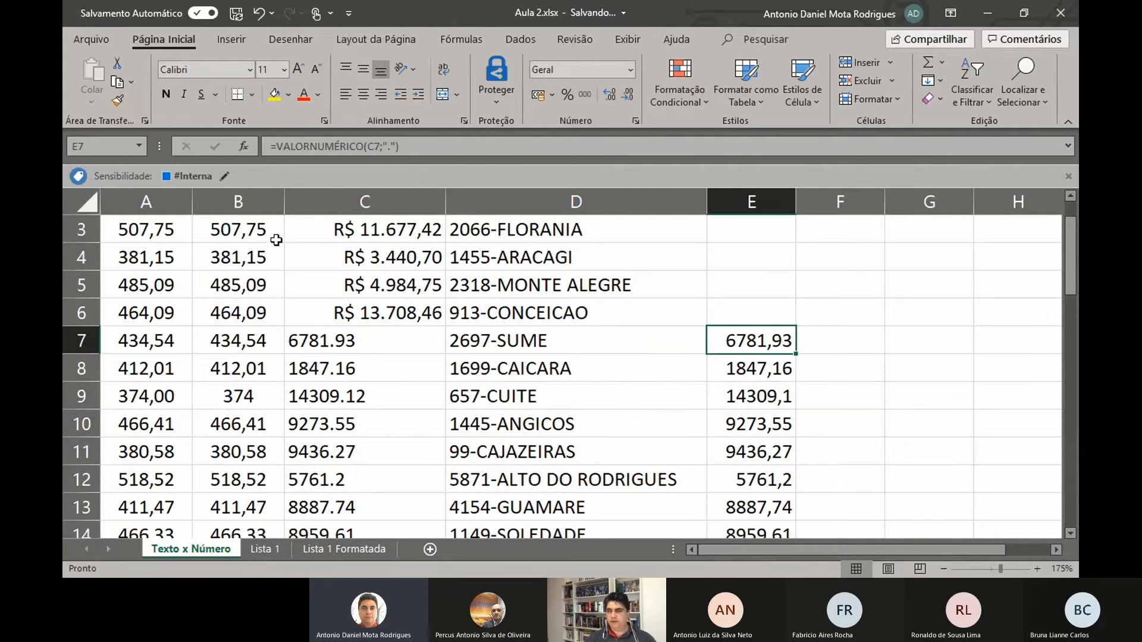
{"action": "left_click", "coordinate": [272, 15]}
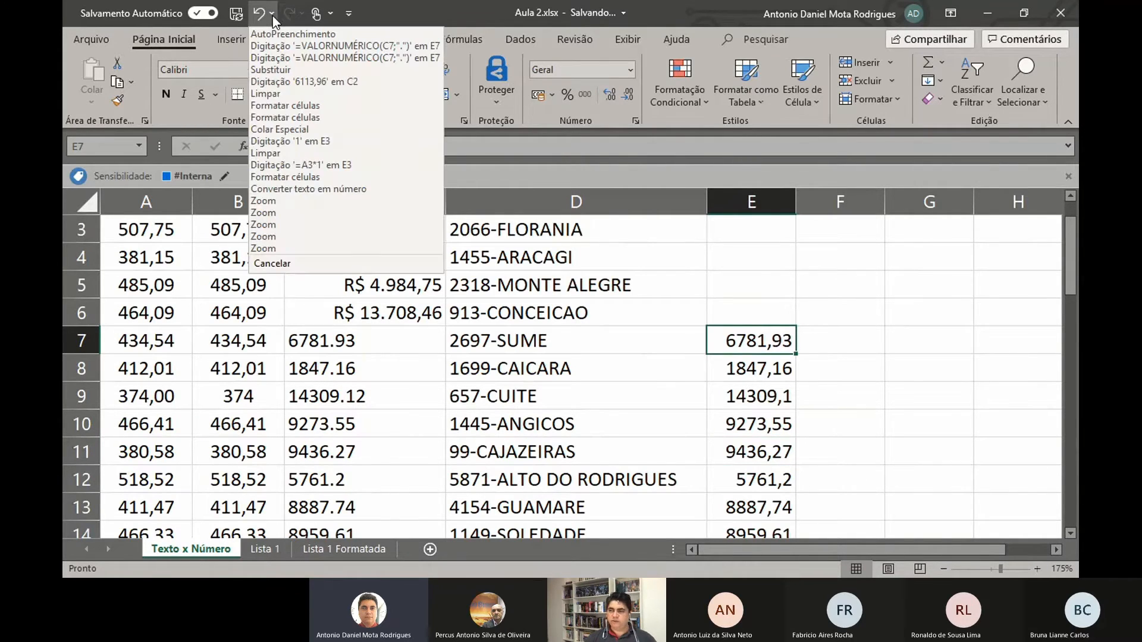
{"action": "left_click", "coordinate": [263, 91]}
{"action": "scroll", "coordinate": [498, 287], "scroll_direction": "up", "scroll_amount": 1}
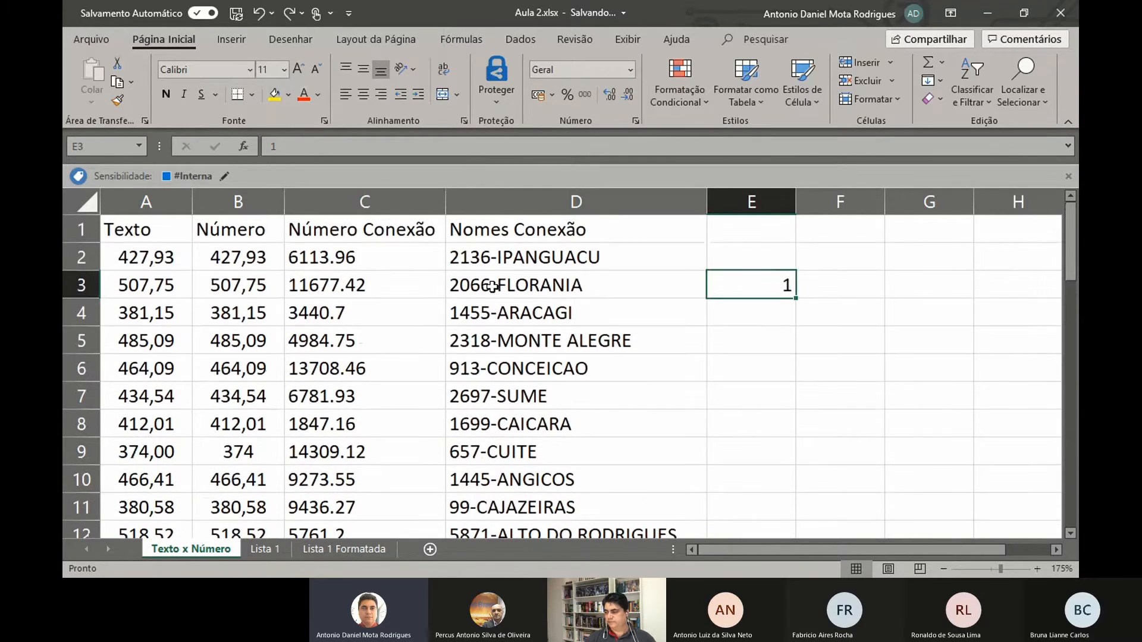
Review the code-and-name entries in the Nomes Conexão column and clear the leftover value in E3.
{"action": "left_click", "coordinate": [515, 259]}
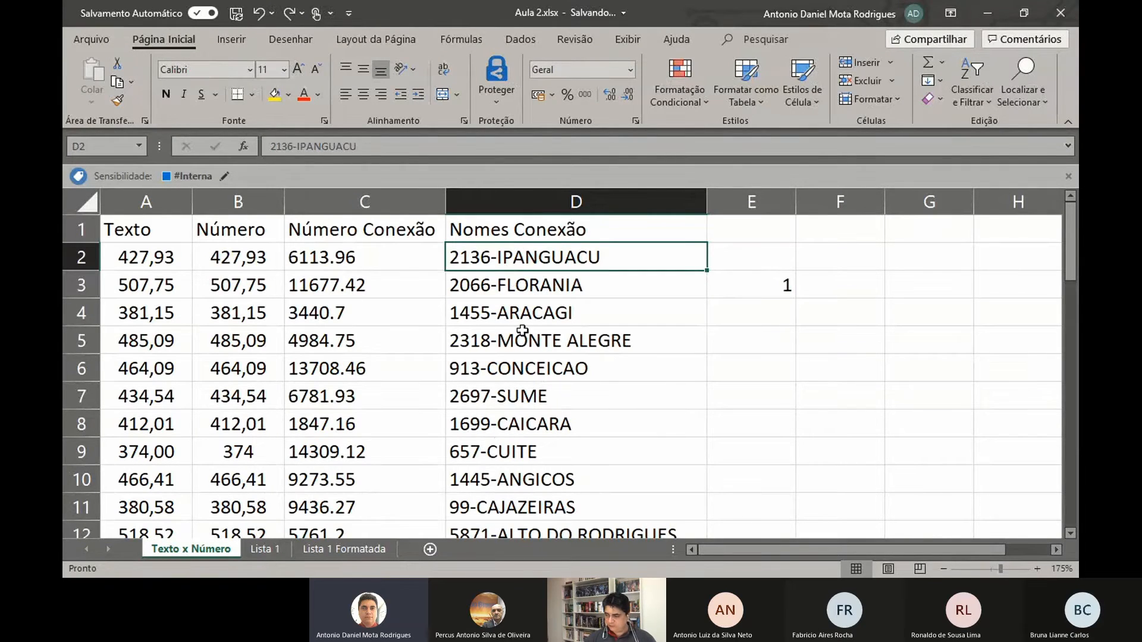
{"action": "left_click", "coordinate": [524, 287]}
{"action": "left_click", "coordinate": [524, 367]}
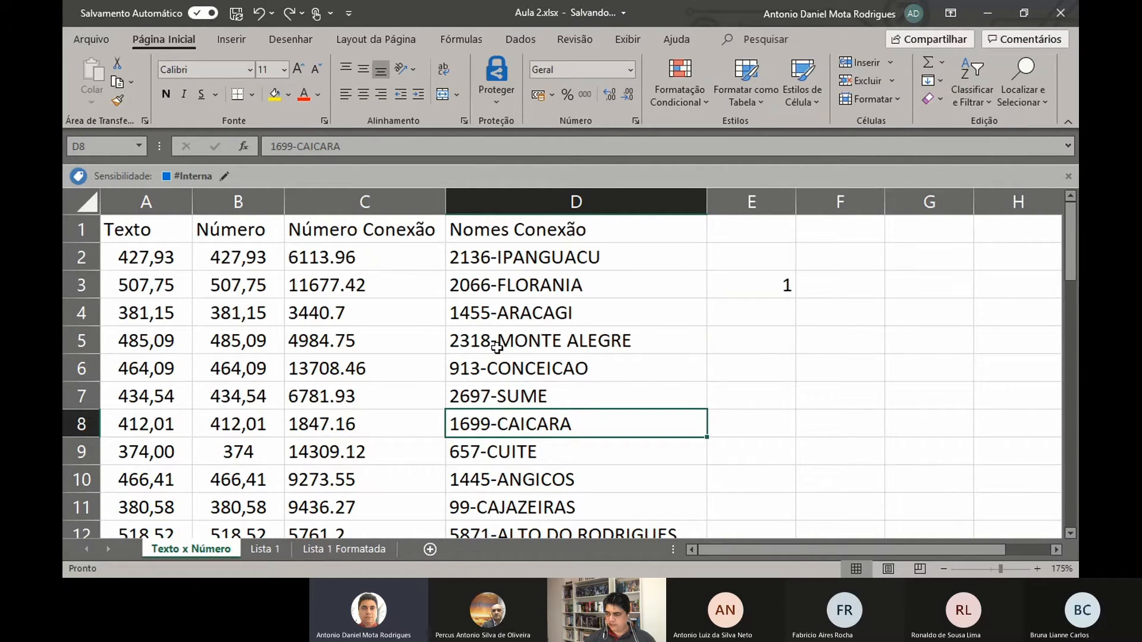
{"action": "left_click", "coordinate": [484, 370]}
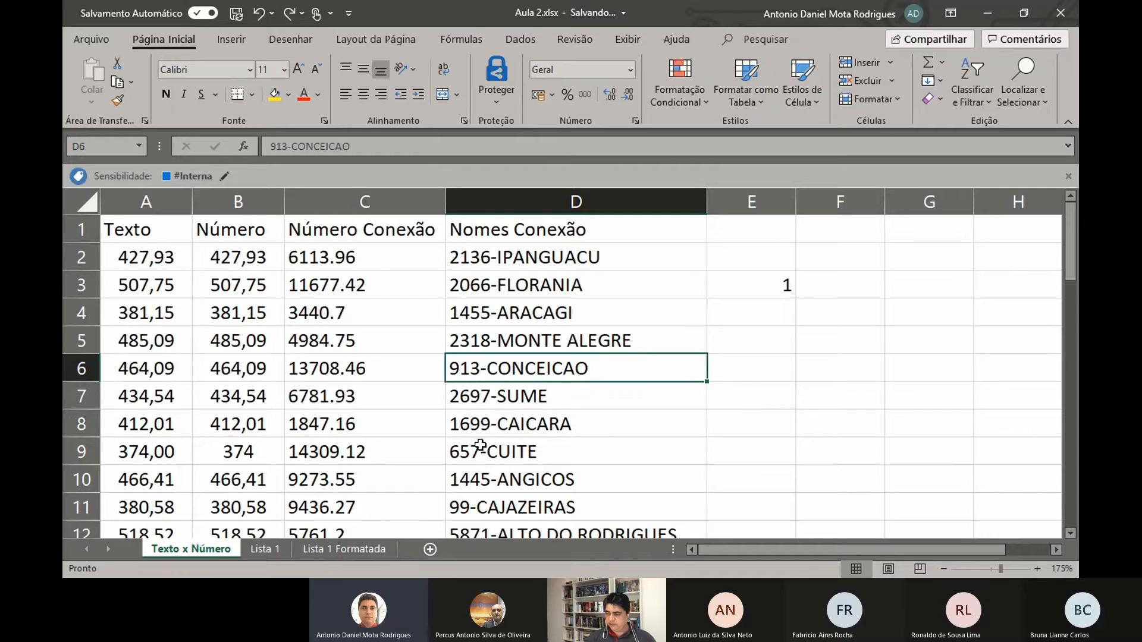
{"action": "left_click", "coordinate": [493, 402]}
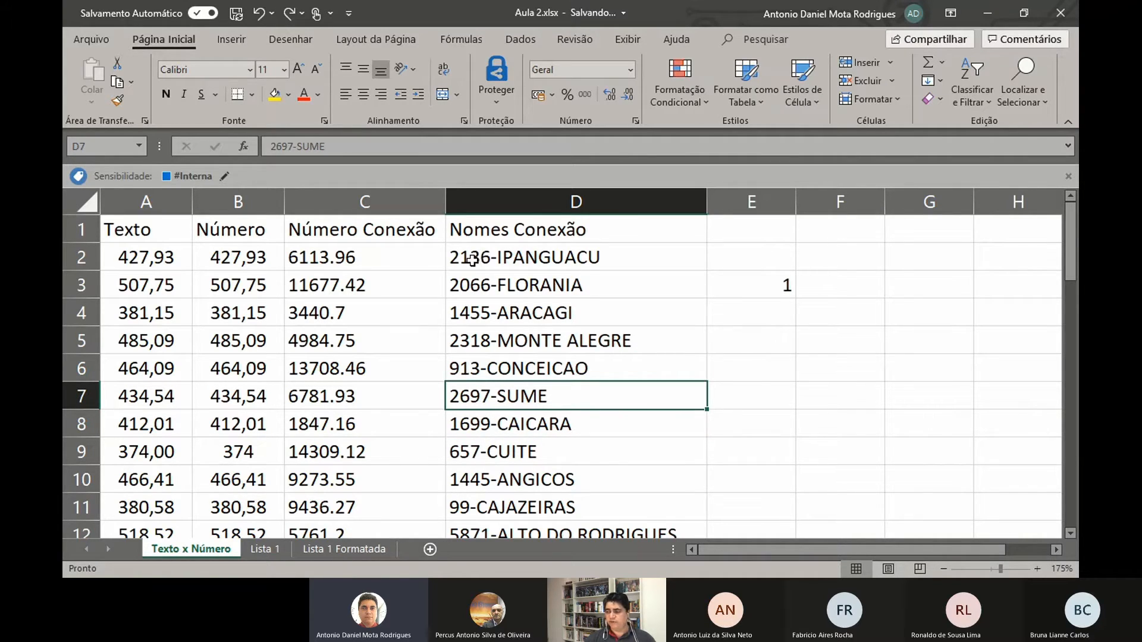
{"action": "left_click", "coordinate": [757, 285]}
{"action": "key", "text": "Delete"}
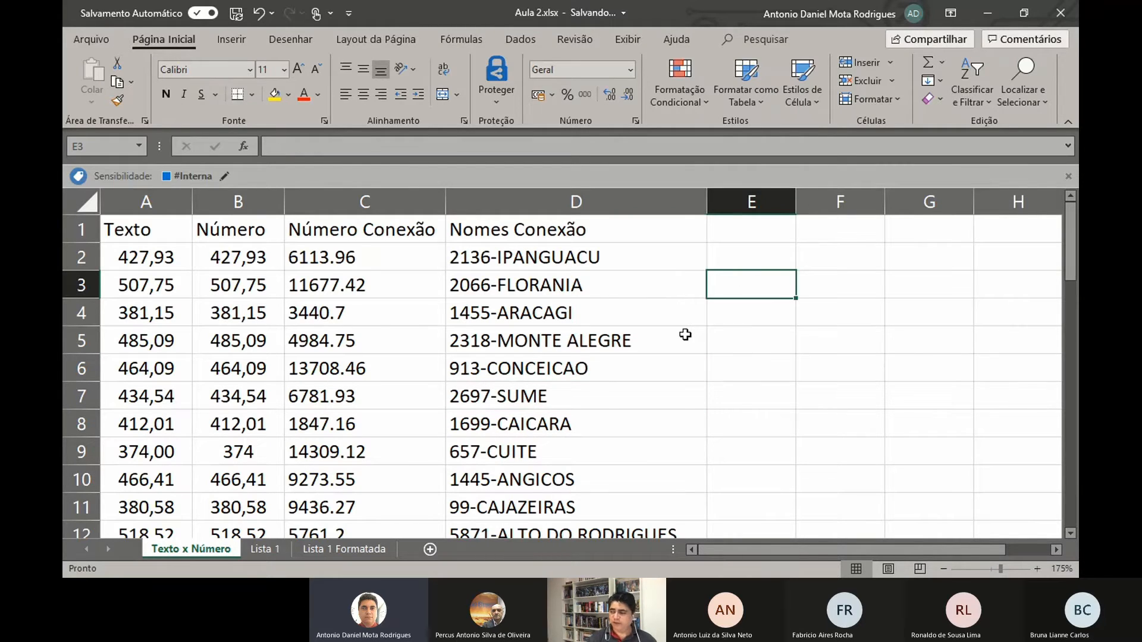
Start a Text to Columns conversion for the Nomes Conexão entries D2:D44, choosing Delimitado as the data type.
{"action": "left_click", "coordinate": [569, 257]}
{"action": "scroll", "coordinate": [558, 357], "scroll_direction": "down", "scroll_amount": 10}
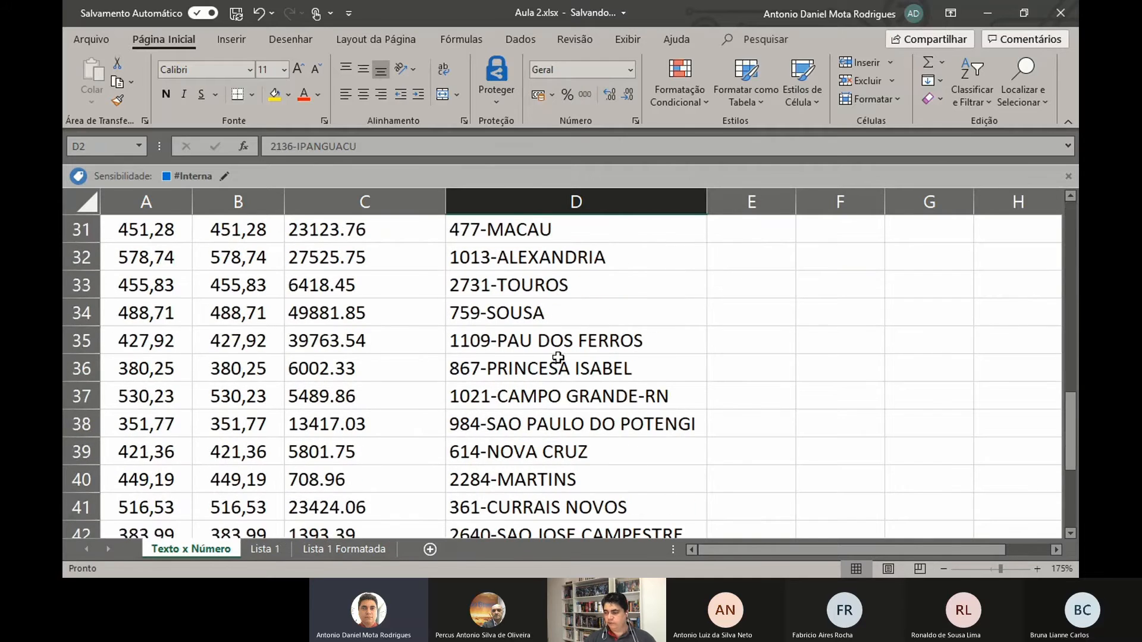
{"action": "scroll", "coordinate": [558, 357], "scroll_direction": "down", "scroll_amount": 4}
{"action": "left_click", "coordinate": [554, 262], "text": "shift"}
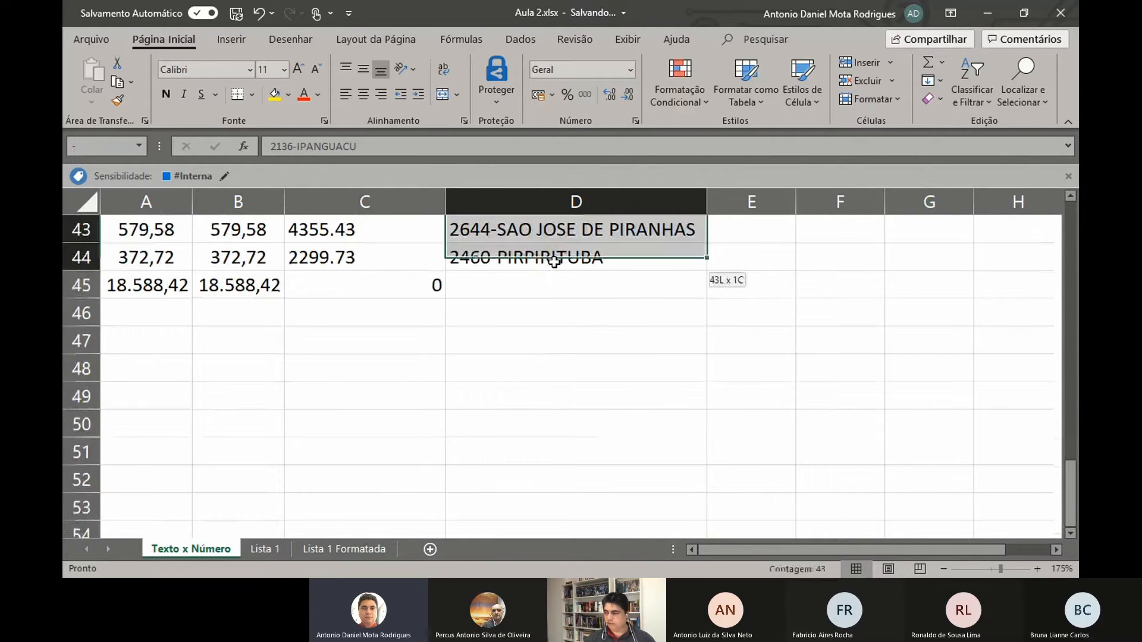
{"action": "scroll", "coordinate": [521, 331], "scroll_direction": "up", "scroll_amount": 14}
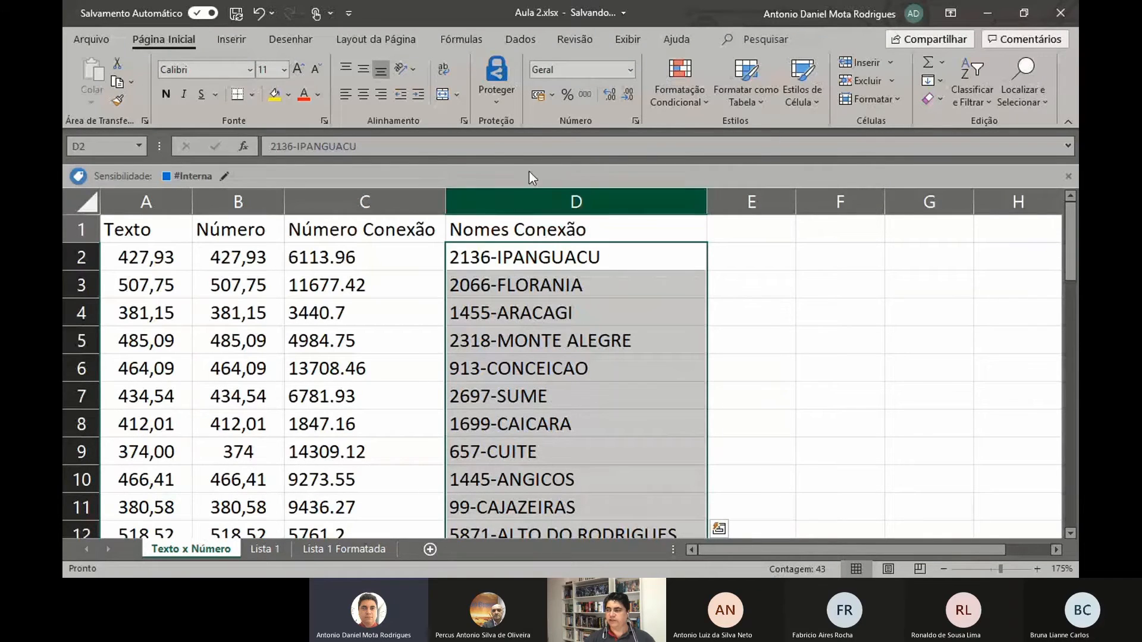
{"action": "left_click", "coordinate": [519, 41]}
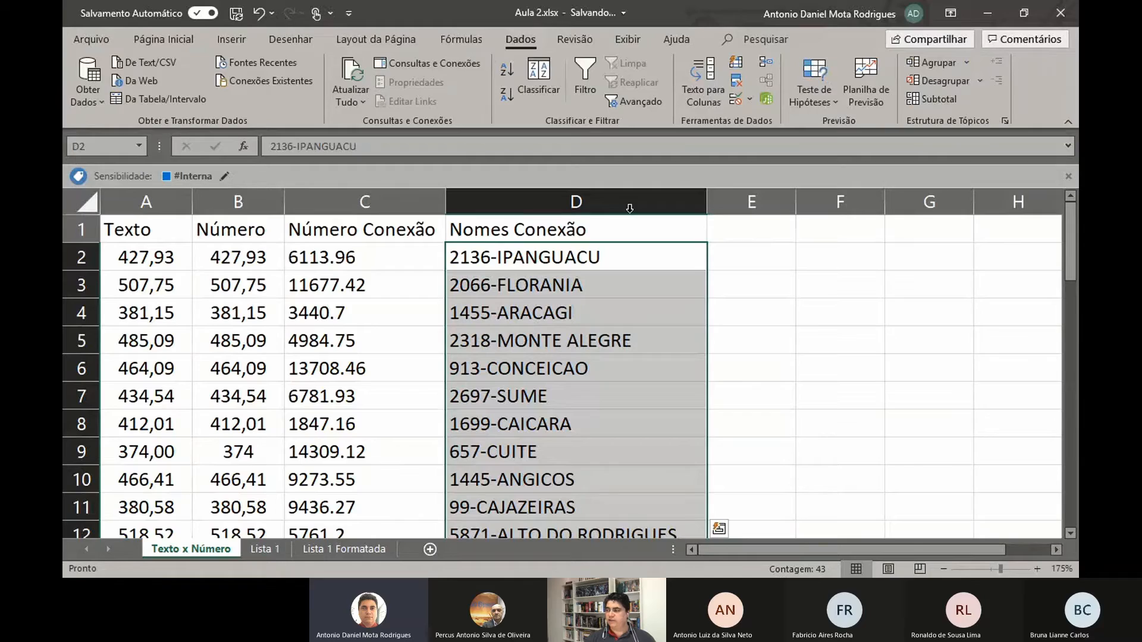
{"action": "left_click", "coordinate": [704, 101]}
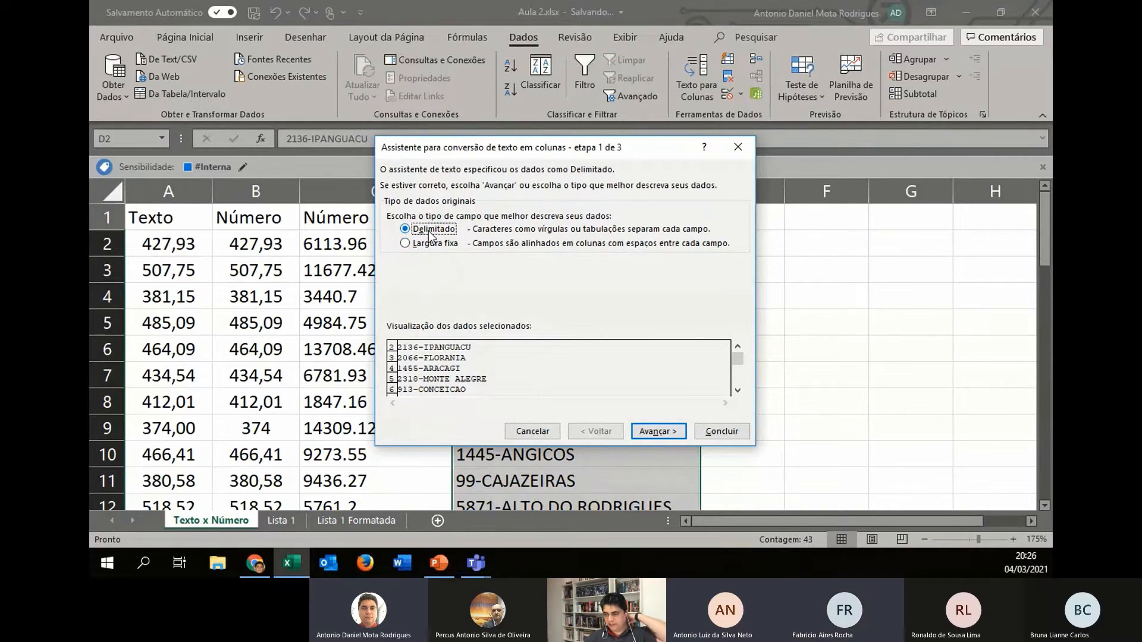
{"action": "left_click", "coordinate": [435, 248]}
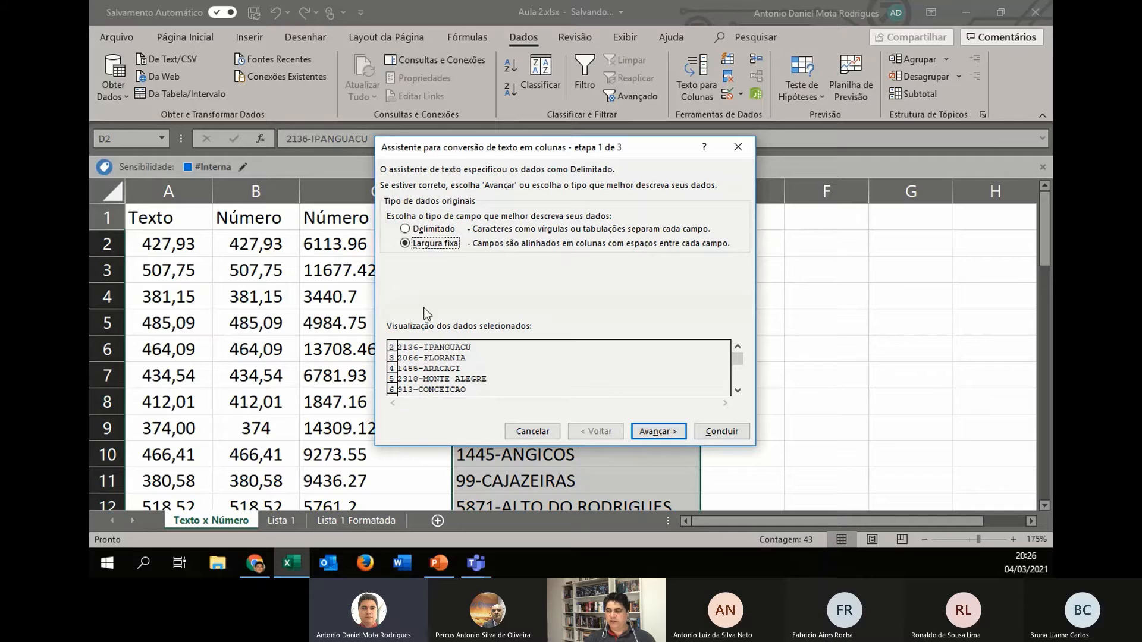
{"action": "left_click", "coordinate": [440, 230]}
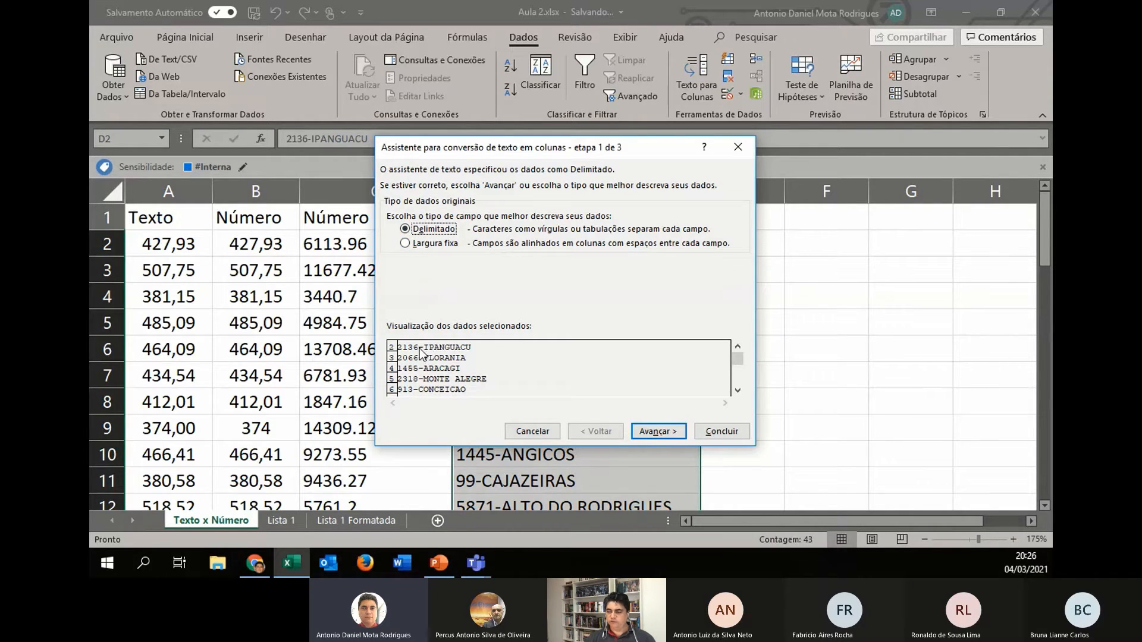
{"action": "left_click", "coordinate": [658, 432]}
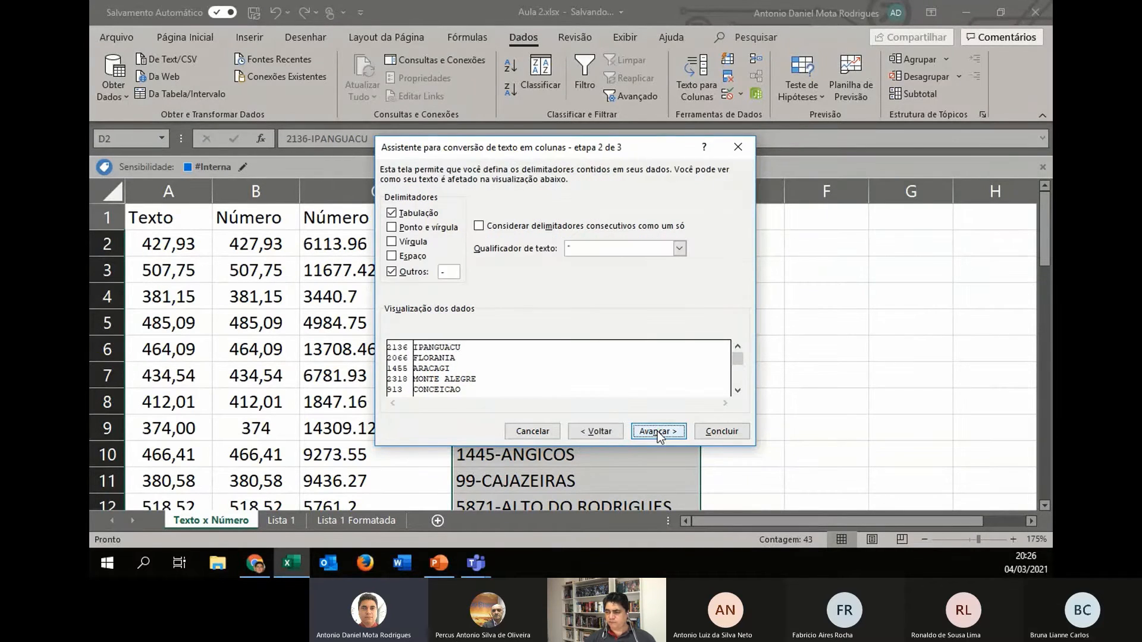
Compare the preview without and with the hyphen as Outros delimiter, and continue with the hyphen enabled.
{"action": "left_click", "coordinate": [410, 274]}
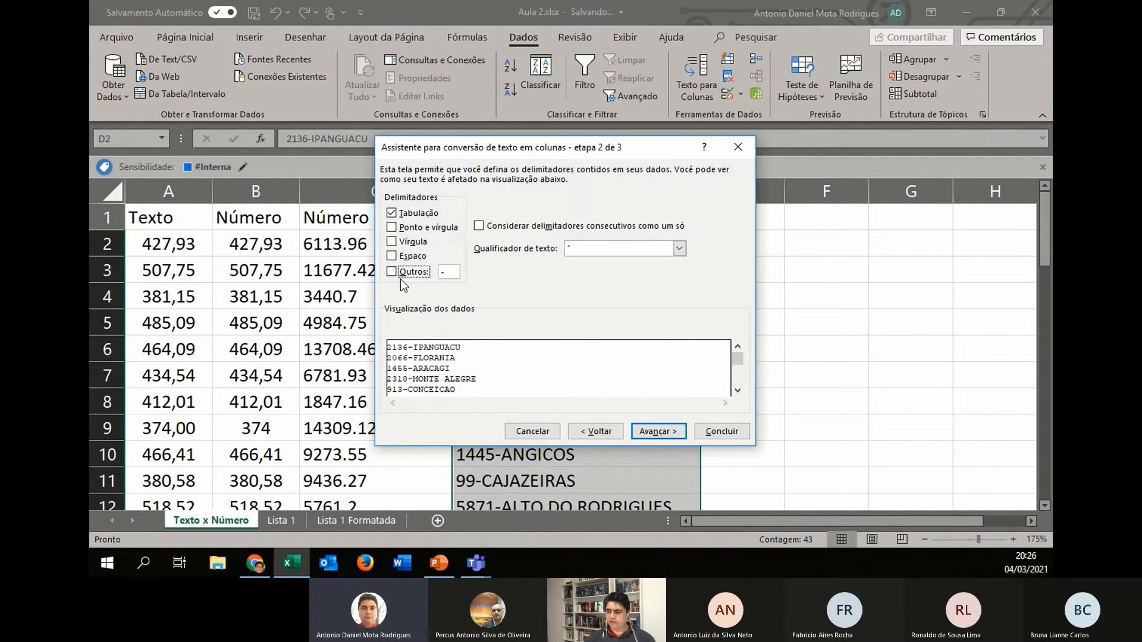
{"action": "left_click", "coordinate": [403, 274]}
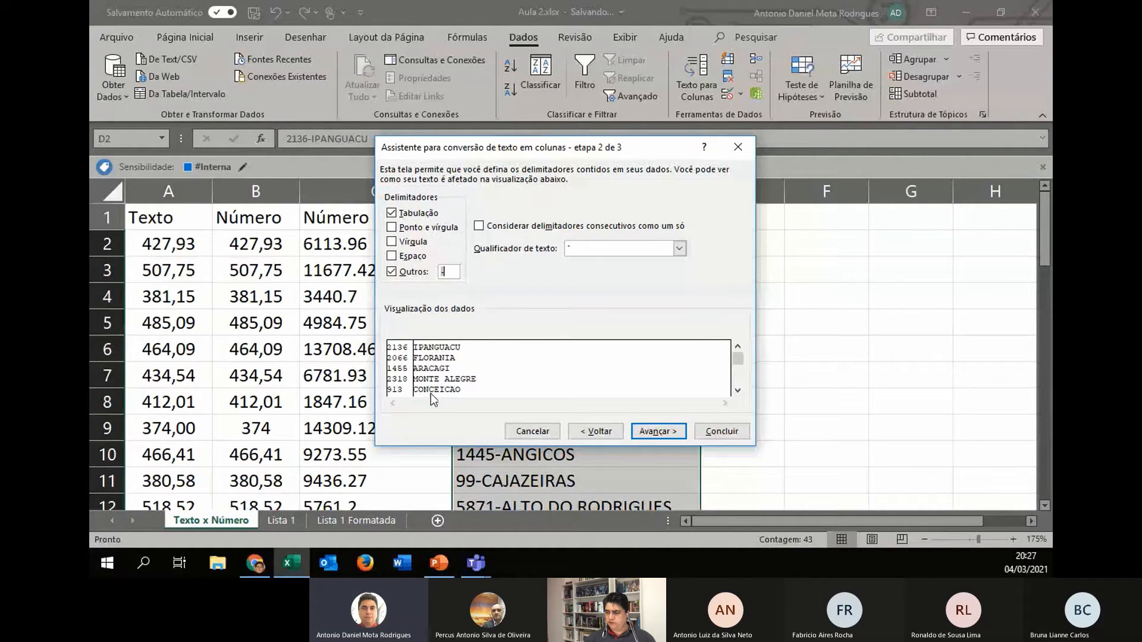
{"action": "left_click", "coordinate": [662, 428]}
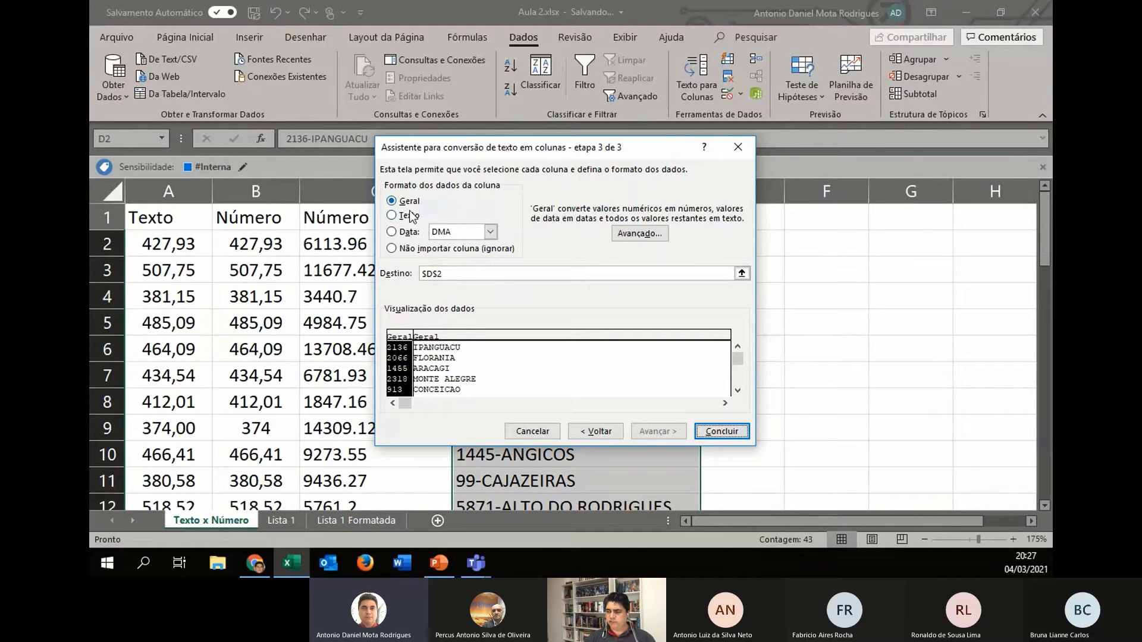
Try the Data DMA format on the second split column, set it to Texto, and complete the split with destination $D$2.
{"action": "left_click", "coordinate": [442, 336]}
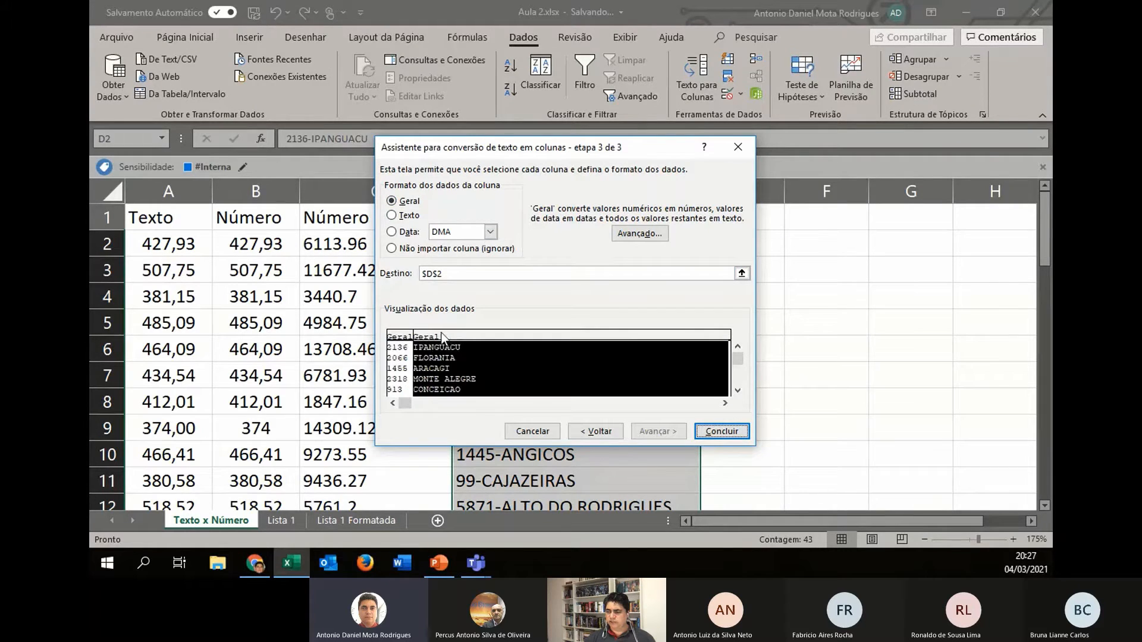
{"action": "left_click", "coordinate": [408, 215]}
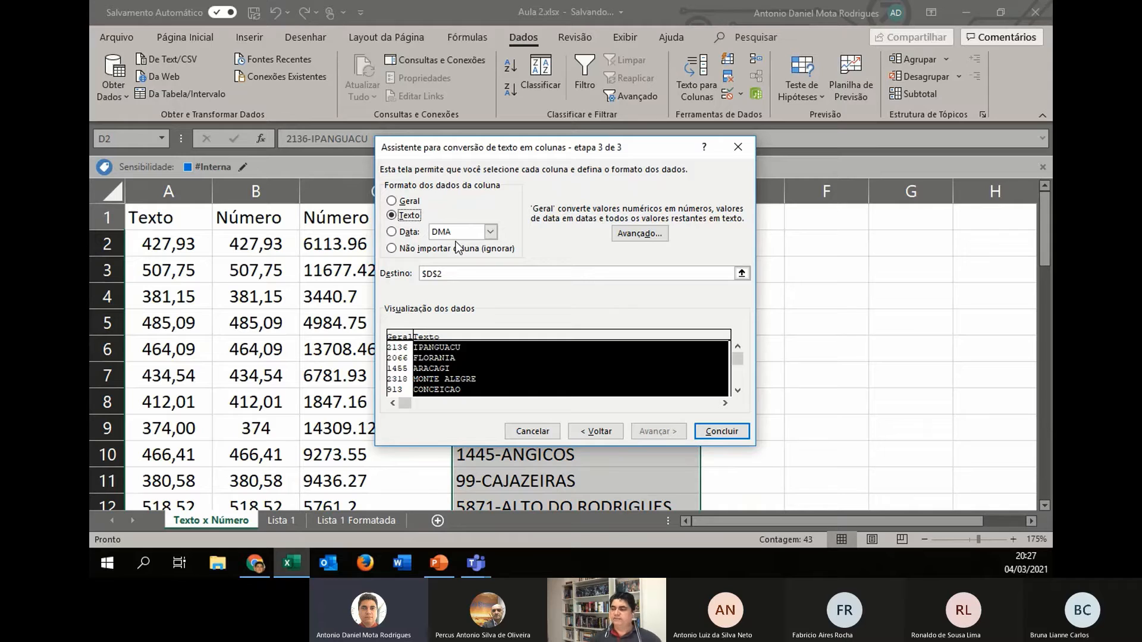
{"action": "left_click", "coordinate": [411, 232]}
{"action": "left_click", "coordinate": [490, 232]}
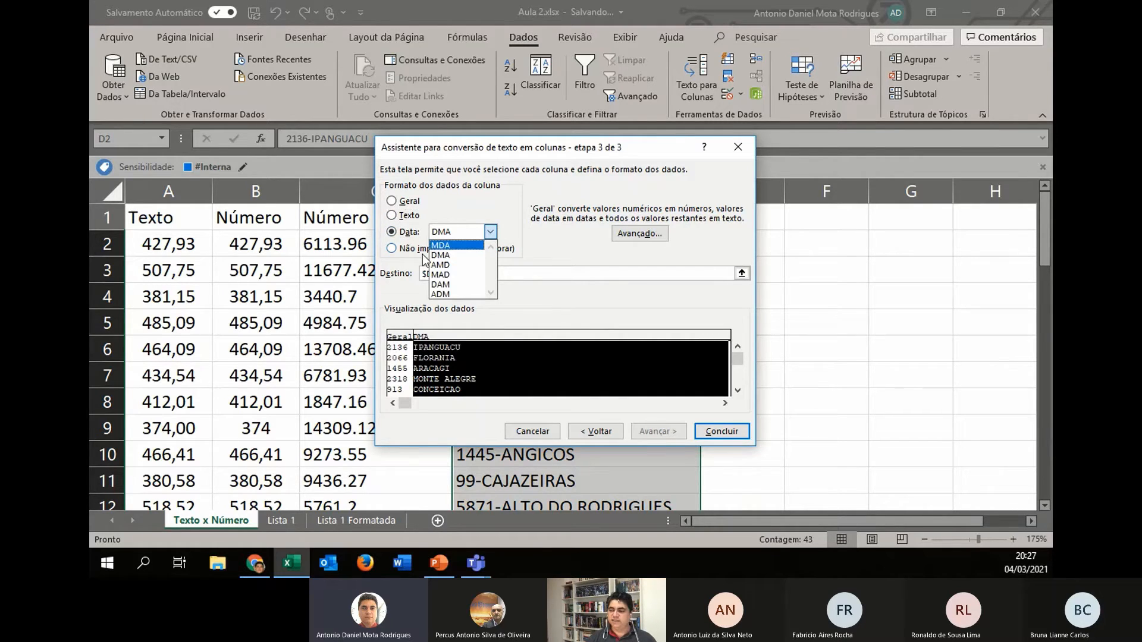
{"action": "left_click", "coordinate": [462, 253]}
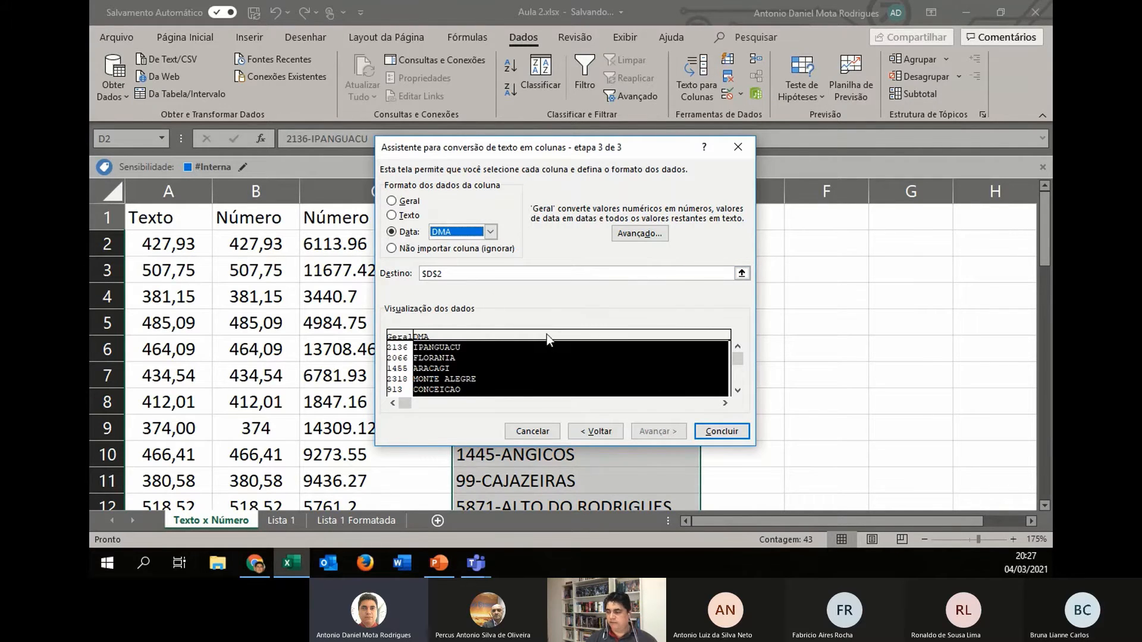
{"action": "left_click", "coordinate": [408, 215]}
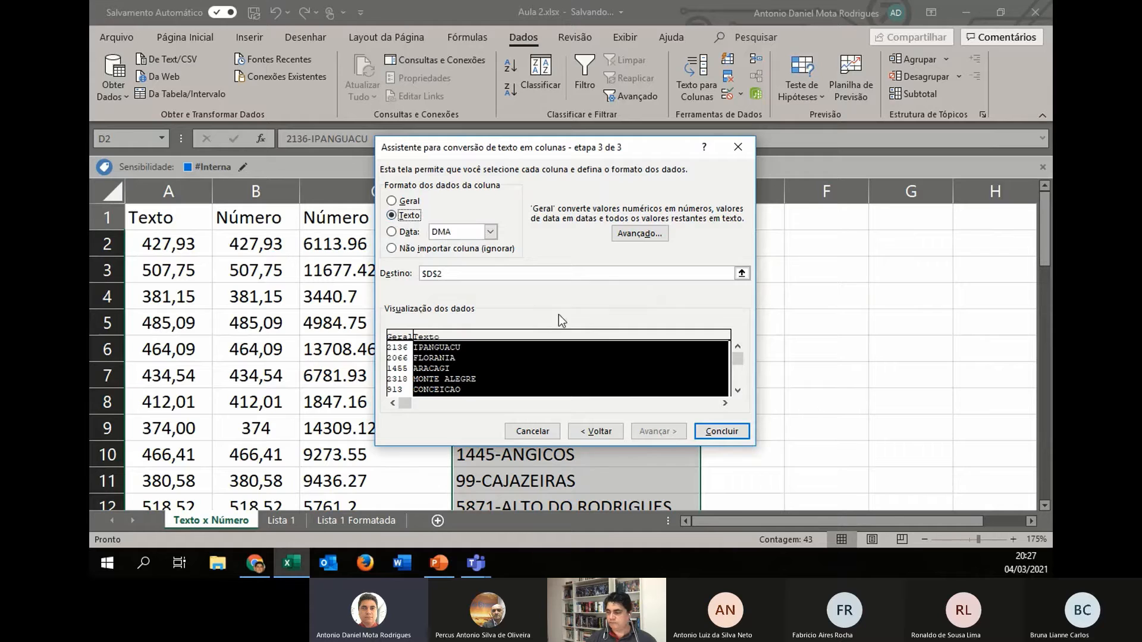
{"action": "left_click", "coordinate": [722, 431]}
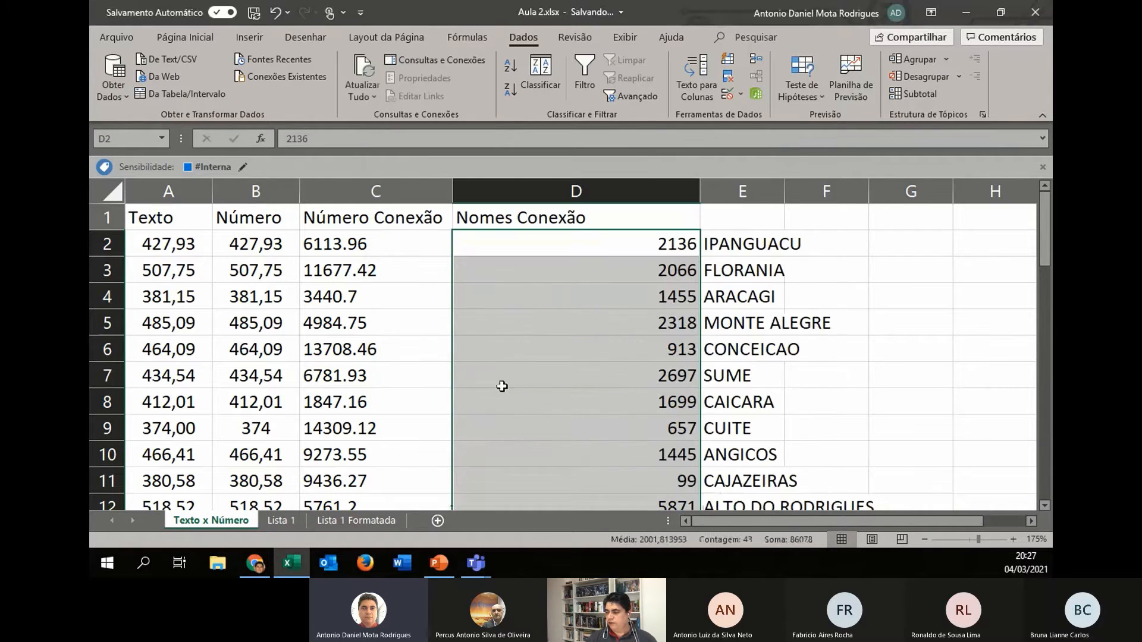
Check the separated codes and names in columns D and E for rows 2 and 3.
{"action": "left_click", "coordinate": [670, 250]}
{"action": "key", "text": "Tab"}
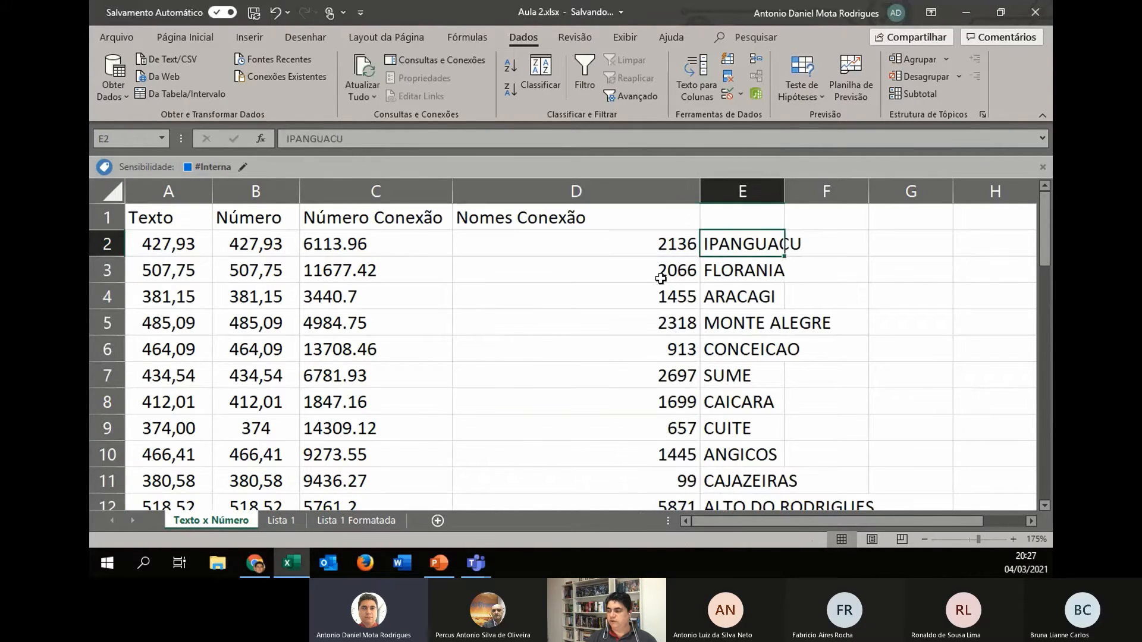
{"action": "key", "text": "Return"}
{"action": "key", "text": "Tab"}
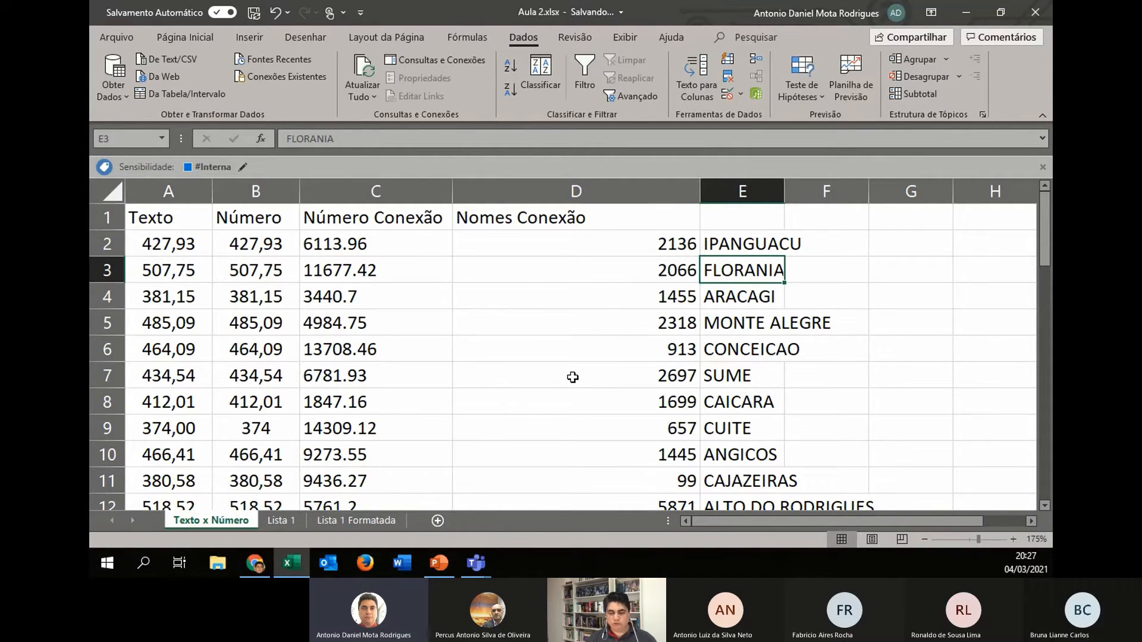
Undo the Text to Columns split of the Nomes Conexão entries.
{"action": "key", "text": "ctrl+z"}
{"action": "left_click", "coordinate": [601, 259]}
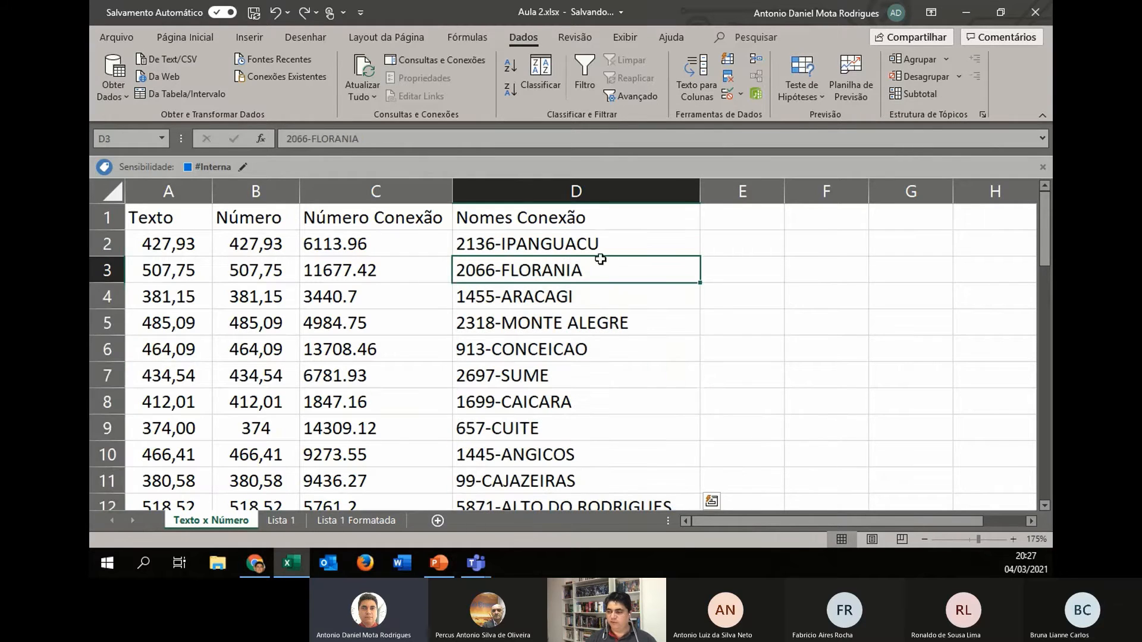
{"action": "left_click", "coordinate": [727, 241]}
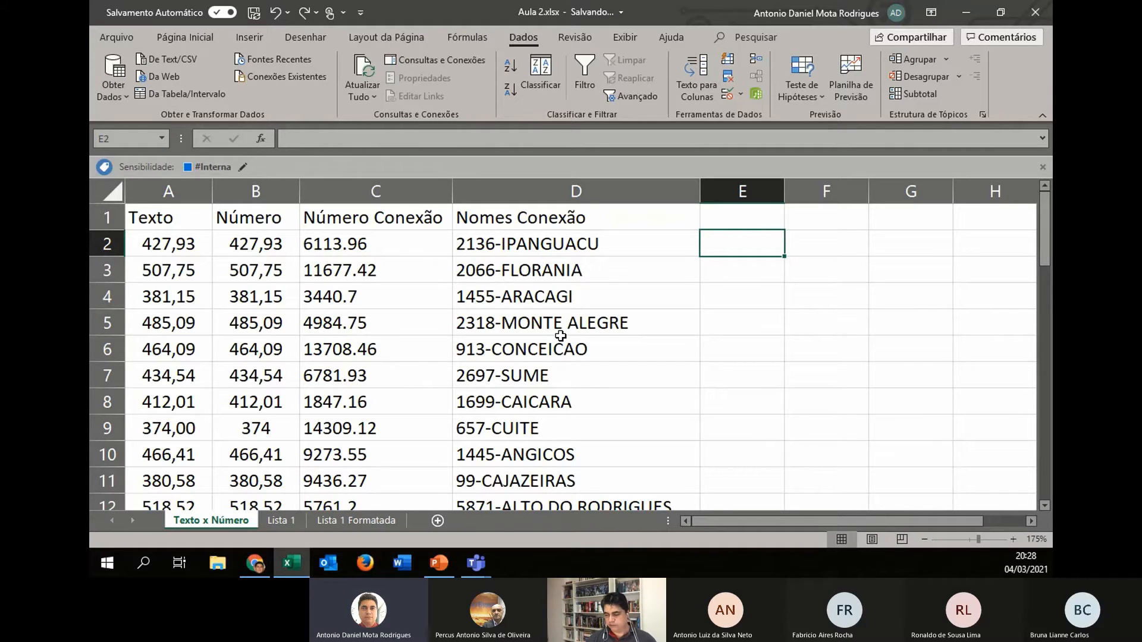
{"action": "key", "text": "alt+Tab"}
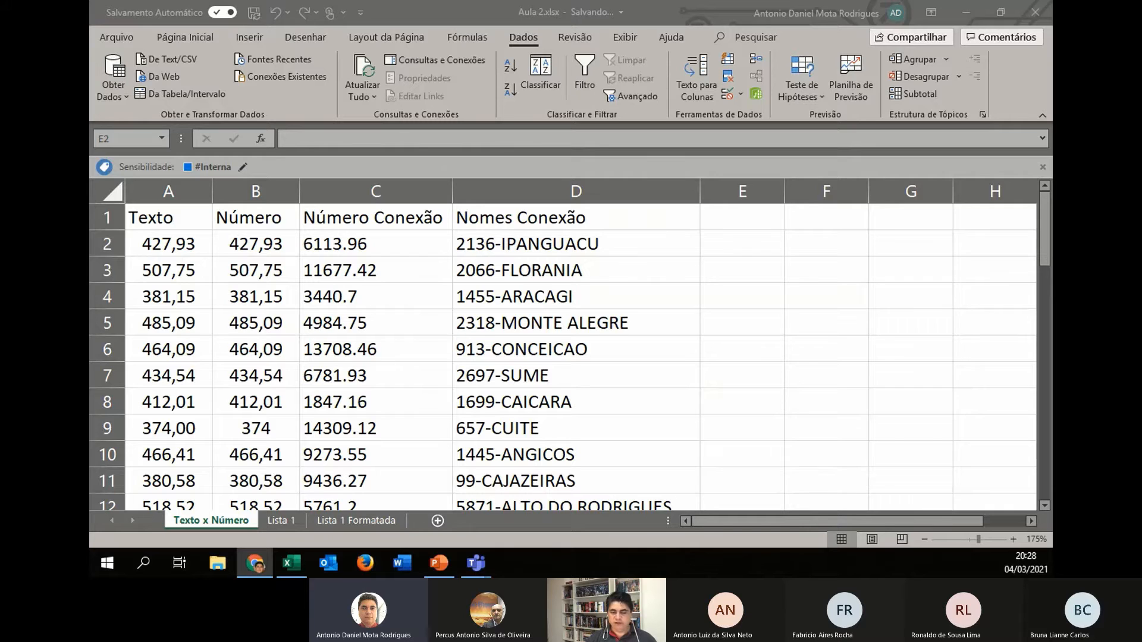
{"action": "scroll", "coordinate": [420, 291], "scroll_direction": "down", "scroll_amount": 2}
{"action": "scroll", "coordinate": [426, 288], "scroll_direction": "up", "scroll_amount": 2}
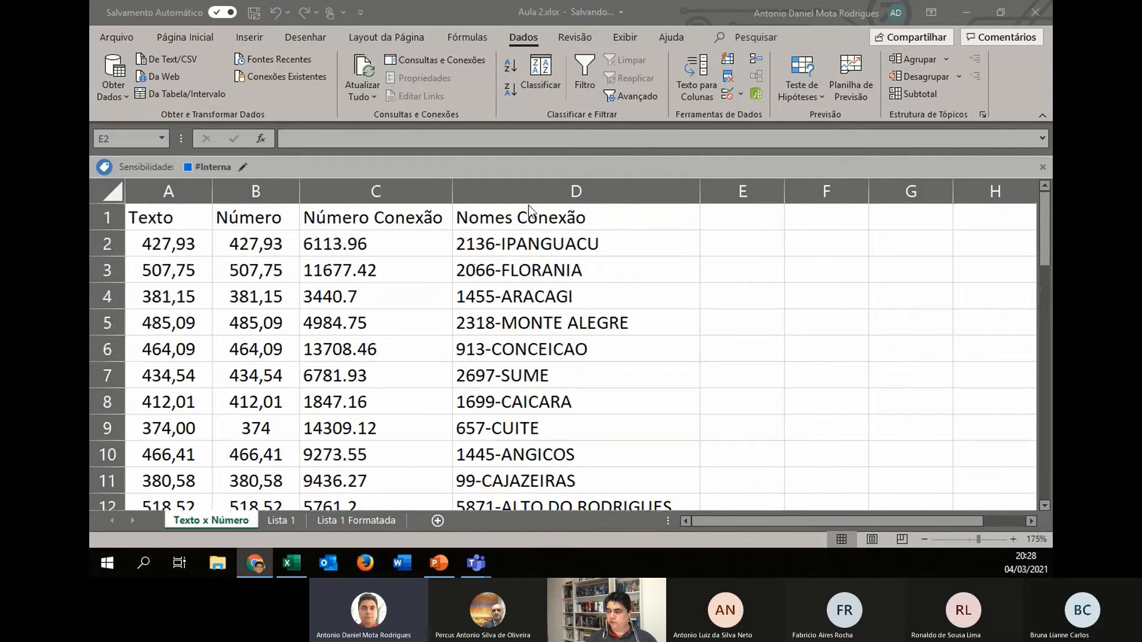
{"action": "left_click", "coordinate": [752, 166]}
{"action": "left_click", "coordinate": [823, 191]}
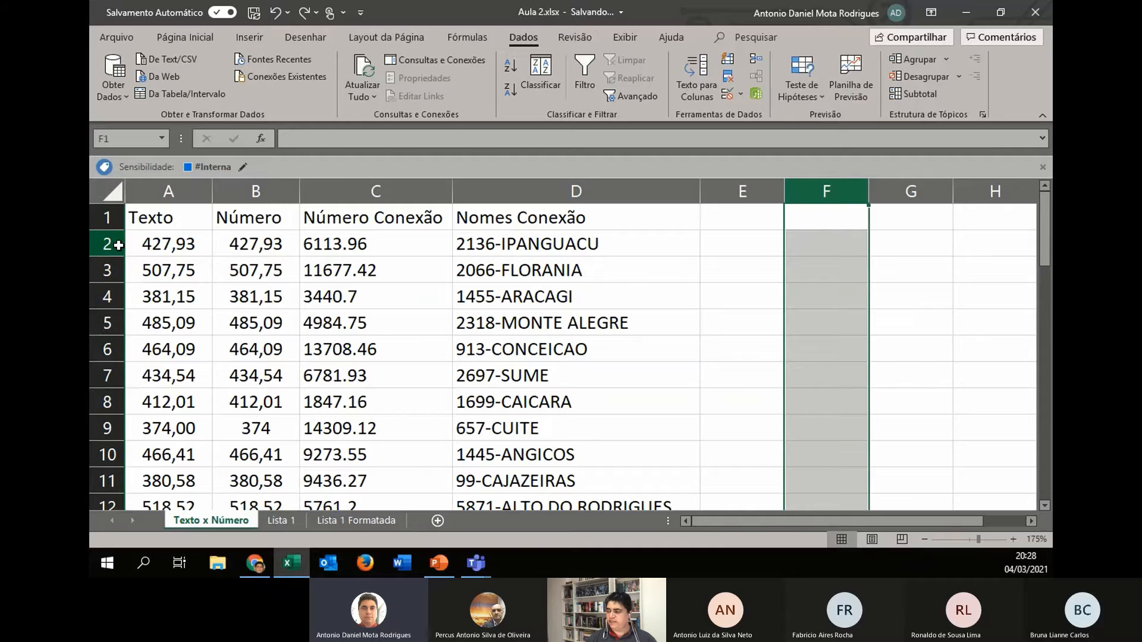
{"action": "left_click", "coordinate": [733, 270]}
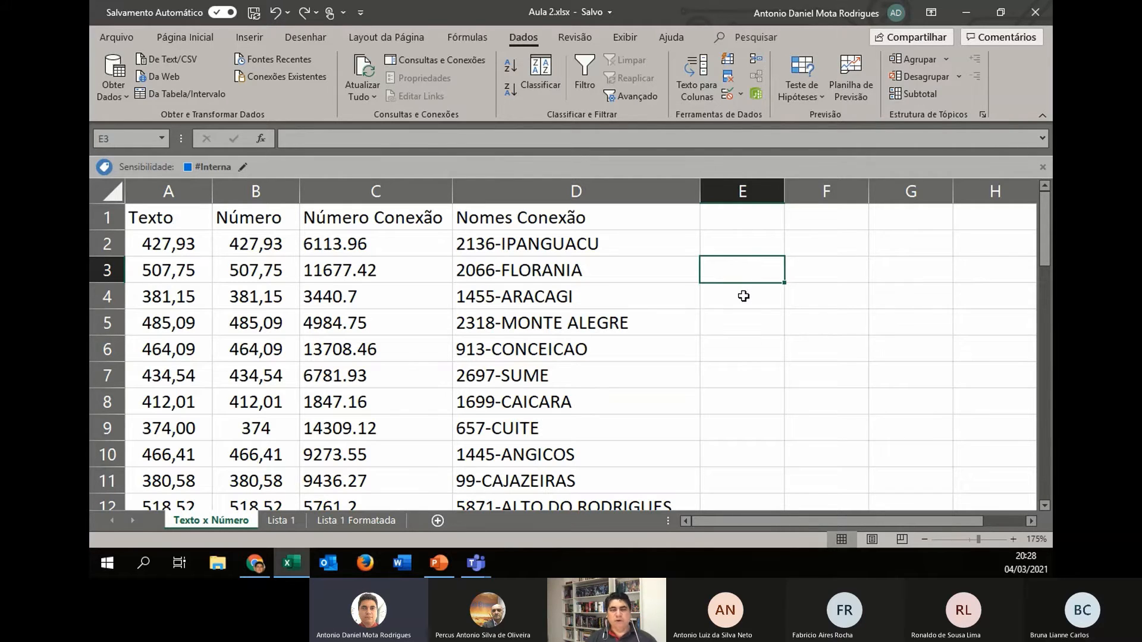
{"action": "left_click", "coordinate": [733, 196]}
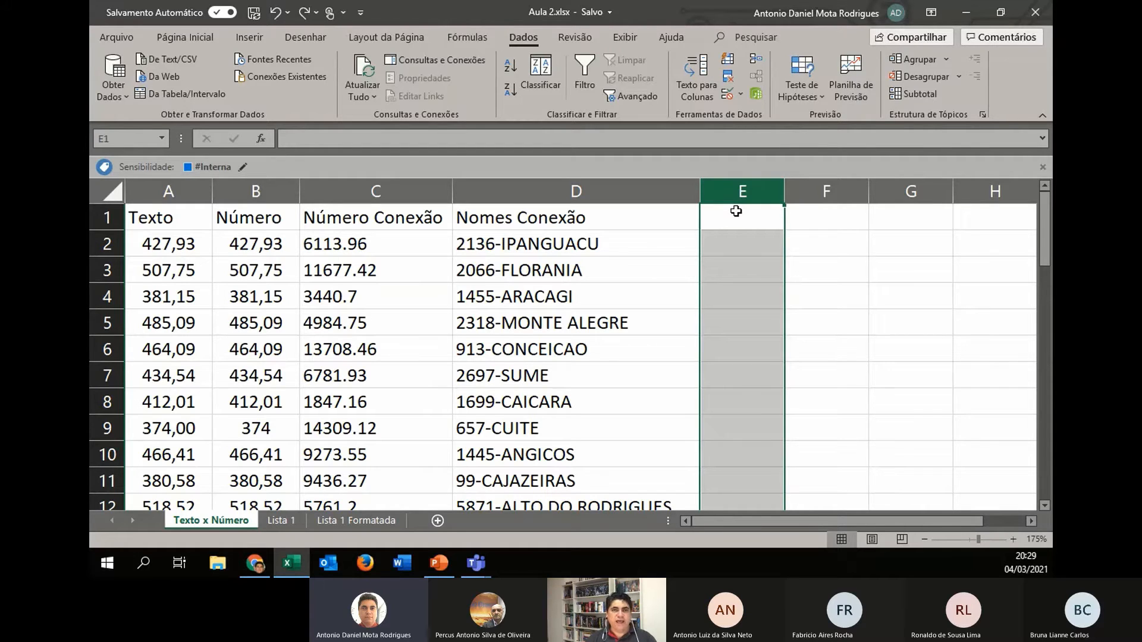
{"action": "left_click", "coordinate": [749, 248]}
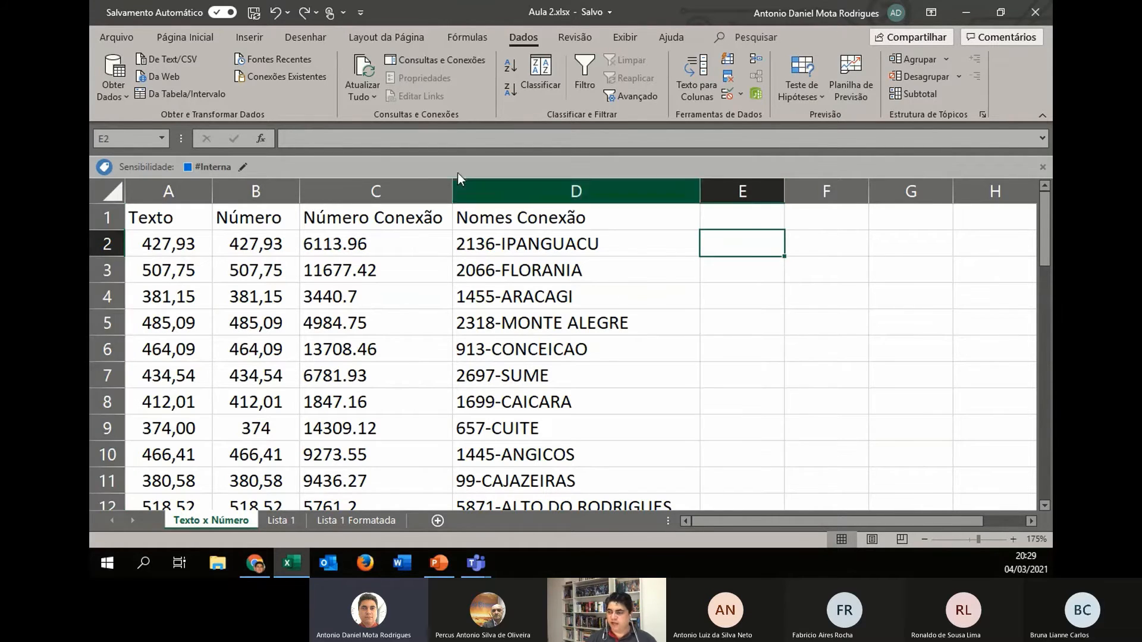
Start a SOMA formula in E2 and try the range B4:B5, all of column B, and row 5 as its argument.
{"action": "left_click", "coordinate": [463, 142]}
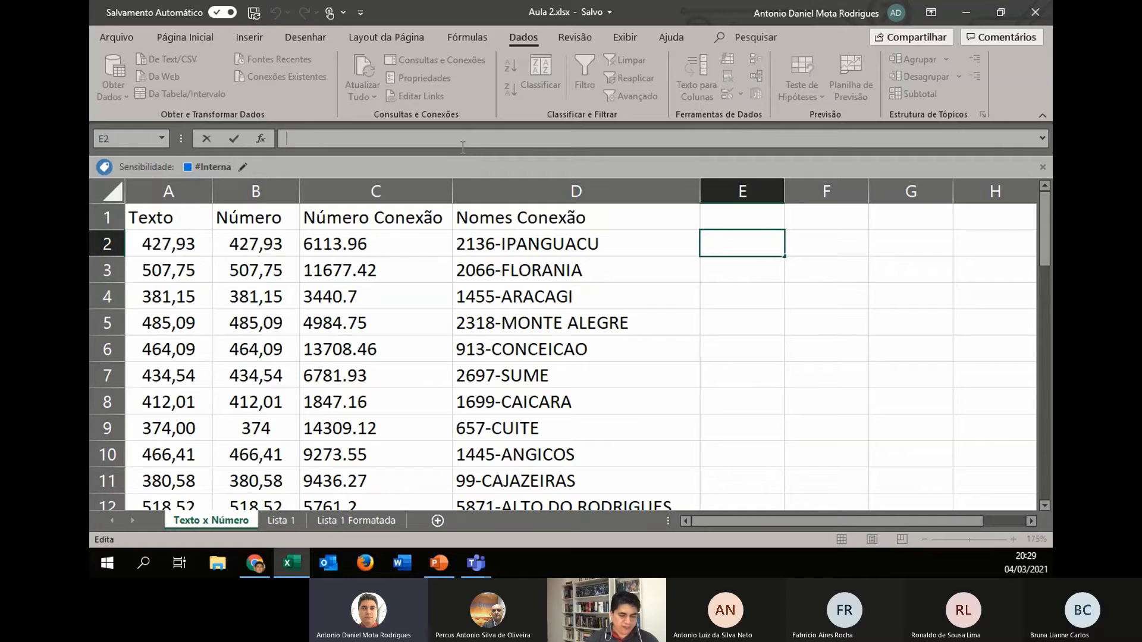
{"action": "type", "text": "="}
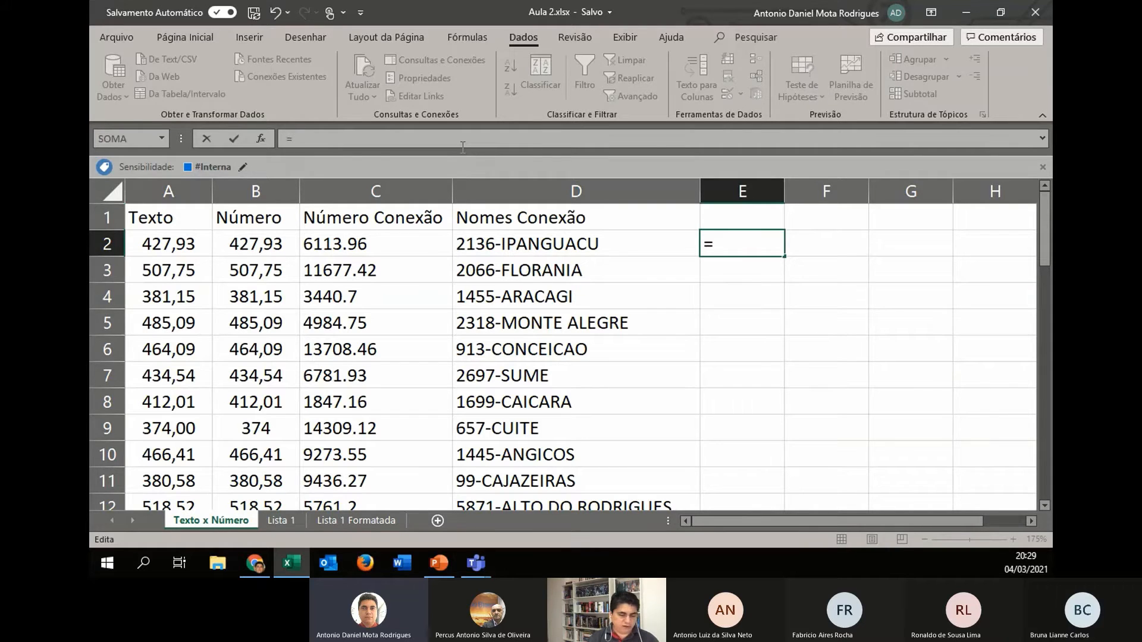
{"action": "type", "text": "soma"}
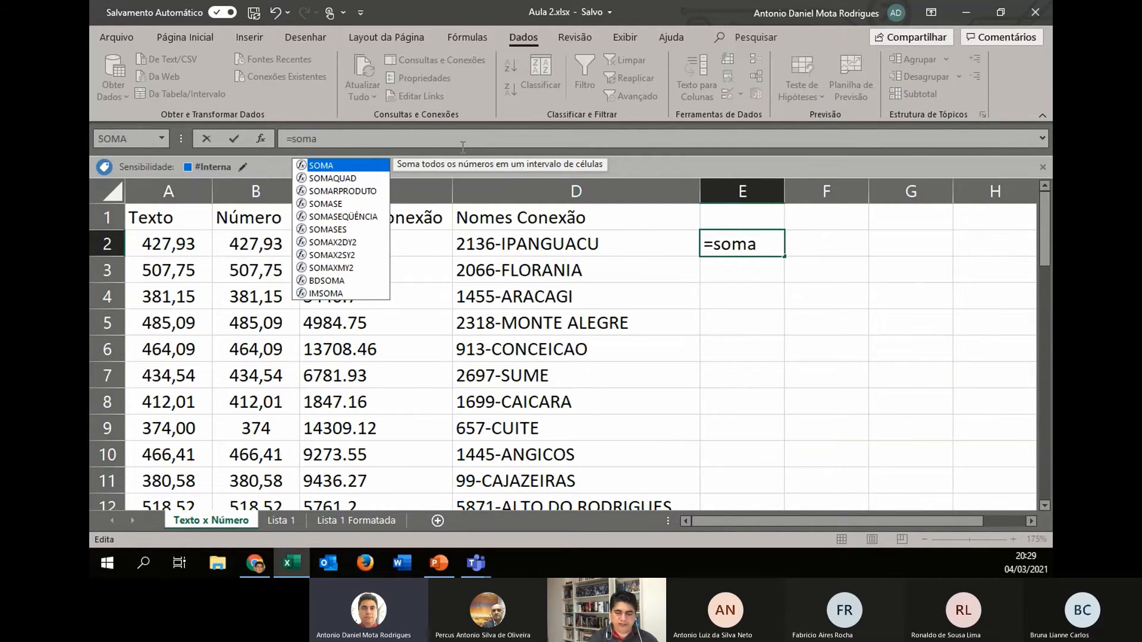
{"action": "type", "text": "("}
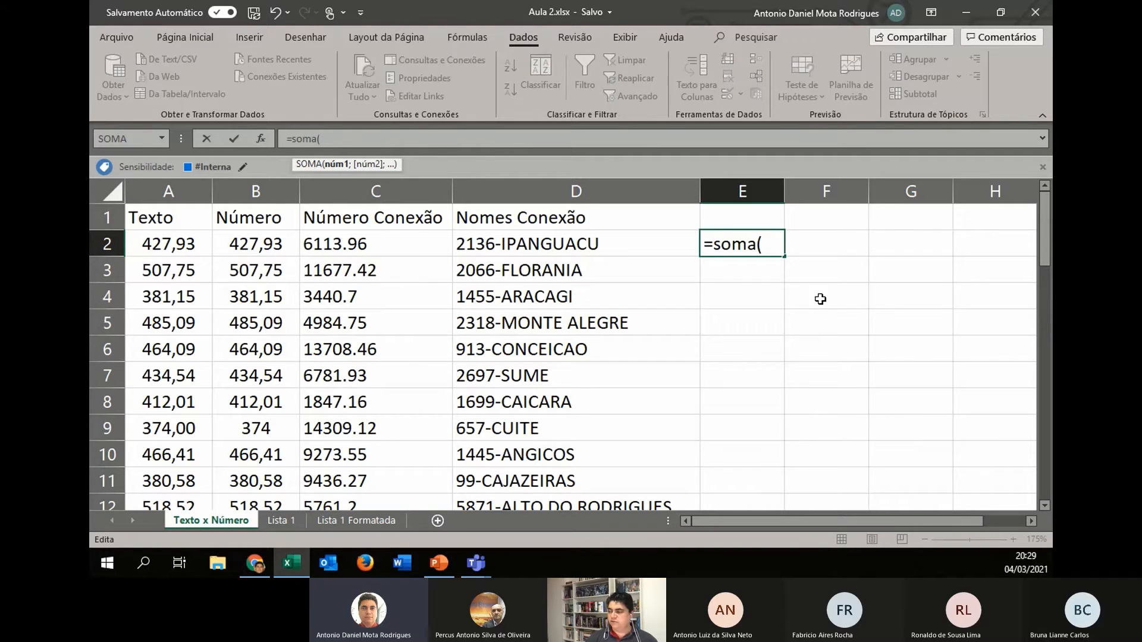
{"action": "left_click_drag", "start_coordinate": [266, 288], "coordinate": [256, 321]}
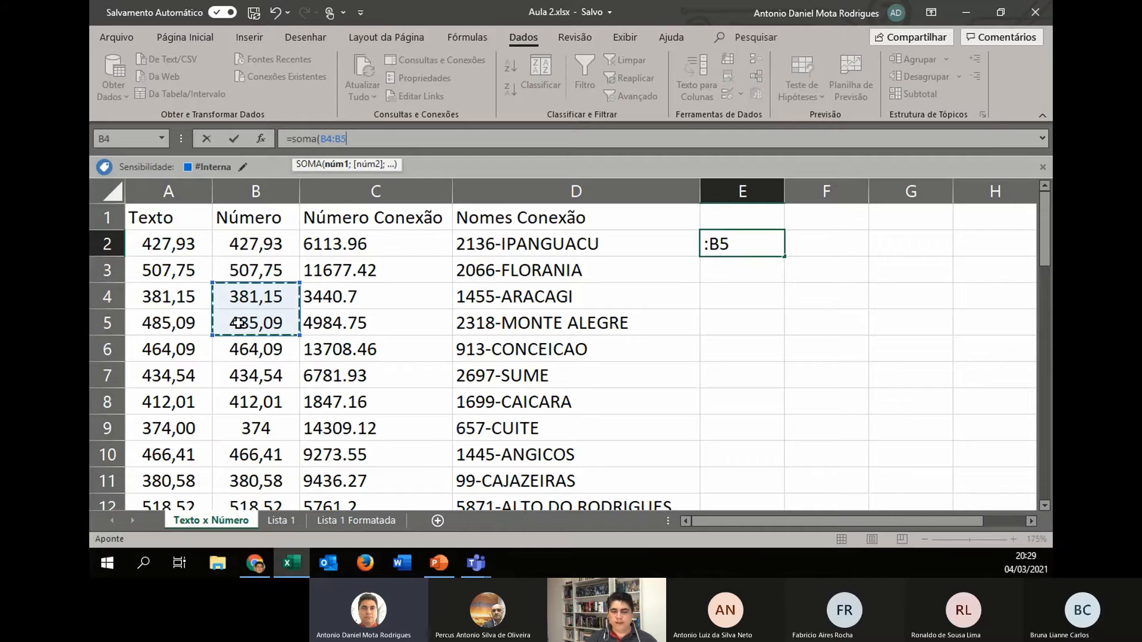
{"action": "left_click", "coordinate": [259, 190]}
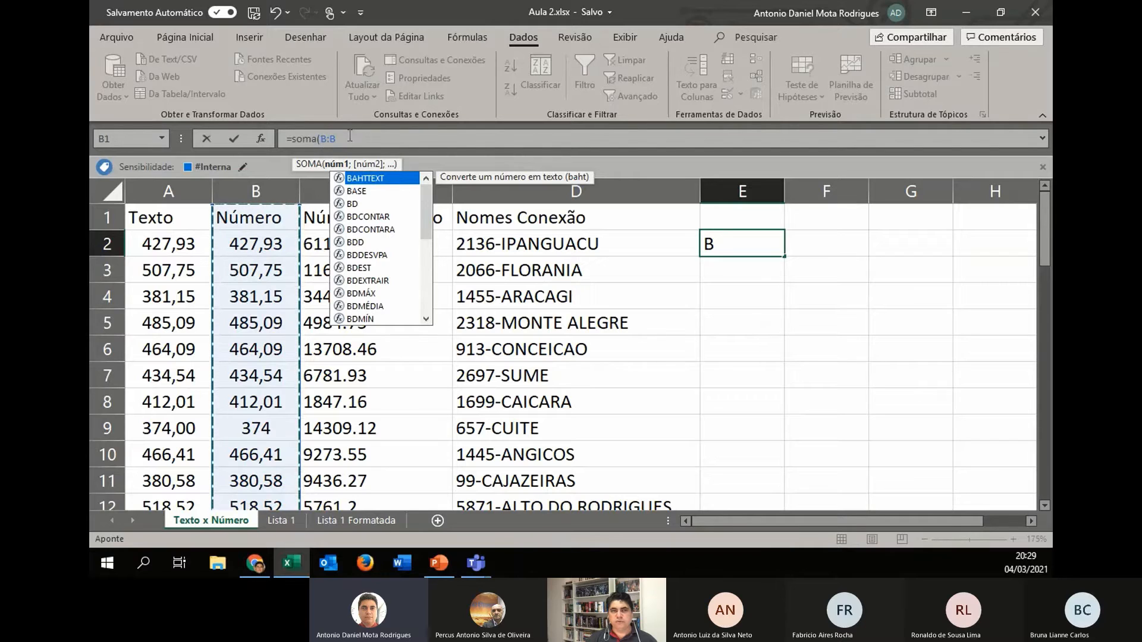
{"action": "left_click", "coordinate": [110, 322]}
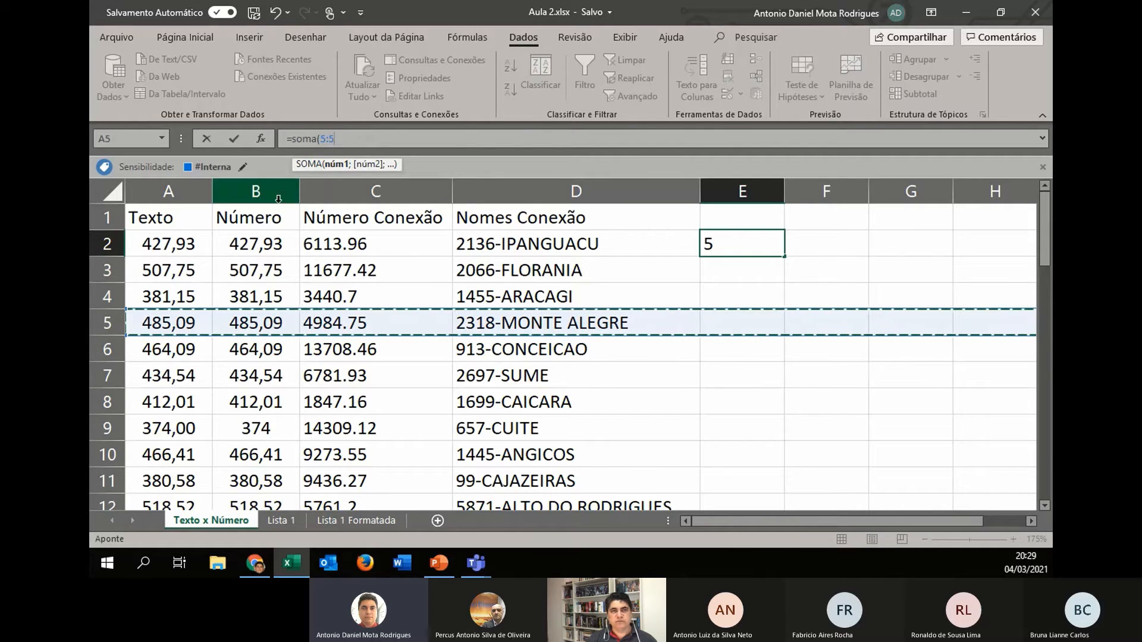
Try the single cell B3 and the range B3:B4 as the SOMA argument, ending with the range B3:B7.
{"action": "left_click", "coordinate": [248, 276]}
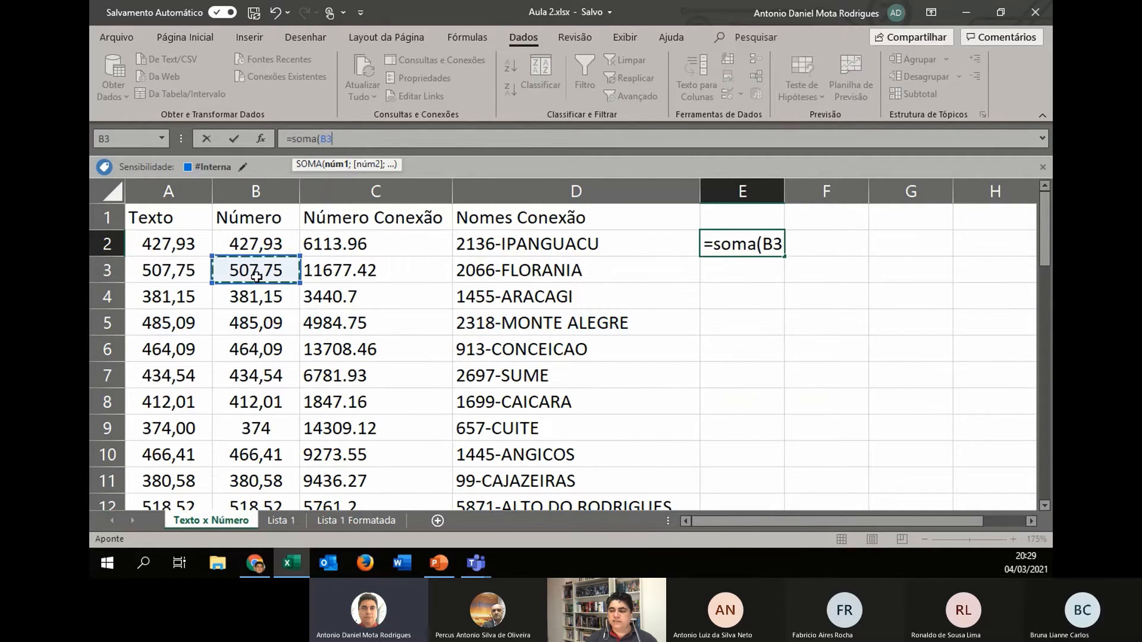
{"action": "left_click_drag", "start_coordinate": [254, 280], "coordinate": [261, 298]}
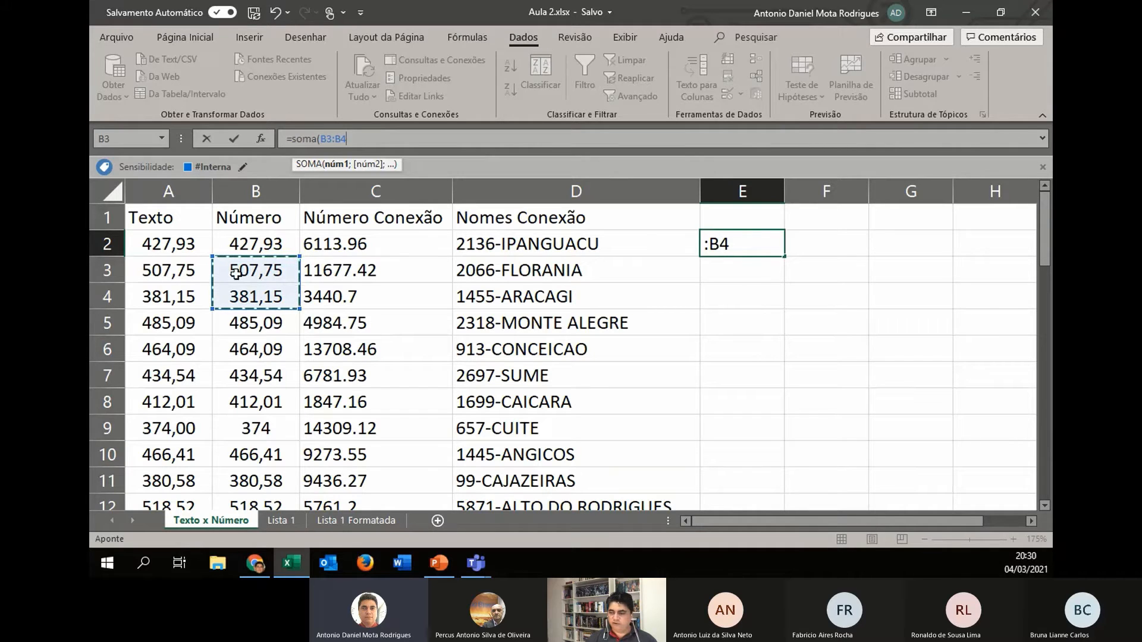
{"action": "left_click_drag", "start_coordinate": [248, 266], "coordinate": [255, 373]}
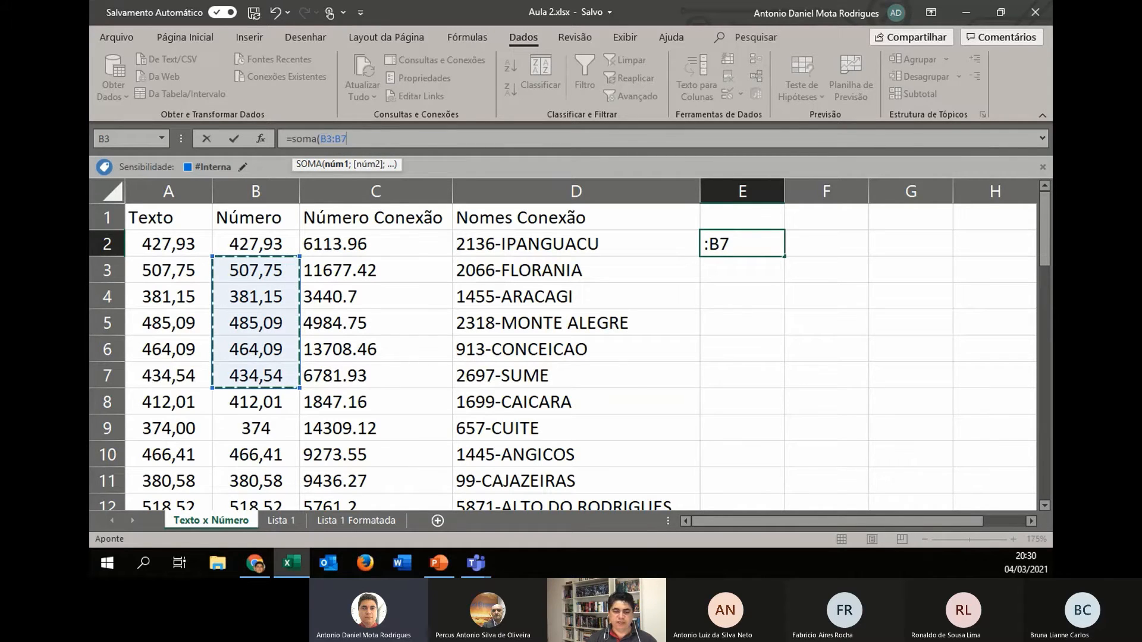
{"action": "key", "text": "alt+Tab"}
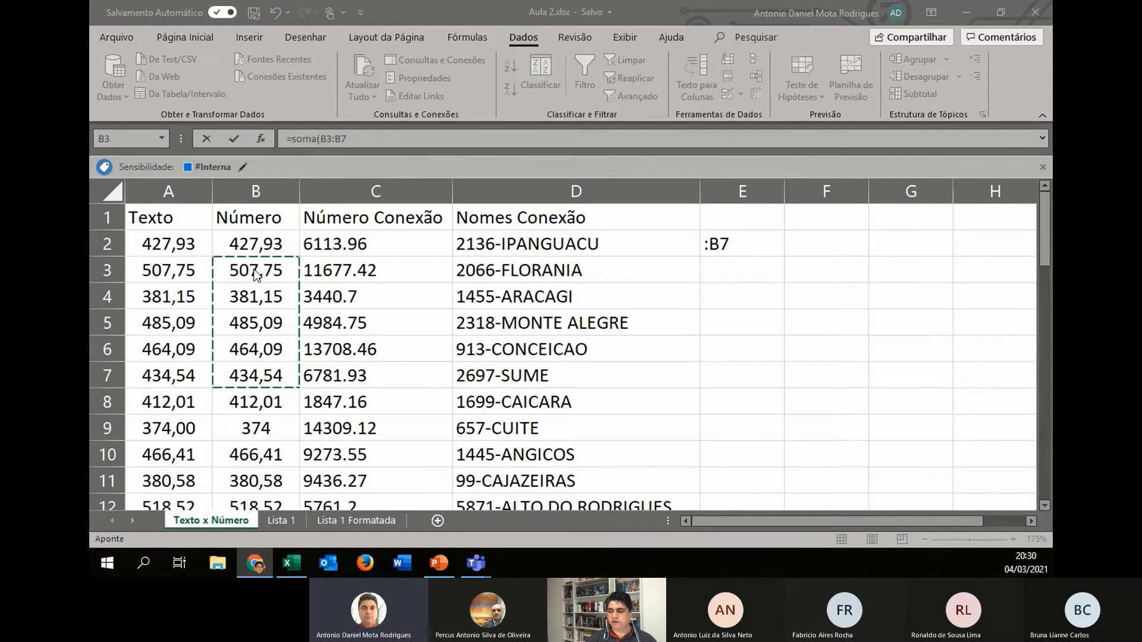
{"action": "key", "text": "alt+Tab"}
{"action": "left_click_drag", "start_coordinate": [256, 274], "coordinate": [239, 380]}
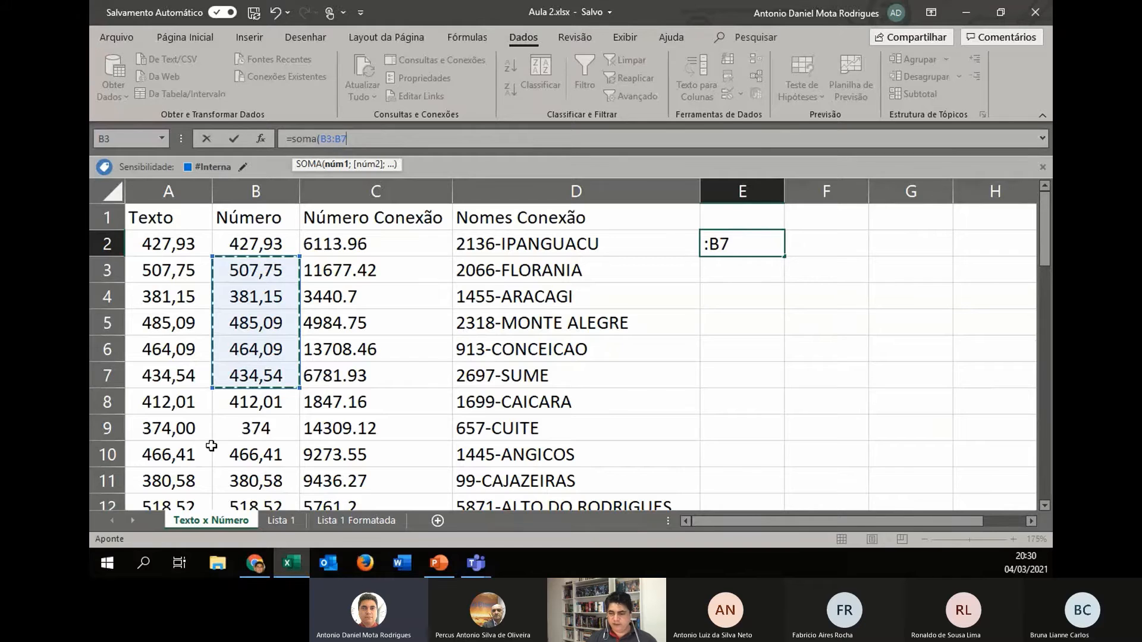
Add the ranges A5:A8 and B10:B11 as further arguments of the SOMA formula, separated by semicolons.
{"action": "type", "text": ";"}
{"action": "left_click_drag", "start_coordinate": [168, 323], "coordinate": [169, 402]}
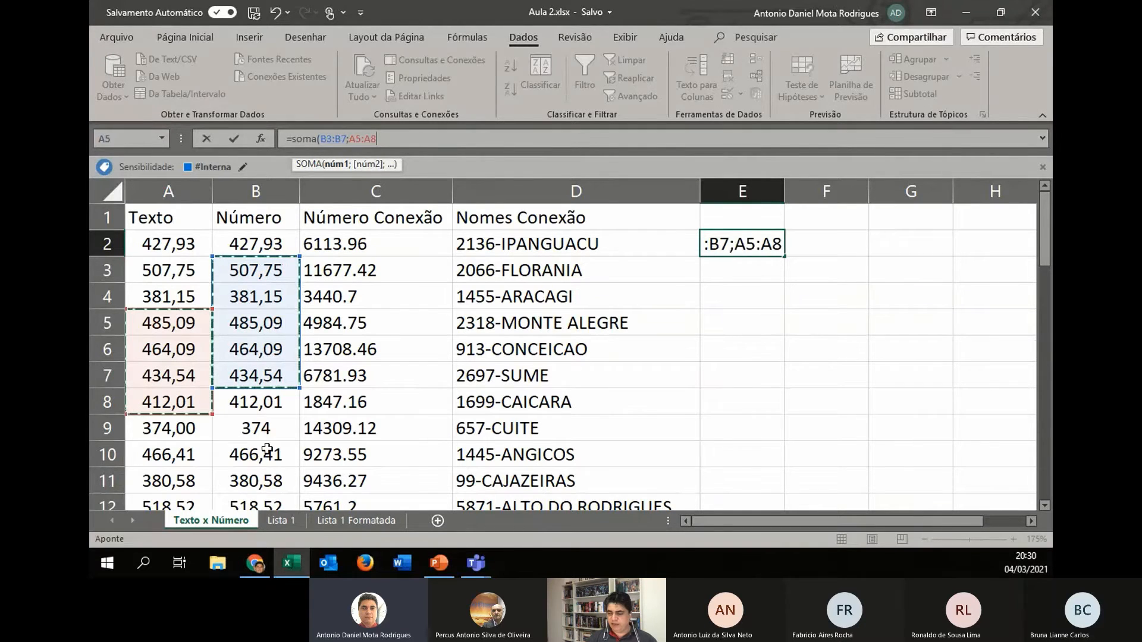
{"action": "type", "text": ";"}
{"action": "left_click_drag", "start_coordinate": [259, 455], "coordinate": [256, 480]}
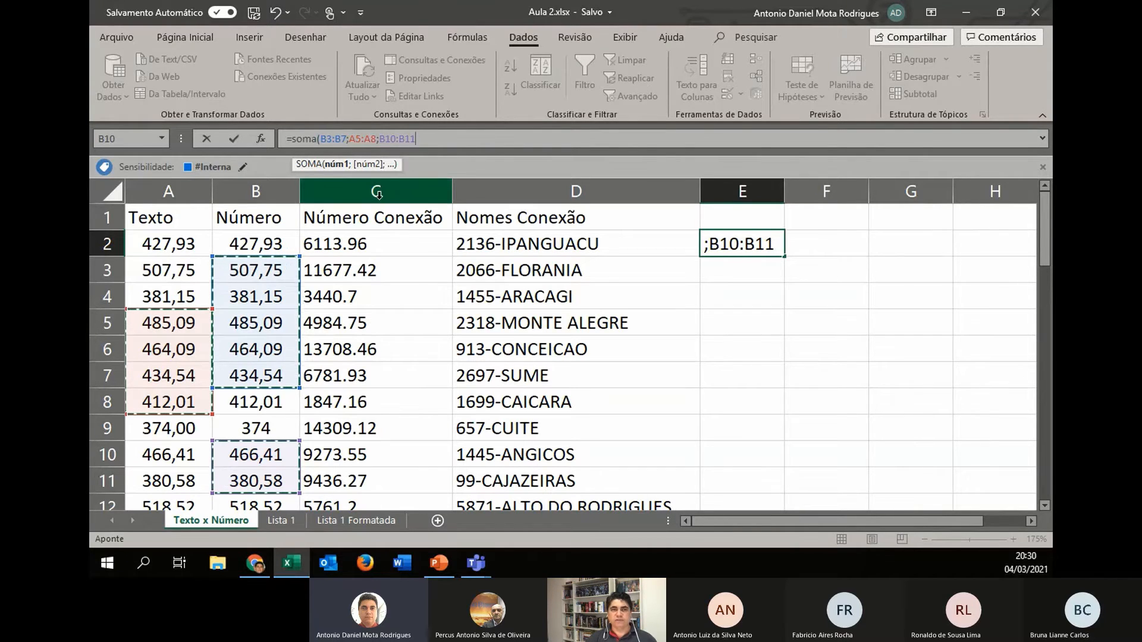
Highlight the three range arguments of the SOMA formula in E2, and cancel the formula entry.
{"action": "left_click_drag", "start_coordinate": [320, 139], "coordinate": [420, 136]}
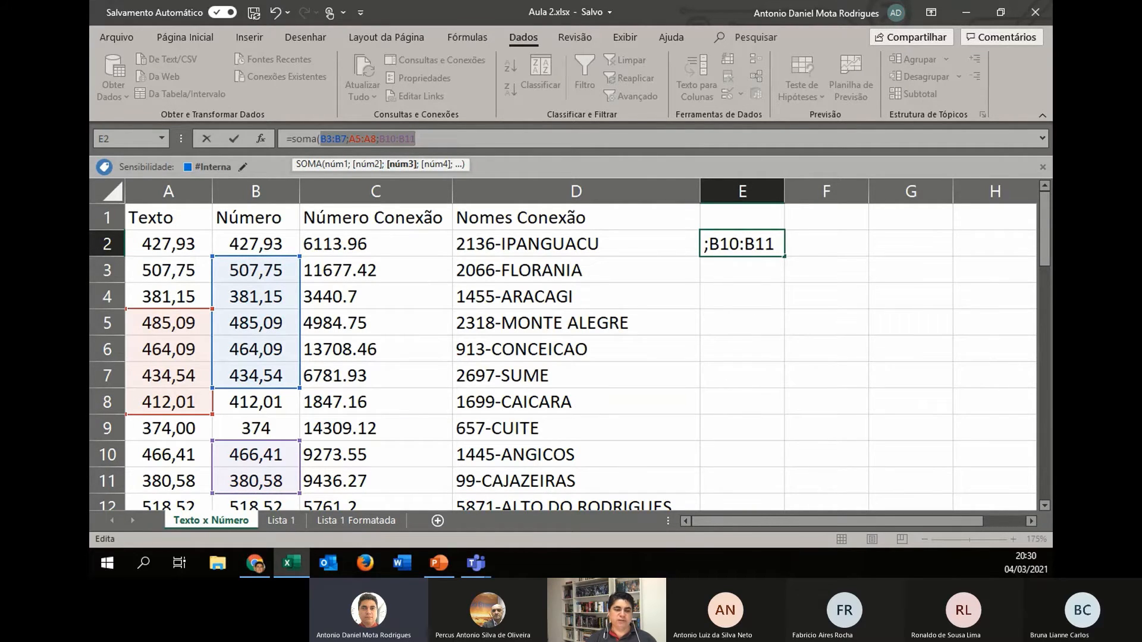
{"action": "key", "text": "alt+Tab"}
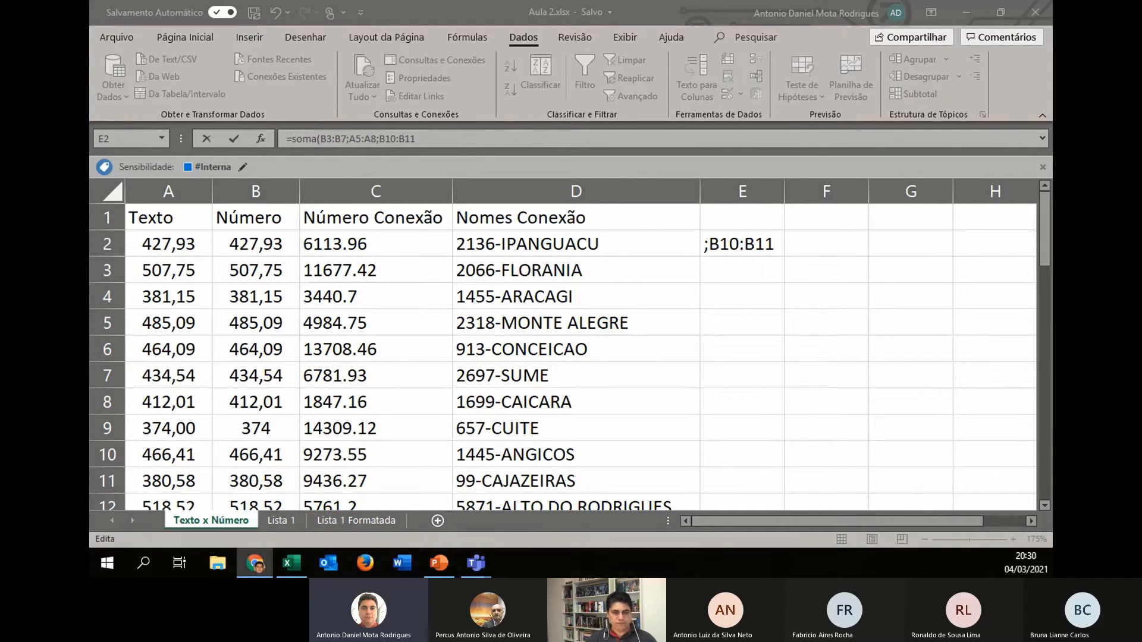
{"action": "key", "text": "alt+Tab"}
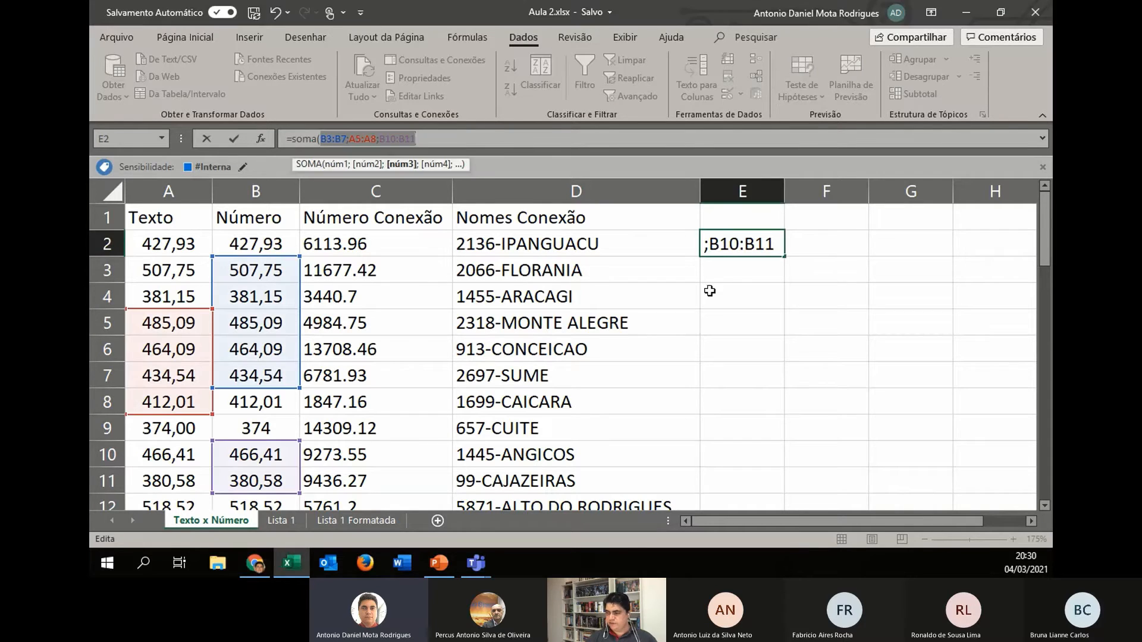
{"action": "key", "text": "alt+Tab"}
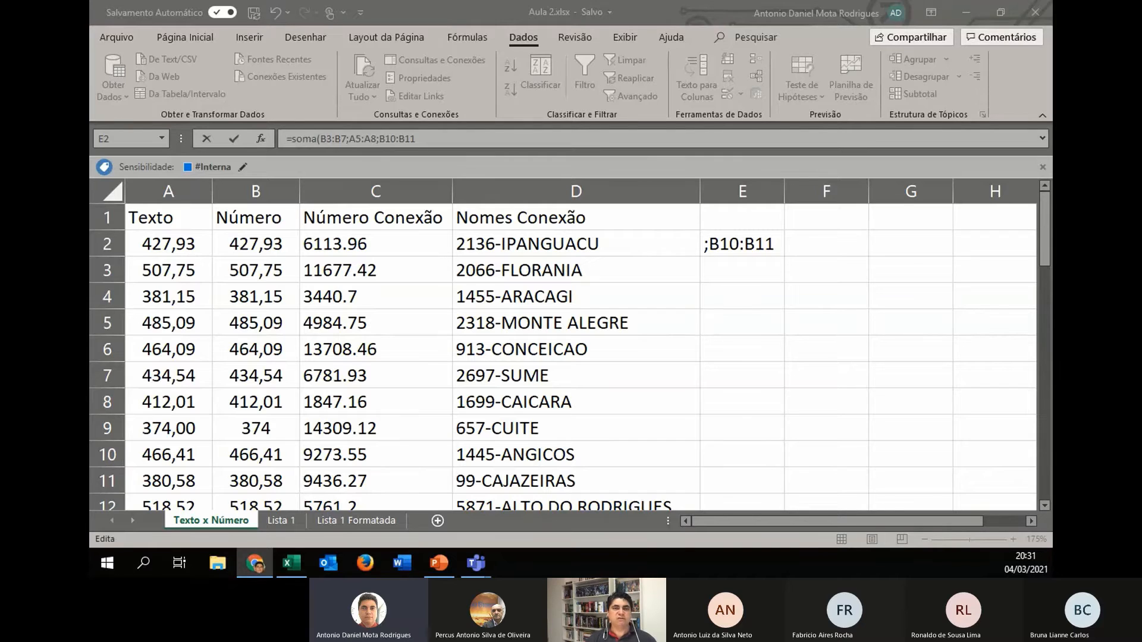
{"action": "left_click", "coordinate": [730, 281]}
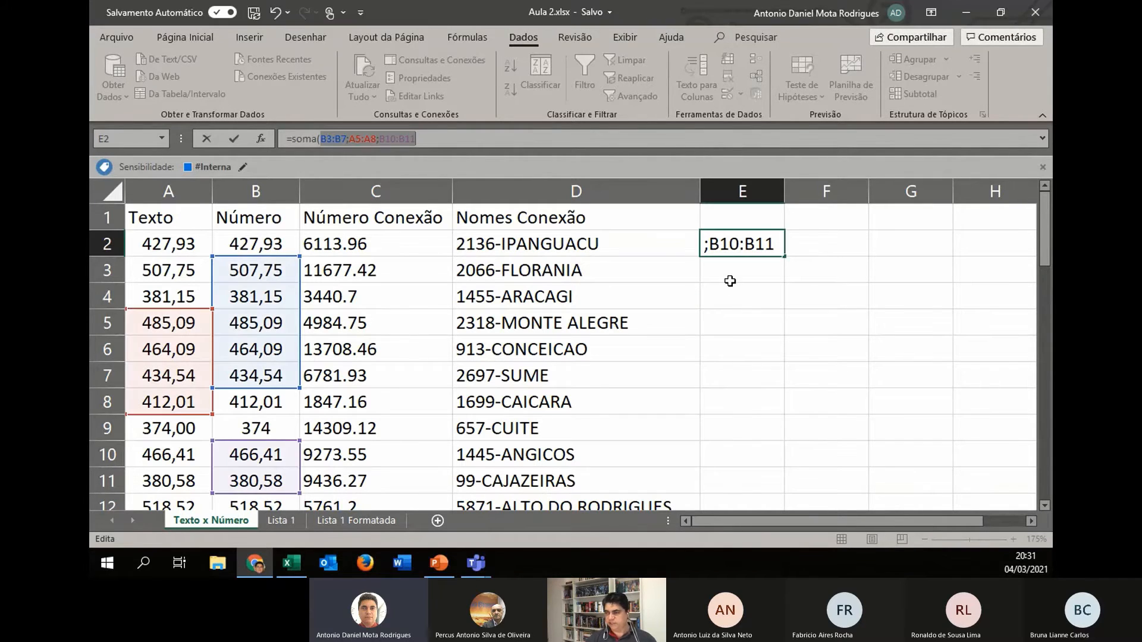
{"action": "key", "text": "Escape"}
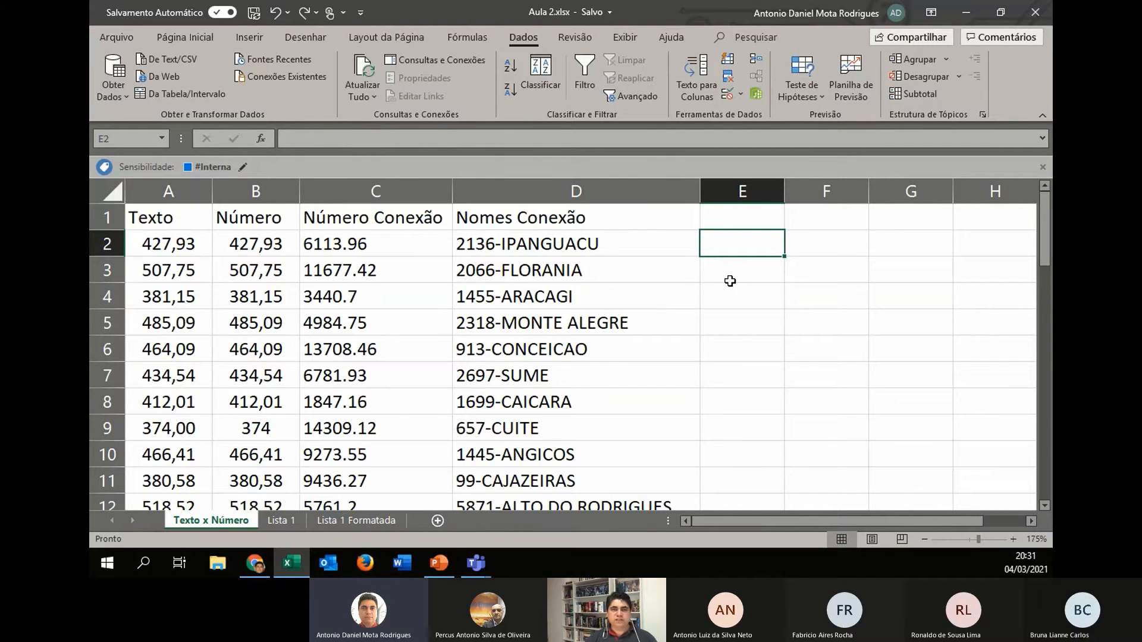
Try entering the random text jnçvclkgr in E2 without an equals sign, and erase it.
{"action": "left_click", "coordinate": [300, 137]}
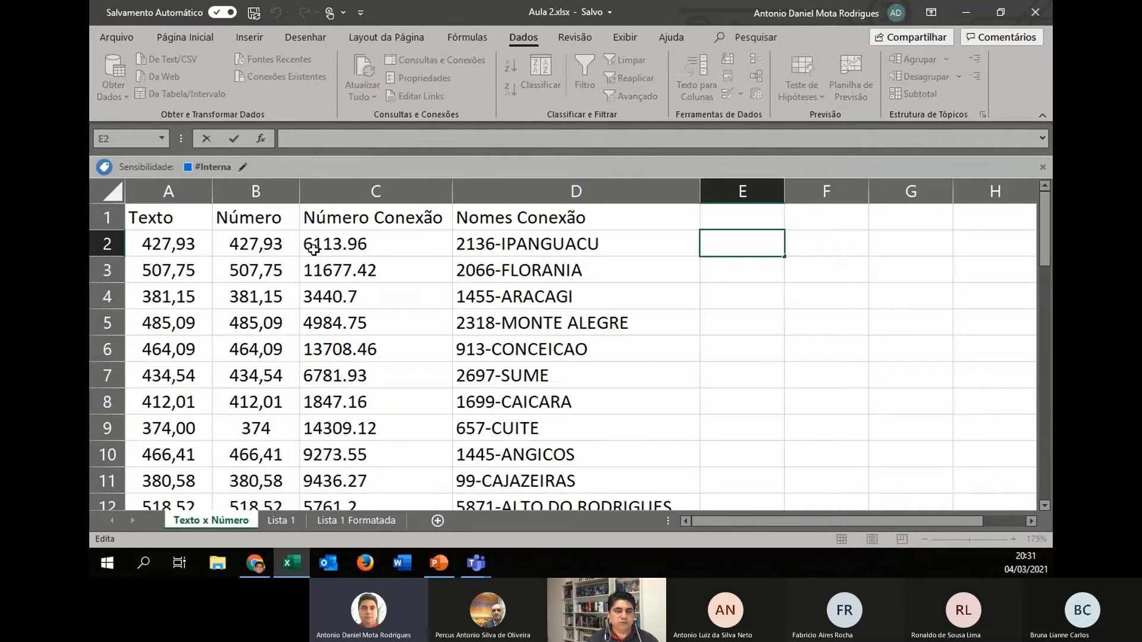
{"action": "type", "text": "jnçvclkgr"}
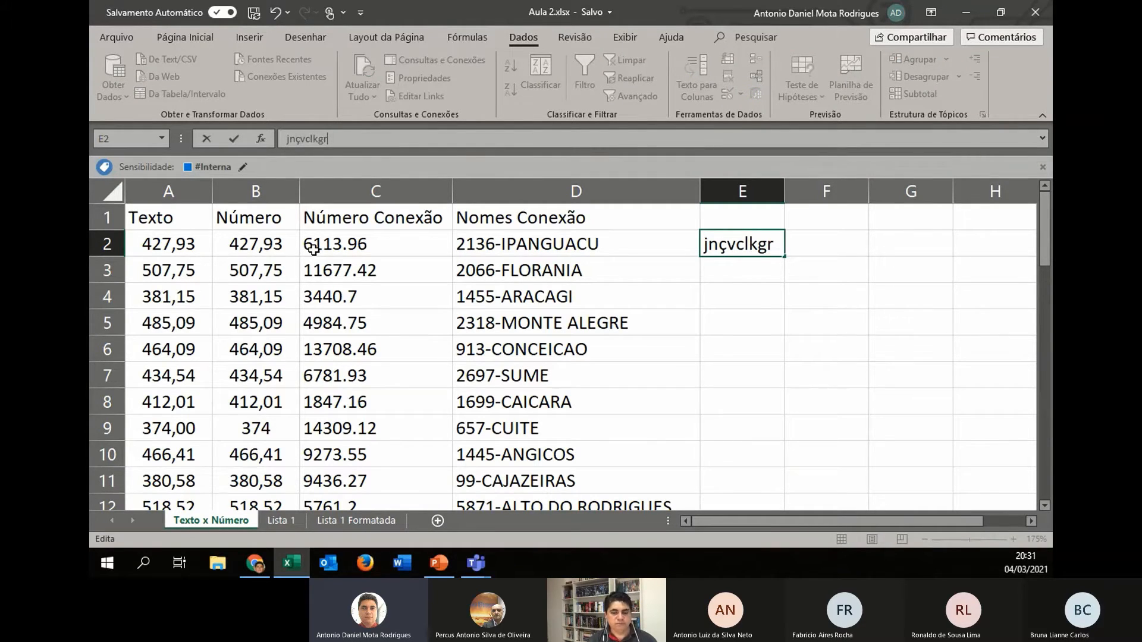
{"action": "key", "text": "BackSpace"}
{"action": "key", "text": "BackSpace"}
{"action": "key", "text": "BackSpace"}
{"action": "key", "text": "BackSpace"}
{"action": "key", "text": "BackSpace"}
{"action": "key", "text": "BackSpace"}
{"action": "key", "text": "BackSpace"}
{"action": "key", "text": "BackSpace"}
{"action": "key", "text": "BackSpace"}
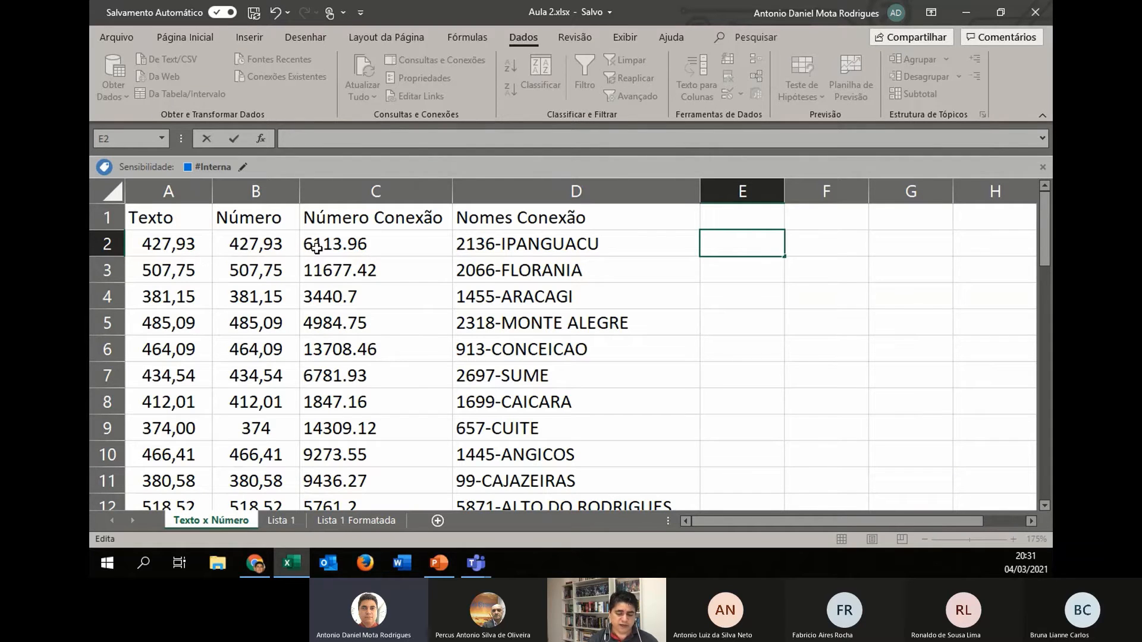
Enter 2+2 in E2 without a leading sign, and +2+2 in E3.
{"action": "type", "text": "2"}
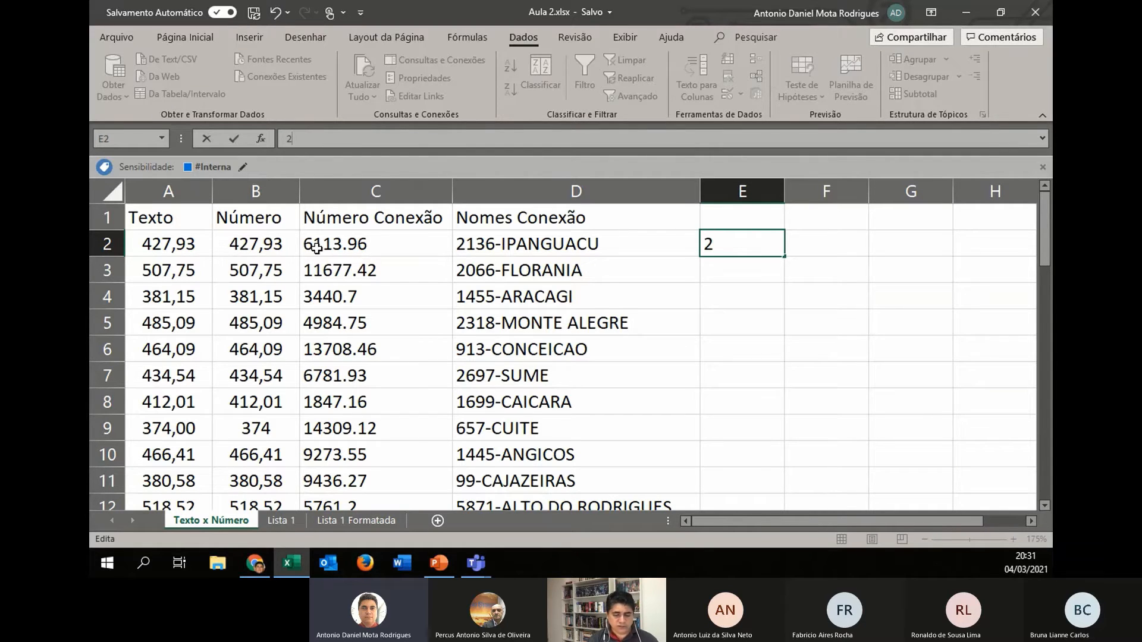
{"action": "type", "text": "+2"}
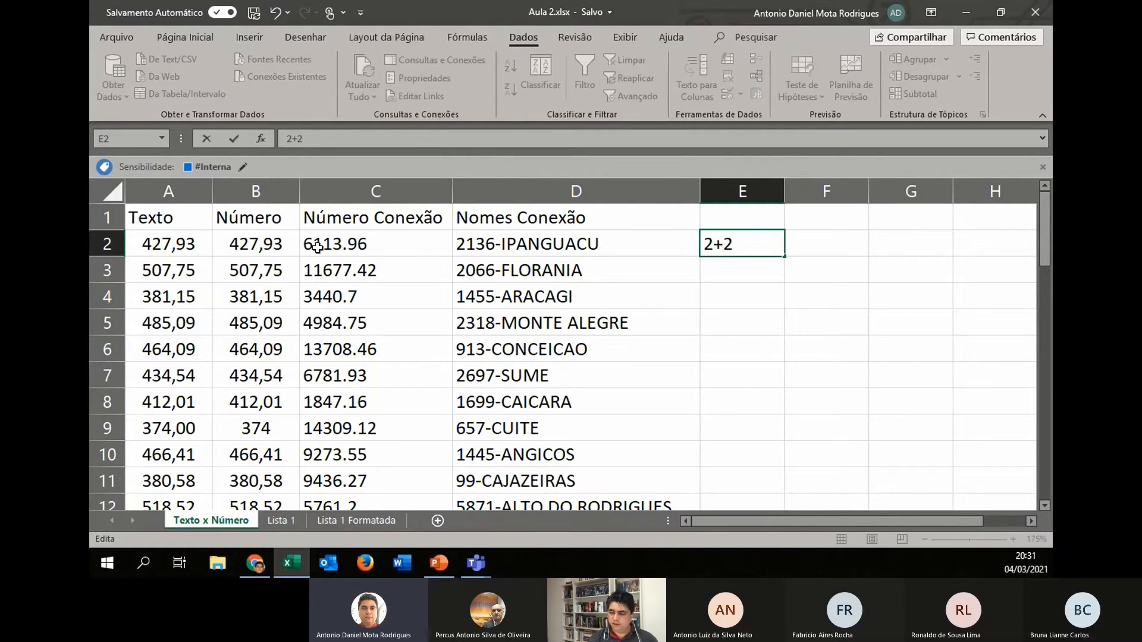
{"action": "key", "text": "Return"}
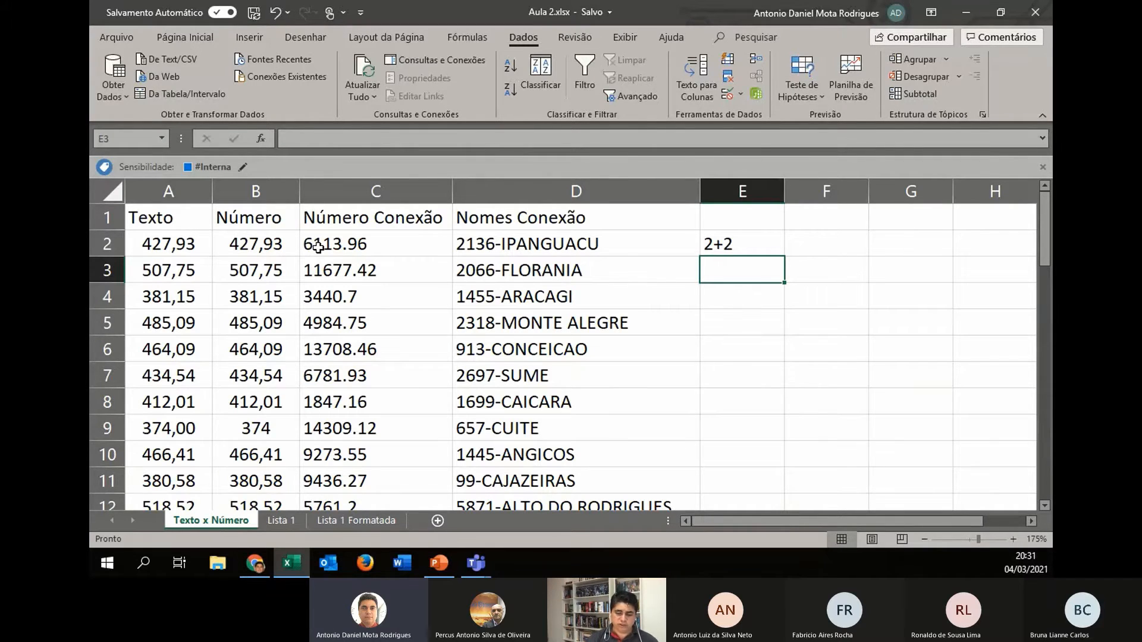
{"action": "type", "text": "+2+2"}
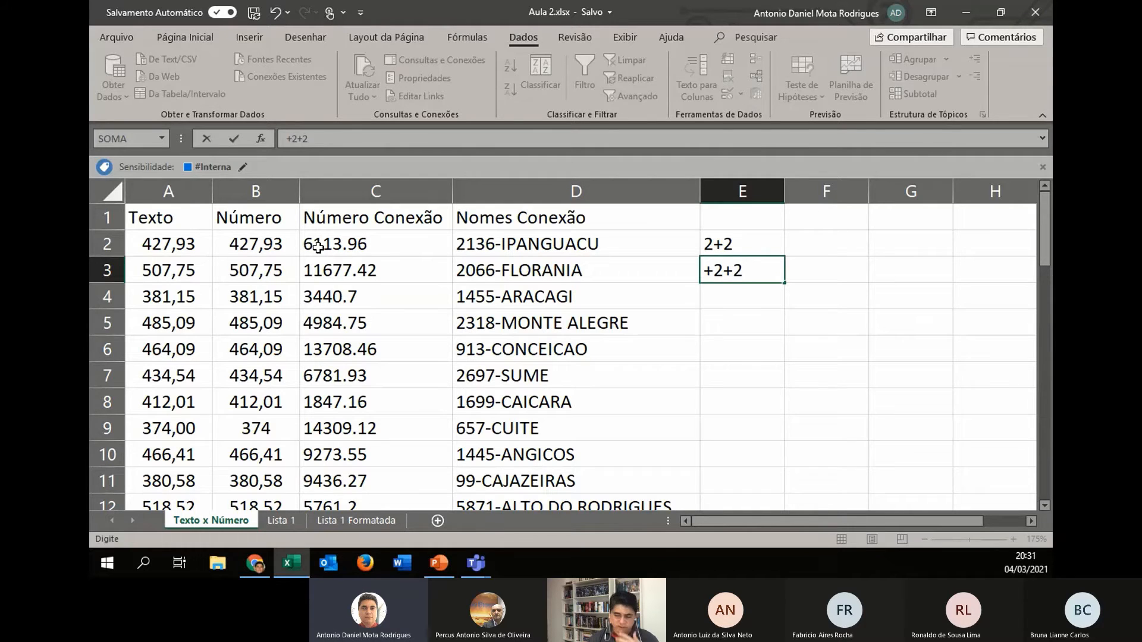
{"action": "key", "text": "Return"}
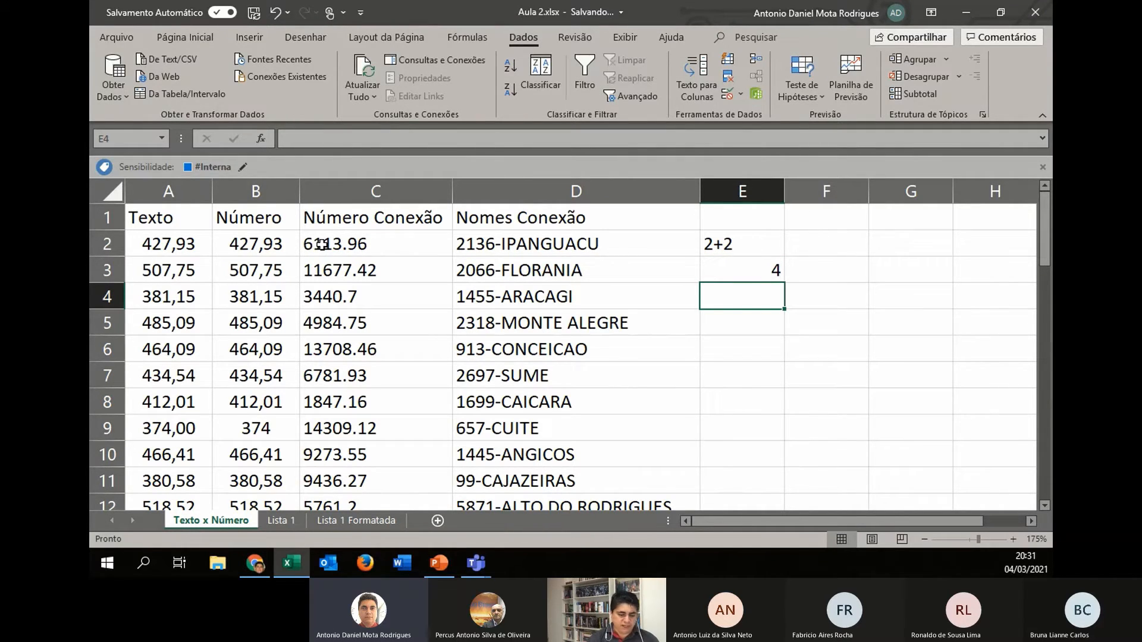
Enter the formula =2+2 in E4 and the power formula =10^4 in E5.
{"action": "type", "text": "=2"}
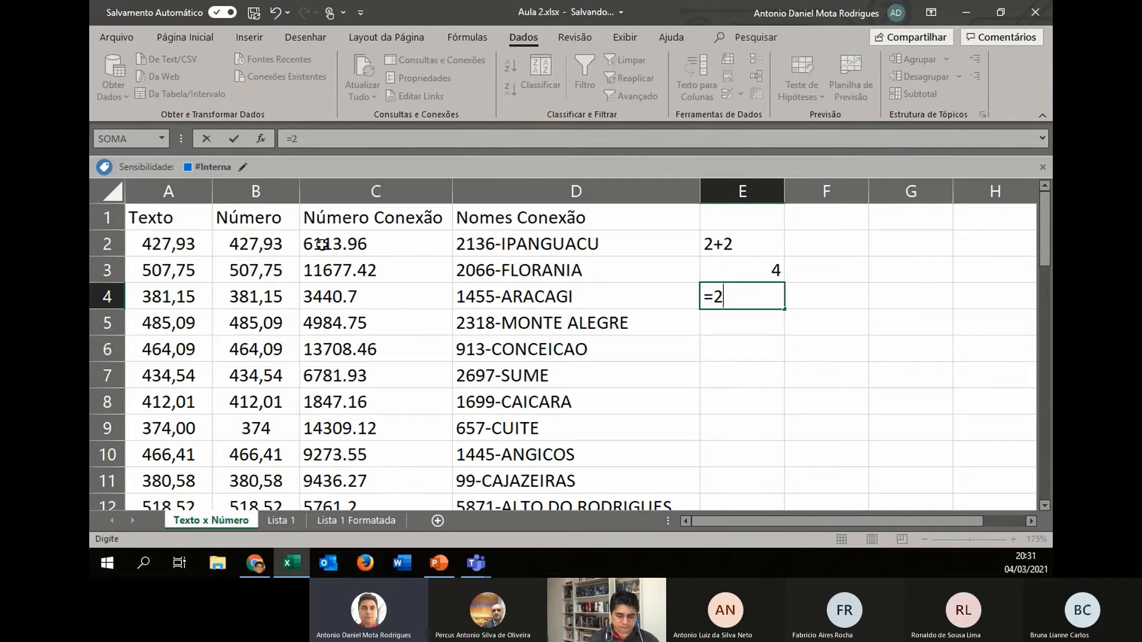
{"action": "type", "text": "+2"}
{"action": "key", "text": "Return"}
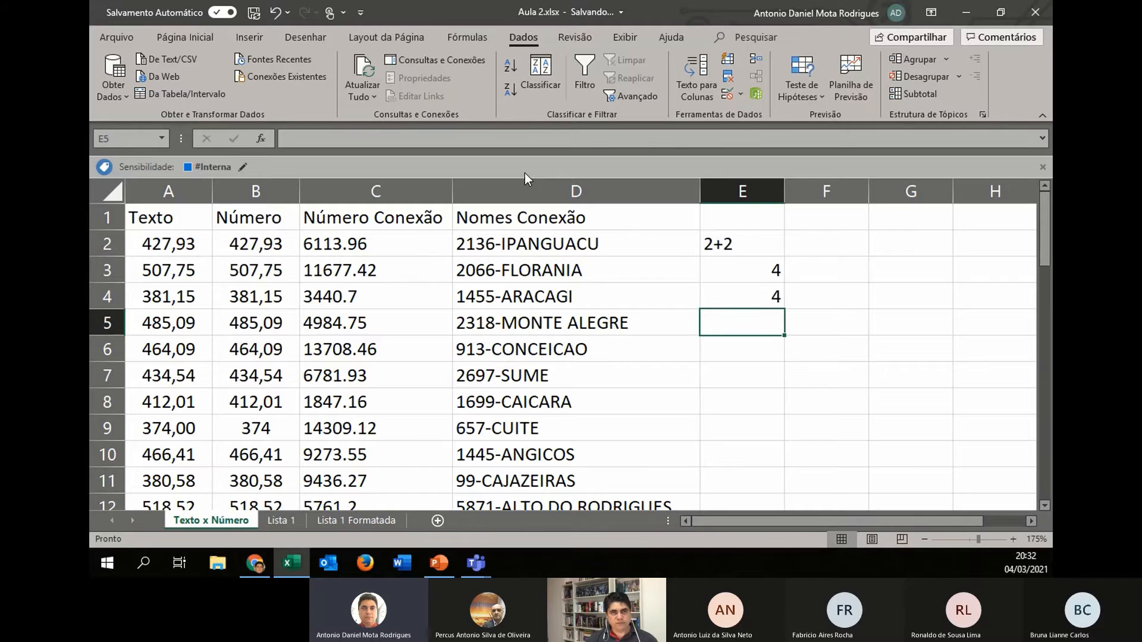
{"action": "type", "text": "=10"}
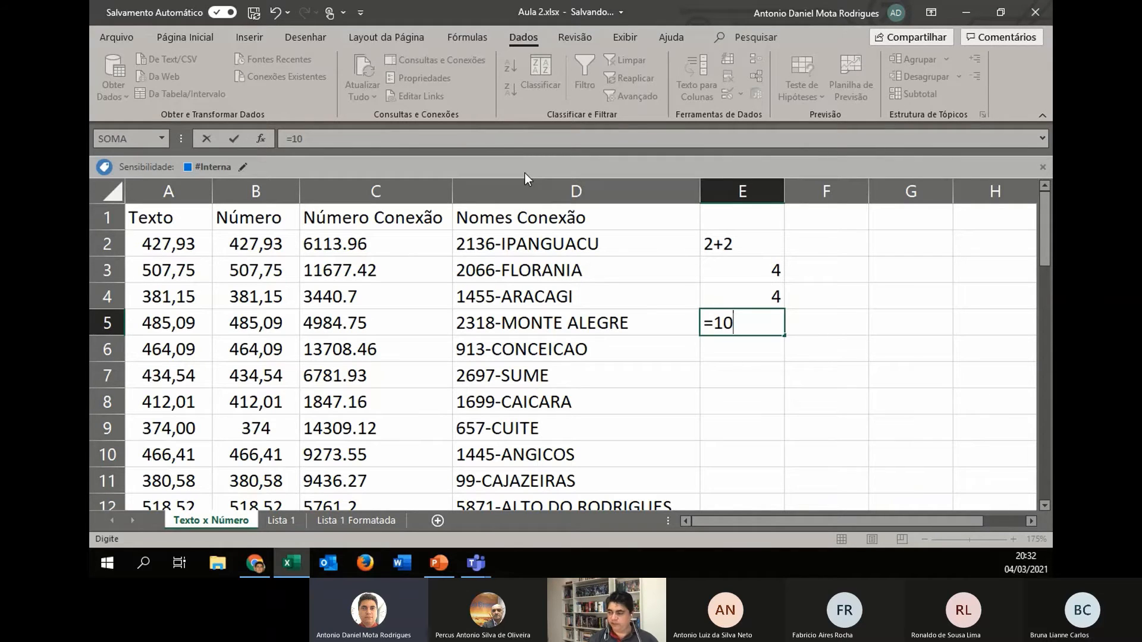
{"action": "type", "text": "^4"}
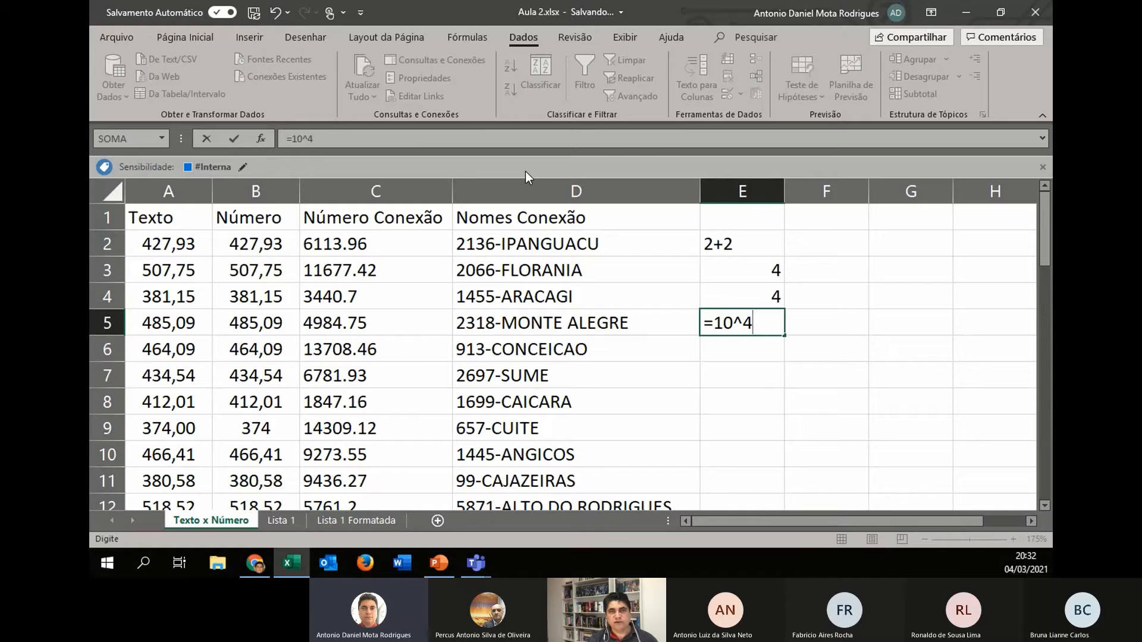
{"action": "key", "text": "Return"}
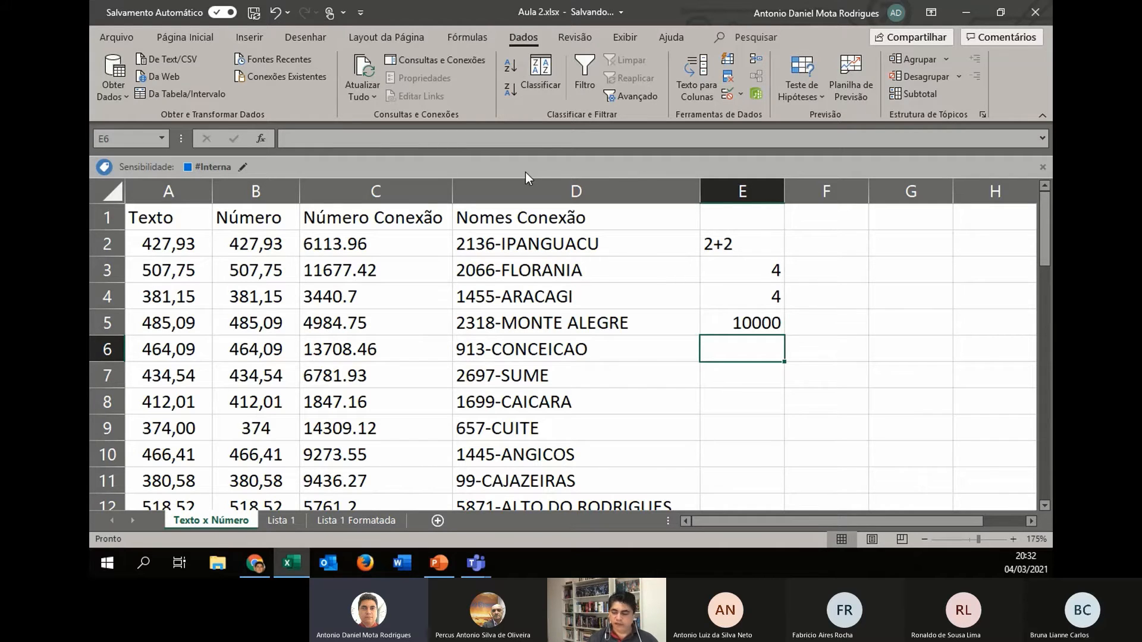
Enter a formula in E6 that joins the texts of D6 and D7 with the & operator.
{"action": "type", "text": "="}
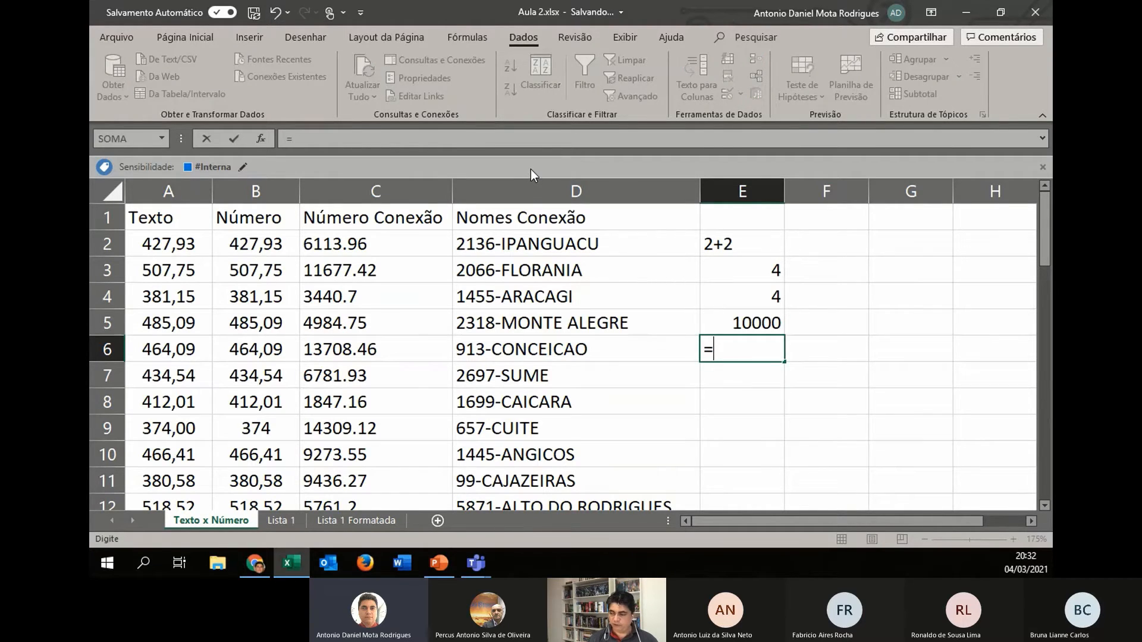
{"action": "key", "text": "Left"}
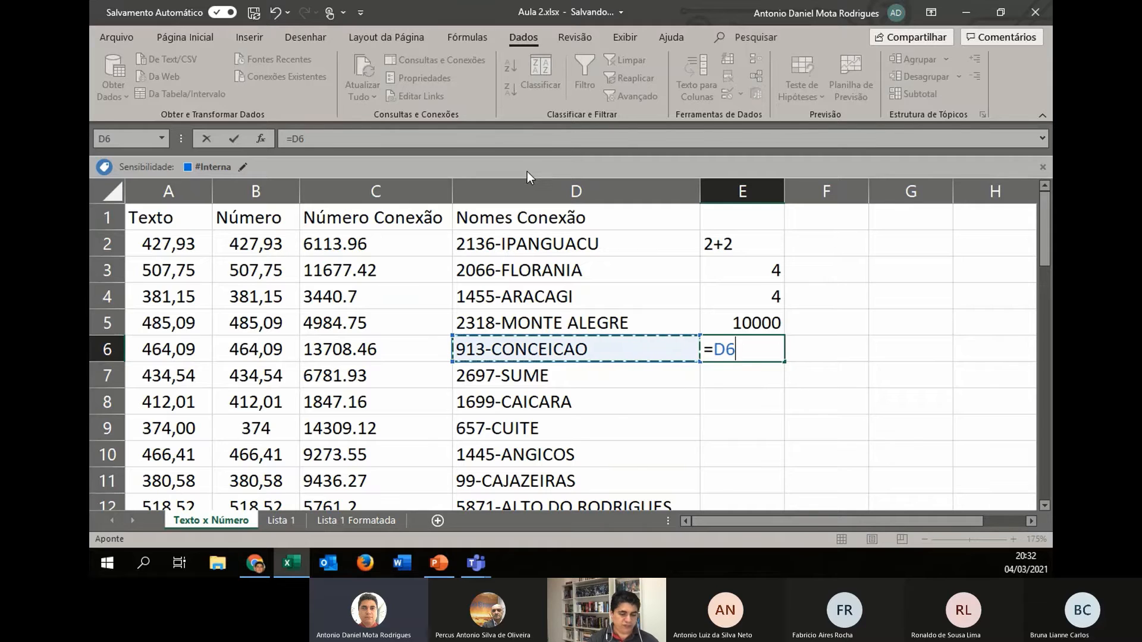
{"action": "type", "text": "&"}
{"action": "key", "text": "Left"}
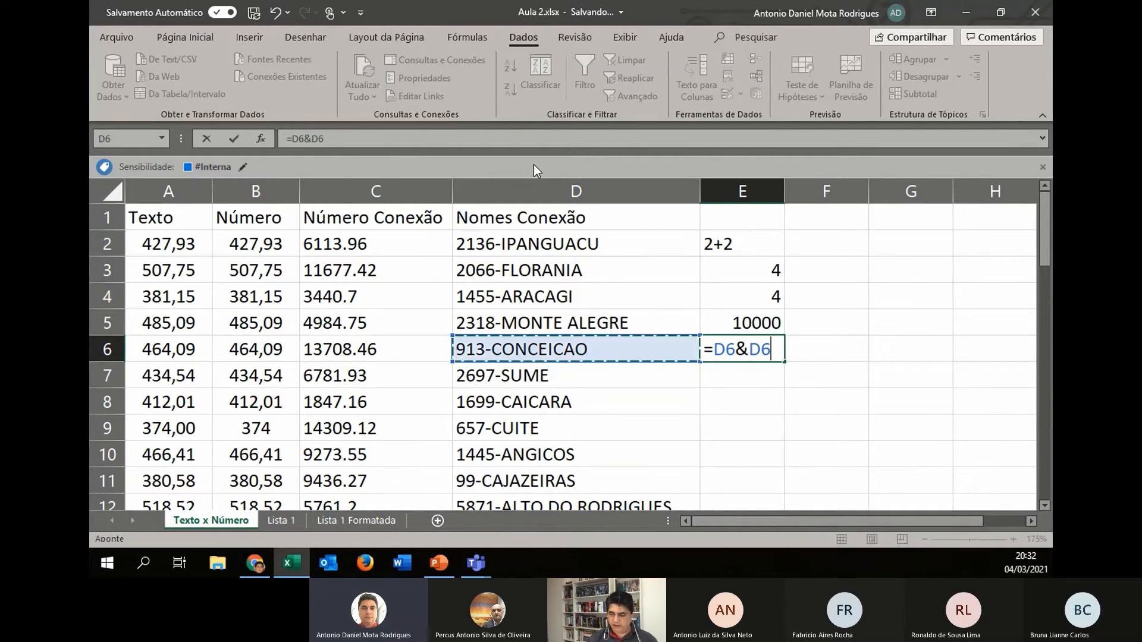
{"action": "key", "text": "Down"}
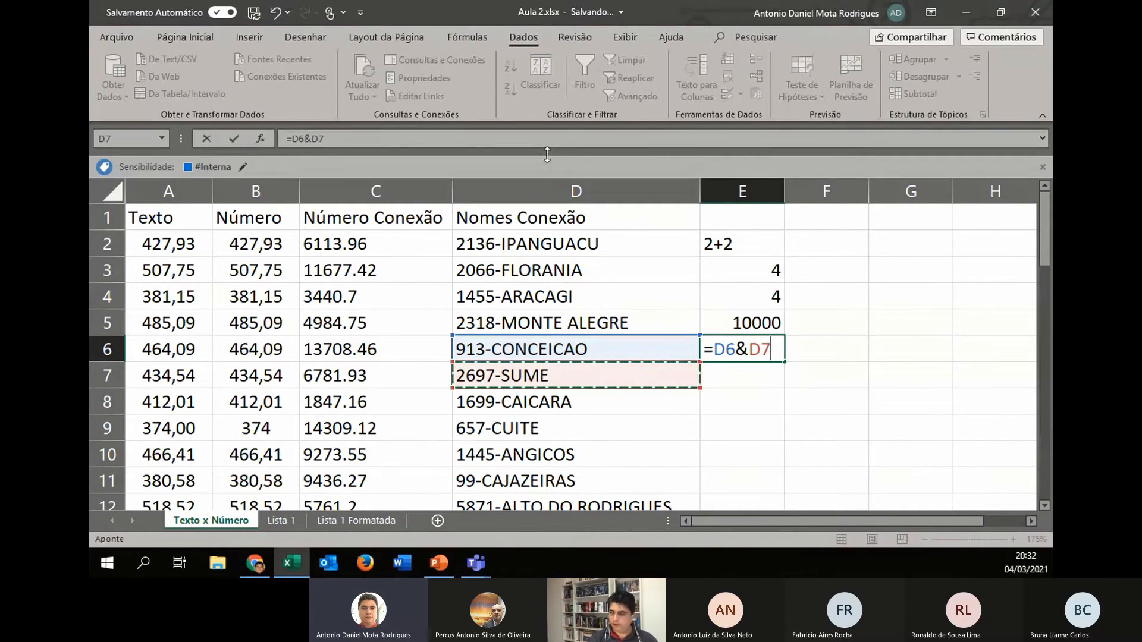
{"action": "key", "text": "Return"}
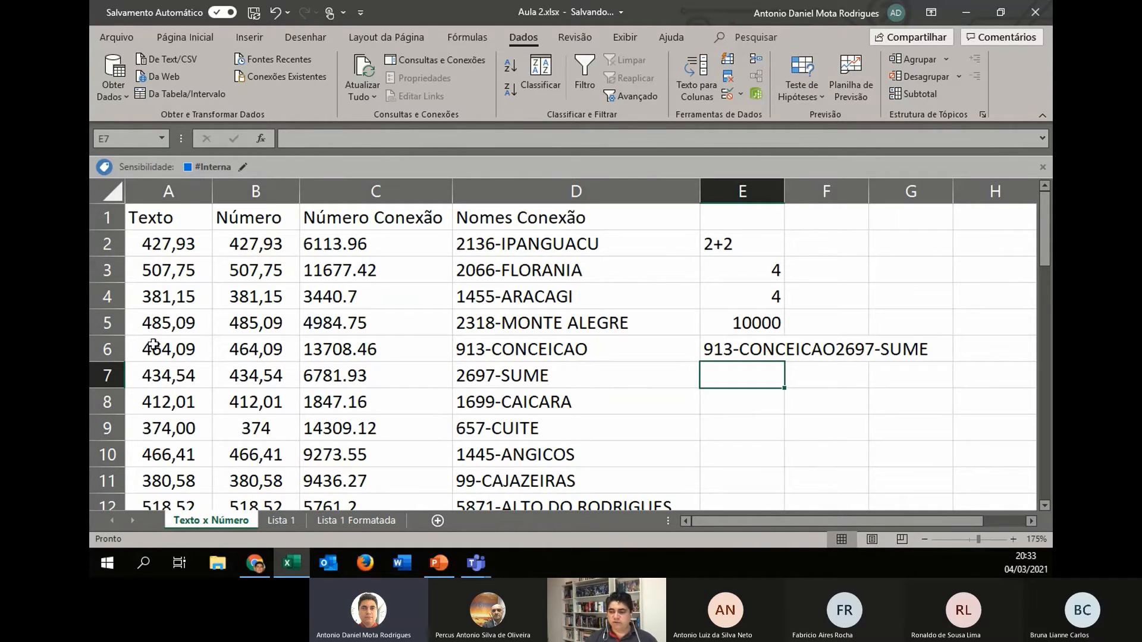
Convert the number in A7 to text in E7 with the formula =A7&"", and select the result cell.
{"action": "left_click", "coordinate": [180, 331]}
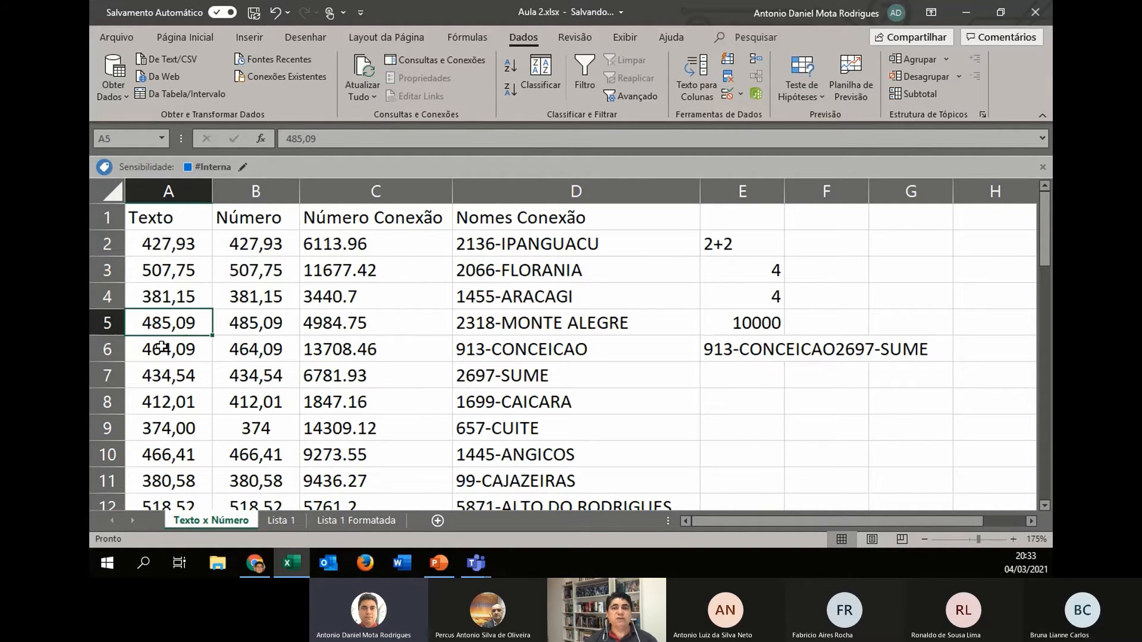
{"action": "left_click", "coordinate": [729, 377]}
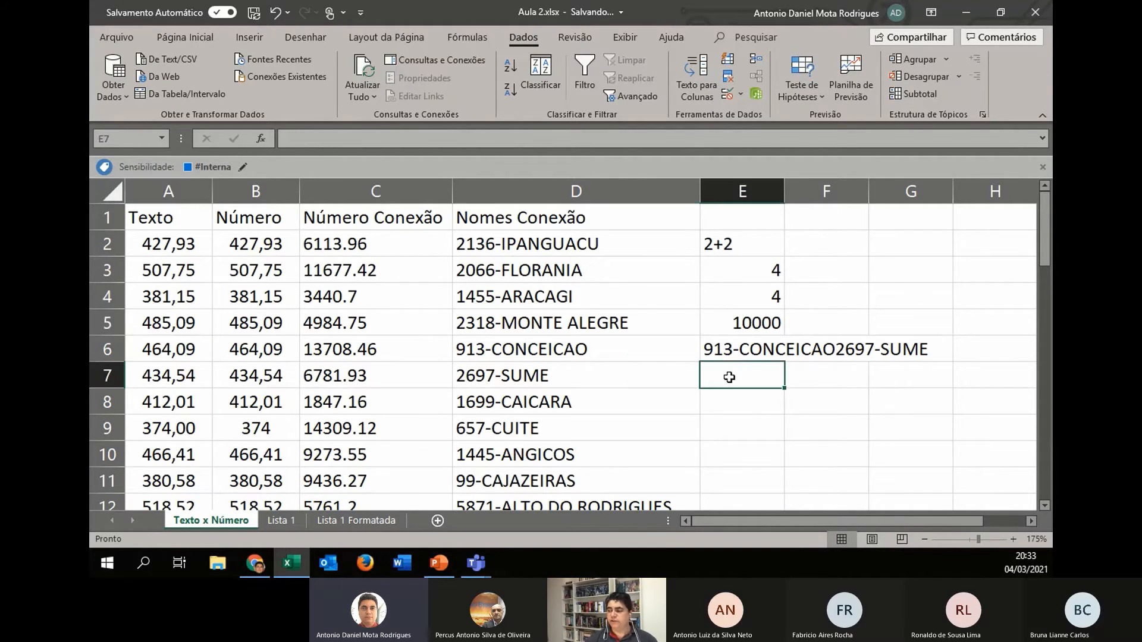
{"action": "type", "text": "="}
{"action": "key", "text": "Left"}
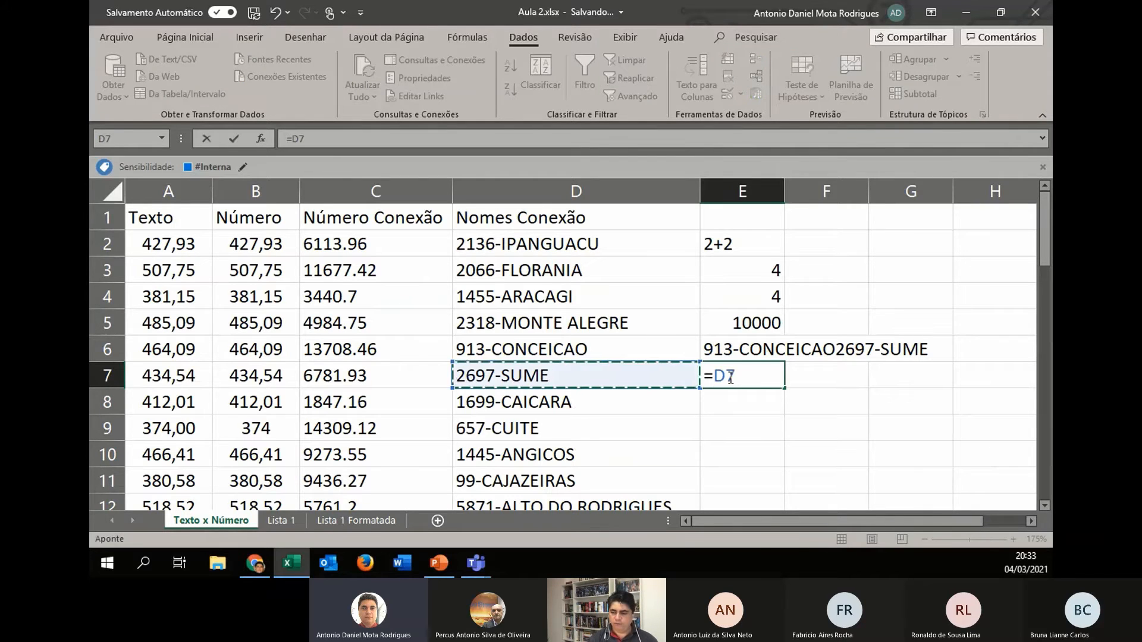
{"action": "key", "text": "Left"}
{"action": "key", "text": "Left"}
{"action": "key", "text": "Left"}
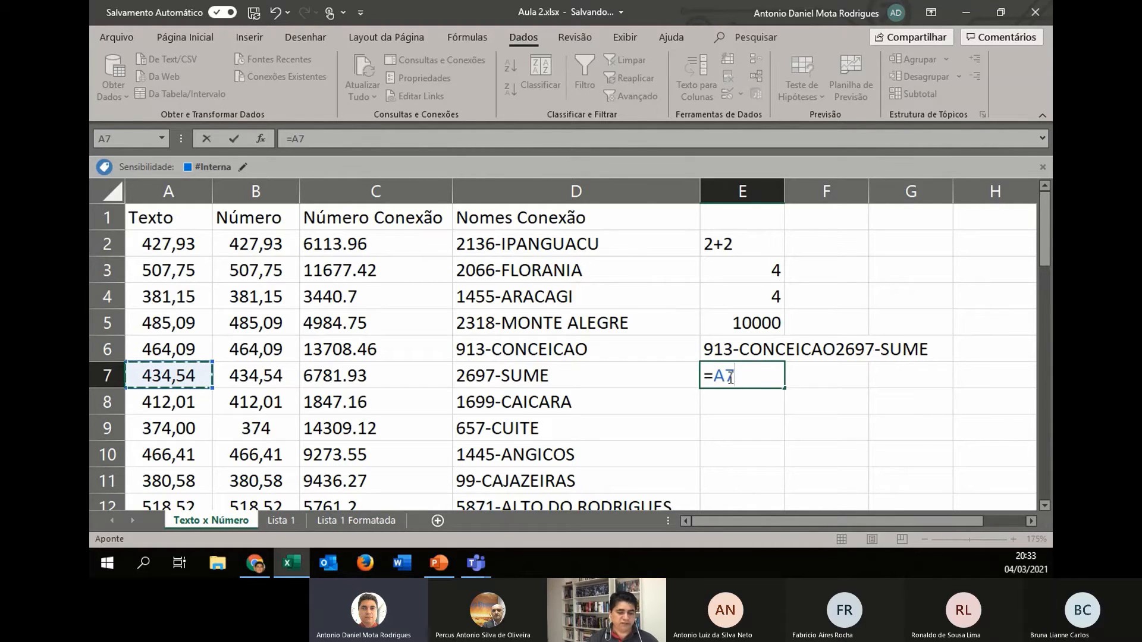
{"action": "type", "text": "&"}
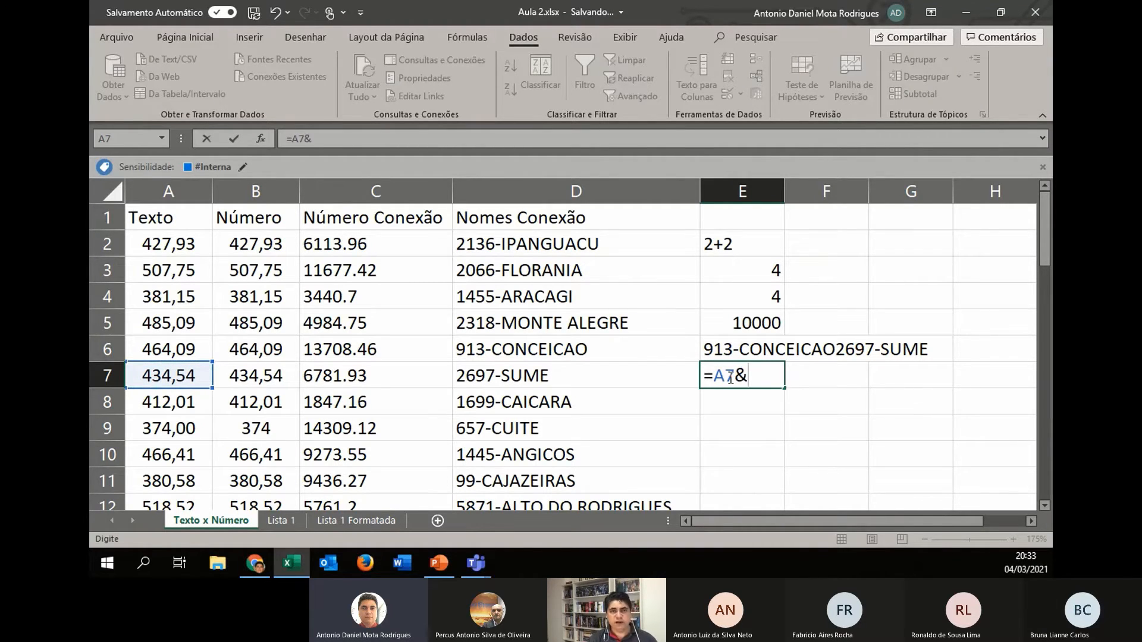
{"action": "type", "text": "\"\""}
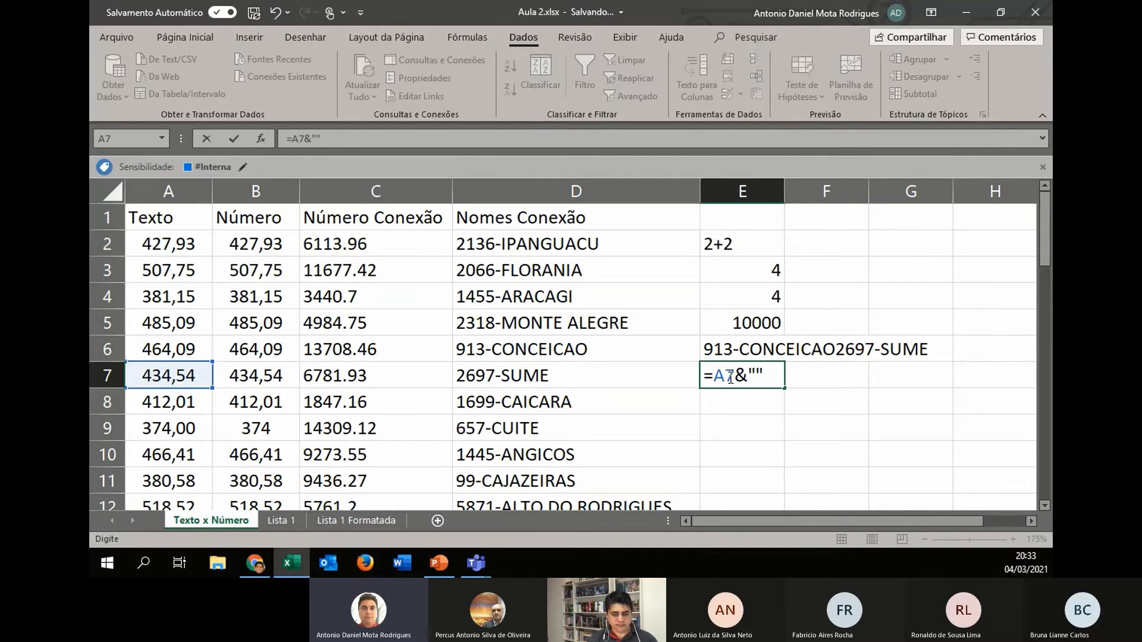
{"action": "key", "text": "Return"}
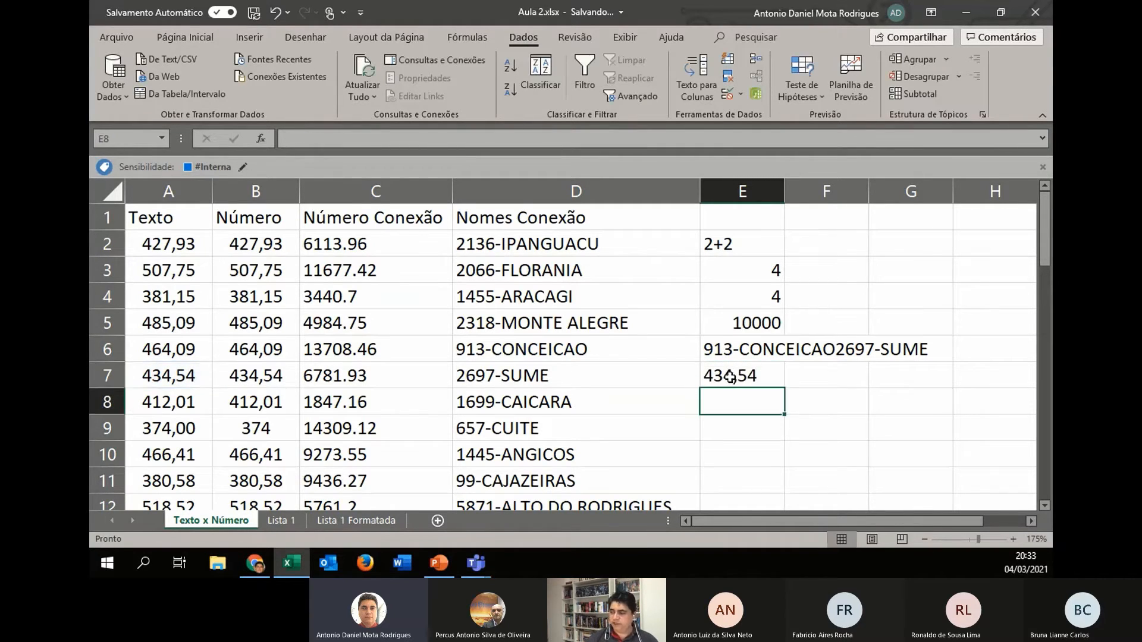
{"action": "left_click", "coordinate": [730, 377]}
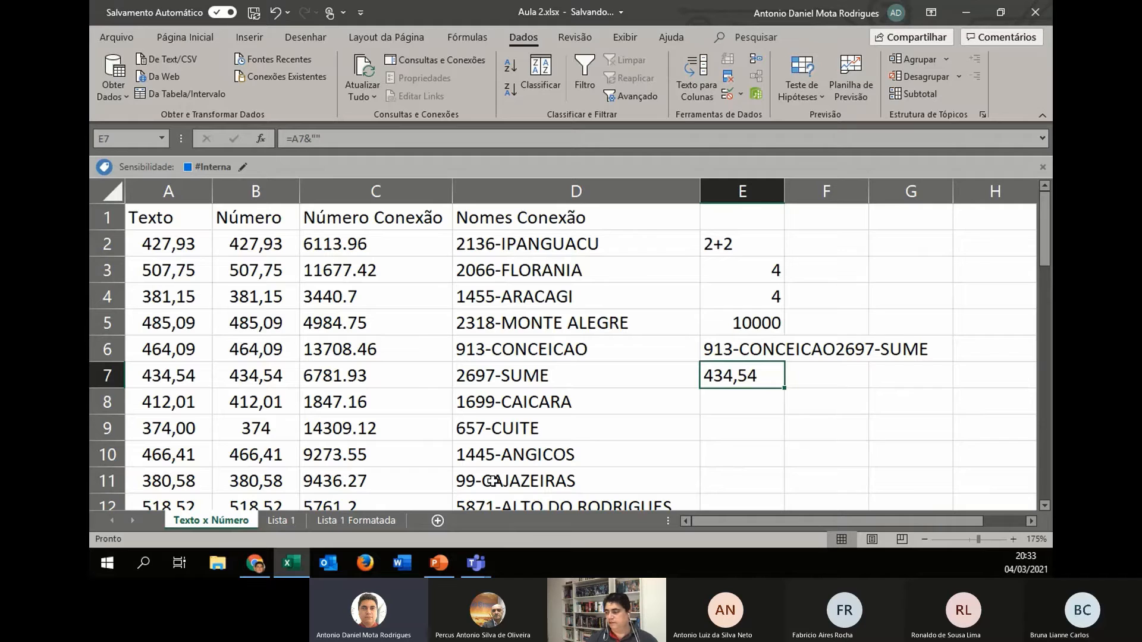
Enter the formula =A8&D8 in E8 to join the number and the connection name of row 8.
{"action": "left_click", "coordinate": [705, 410]}
{"action": "type", "text": "="}
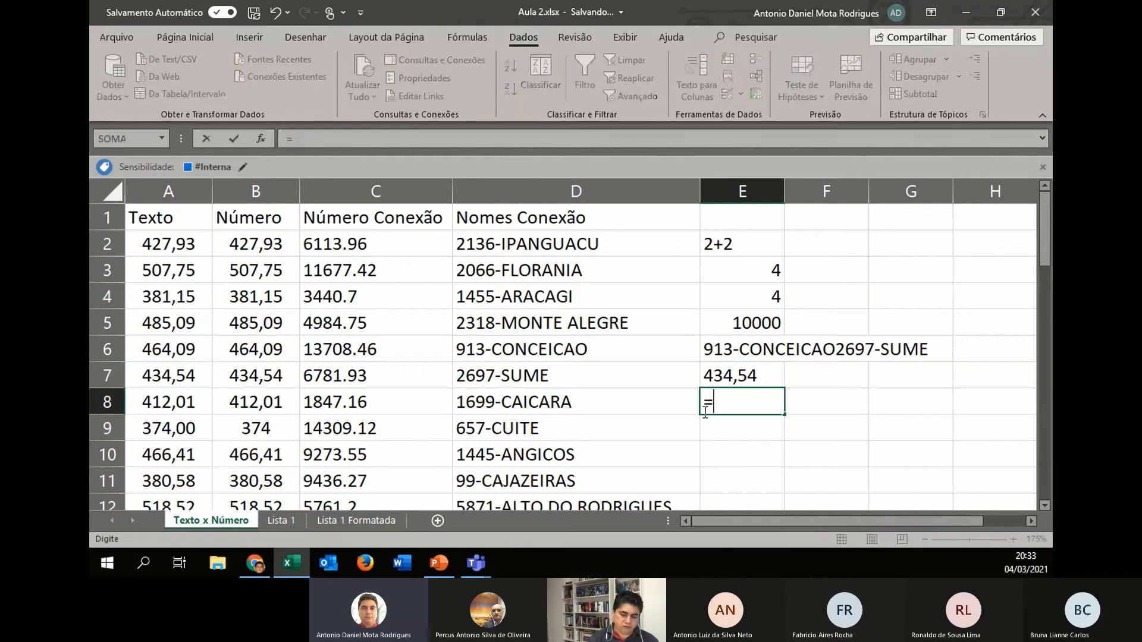
{"action": "key", "text": "Left"}
{"action": "key", "text": "Left"}
{"action": "key", "text": "Left"}
{"action": "key", "text": "Left"}
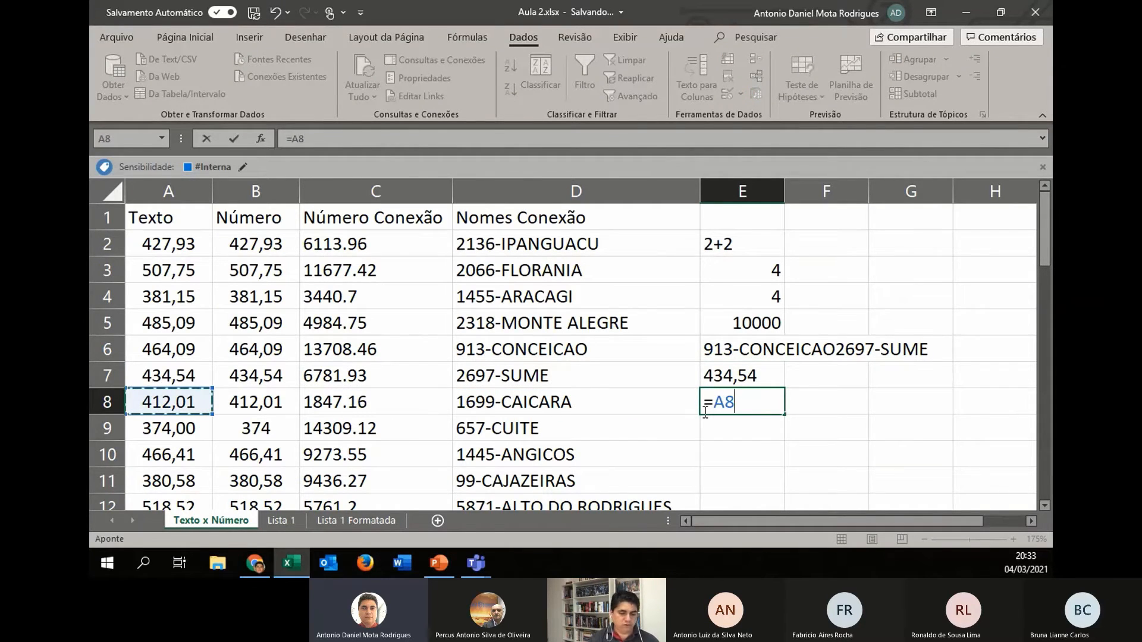
{"action": "type", "text": "&"}
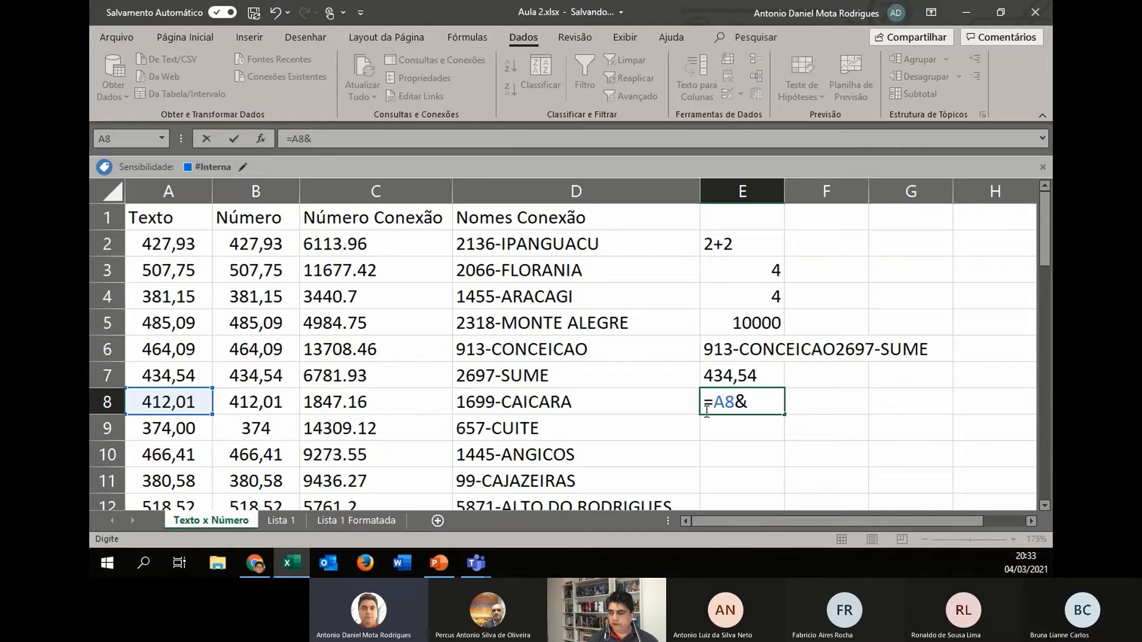
{"action": "key", "text": "Left"}
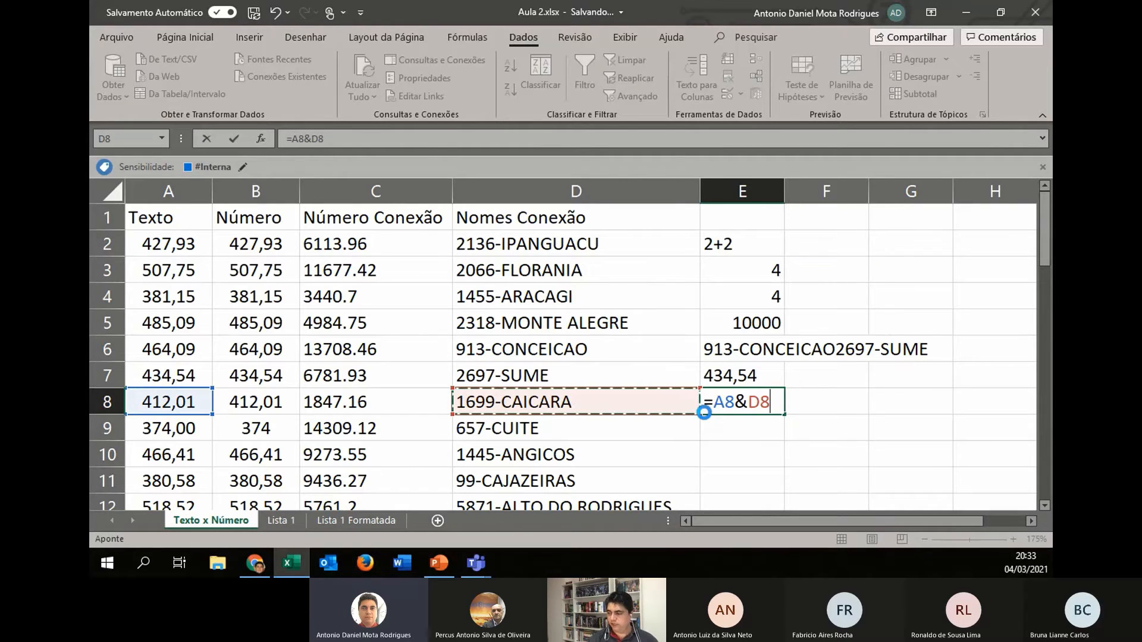
{"action": "key", "text": "Return"}
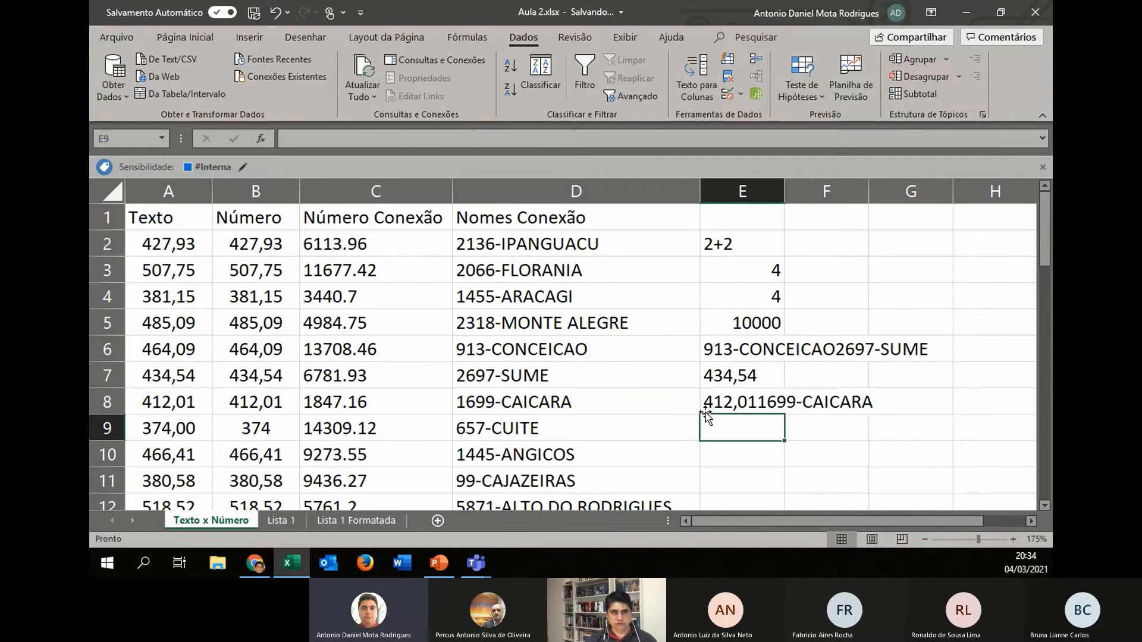
On the Lista 1 sheet, view the number format categories for prefix cell B2, and close the cell formatting dialog without applying anything.
{"action": "left_click", "coordinate": [284, 520]}
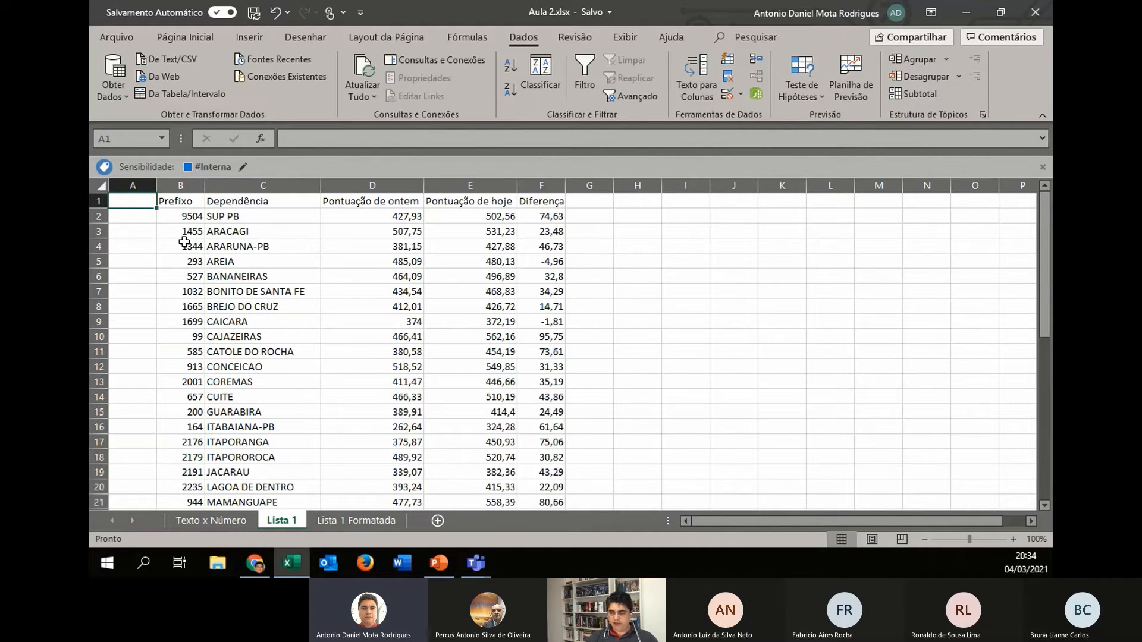
{"action": "left_click", "coordinate": [184, 218]}
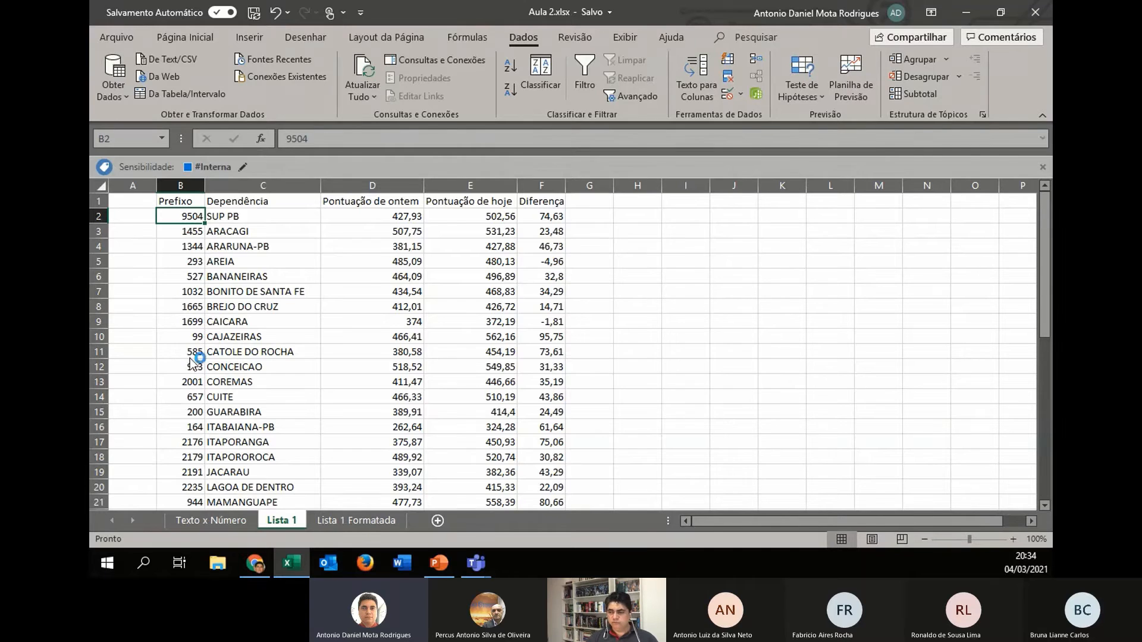
{"action": "key", "text": "ctrl+1"}
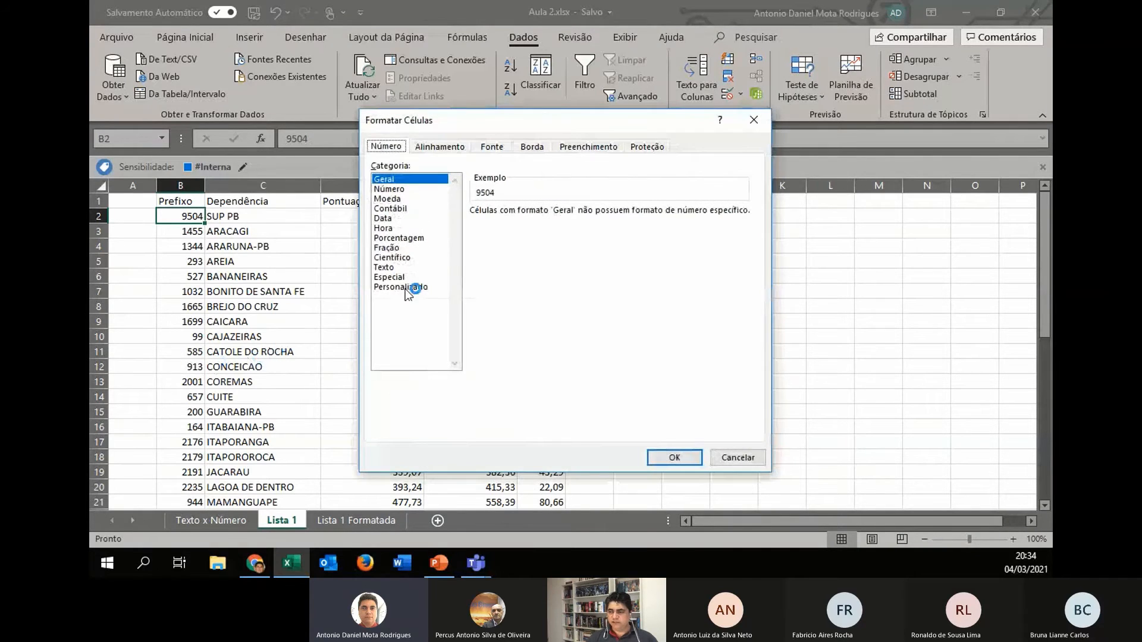
{"action": "left_click", "coordinate": [755, 120]}
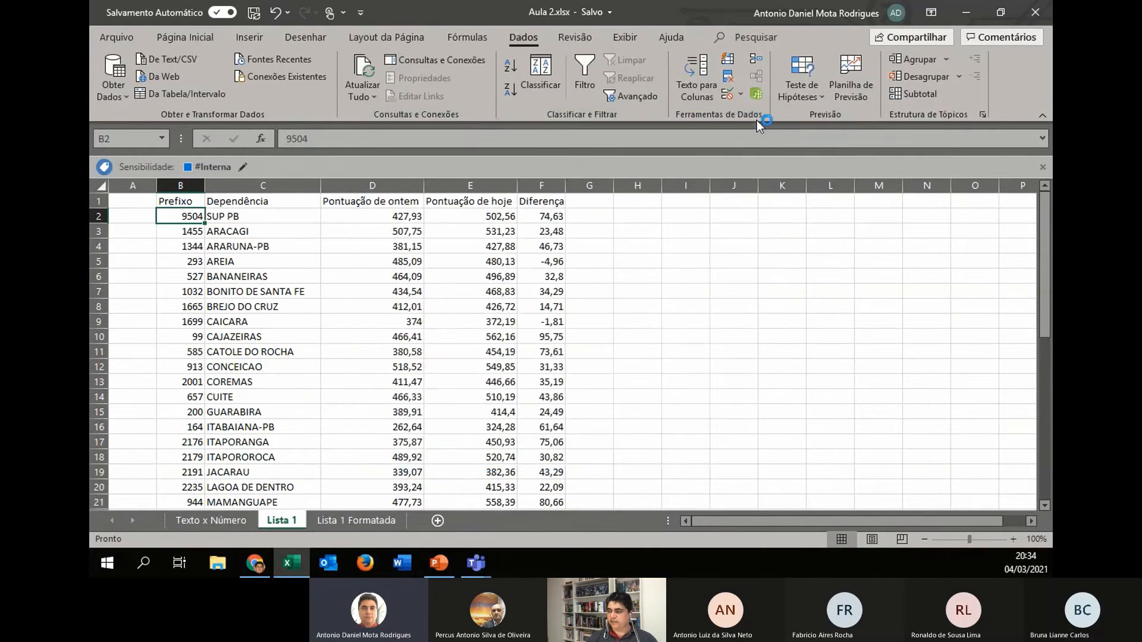
{"action": "left_click", "coordinate": [185, 37]}
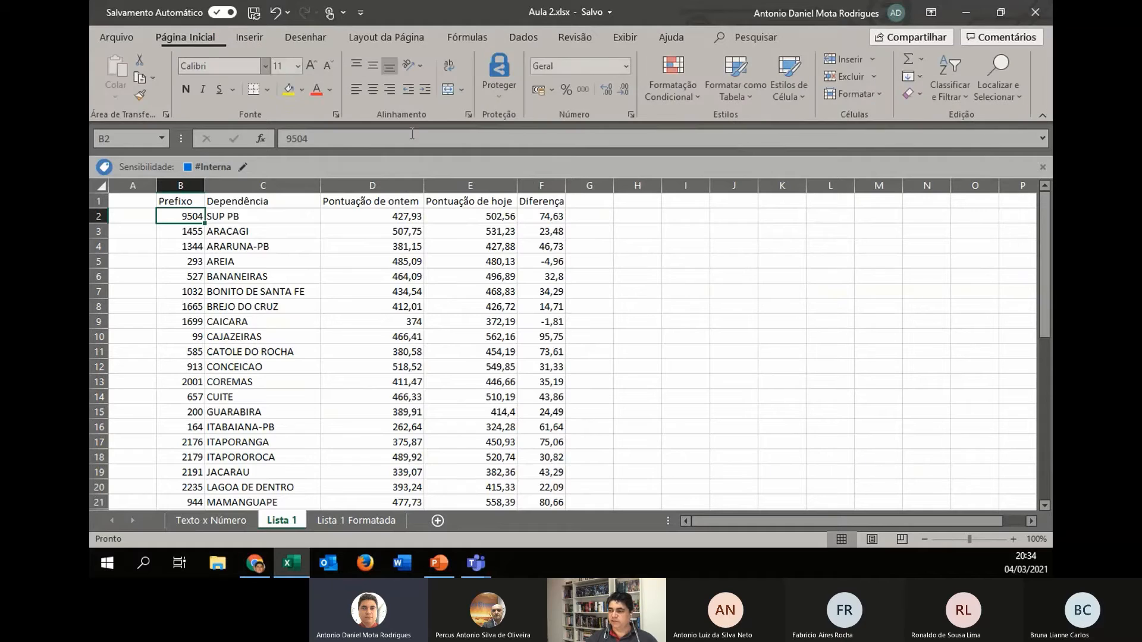
{"action": "left_click", "coordinate": [632, 115]}
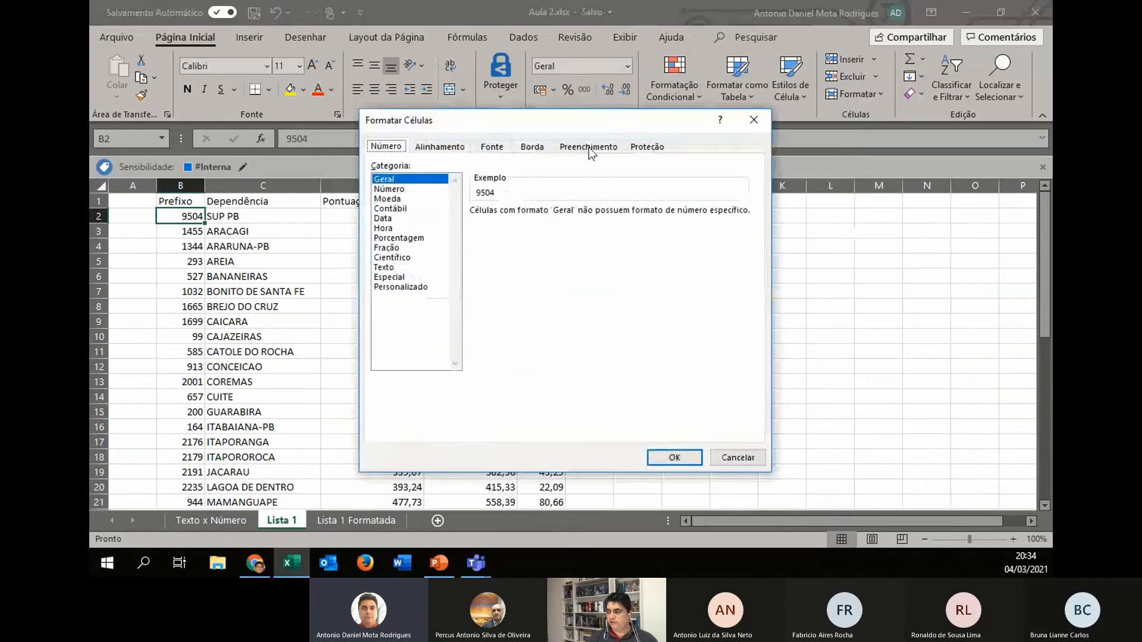
{"action": "left_click", "coordinate": [748, 457]}
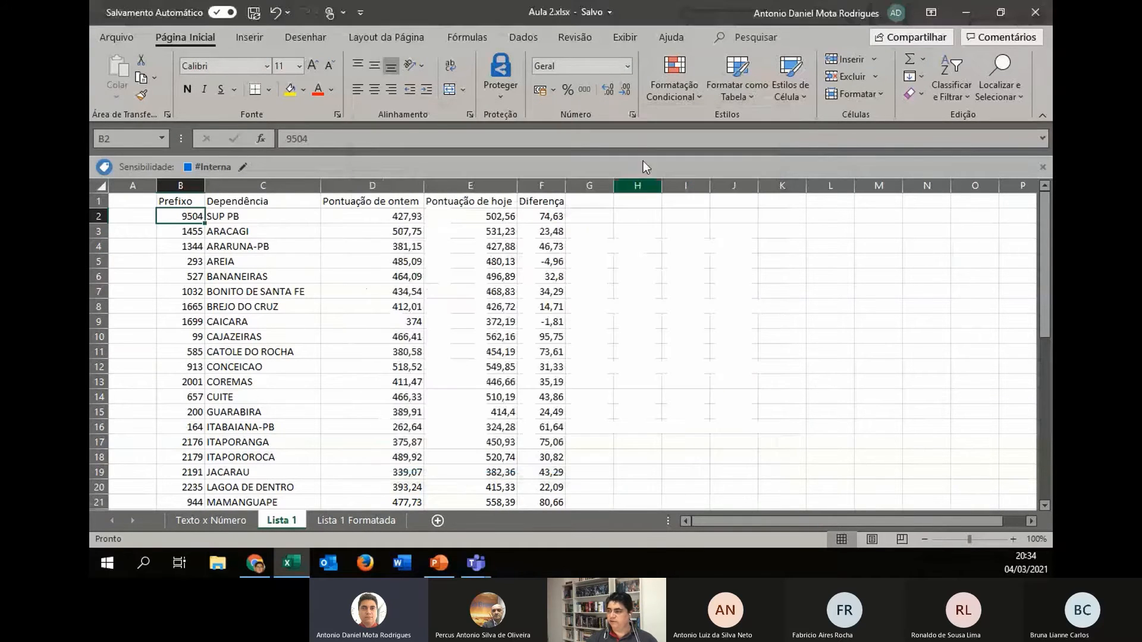
Apply the custom number format 0000 to prefix cell B2.
{"action": "left_click", "coordinate": [628, 66]}
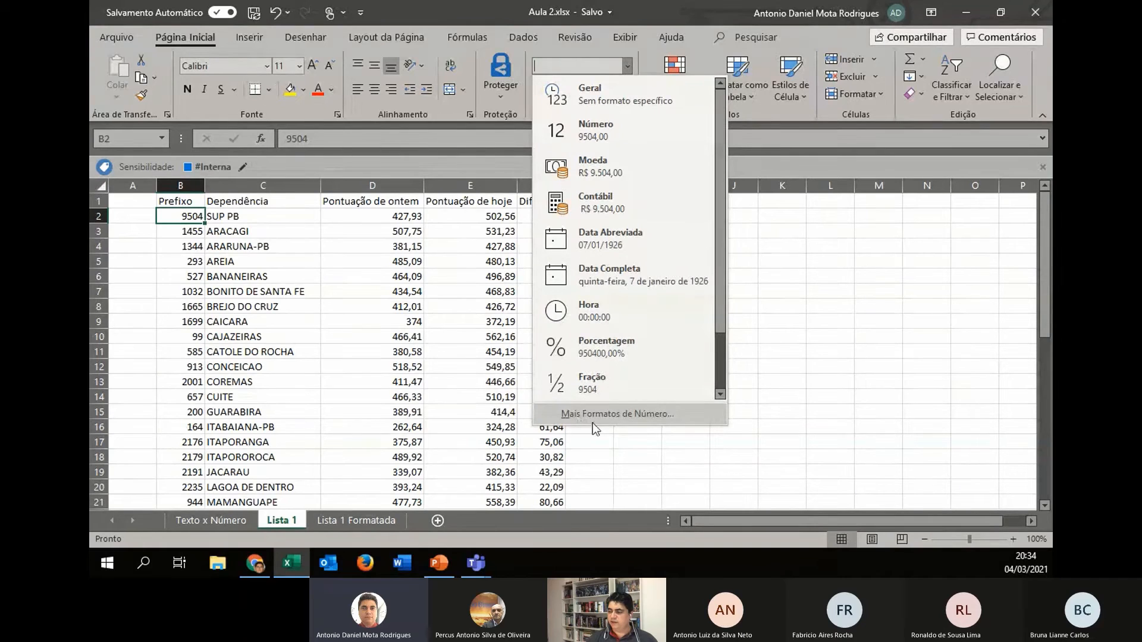
{"action": "scroll", "coordinate": [596, 368], "scroll_direction": "down", "scroll_amount": 1}
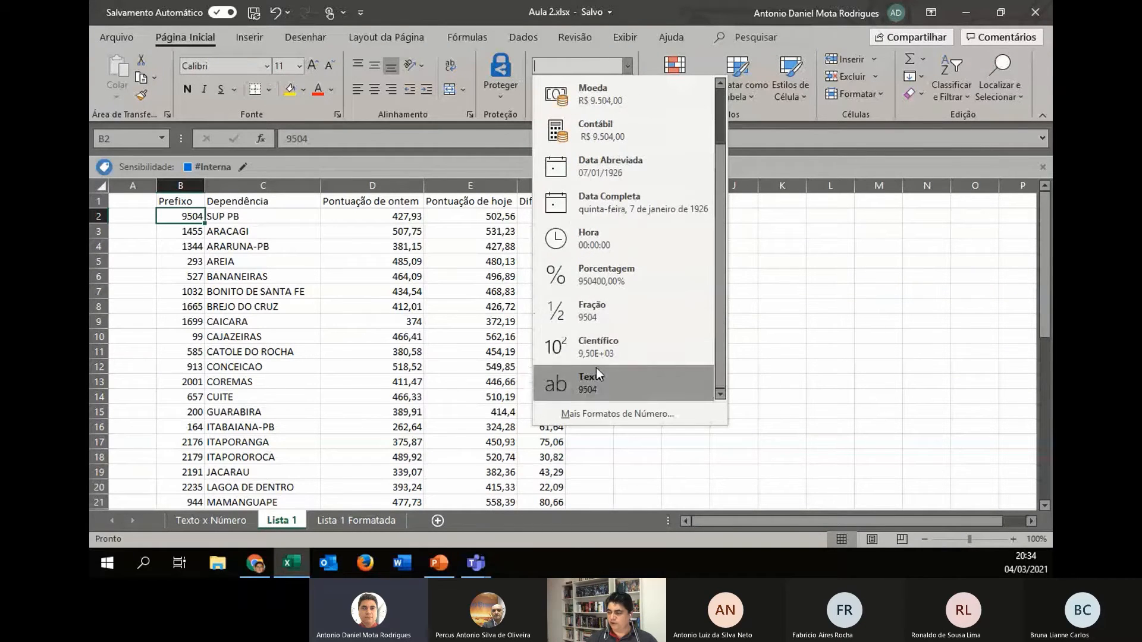
{"action": "scroll", "coordinate": [579, 320], "scroll_direction": "up", "scroll_amount": 1}
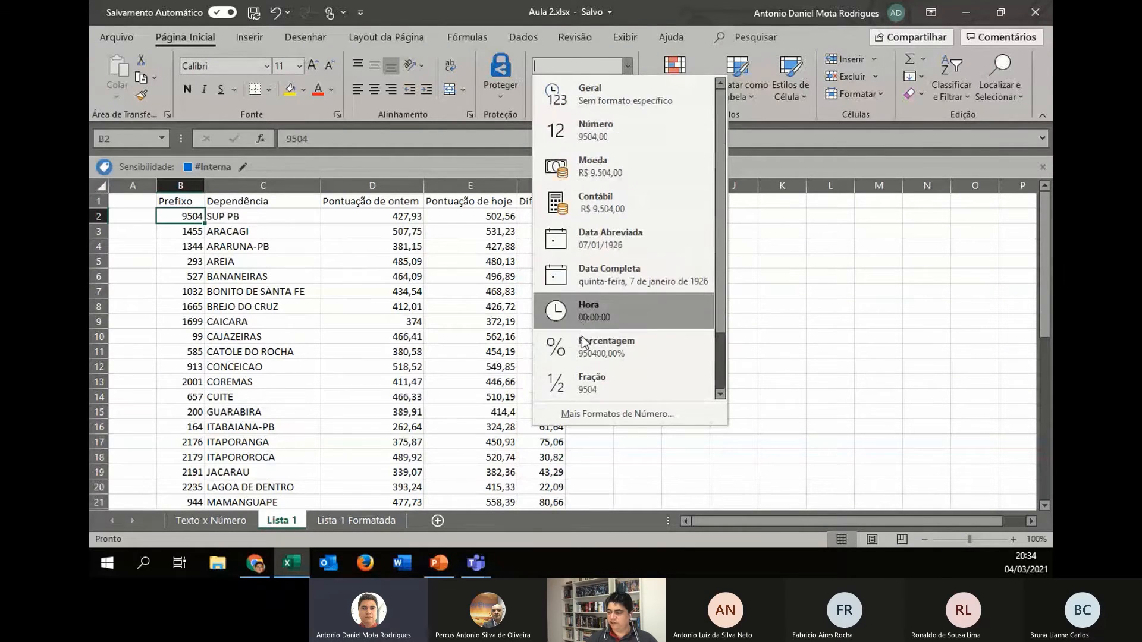
{"action": "left_click", "coordinate": [590, 415]}
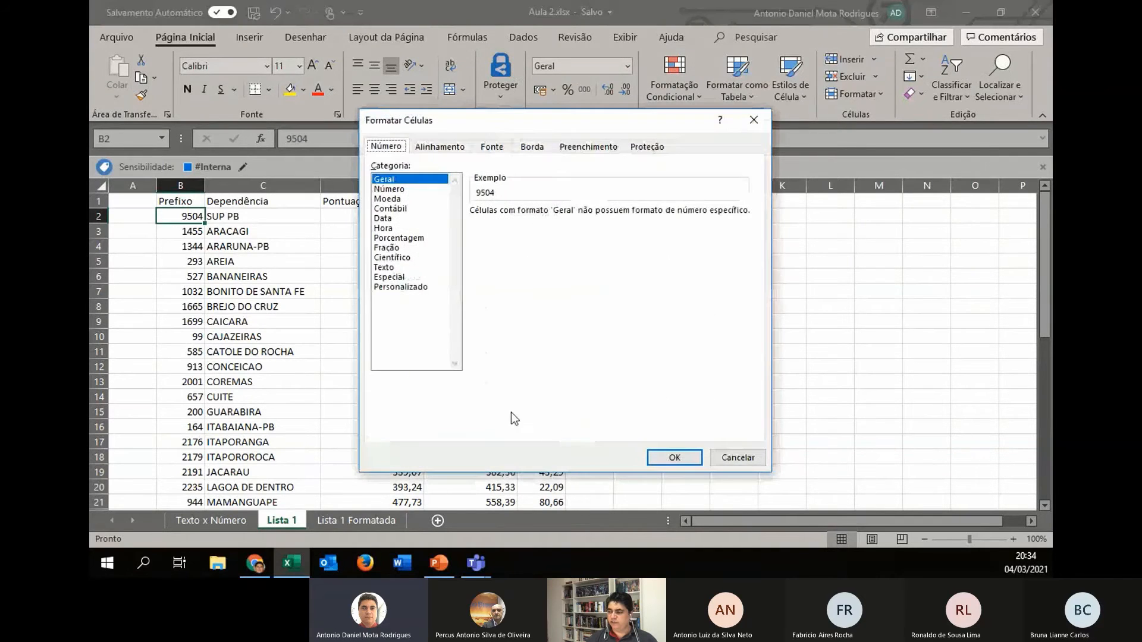
{"action": "left_click", "coordinate": [417, 287]}
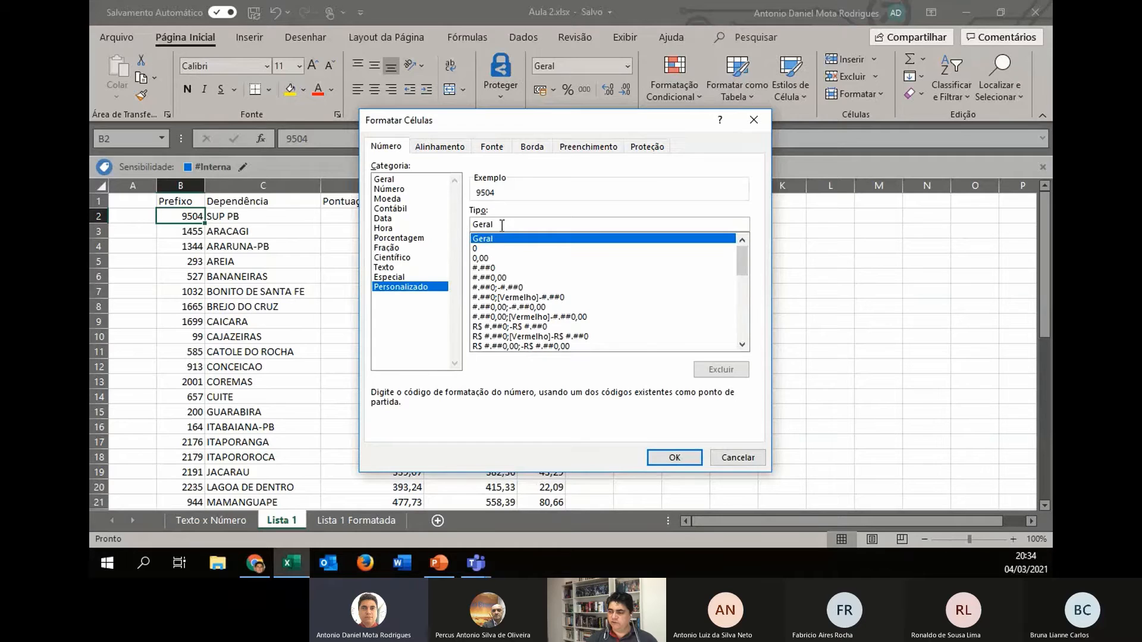
{"action": "left_click_drag", "start_coordinate": [499, 225], "coordinate": [464, 228]}
{"action": "type", "text": "0000"}
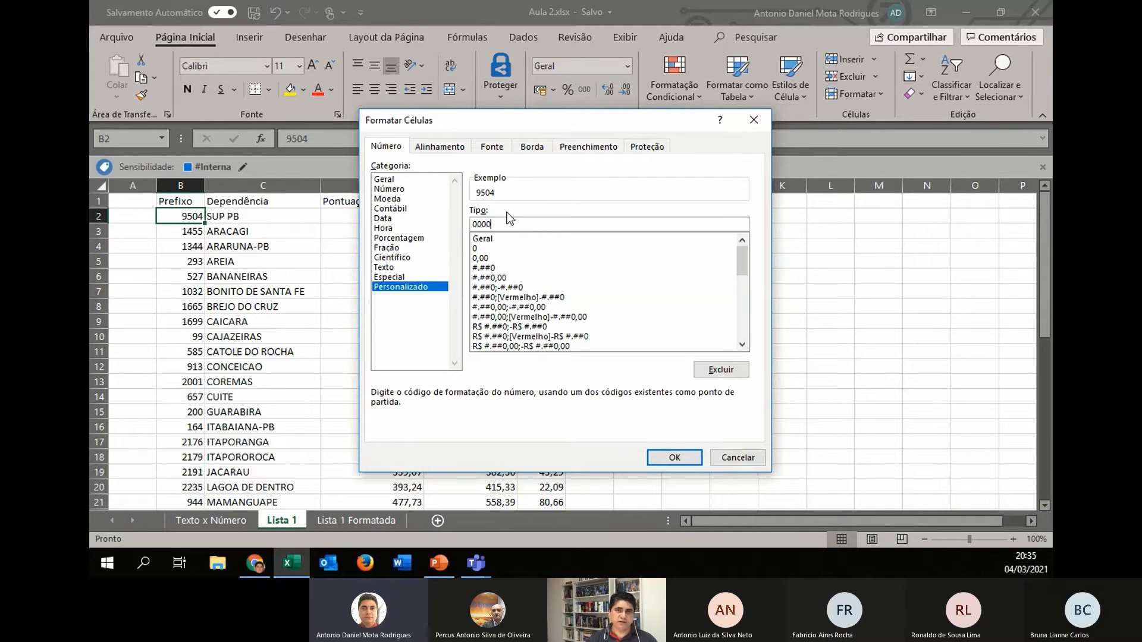
{"action": "left_click", "coordinate": [674, 458]}
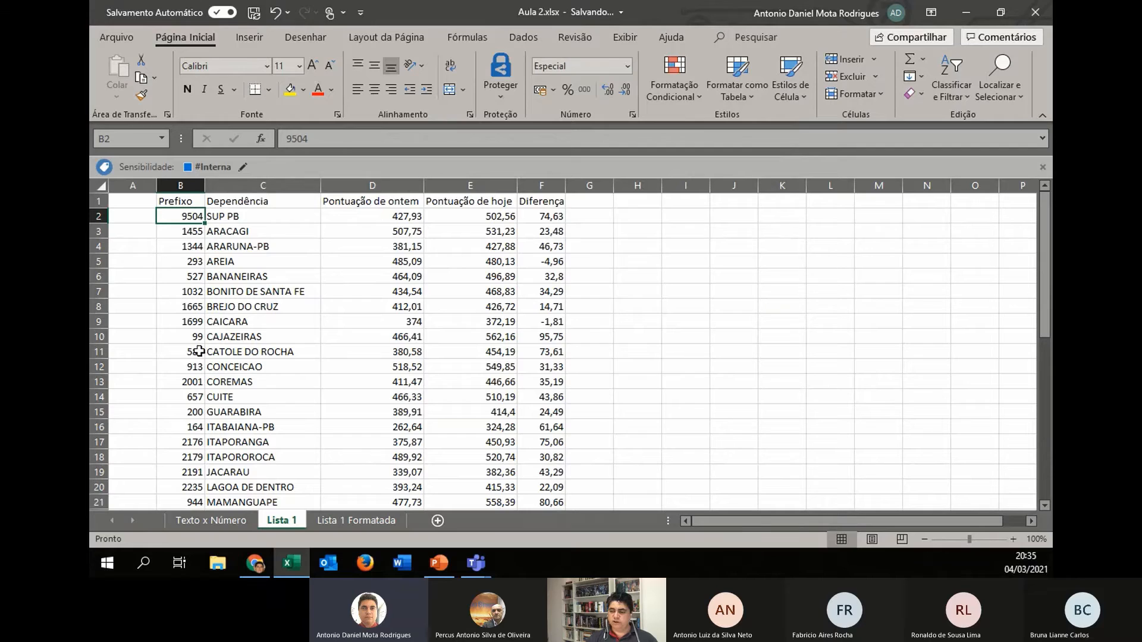
Repeat the four-digit prefix format on B10, and compare the cell with B2.
{"action": "left_click", "coordinate": [186, 337]}
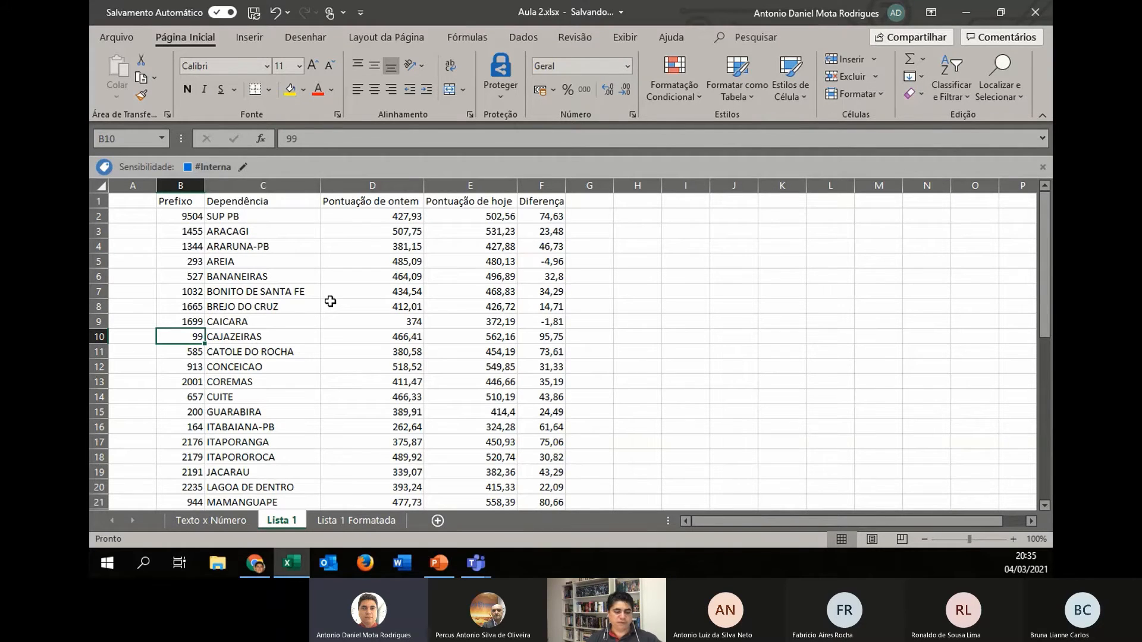
{"action": "key", "text": "F4"}
{"action": "key", "text": "F4"}
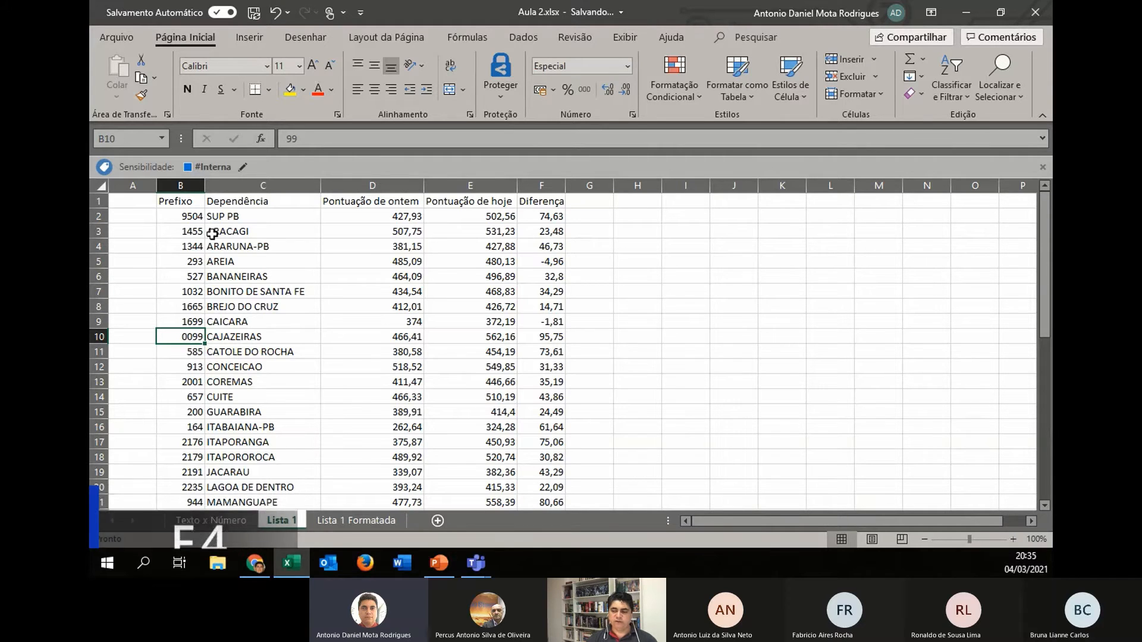
{"action": "left_click", "coordinate": [183, 215]}
{"action": "left_click", "coordinate": [185, 337]}
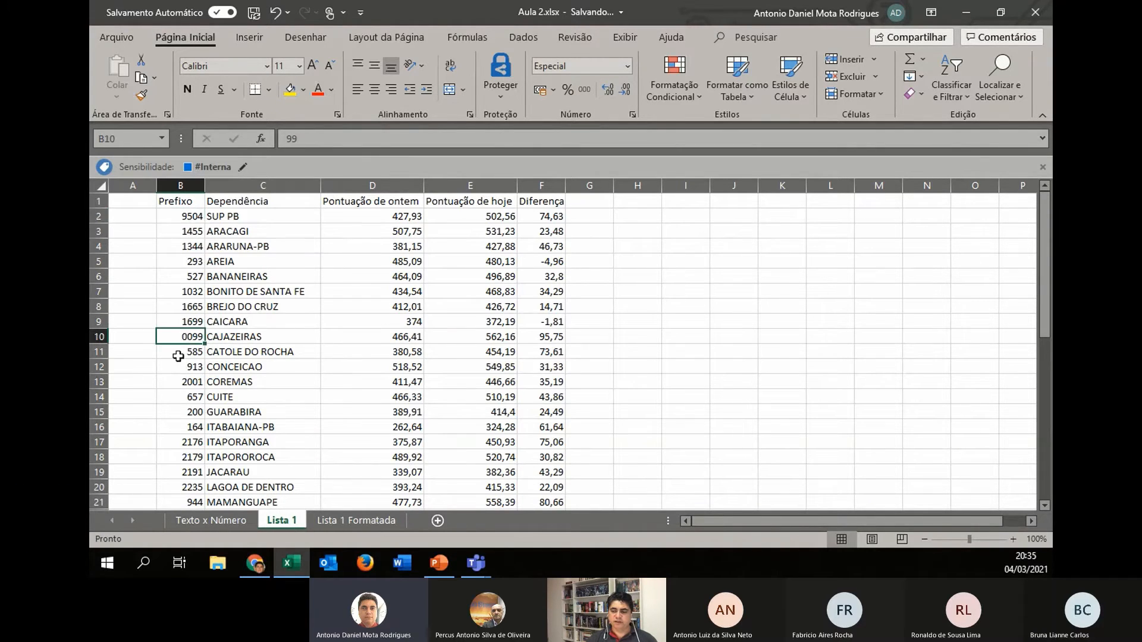
Review the four-digit prefix in B10 and the unformatted scores in the Pontuação de ontem column on the Lista 1 sheet.
{"action": "scroll", "coordinate": [187, 337], "scroll_direction": "up", "scroll_amount": 5, "text": "ctrl"}
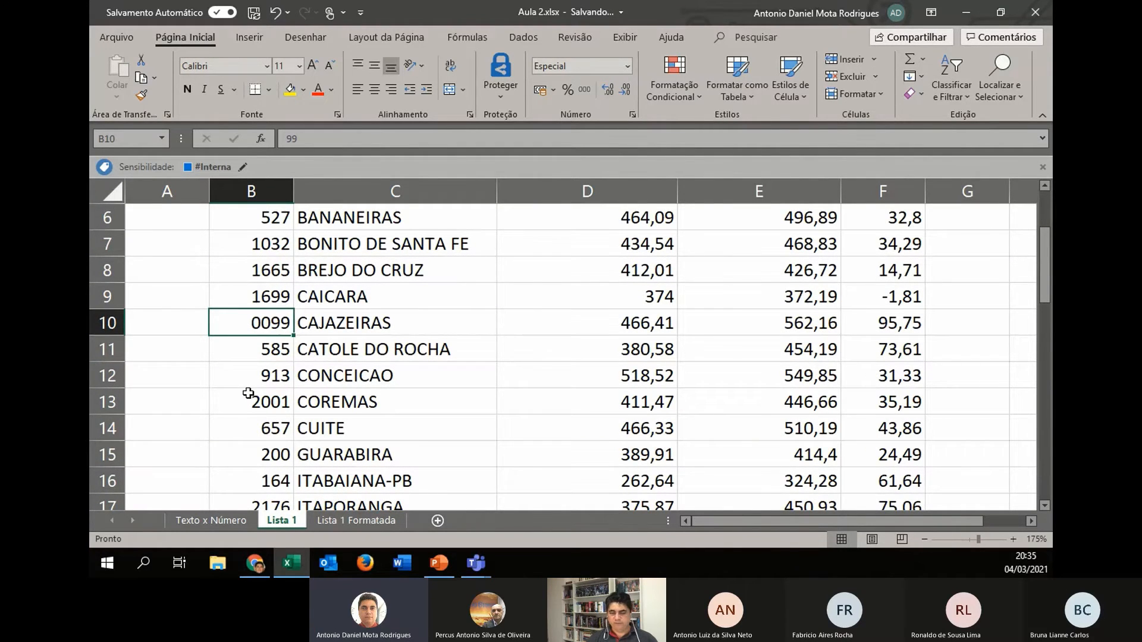
{"action": "scroll", "coordinate": [248, 395], "scroll_direction": "down", "scroll_amount": 5, "text": "ctrl"}
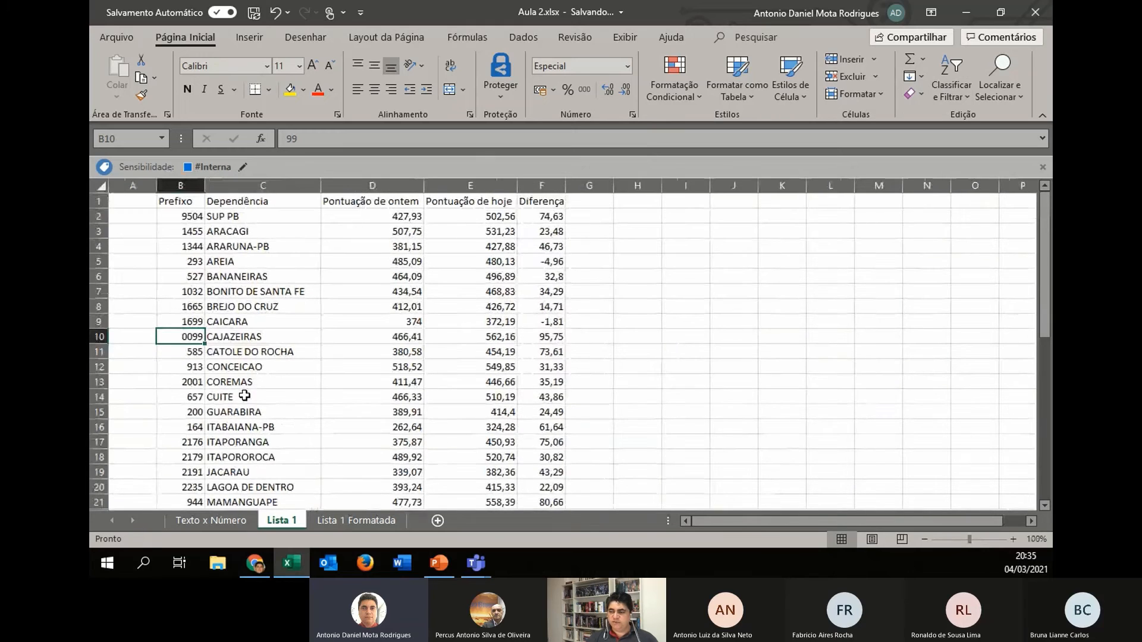
{"action": "left_click", "coordinate": [400, 221]}
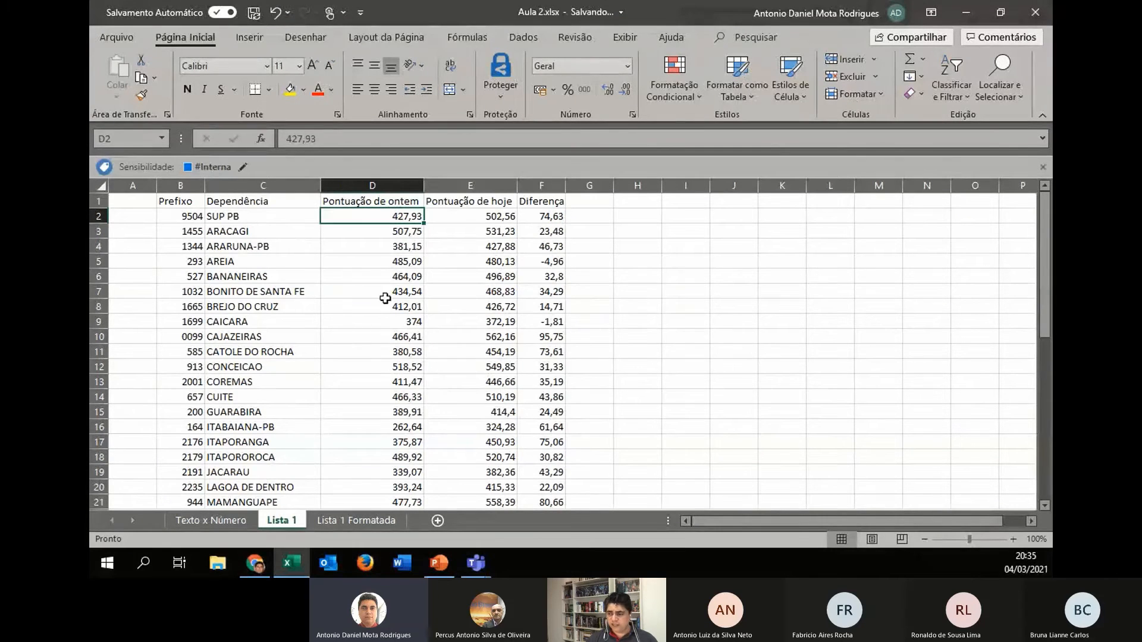
{"action": "left_click", "coordinate": [392, 248]}
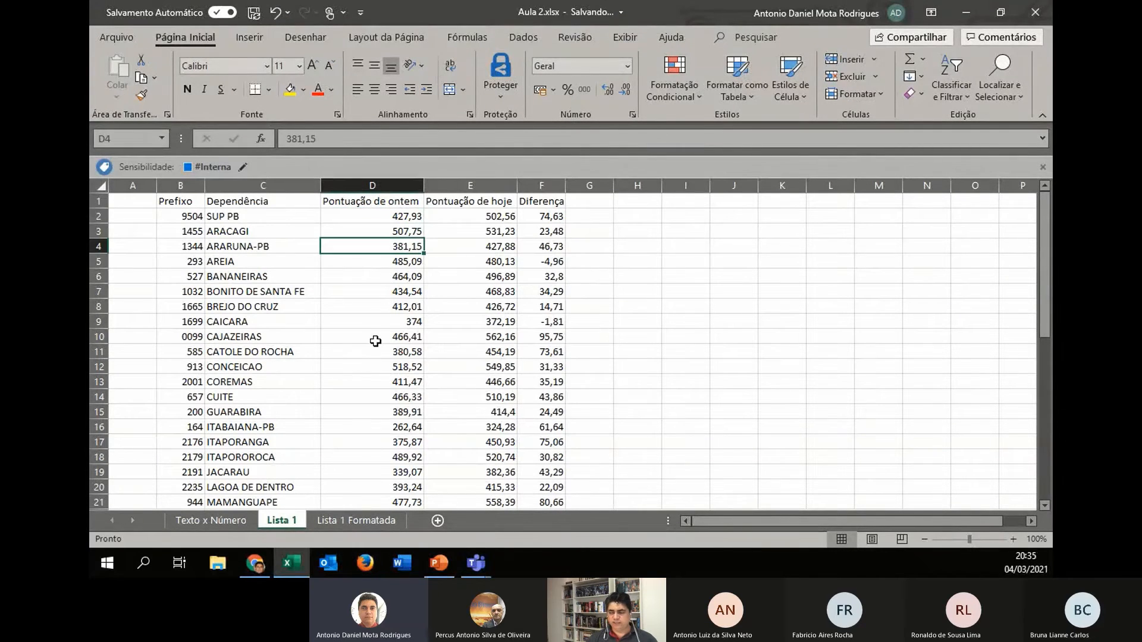
{"action": "left_click", "coordinate": [390, 288]}
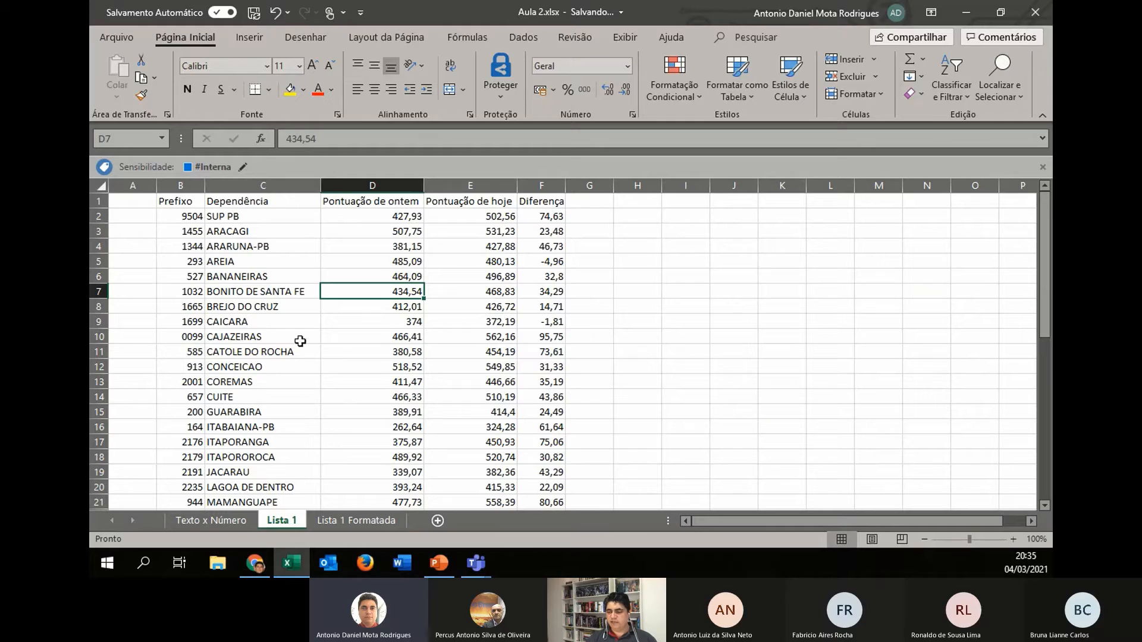
Open the Lista 1 Formatada sheet and collapse the ribbon to give the formatted table more room.
{"action": "left_click", "coordinate": [352, 520]}
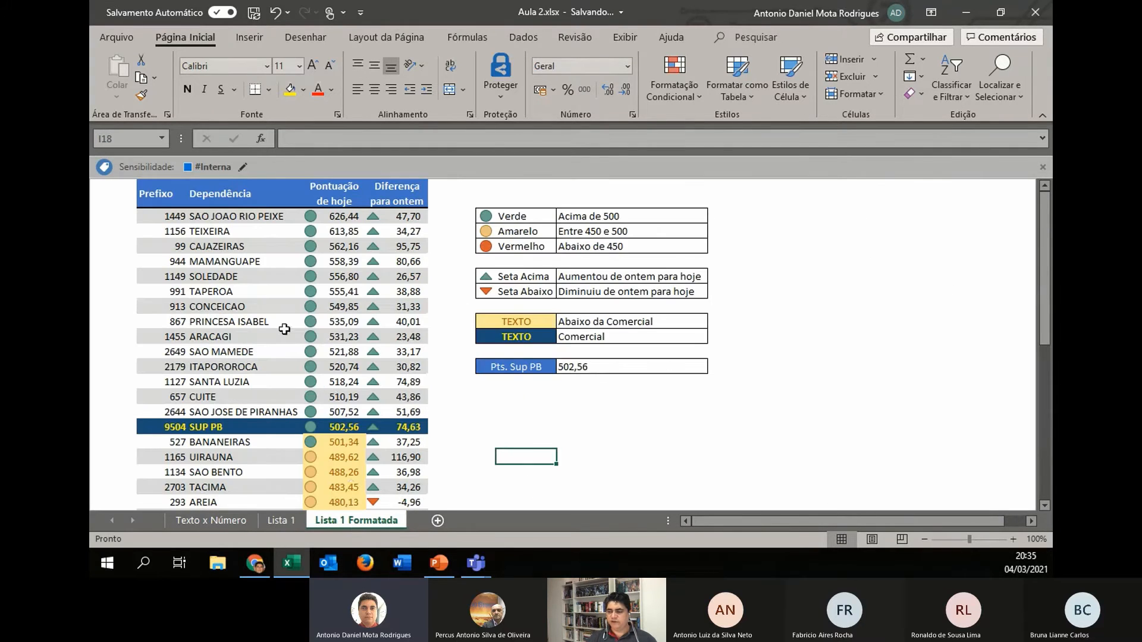
{"action": "left_click", "coordinate": [186, 34]}
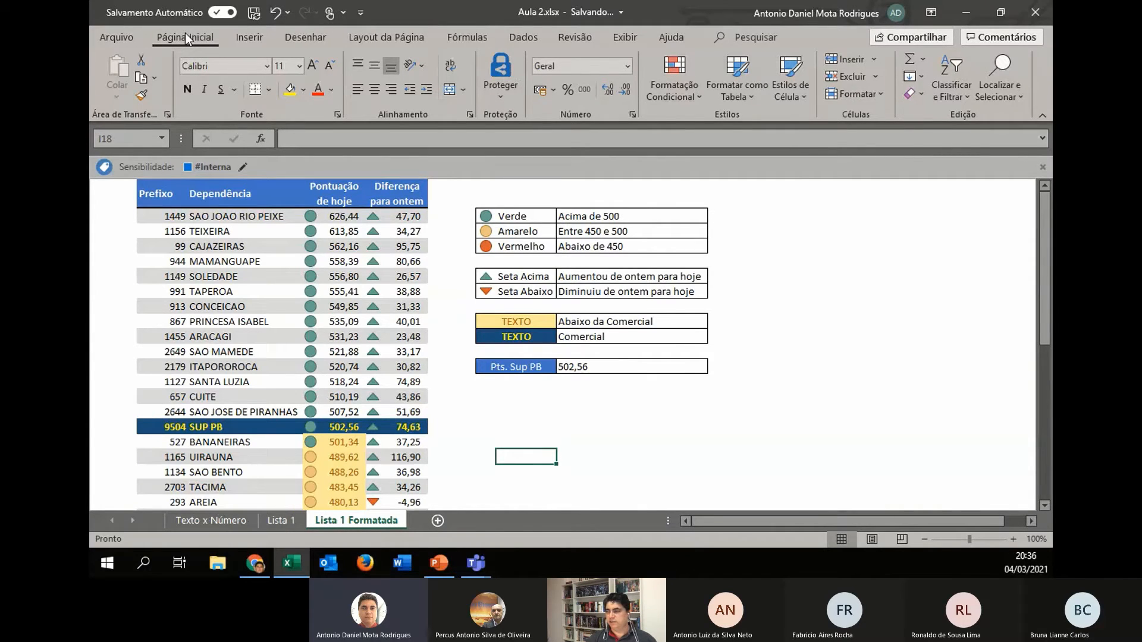
{"action": "double_click", "coordinate": [185, 33]}
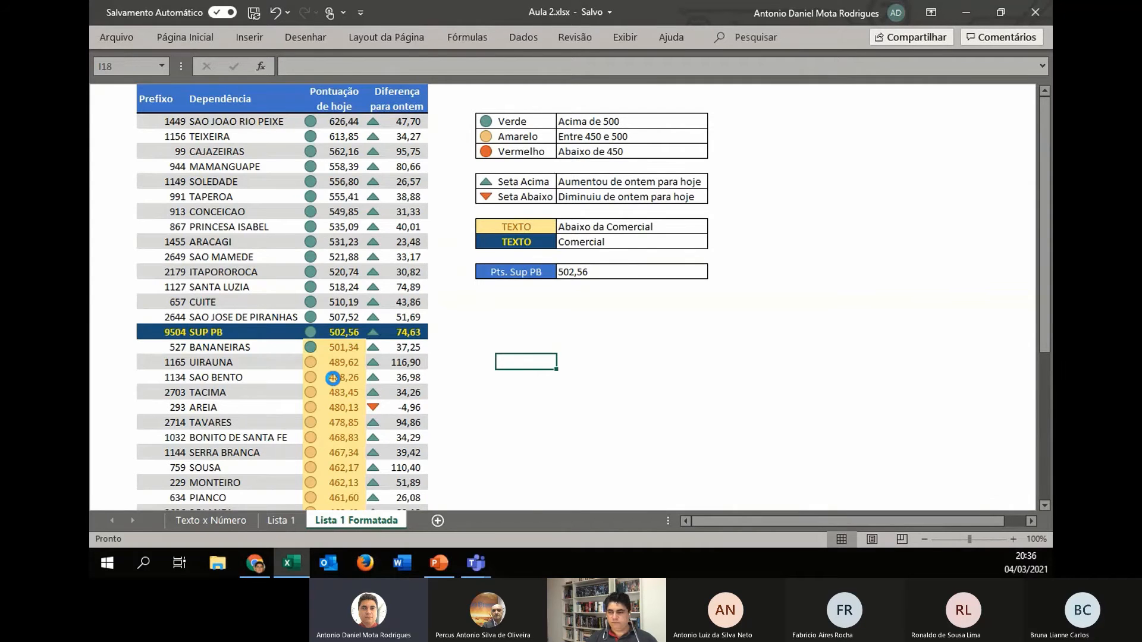
{"action": "scroll", "coordinate": [334, 383], "scroll_direction": "up", "scroll_amount": 3}
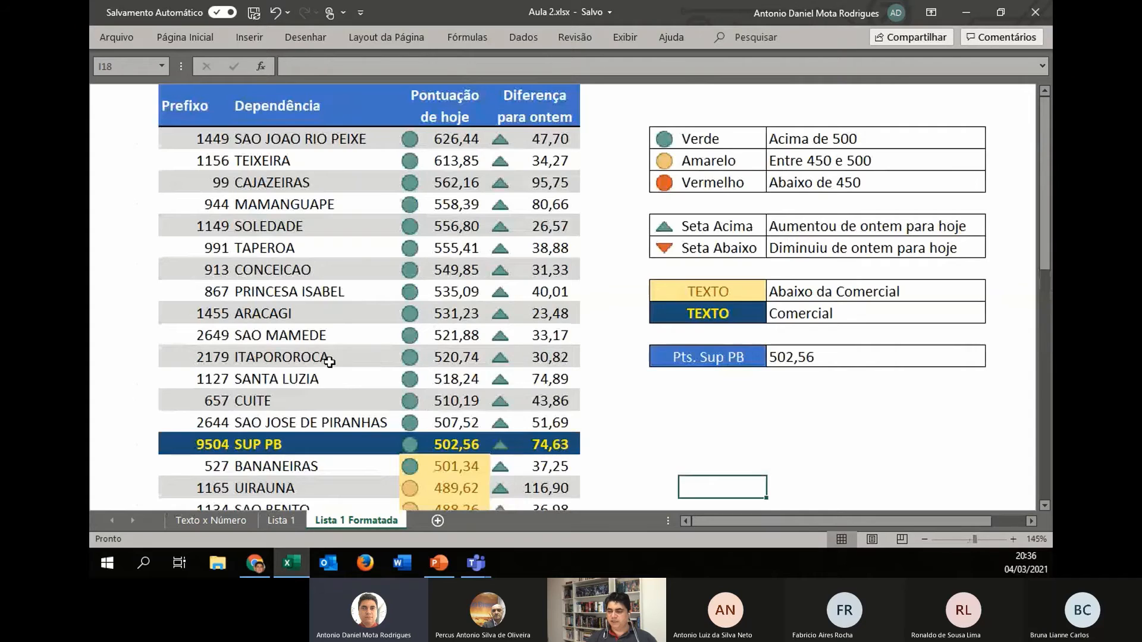
{"action": "scroll", "coordinate": [328, 363], "scroll_direction": "down", "scroll_amount": 3}
{"action": "scroll", "coordinate": [327, 365], "scroll_direction": "up", "scroll_amount": 3}
Examine the legend's rules for the Verde, Amarelo and Vermelho circles, comparing the green one with the first score in the table.
{"action": "left_click", "coordinate": [714, 138]}
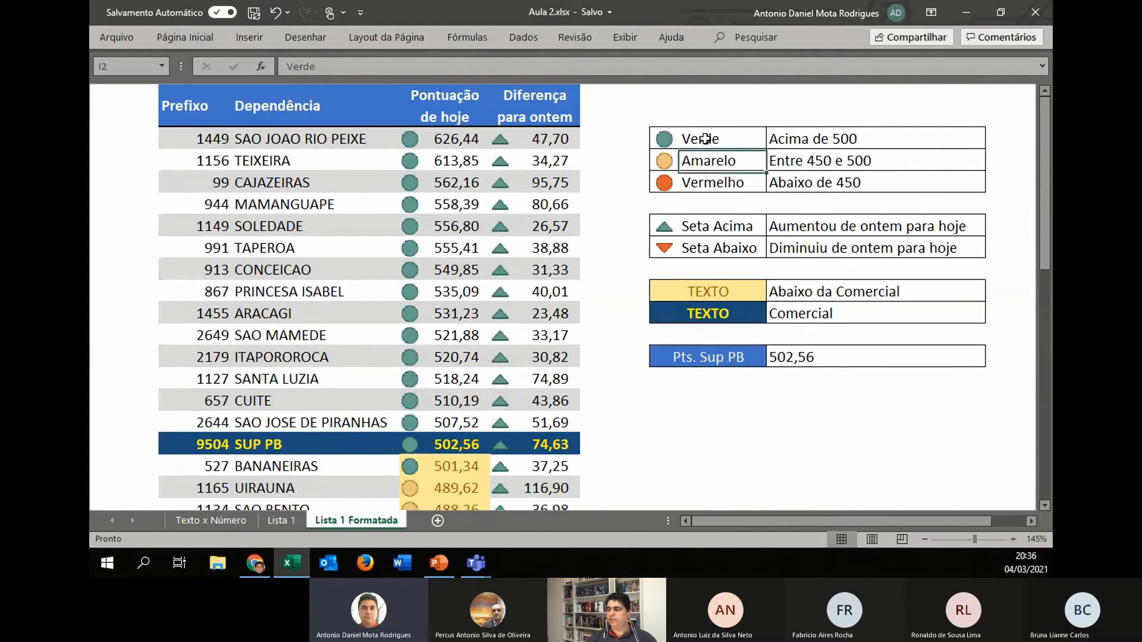
{"action": "left_click", "coordinate": [412, 143]}
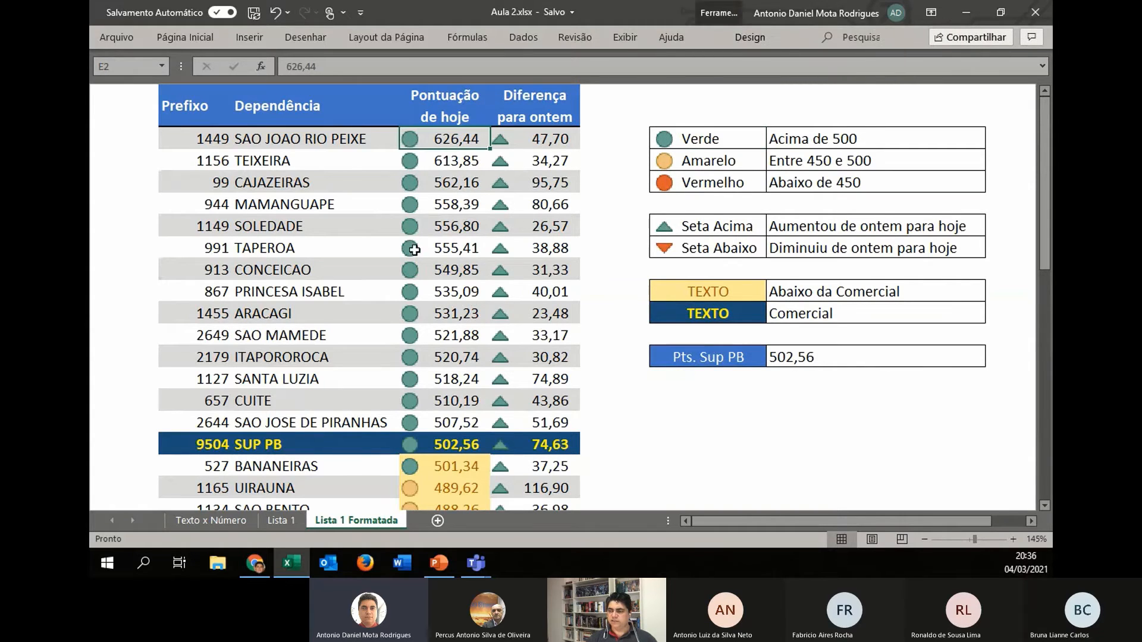
{"action": "left_click", "coordinate": [809, 140]}
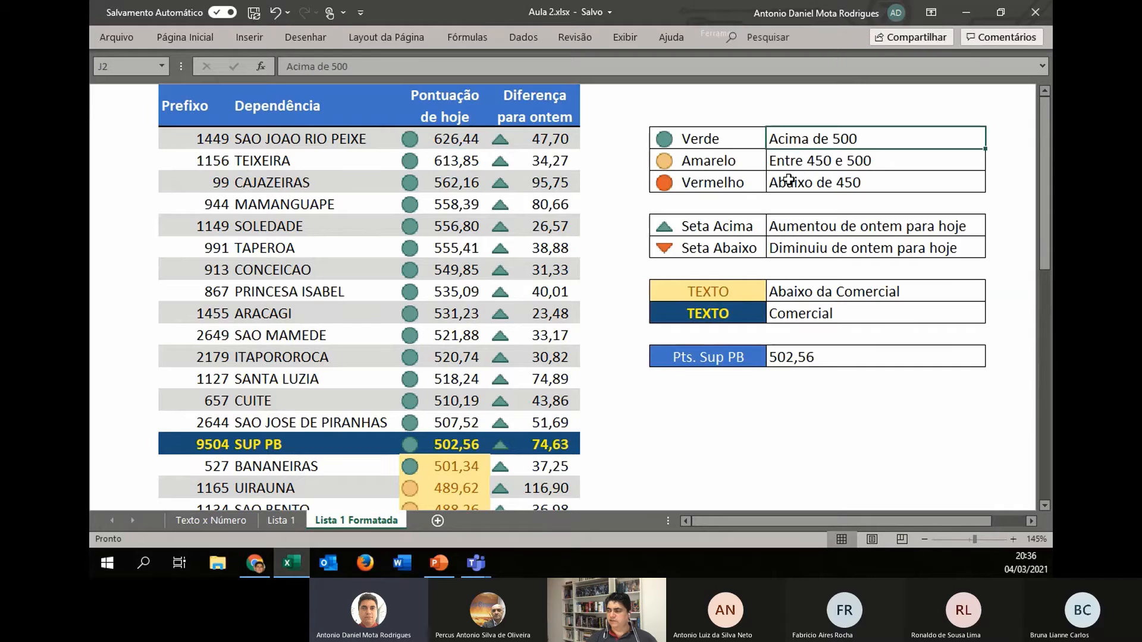
{"action": "left_click", "coordinate": [691, 143]}
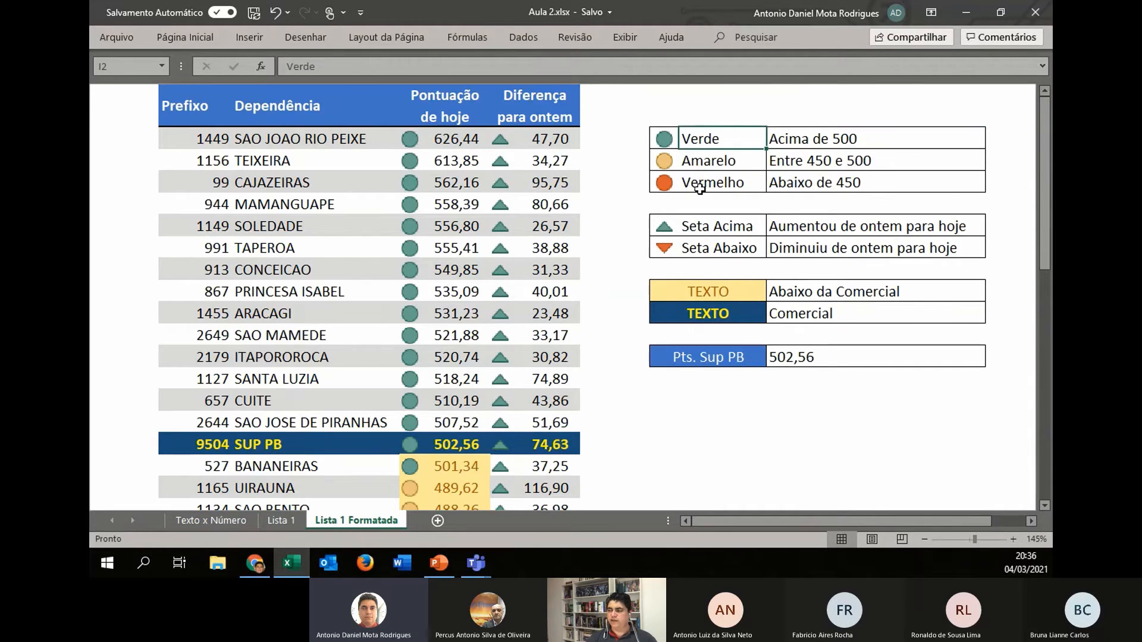
{"action": "left_click", "coordinate": [797, 166]}
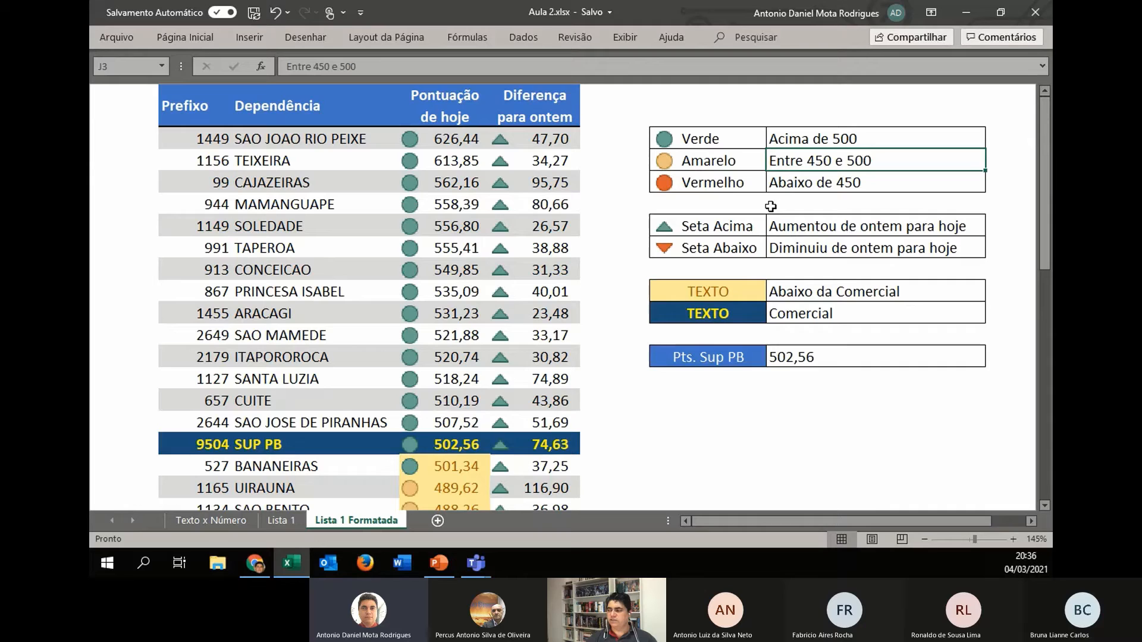
{"action": "left_click", "coordinate": [672, 163]}
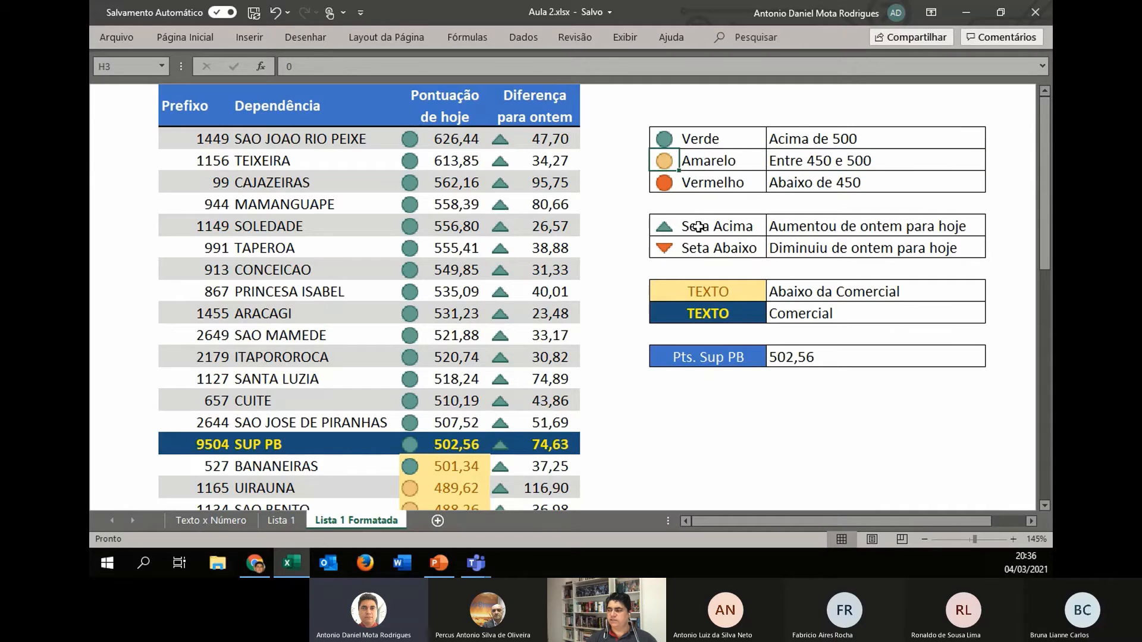
{"action": "left_click", "coordinate": [823, 189]}
{"action": "left_click", "coordinate": [661, 182]}
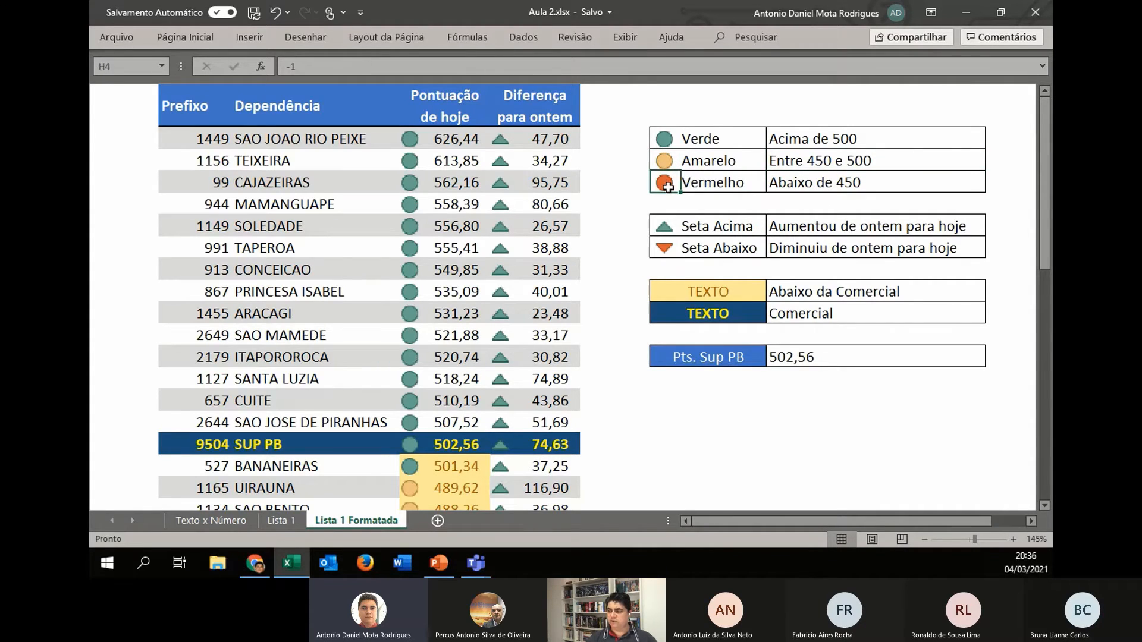
Inspect the coloured circles down the Pontuação de hoje column, checking where the green, yellow and red groups begin and end.
{"action": "left_click", "coordinate": [411, 146]}
{"action": "scroll", "coordinate": [420, 345], "scroll_direction": "down", "scroll_amount": 3}
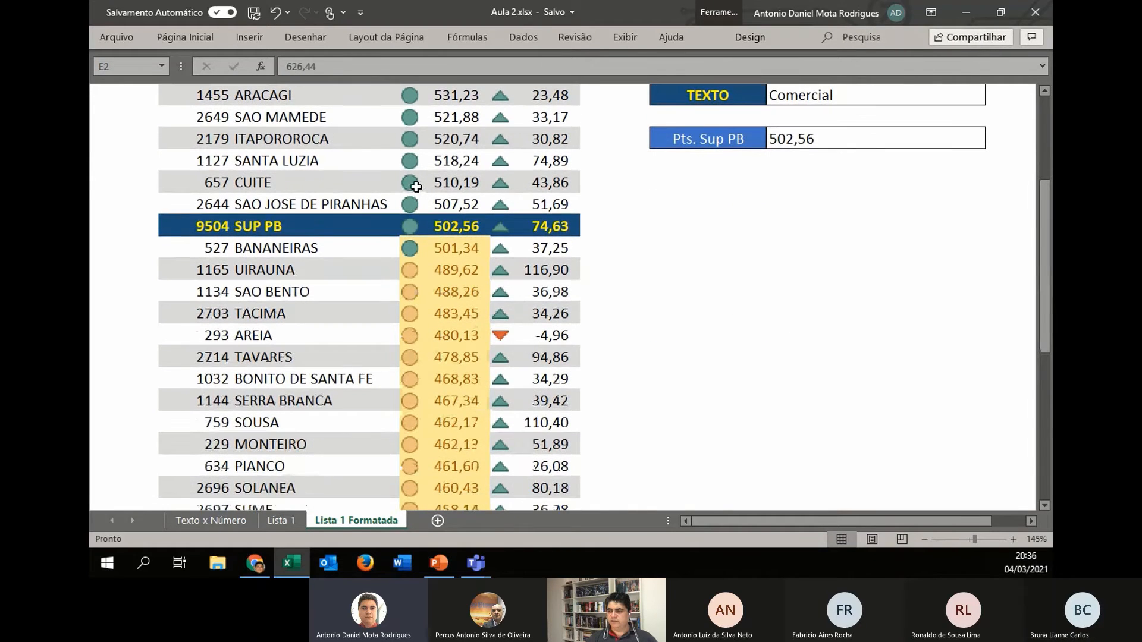
{"action": "left_click", "coordinate": [416, 184]}
{"action": "scroll", "coordinate": [409, 305], "scroll_direction": "down", "scroll_amount": 3}
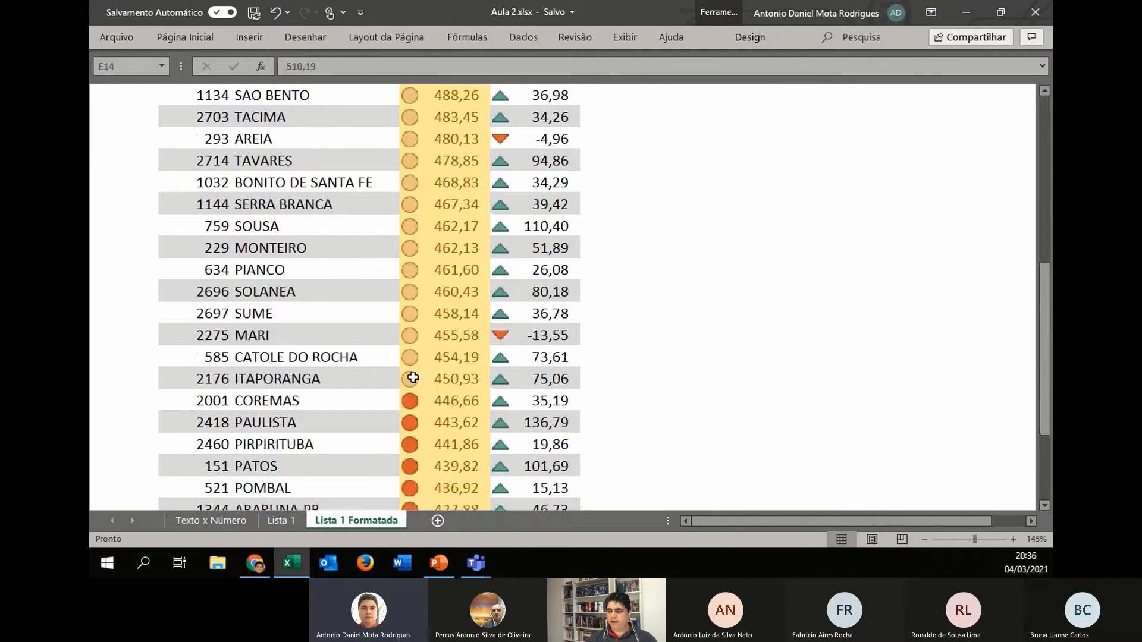
{"action": "left_click", "coordinate": [422, 384]}
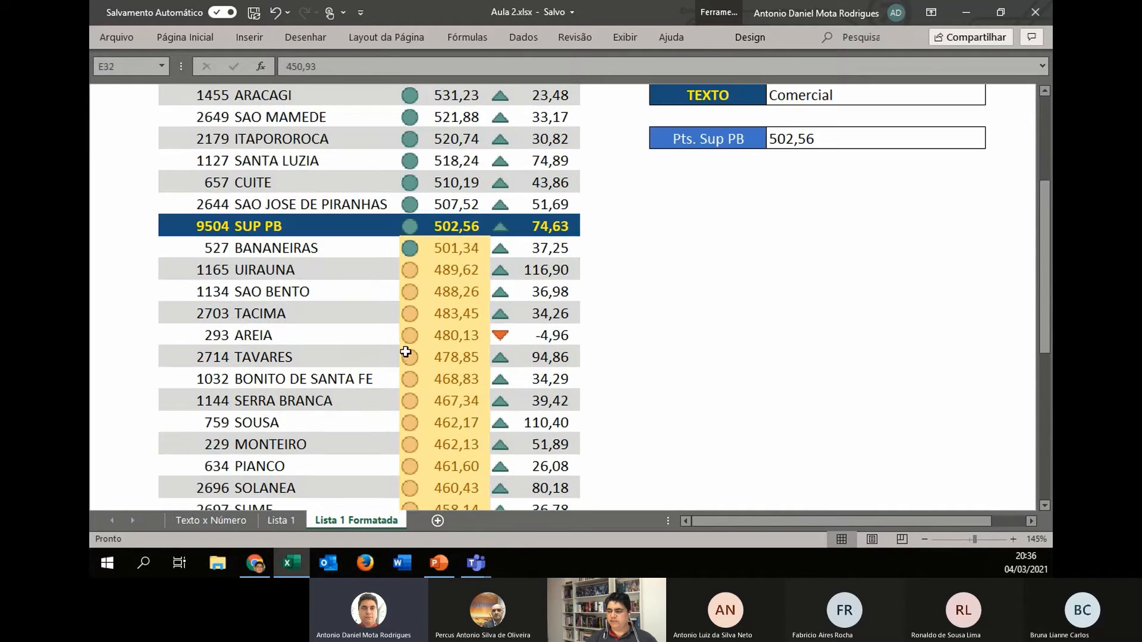
{"action": "scroll", "coordinate": [417, 316], "scroll_direction": "up", "scroll_amount": 3}
{"action": "left_click", "coordinate": [410, 270]}
{"action": "scroll", "coordinate": [436, 273], "scroll_direction": "down", "scroll_amount": 5}
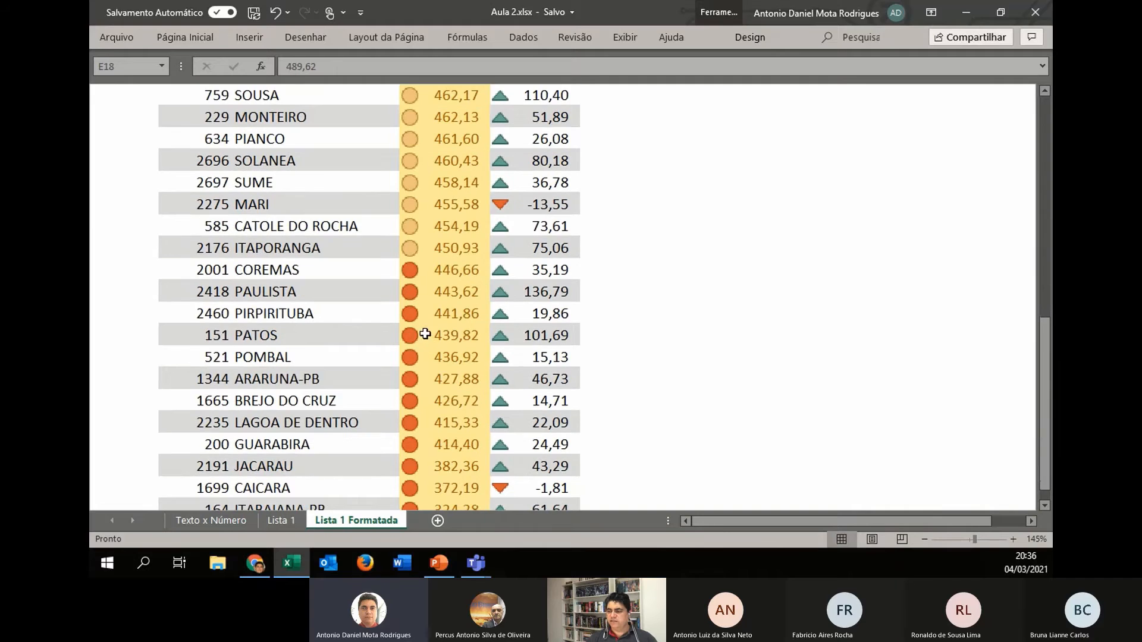
{"action": "left_click", "coordinate": [436, 273]}
{"action": "scroll", "coordinate": [431, 333], "scroll_direction": "down", "scroll_amount": 4}
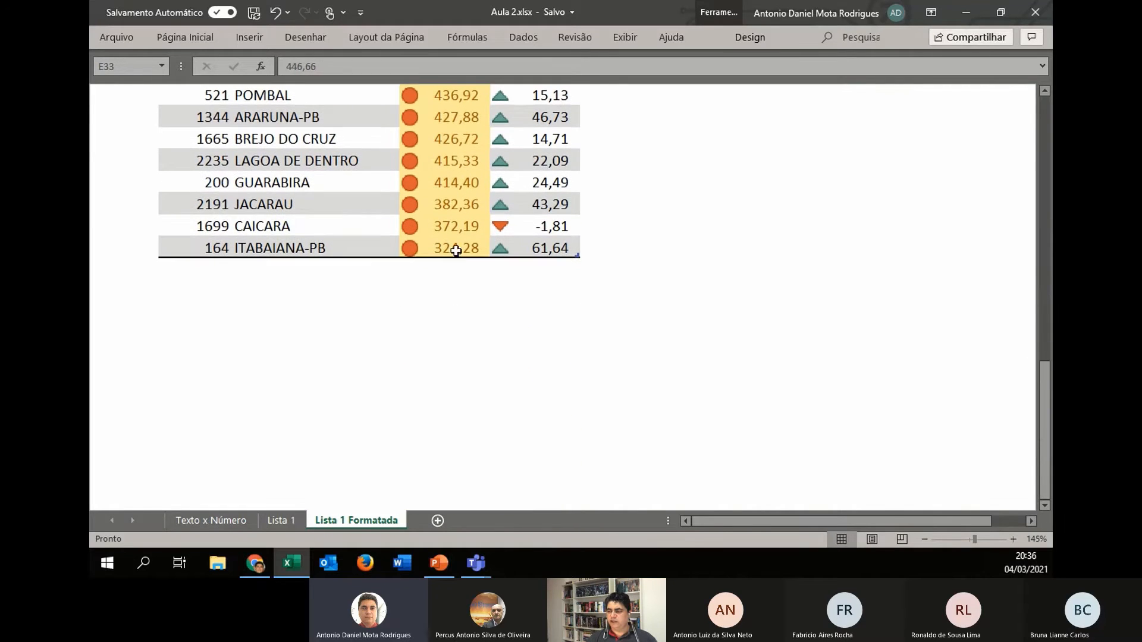
{"action": "left_click", "coordinate": [454, 253]}
{"action": "scroll", "coordinate": [455, 319], "scroll_direction": "up", "scroll_amount": 12}
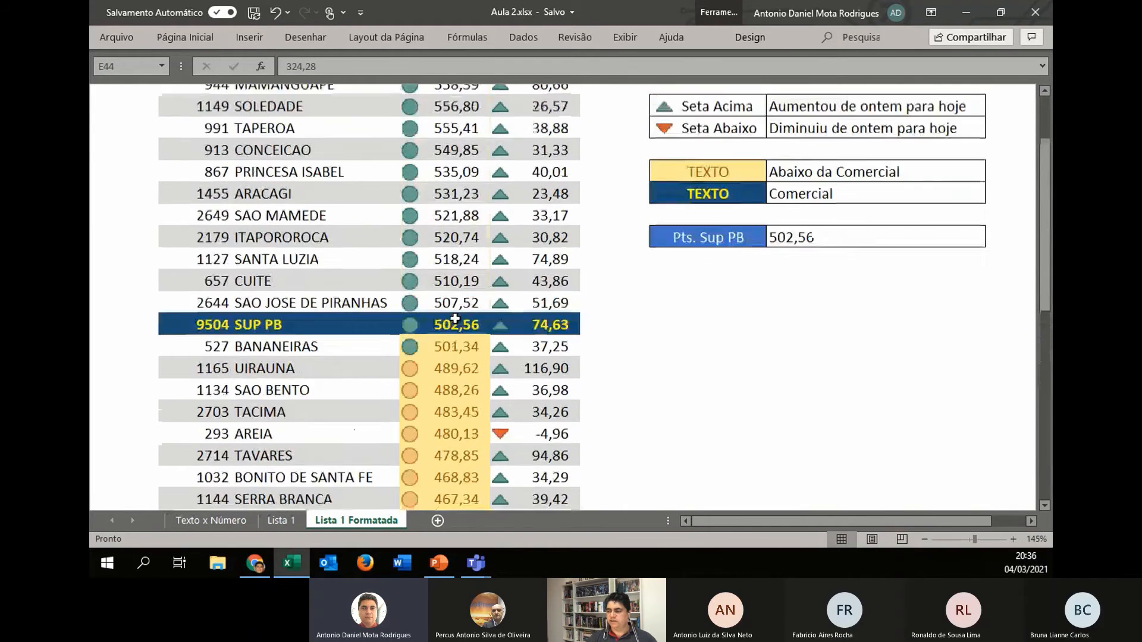
Compare the arrow icons in the Diferença para ontem column with the Seta Acima and Seta Abaixo legend entries.
{"action": "left_click", "coordinate": [536, 140]}
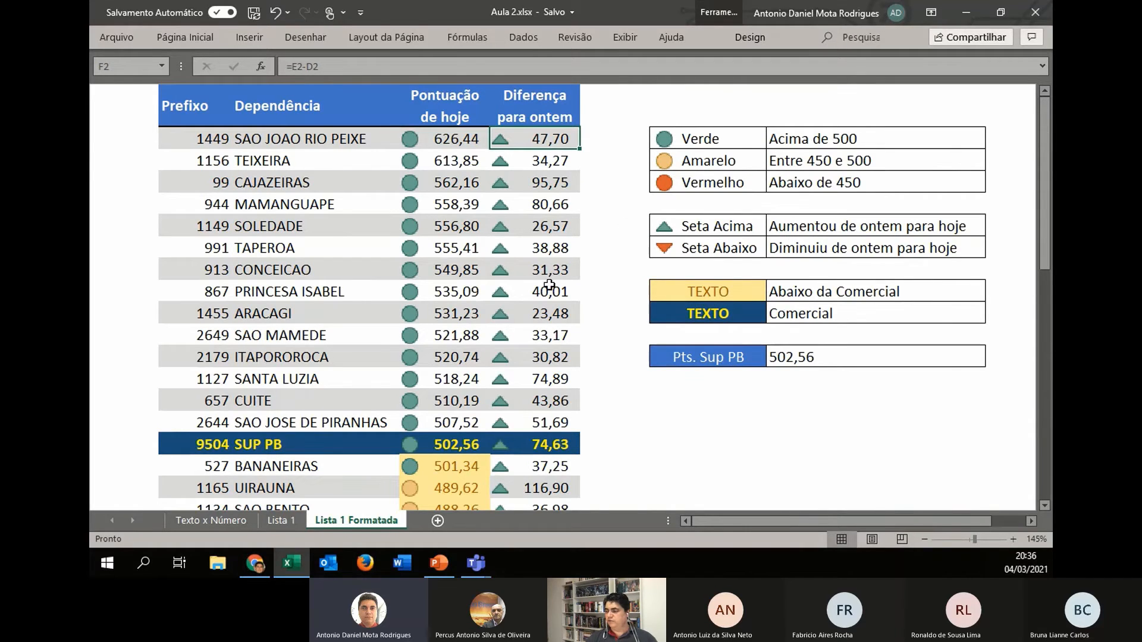
{"action": "left_click", "coordinate": [813, 229]}
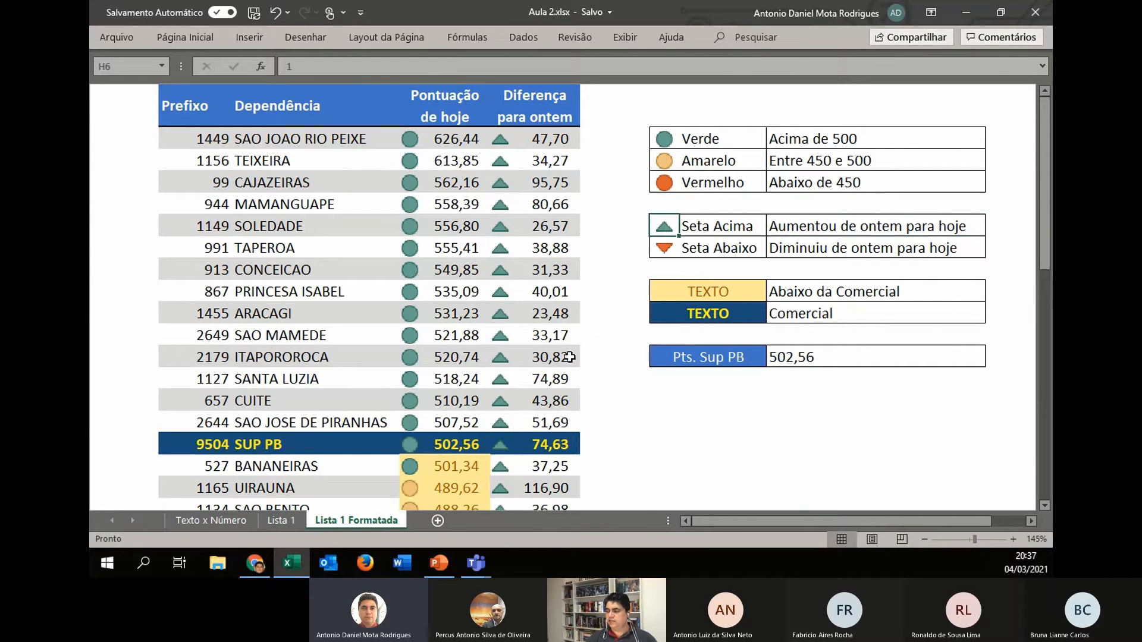
{"action": "scroll", "coordinate": [530, 382], "scroll_direction": "down", "scroll_amount": 3}
{"action": "left_click", "coordinate": [538, 335]}
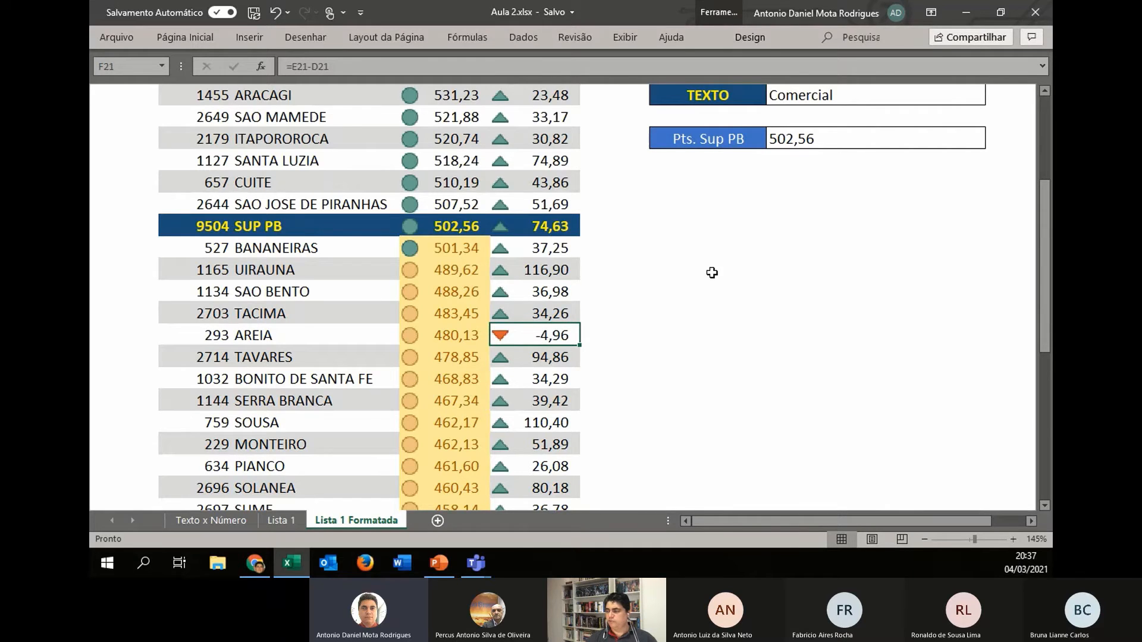
{"action": "scroll", "coordinate": [712, 272], "scroll_direction": "up", "scroll_amount": 2}
{"action": "scroll", "coordinate": [705, 255], "scroll_direction": "up", "scroll_amount": 1}
{"action": "left_click", "coordinate": [702, 162]}
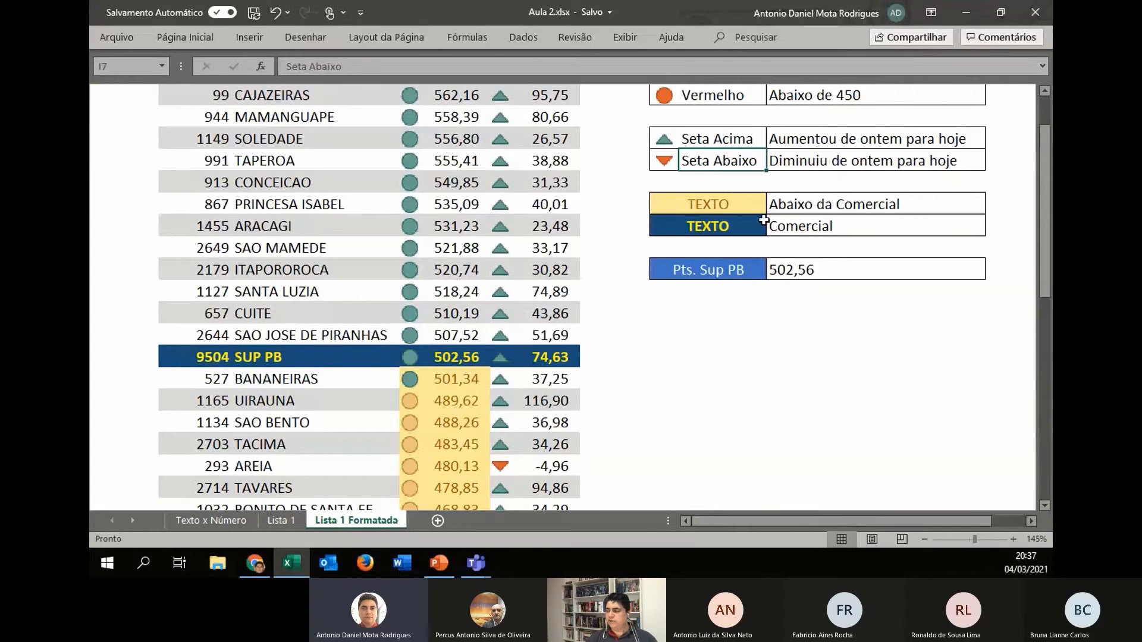
Compare the Abaixo da Comercial and Comercial legend styles with the highlighted SUP PB row and the yellow-shaded scores beneath it.
{"action": "left_click", "coordinate": [793, 209]}
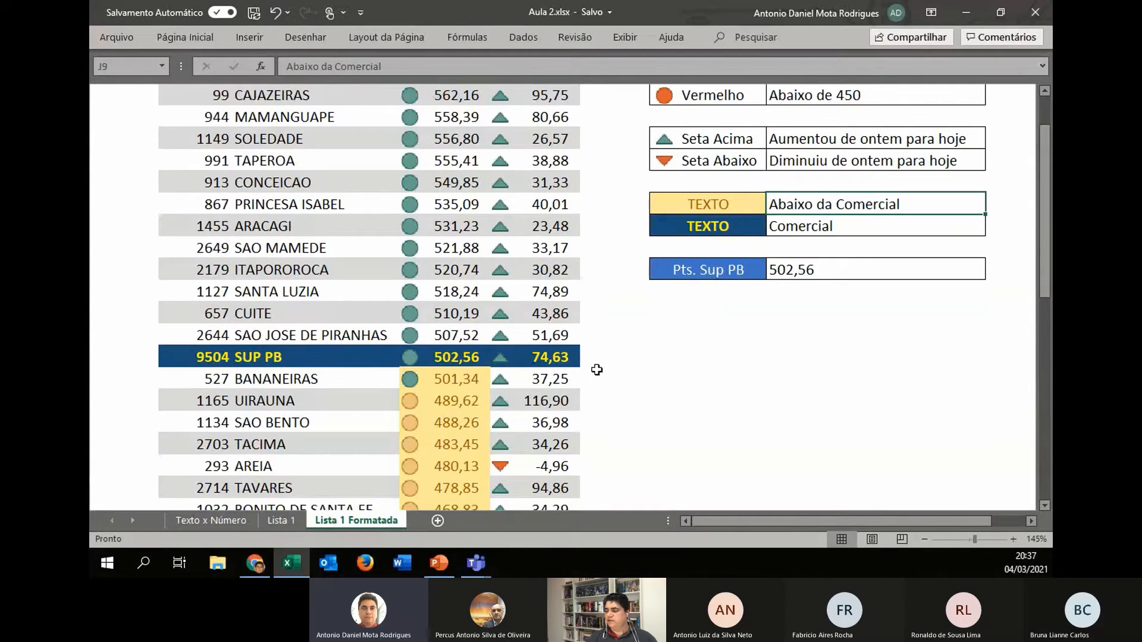
{"action": "left_click", "coordinate": [457, 402]}
{"action": "scroll", "coordinate": [456, 410], "scroll_direction": "down", "scroll_amount": 2}
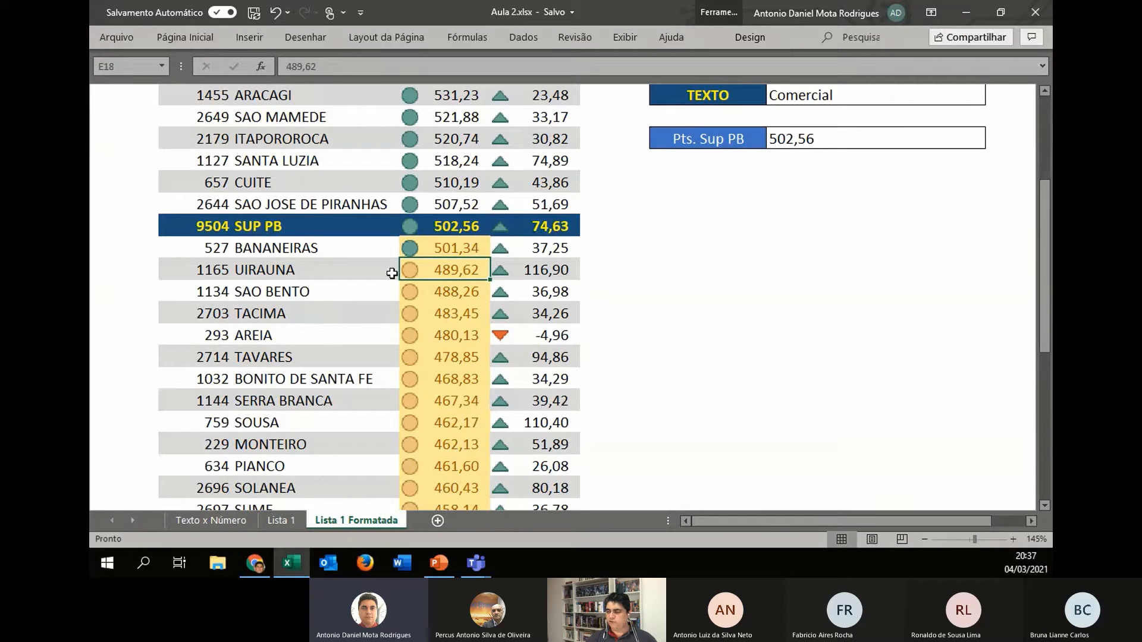
{"action": "left_click", "coordinate": [448, 225]}
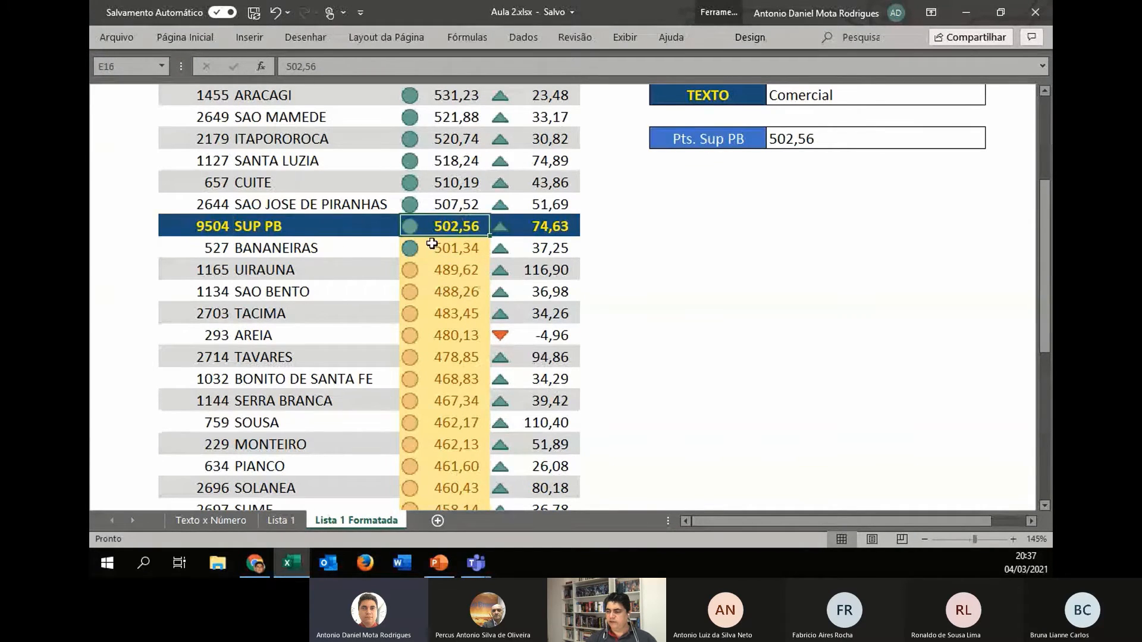
{"action": "left_click_drag", "start_coordinate": [195, 227], "coordinate": [546, 226]}
{"action": "left_click", "coordinate": [461, 273]}
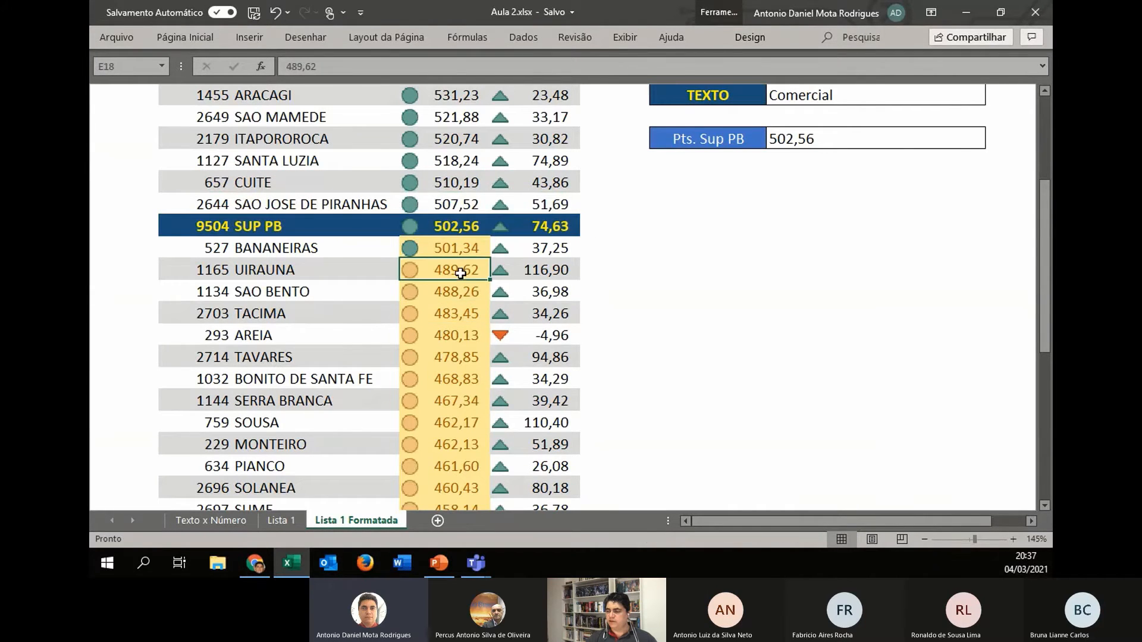
{"action": "scroll", "coordinate": [433, 447], "scroll_direction": "down", "scroll_amount": 2}
{"action": "scroll", "coordinate": [433, 447], "scroll_direction": "down", "scroll_amount": 4}
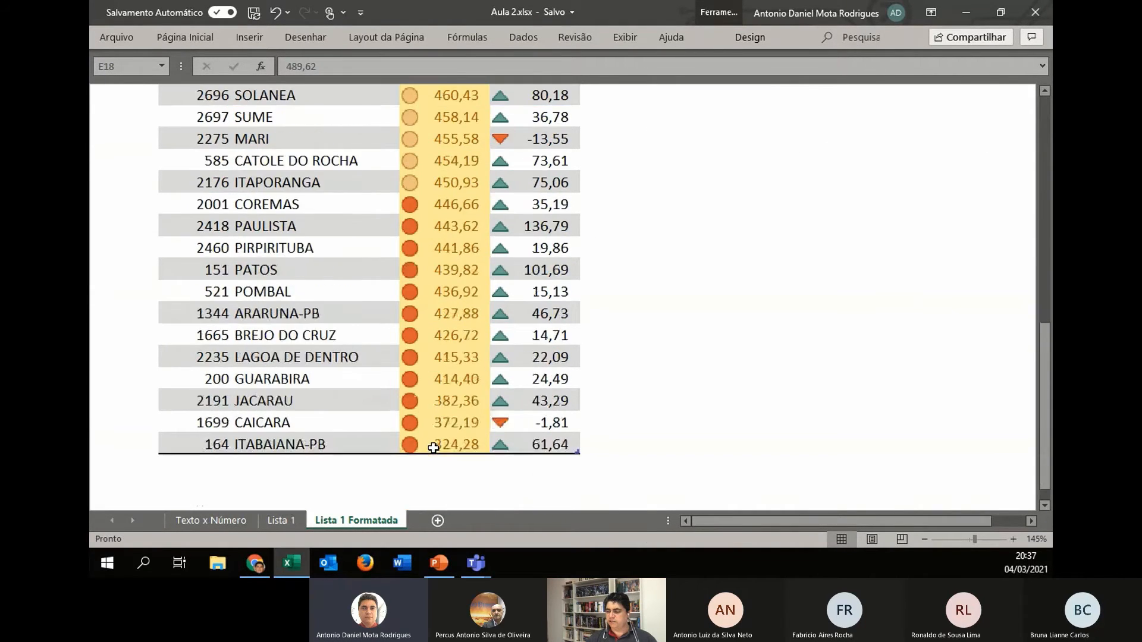
{"action": "scroll", "coordinate": [432, 397], "scroll_direction": "up", "scroll_amount": 7}
{"action": "scroll", "coordinate": [432, 397], "scroll_direction": "up", "scroll_amount": 3}
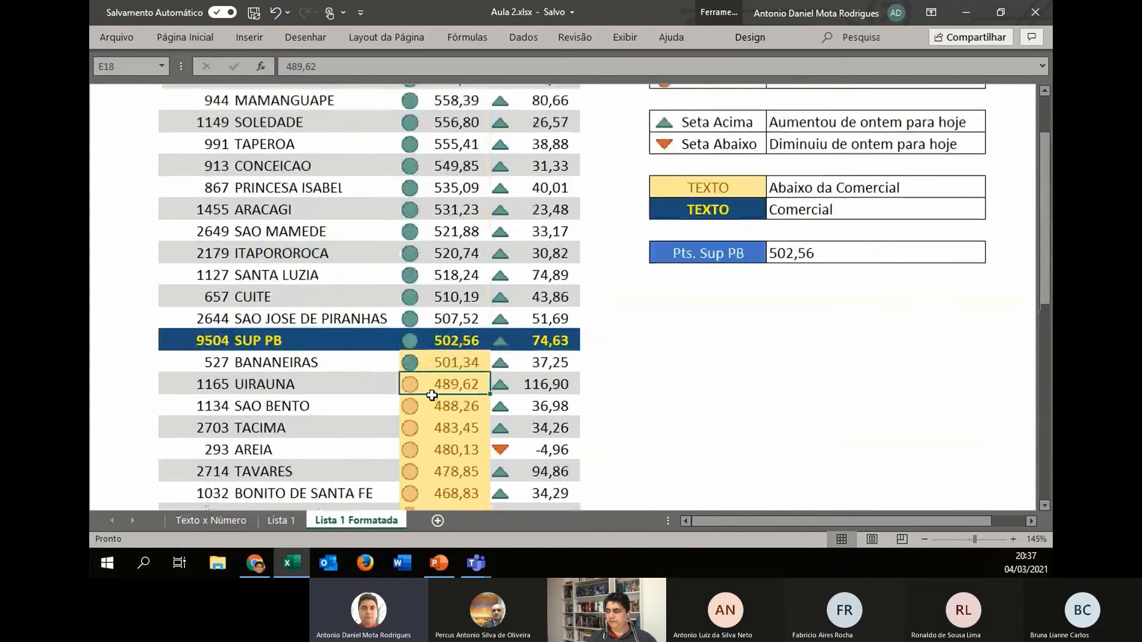
{"action": "scroll", "coordinate": [348, 352], "scroll_direction": "down", "scroll_amount": 1}
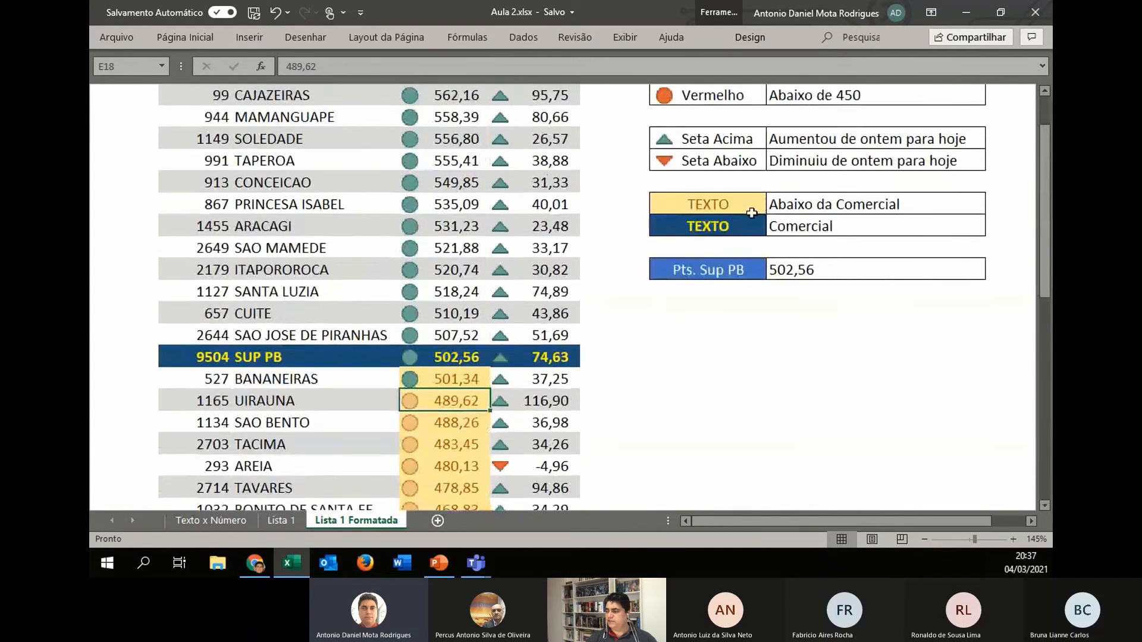
{"action": "left_click", "coordinate": [721, 228]}
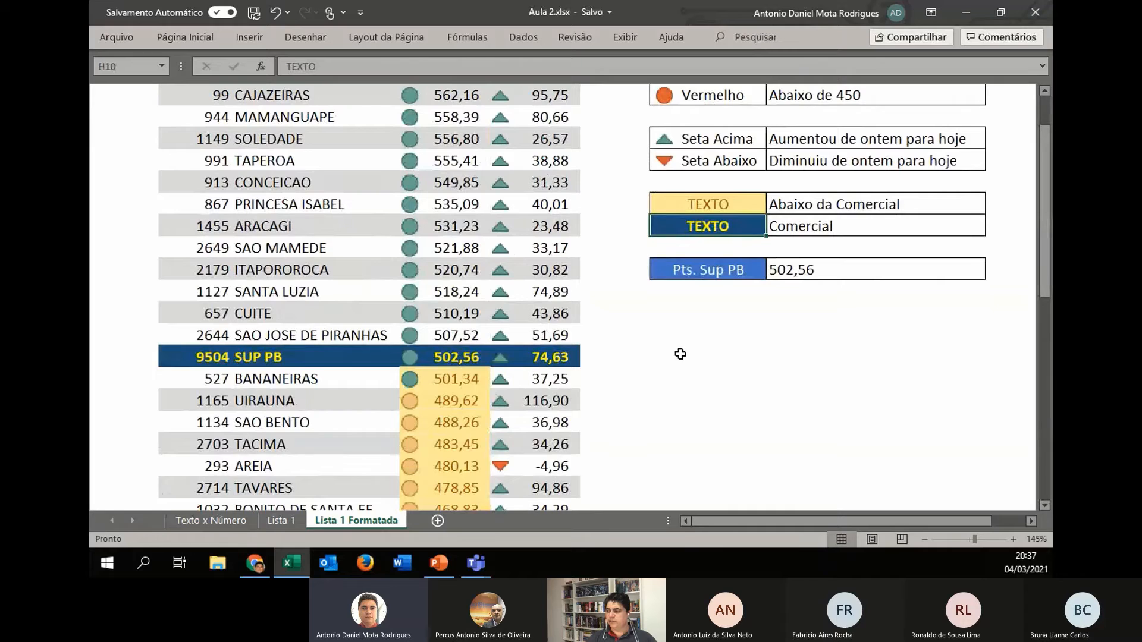
{"action": "scroll", "coordinate": [450, 361], "scroll_direction": "up", "scroll_amount": 2}
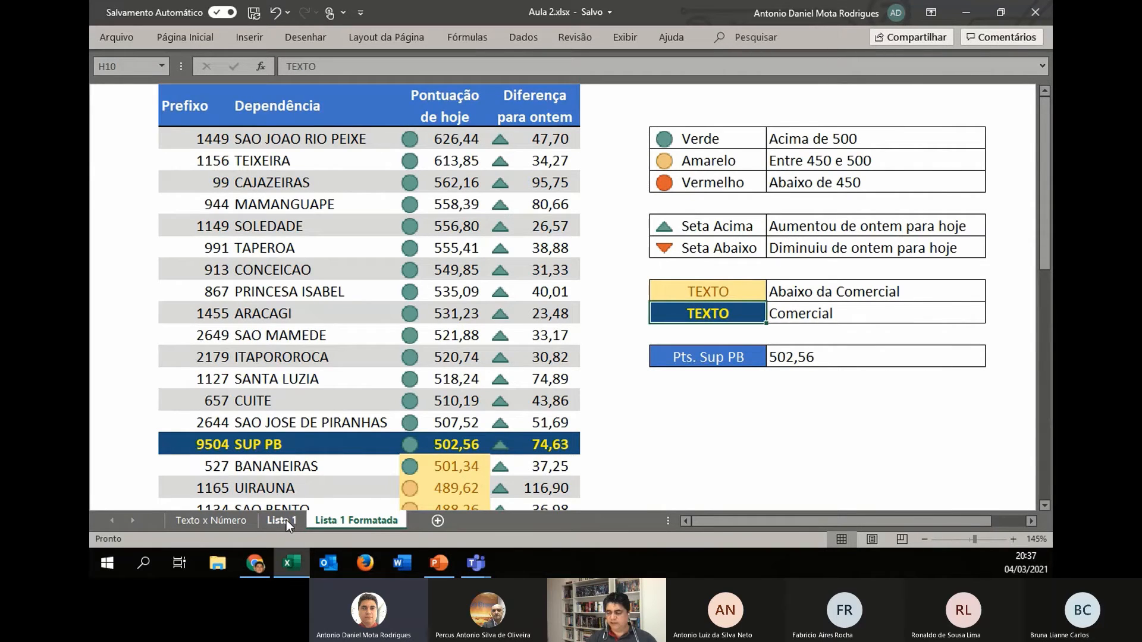
Copy the whole legend block, from Verde through Pts. Sup PB, from Lista 1 Formatada and paste it into Lista 1 at cell I2.
{"action": "left_click_drag", "start_coordinate": [661, 142], "coordinate": [817, 357]}
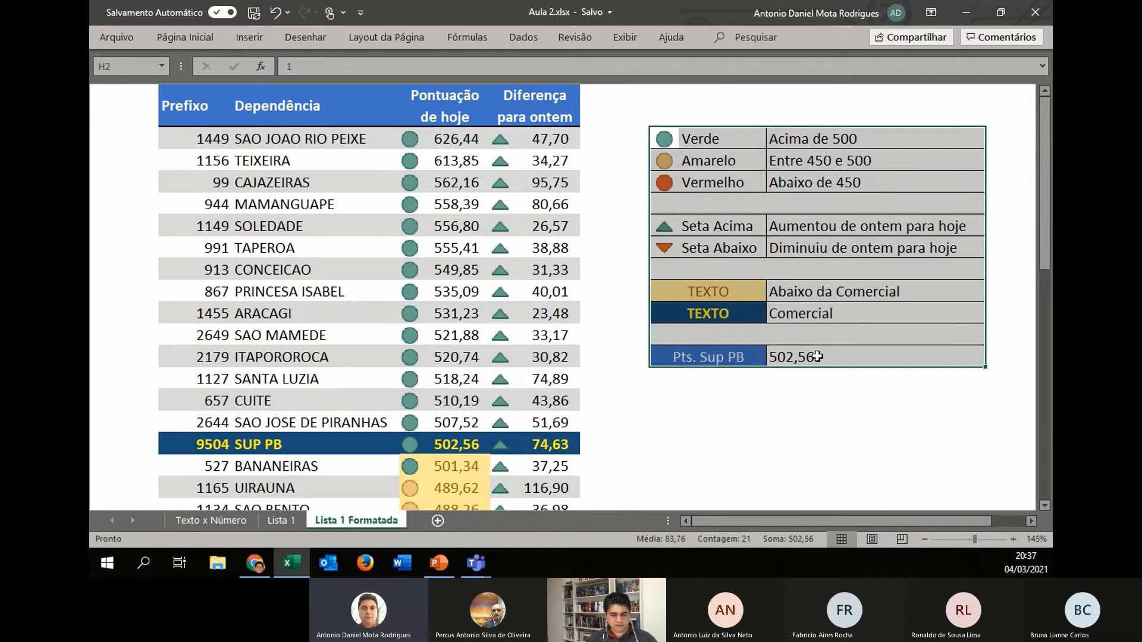
{"action": "key", "text": "ctrl+c"}
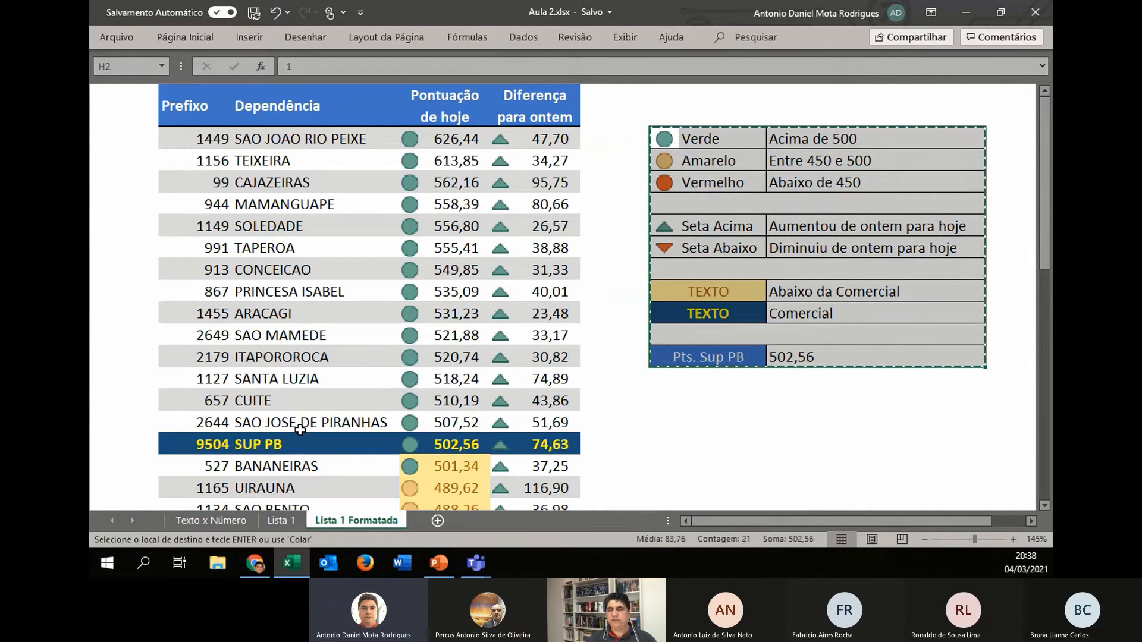
{"action": "left_click", "coordinate": [287, 520]}
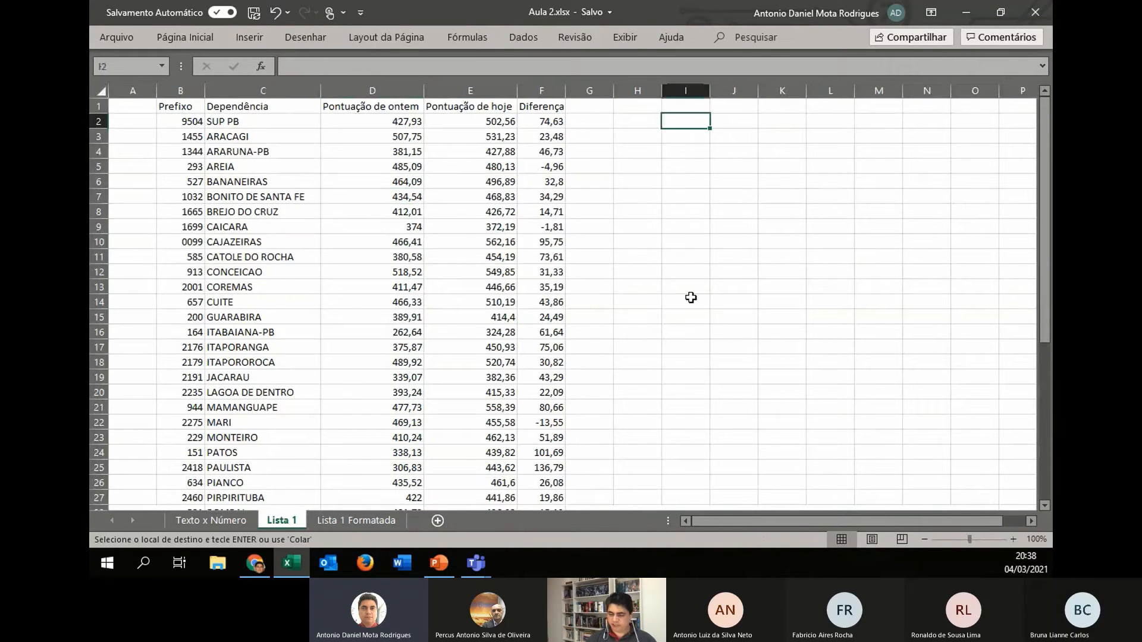
{"action": "key", "text": "Return"}
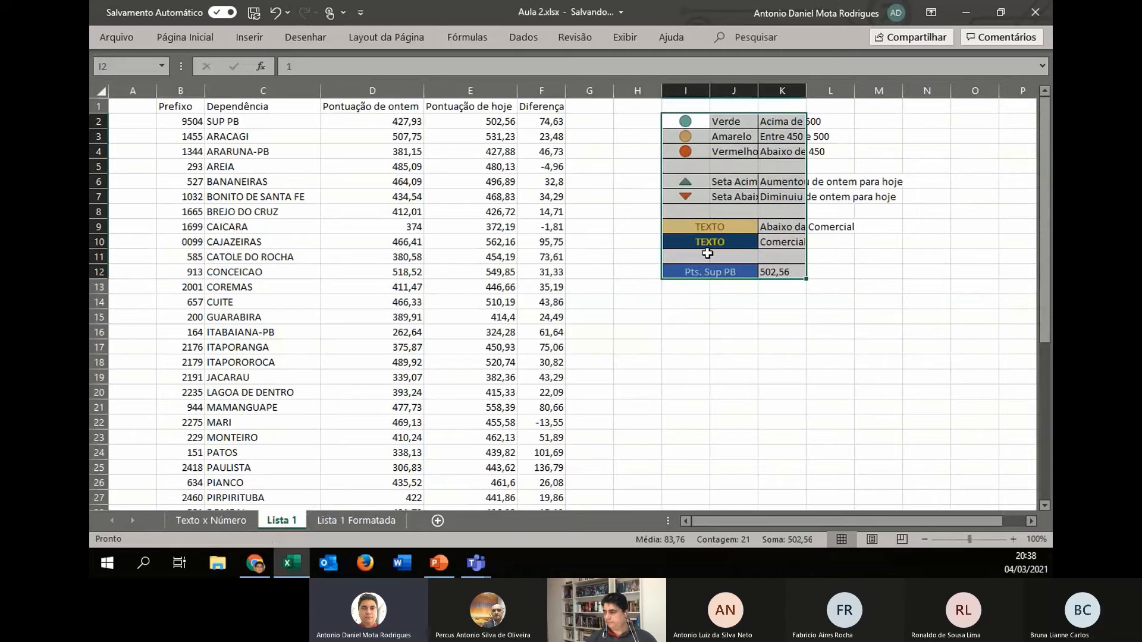
Copy the legend from Lista 1 Formatada again and apply only its column widths to the pasted legend at I2 in Lista 1.
{"action": "left_click", "coordinate": [349, 521]}
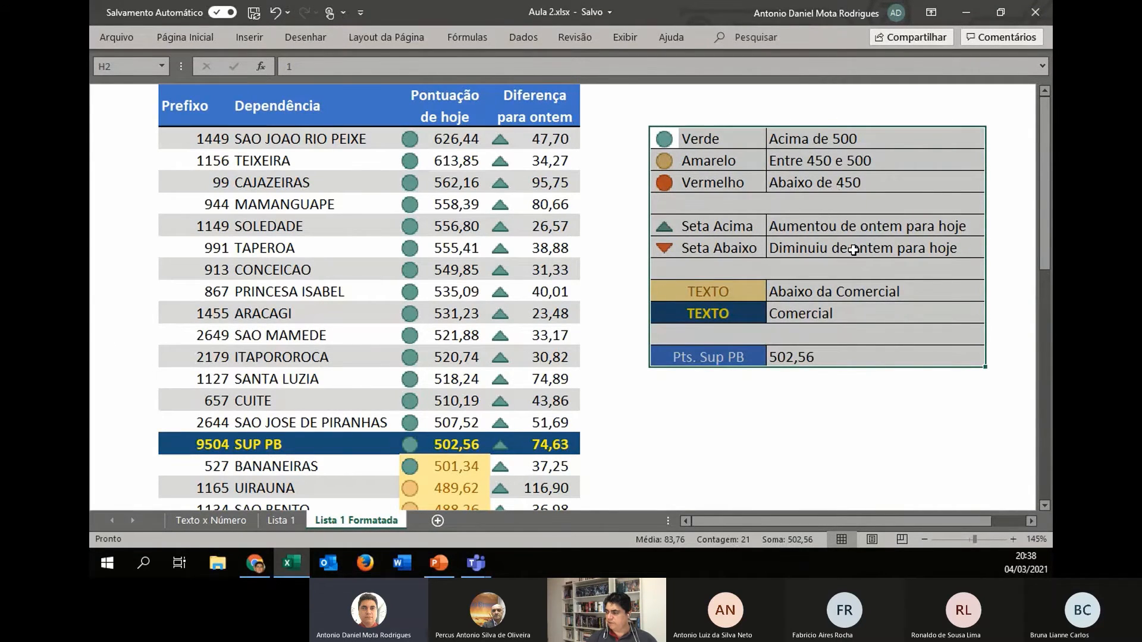
{"action": "left_click", "coordinate": [283, 522]}
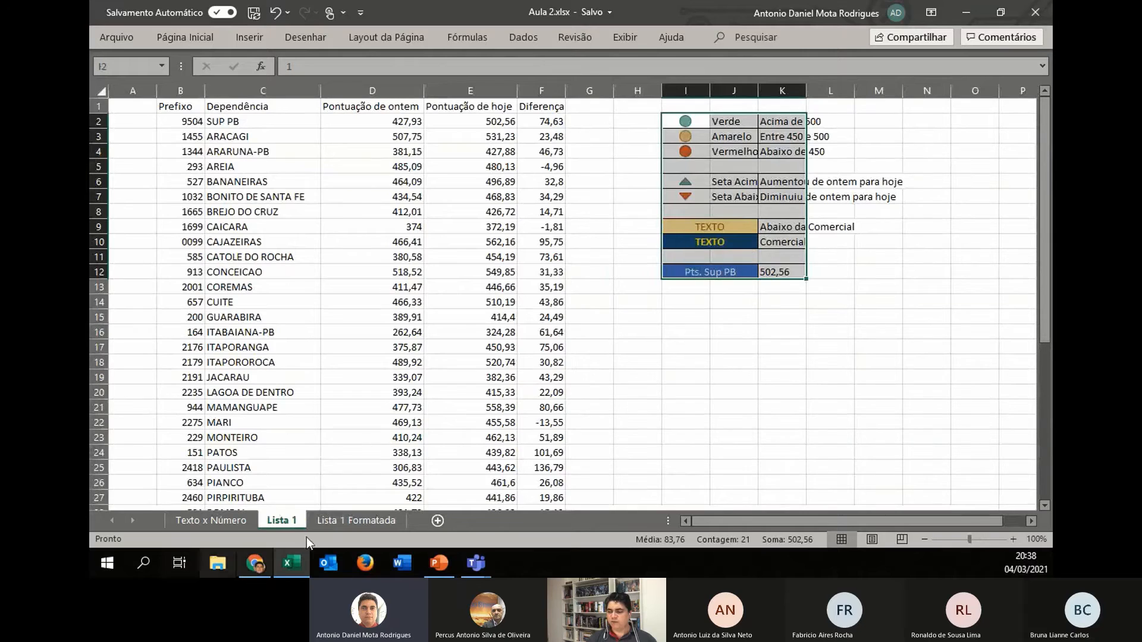
{"action": "left_click", "coordinate": [351, 520]}
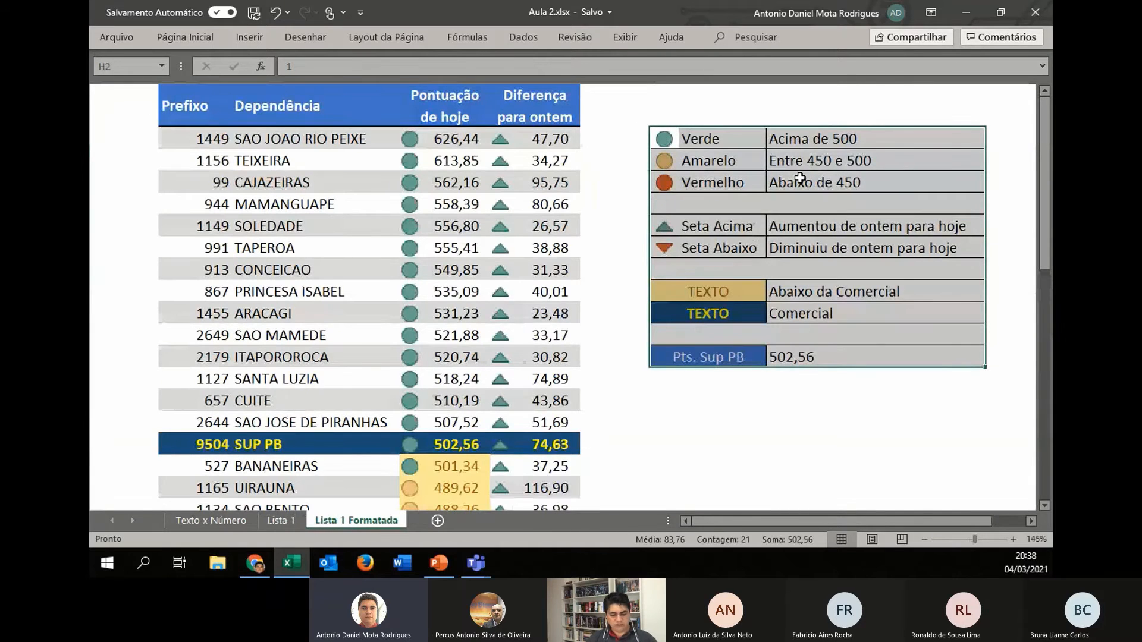
{"action": "key", "text": "ctrl+c"}
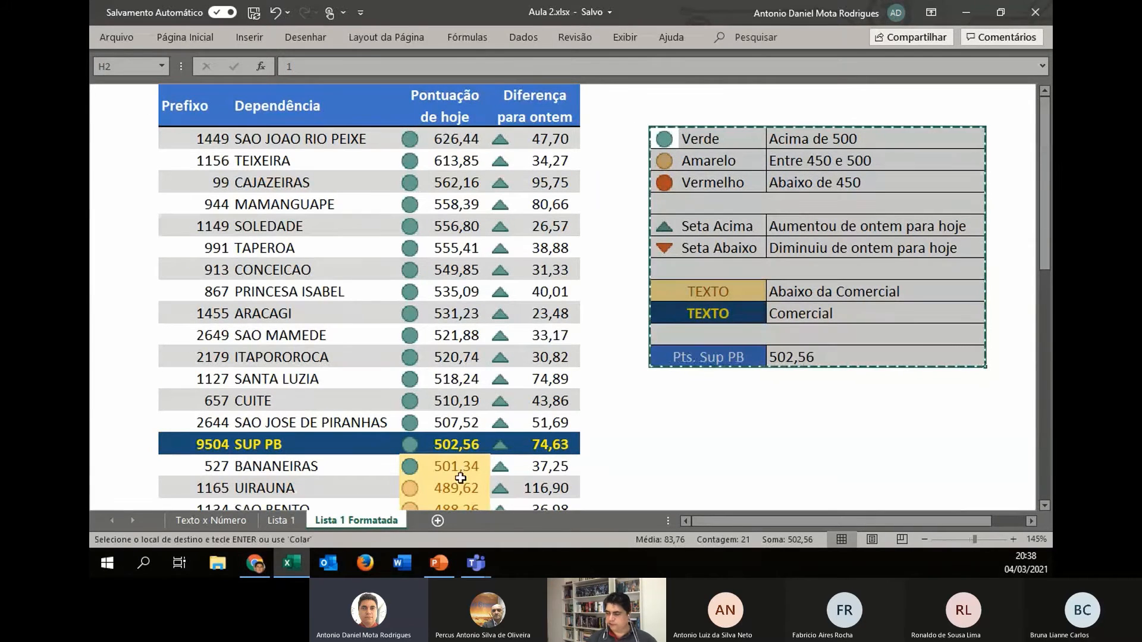
{"action": "left_click", "coordinate": [281, 520]}
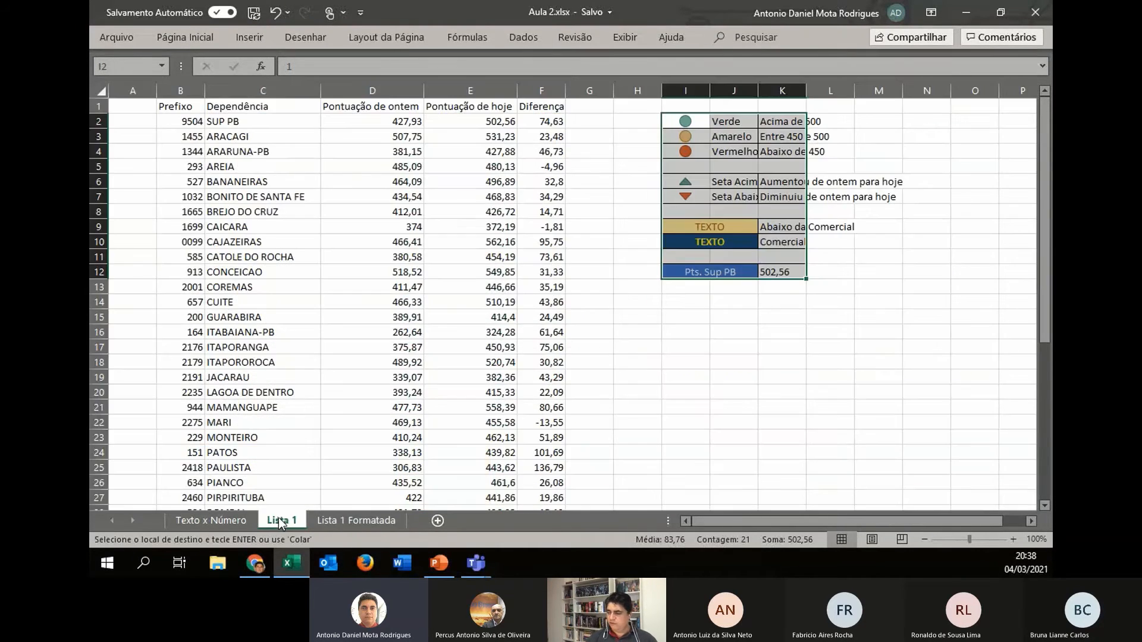
{"action": "right_click", "coordinate": [689, 122]}
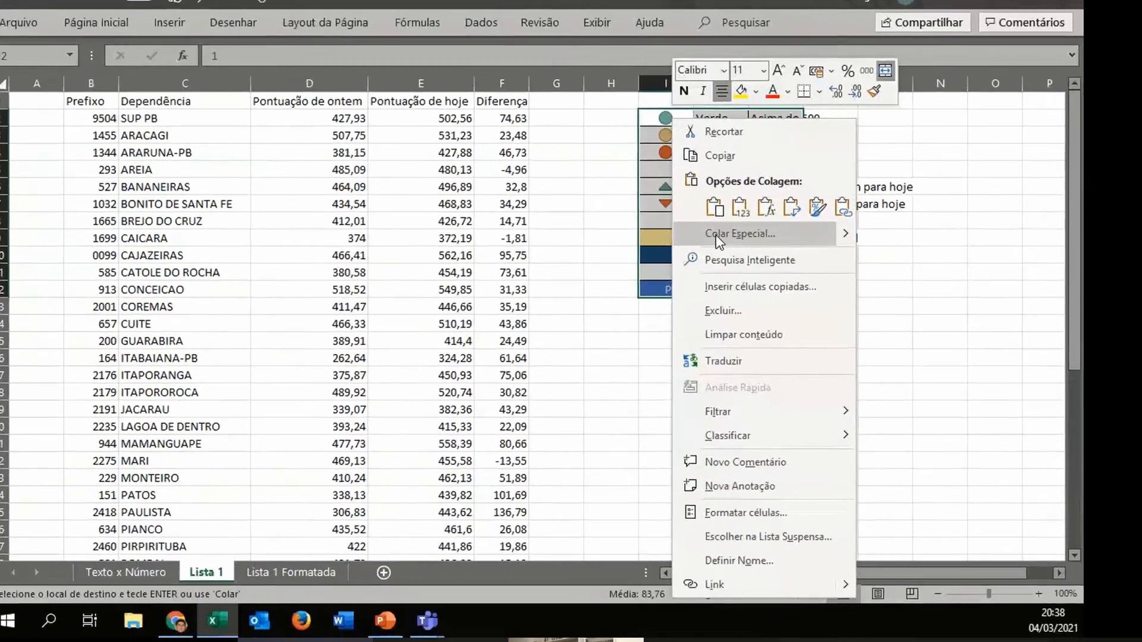
{"action": "left_click", "coordinate": [729, 223]}
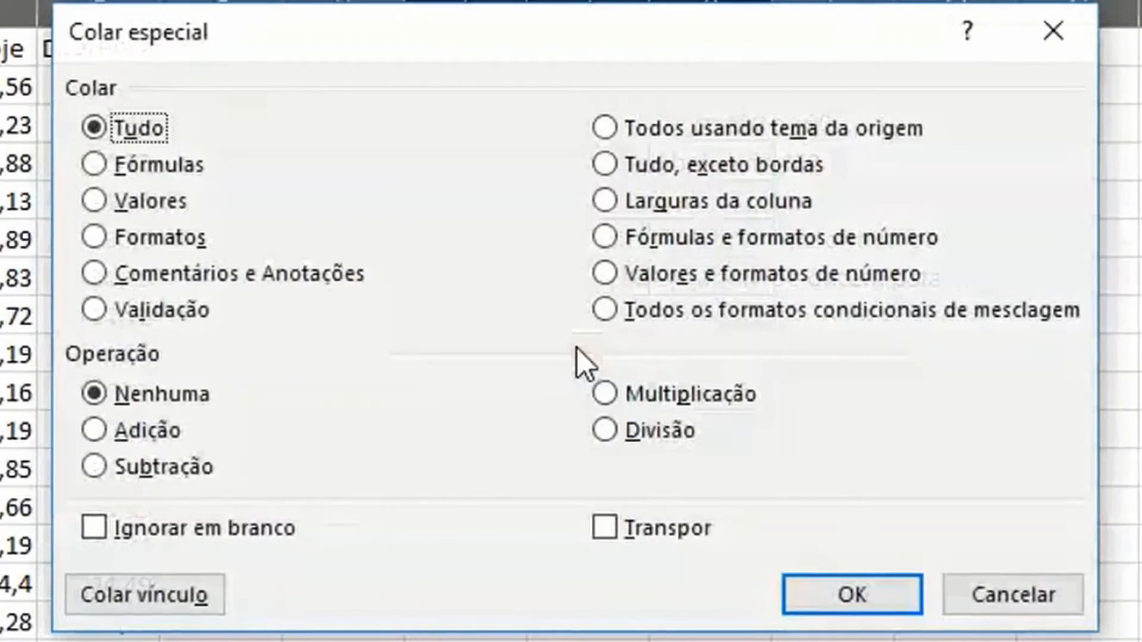
{"action": "left_click", "coordinate": [686, 204]}
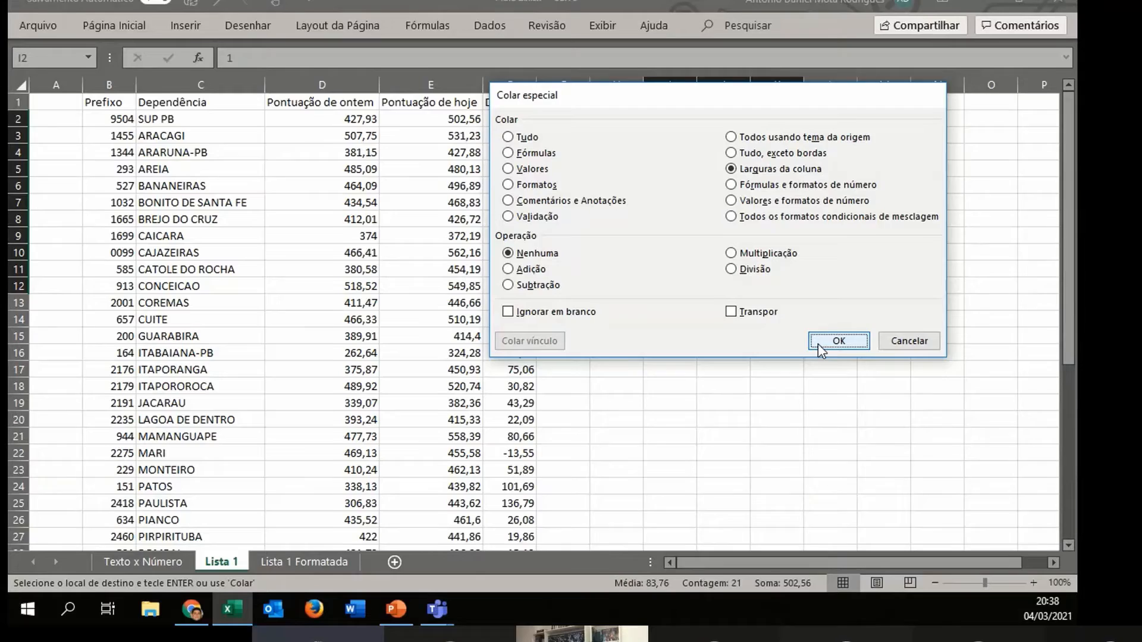
{"action": "left_click", "coordinate": [852, 582]}
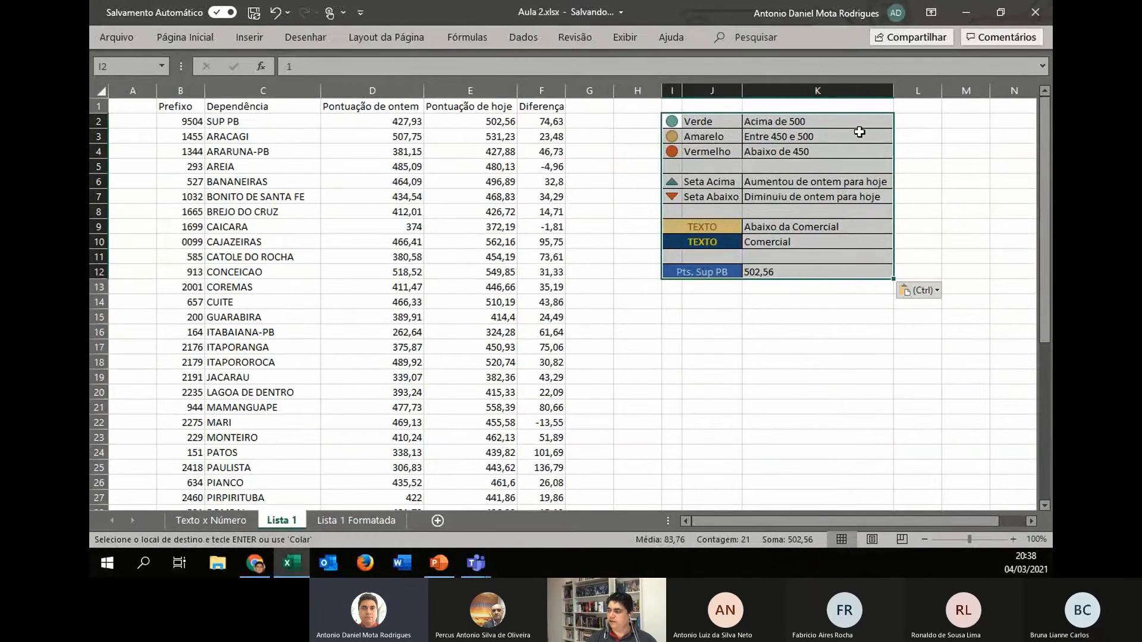
{"action": "left_click", "coordinate": [753, 156]}
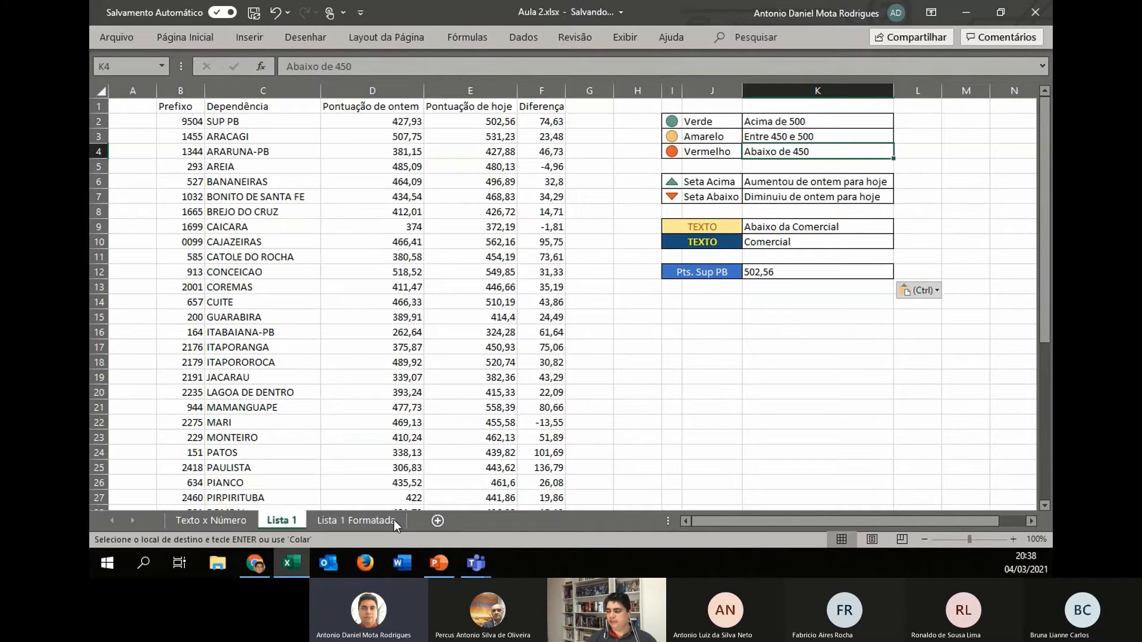
Check the clean background of Lista 1 Formatada and hide the gridlines on the Lista 1 sheet to match.
{"action": "left_click", "coordinate": [372, 521]}
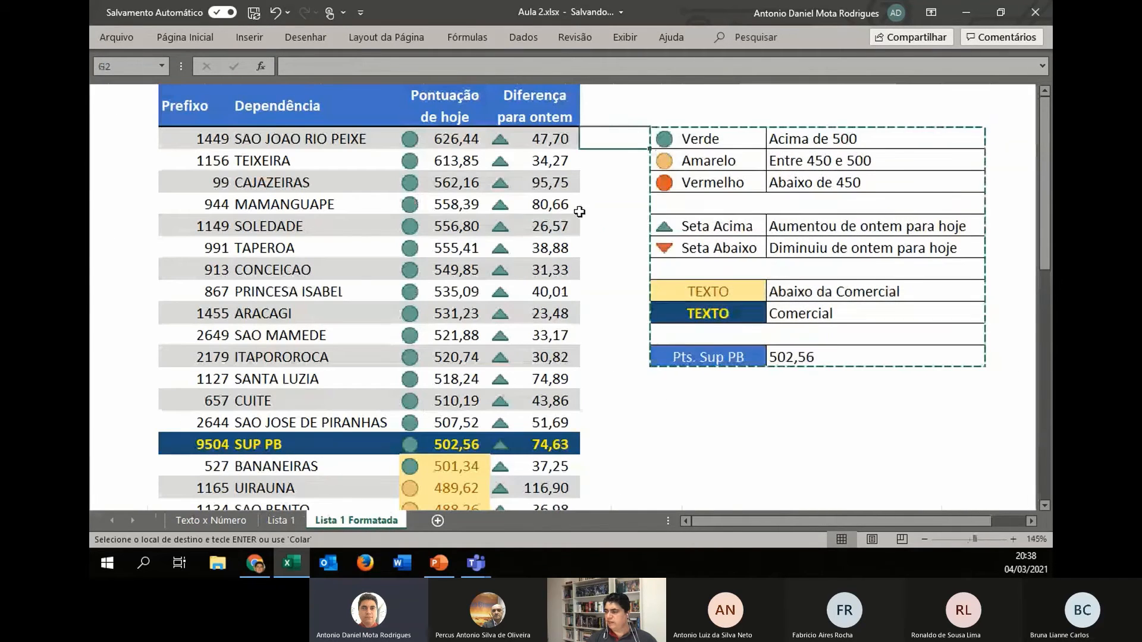
{"action": "left_click", "coordinate": [637, 440]}
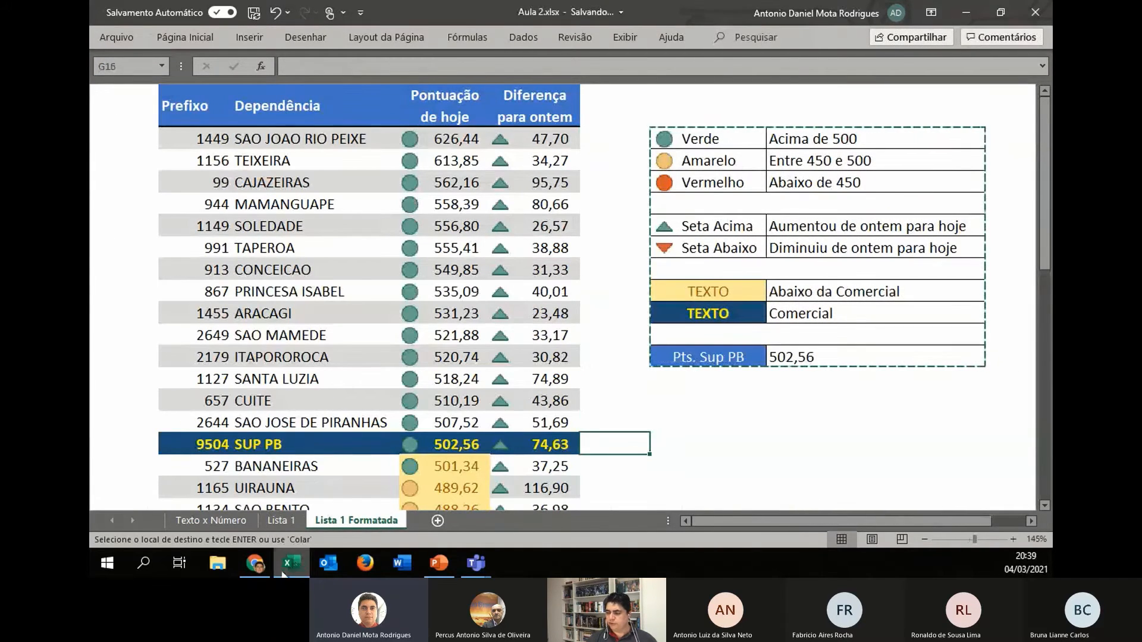
{"action": "left_click", "coordinate": [277, 520]}
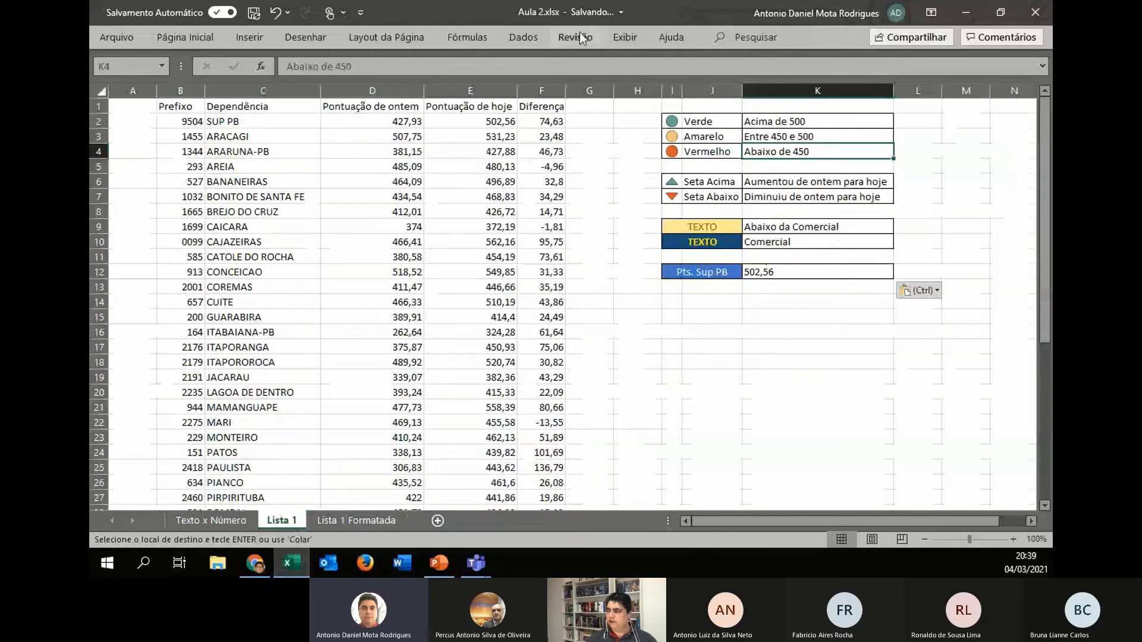
{"action": "left_click", "coordinate": [620, 40]}
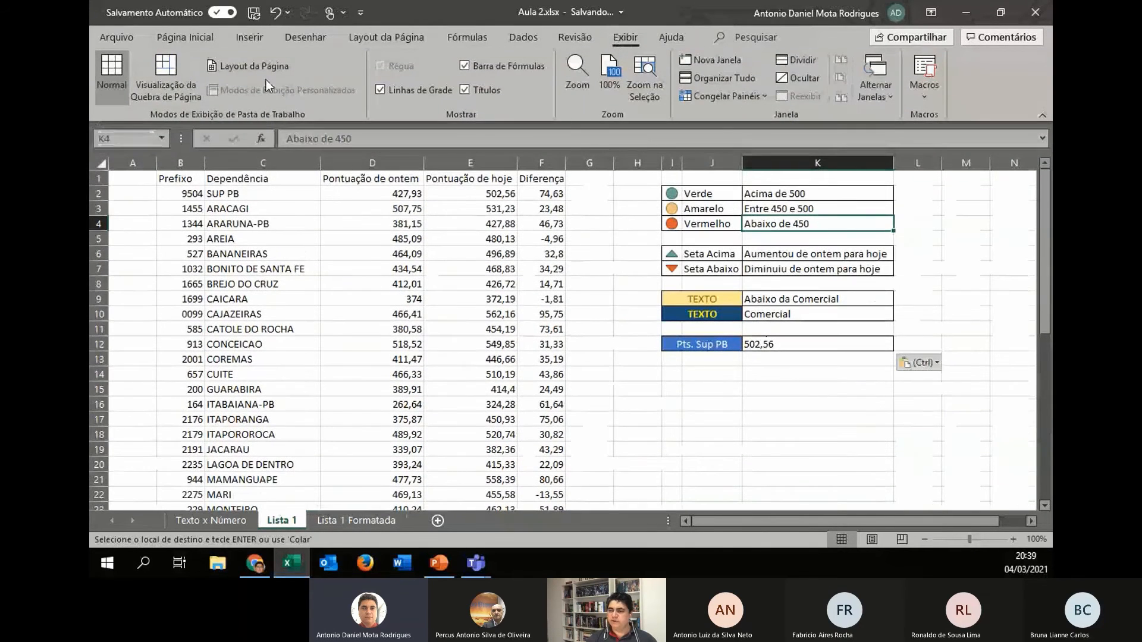
{"action": "left_click", "coordinate": [420, 93]}
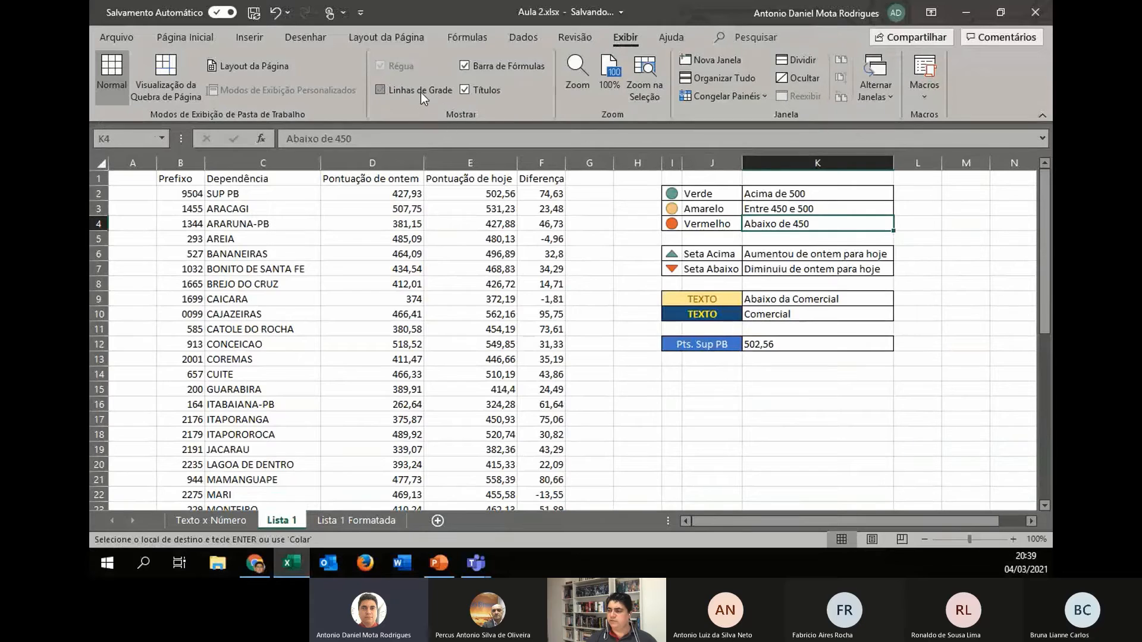
{"action": "left_click", "coordinate": [613, 343]}
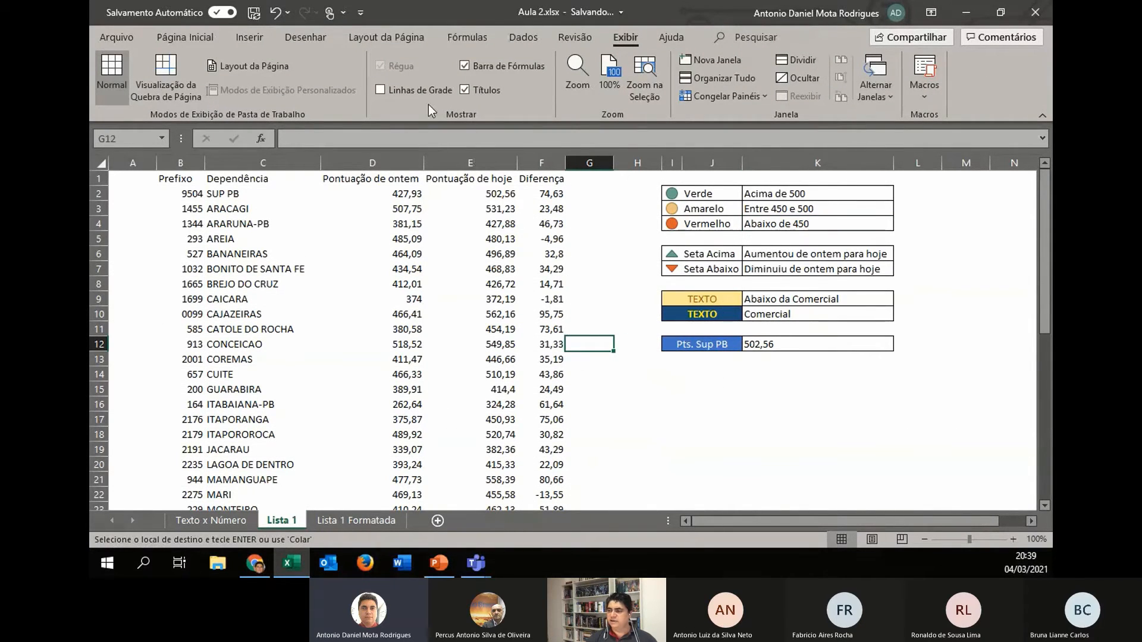
{"action": "double_click", "coordinate": [627, 34]}
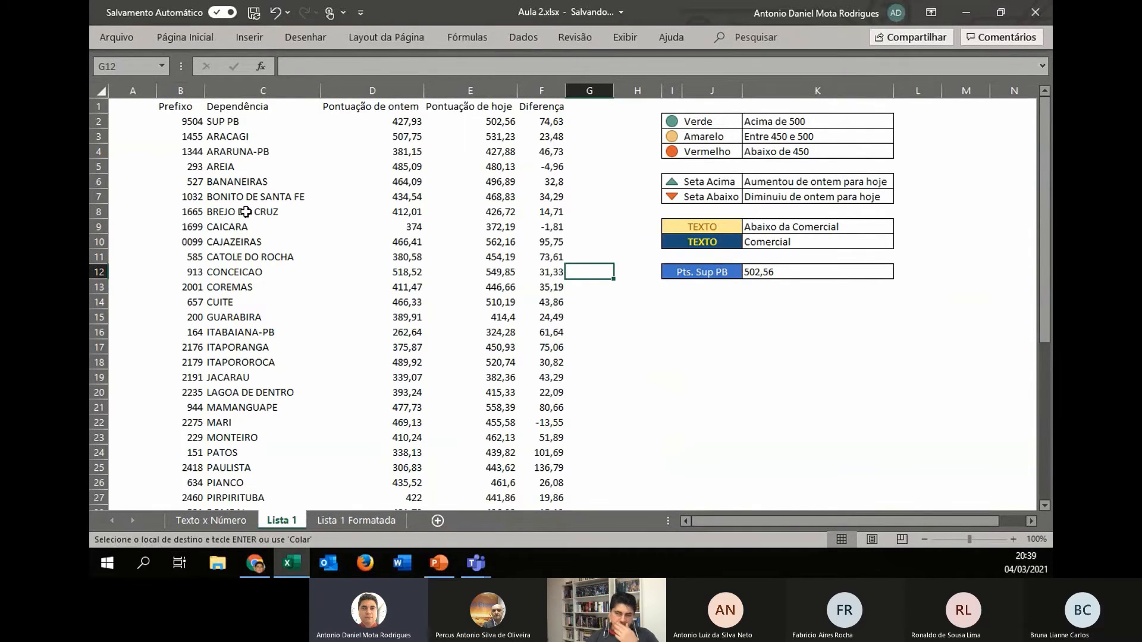
{"action": "left_click", "coordinate": [124, 149]}
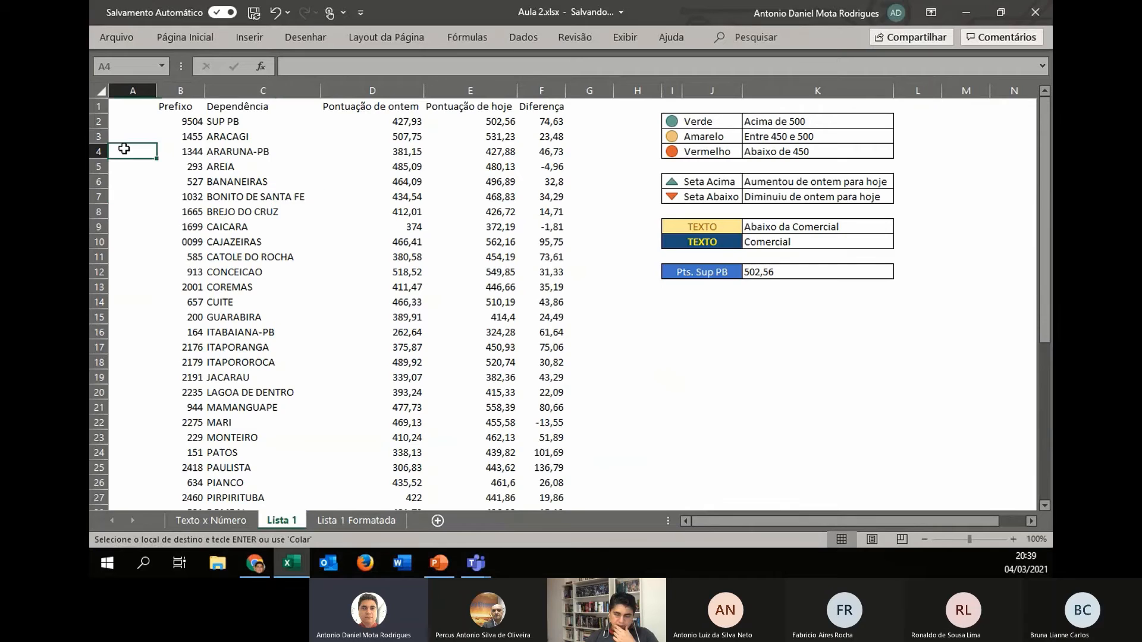
Enter the division +3/2 in cell J16 of the Lista 1 sheet.
{"action": "left_click", "coordinate": [685, 335]}
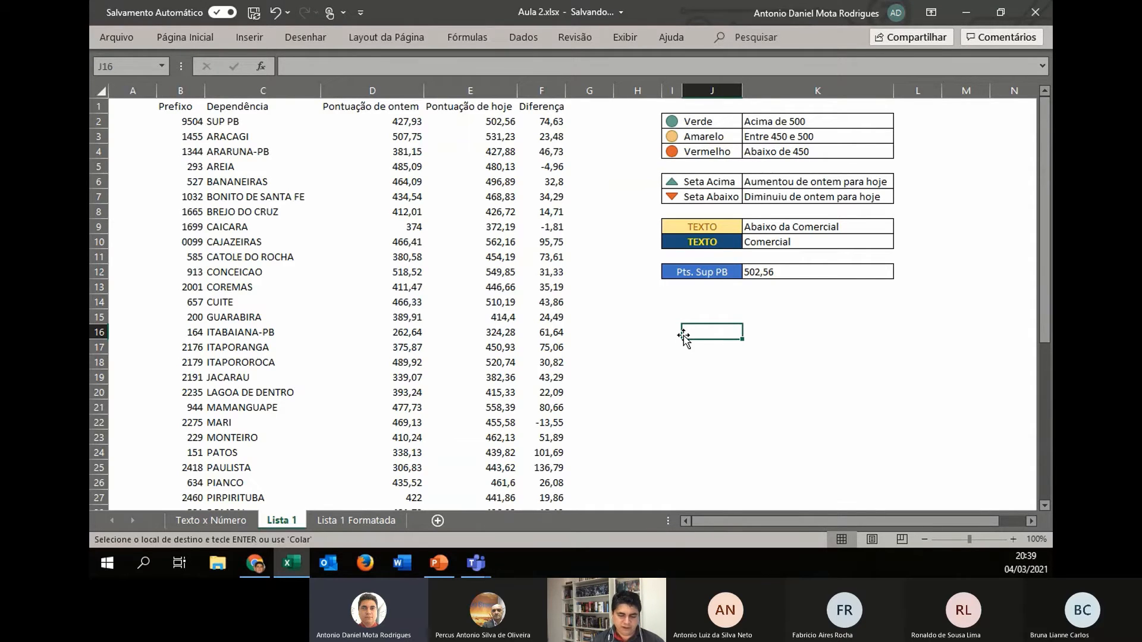
{"action": "type", "text": "+3/2"}
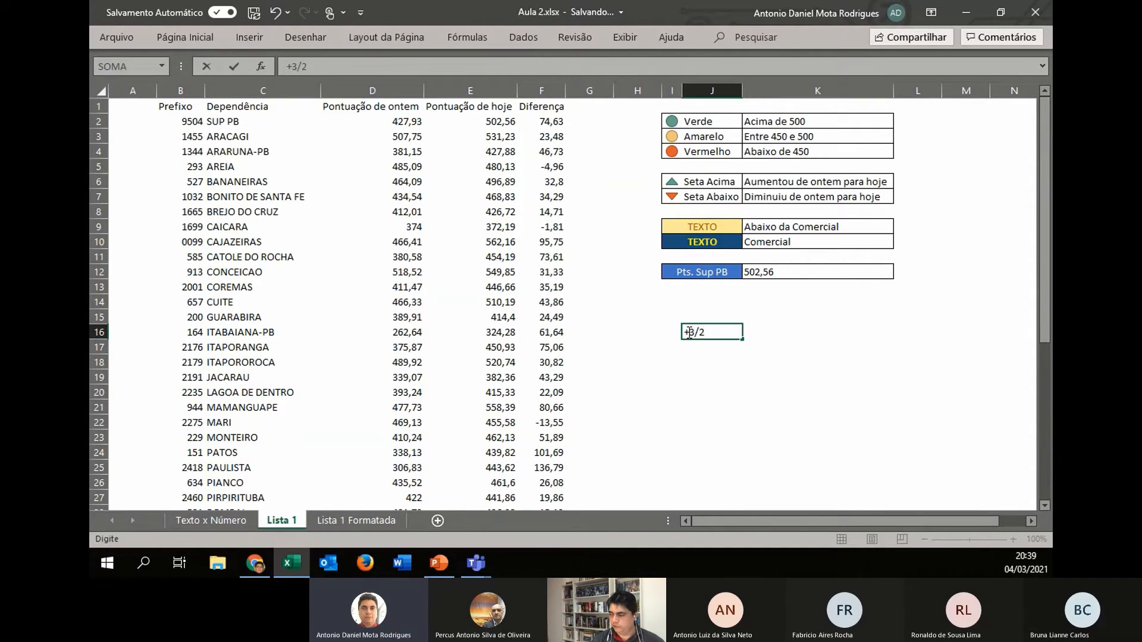
{"action": "key", "text": "Return"}
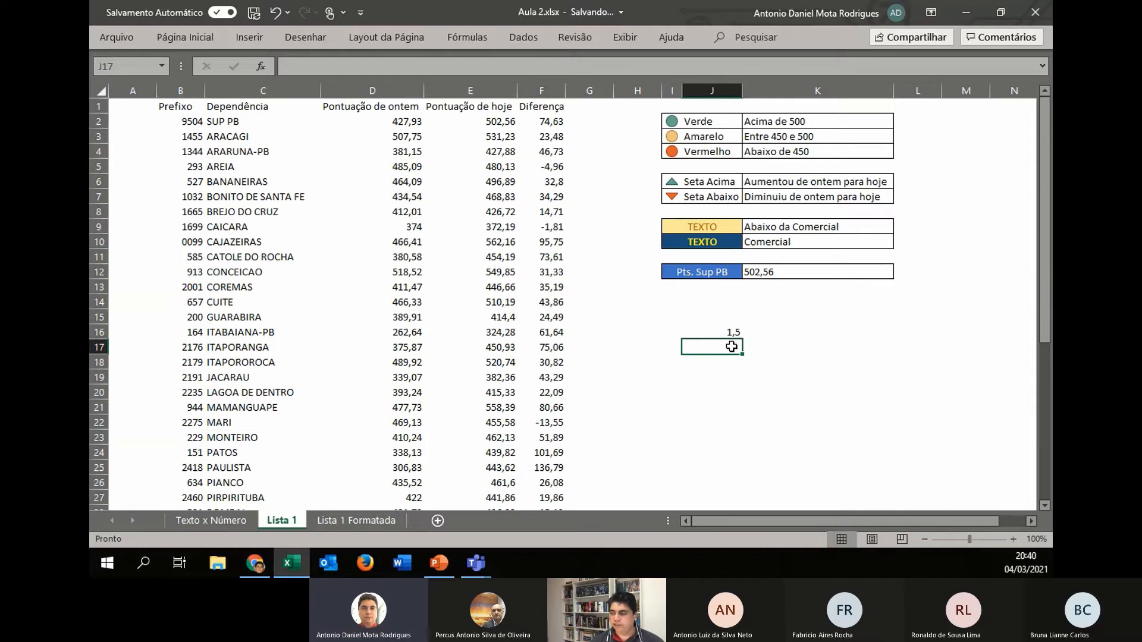
Insert a MOD function in cell J18 with 3 as the number and 2 as the divisor, using the function arguments dialog.
{"action": "left_click", "coordinate": [712, 364]}
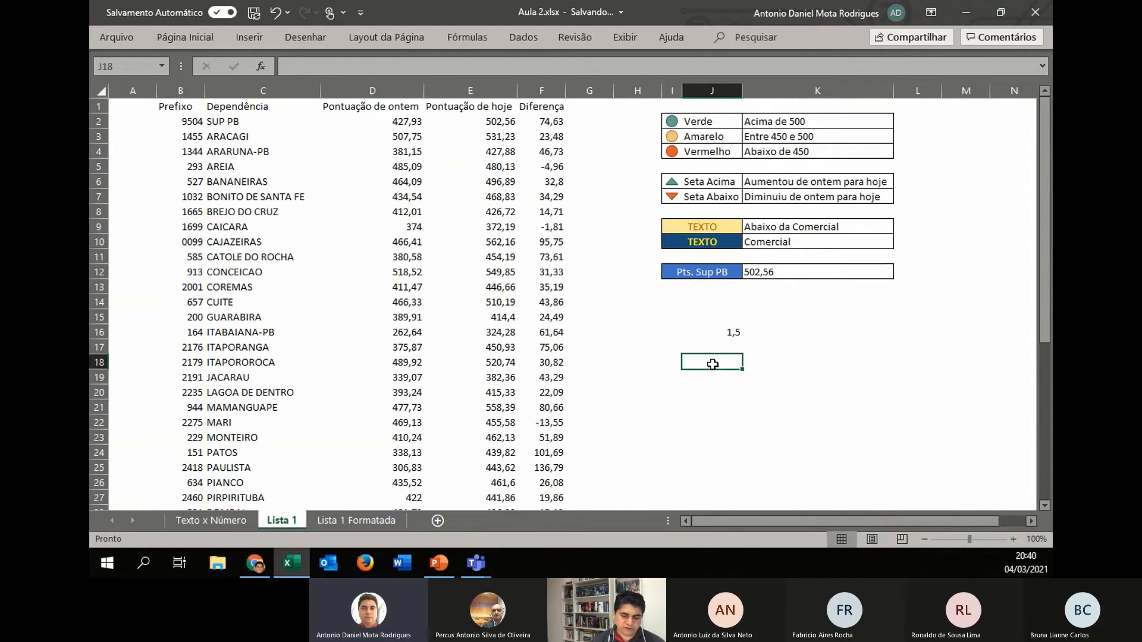
{"action": "type", "text": "="}
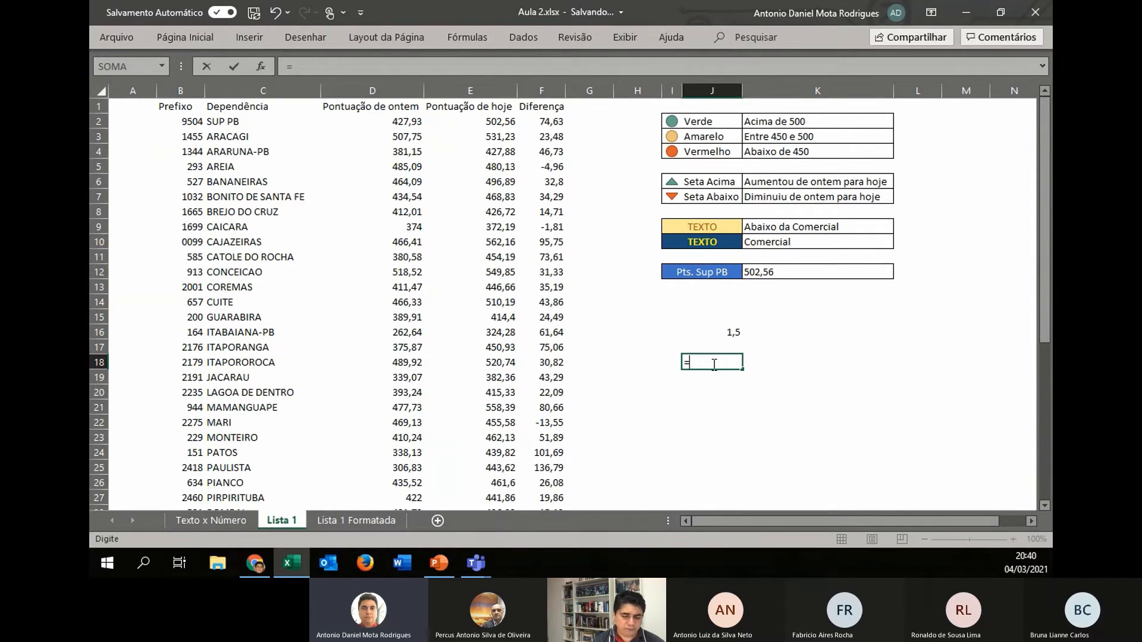
{"action": "type", "text": "mod"}
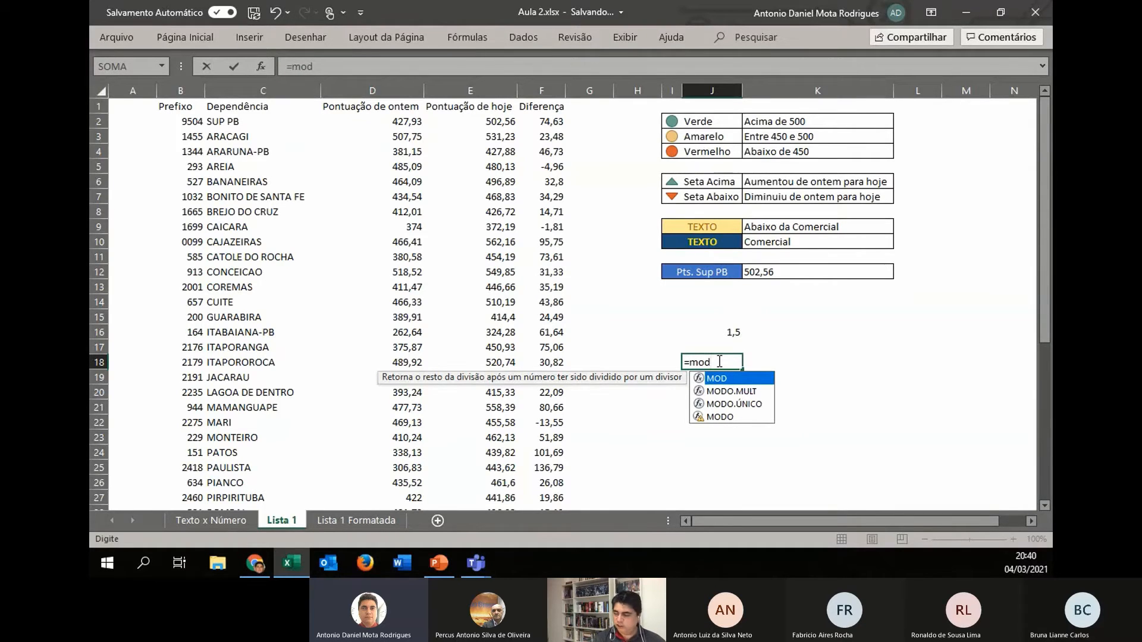
{"action": "type", "text": "("}
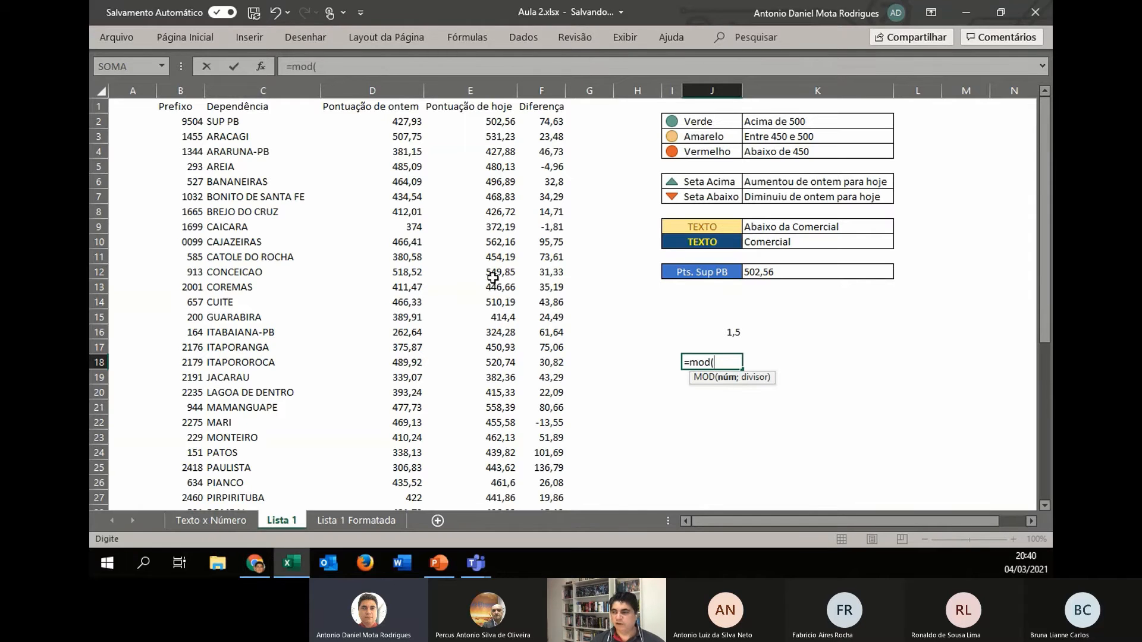
{"action": "left_click", "coordinate": [261, 67]}
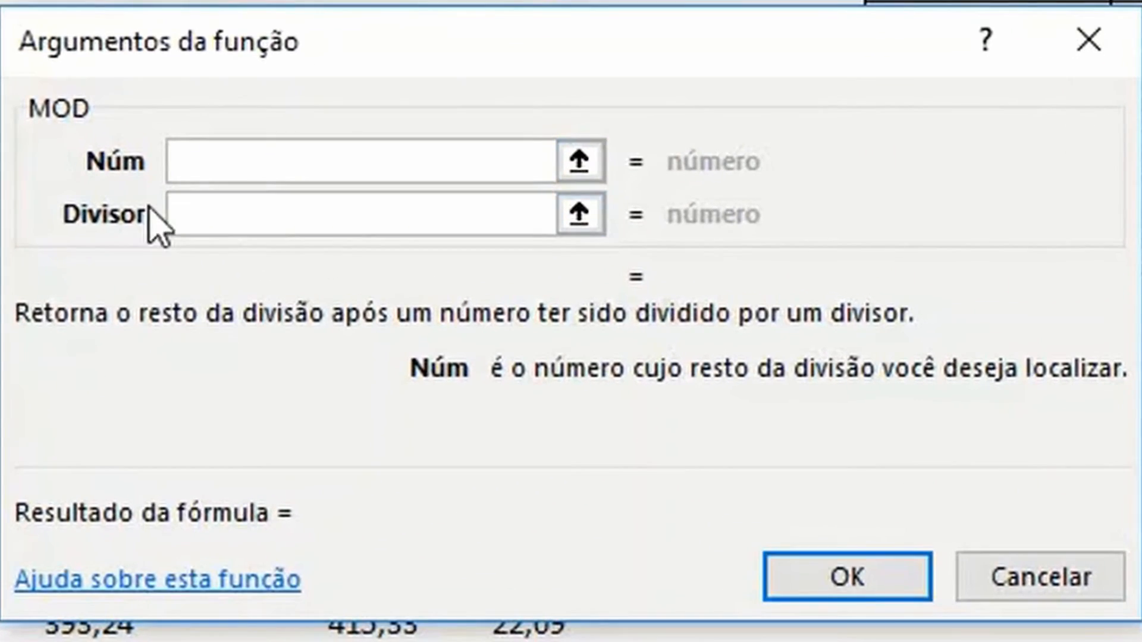
{"action": "left_click", "coordinate": [217, 218]}
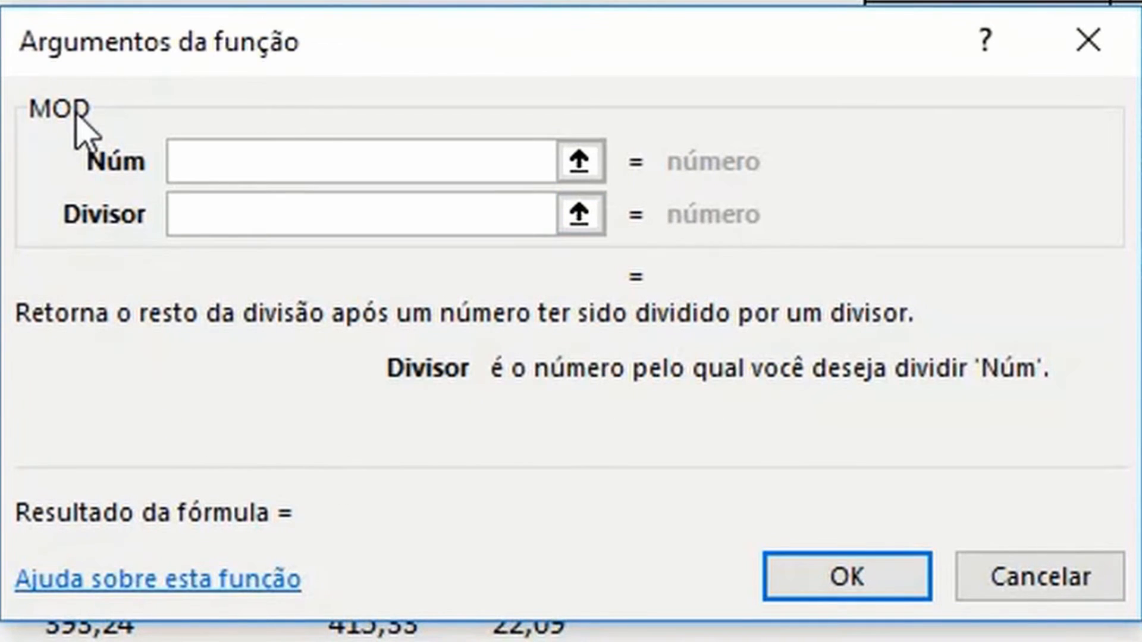
{"action": "left_click", "coordinate": [222, 177]}
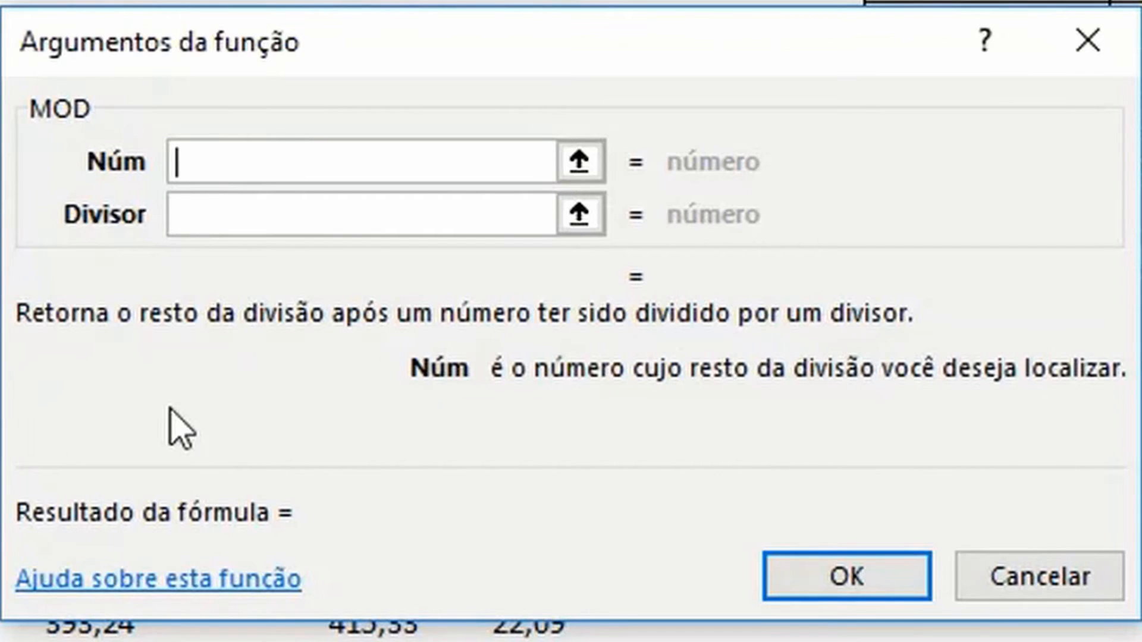
{"action": "type", "text": "3"}
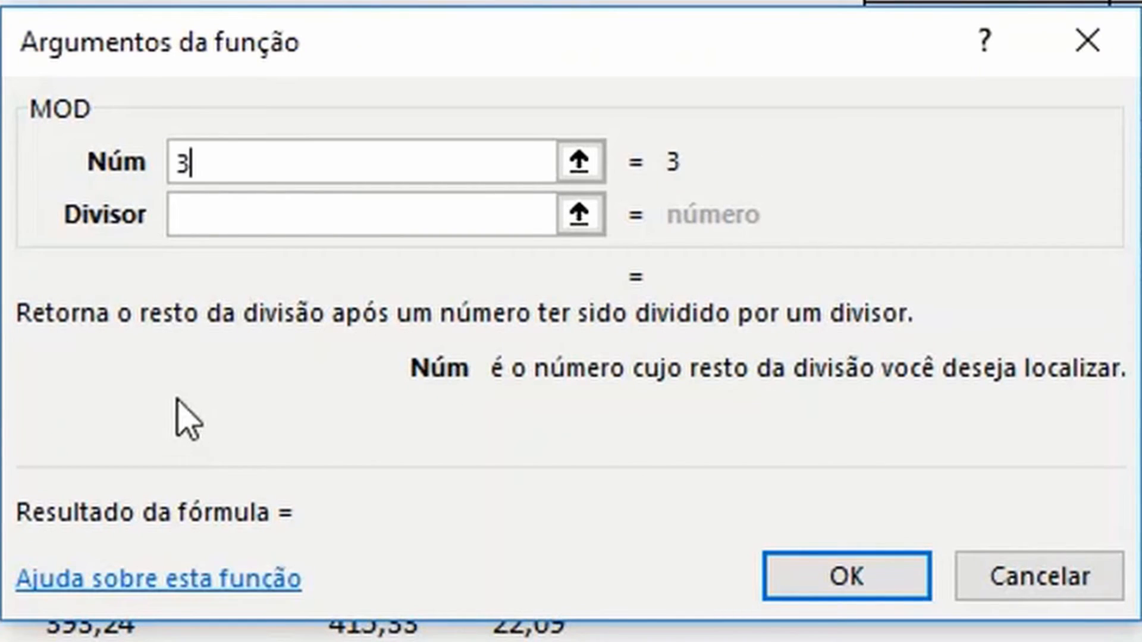
{"action": "left_click", "coordinate": [240, 217]}
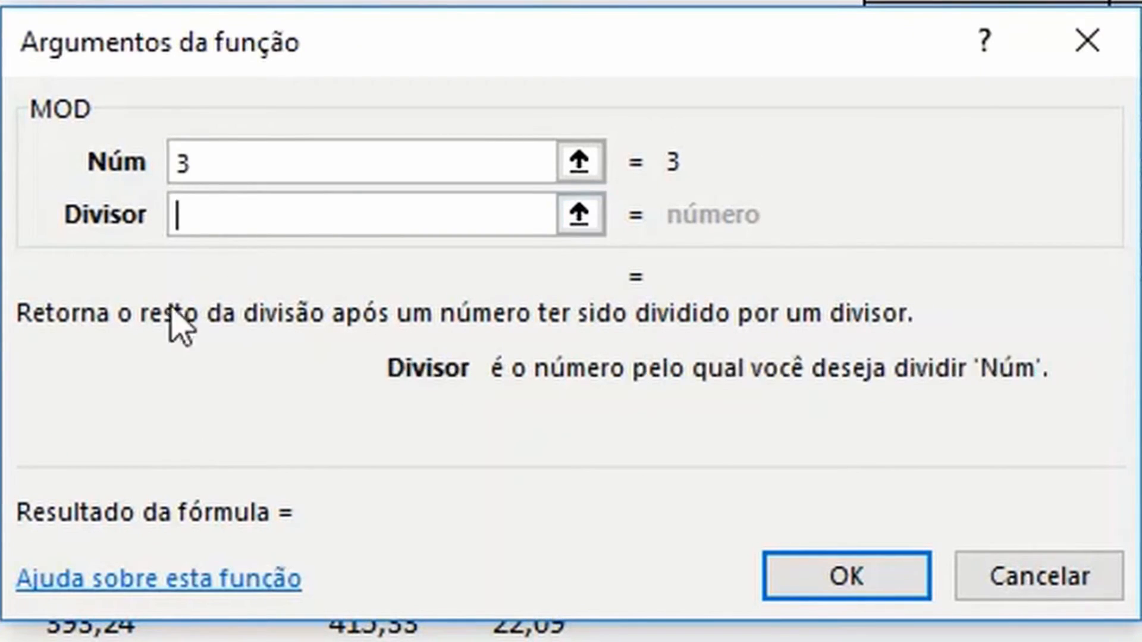
{"action": "type", "text": "2"}
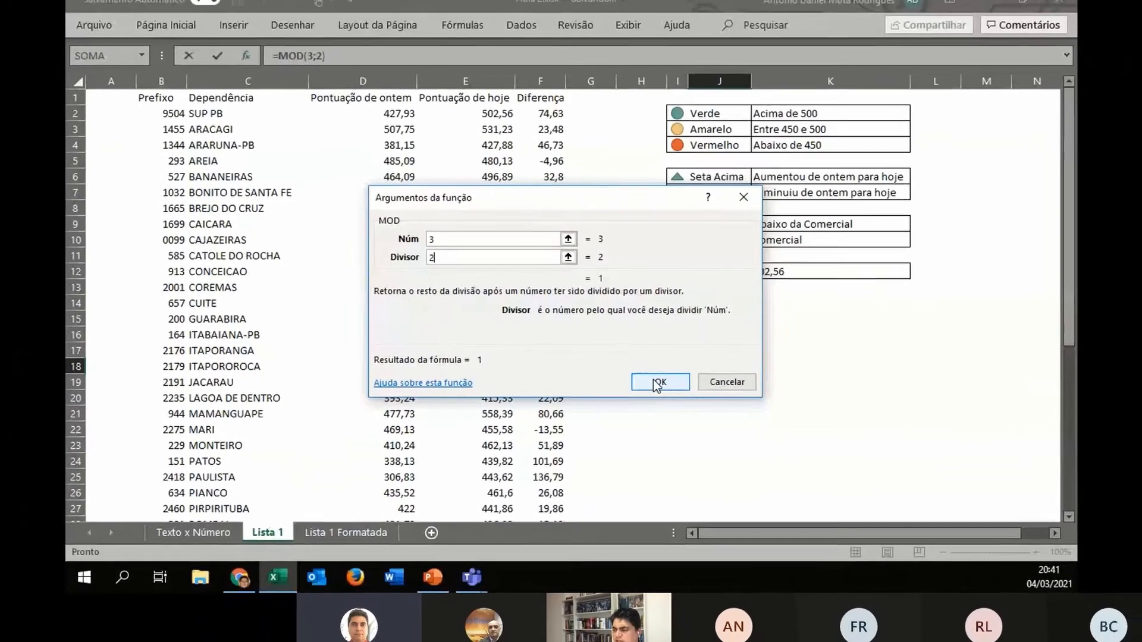
{"action": "left_click", "coordinate": [659, 382]}
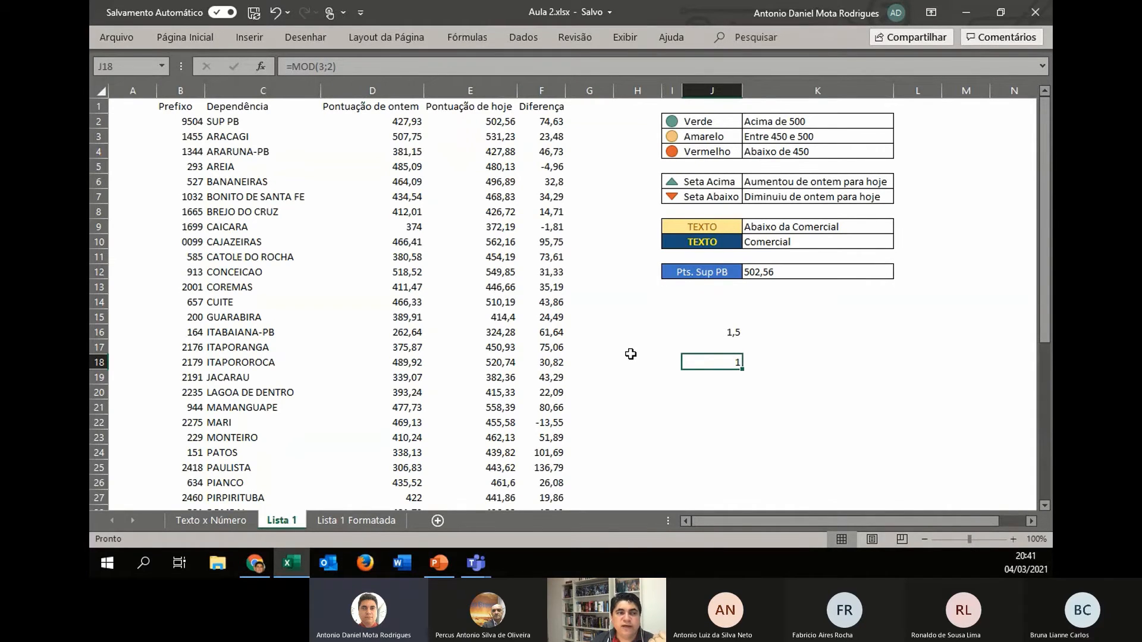
Examine the alternating row shading in the Prefixo and Dependência columns of the Lista 1 Formatada sheet.
{"action": "left_click", "coordinate": [228, 170]}
{"action": "left_click", "coordinate": [210, 135]}
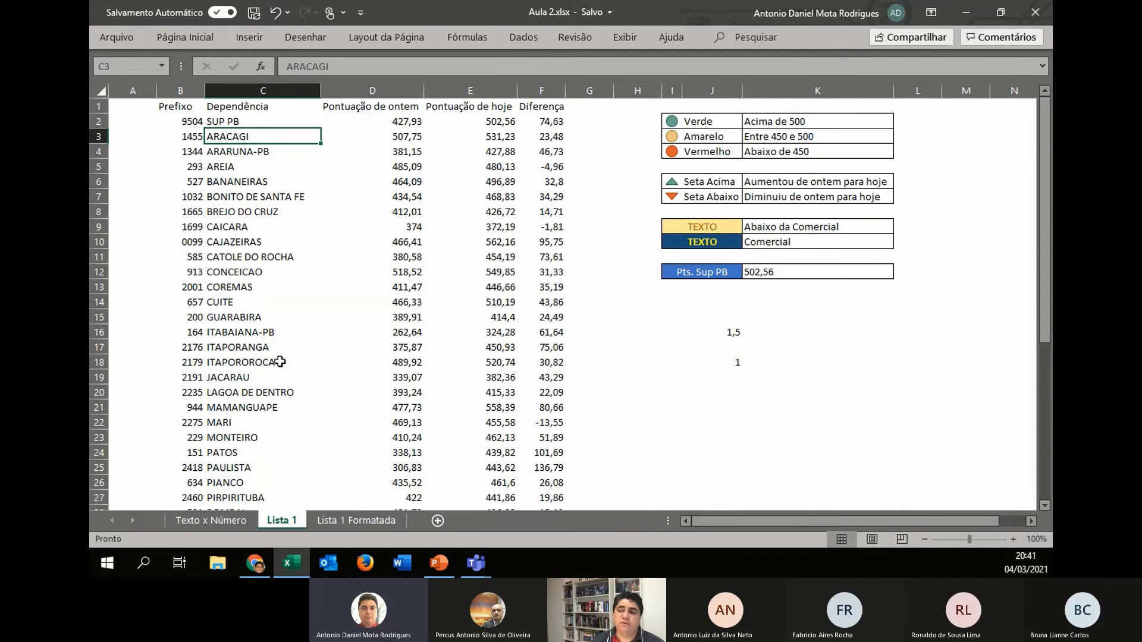
{"action": "left_click", "coordinate": [363, 521]}
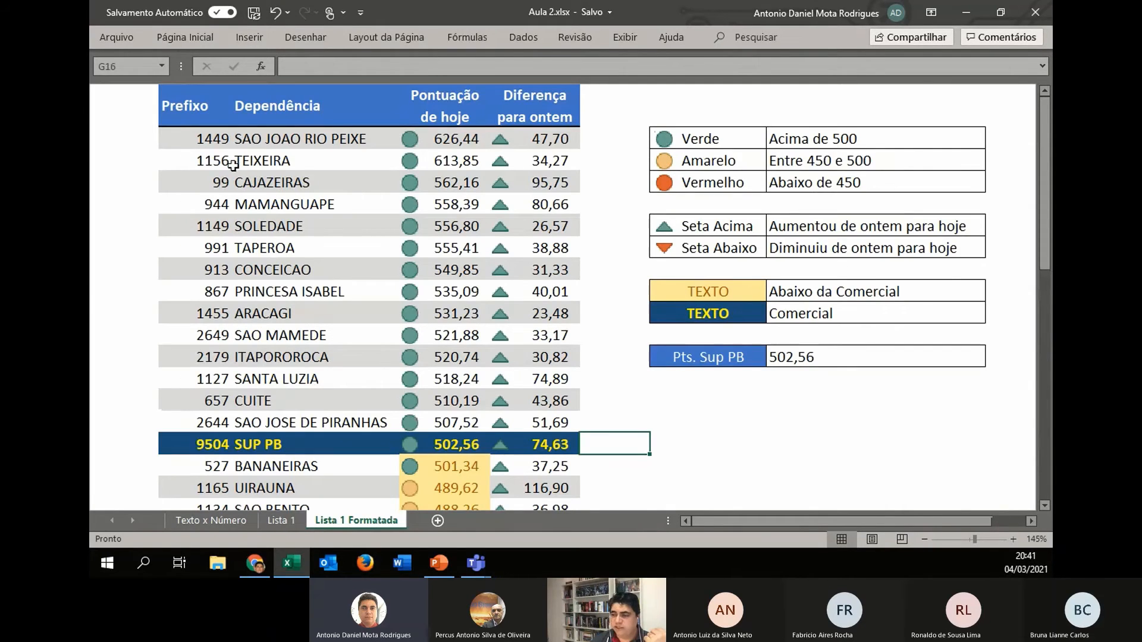
{"action": "left_click", "coordinate": [132, 106]}
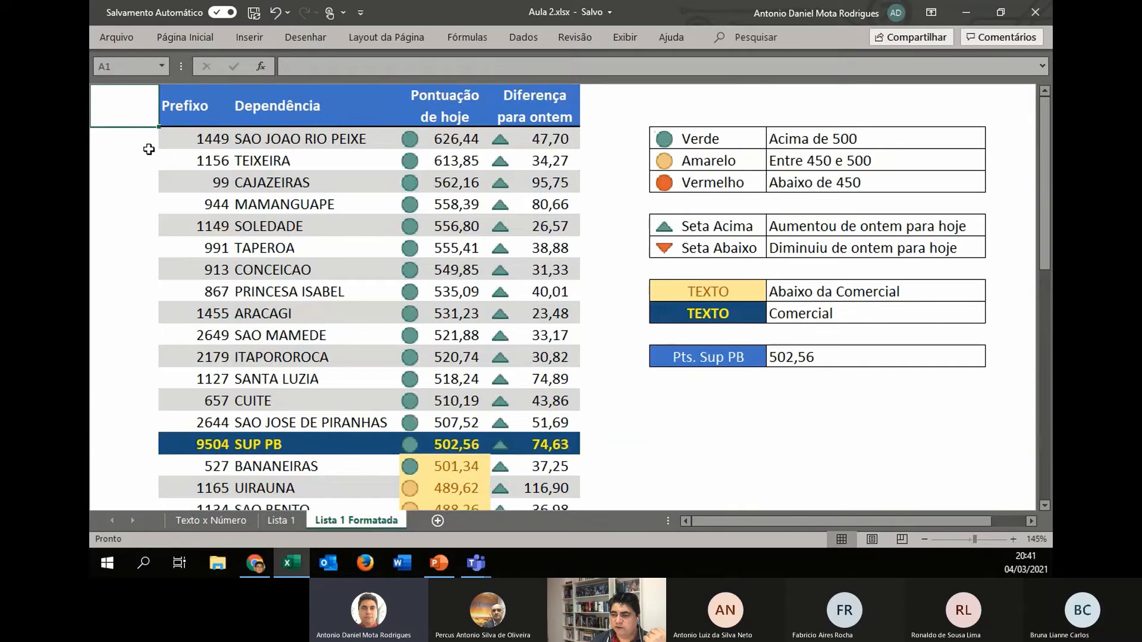
{"action": "left_click", "coordinate": [149, 148]}
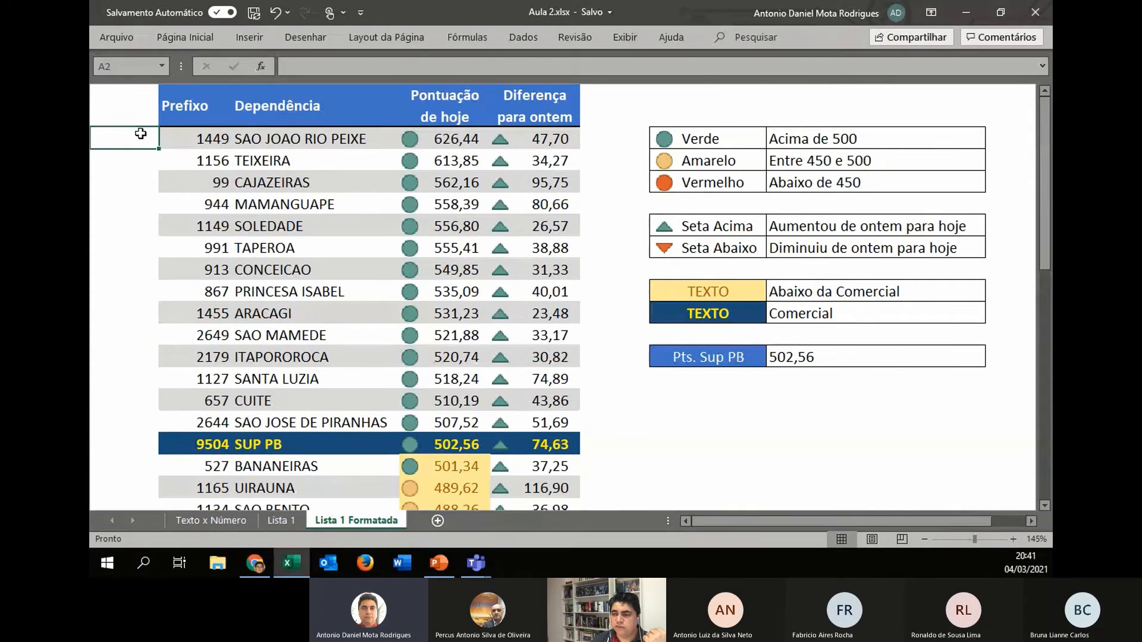
{"action": "left_click", "coordinate": [181, 139]}
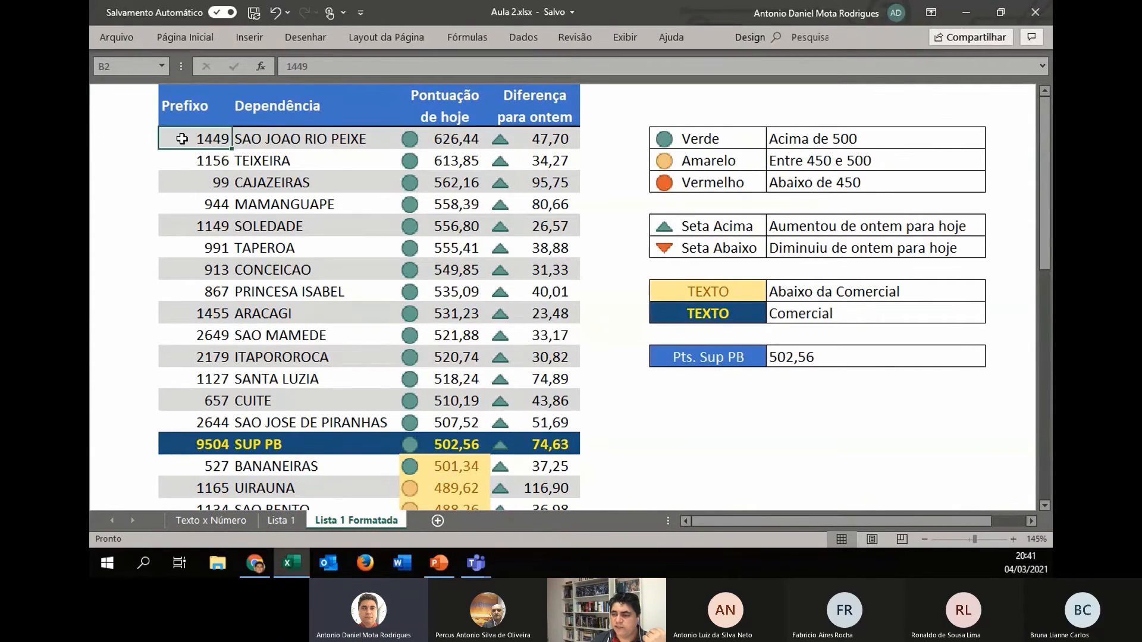
{"action": "left_click", "coordinate": [291, 144]}
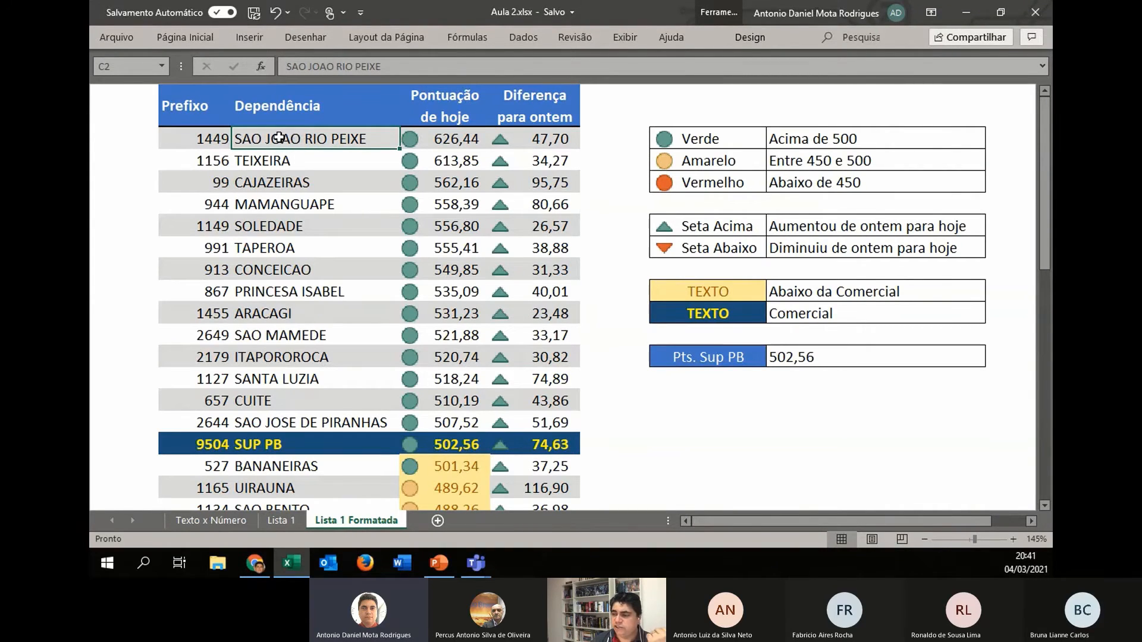
{"action": "left_click_drag", "start_coordinate": [211, 161], "coordinate": [268, 156]}
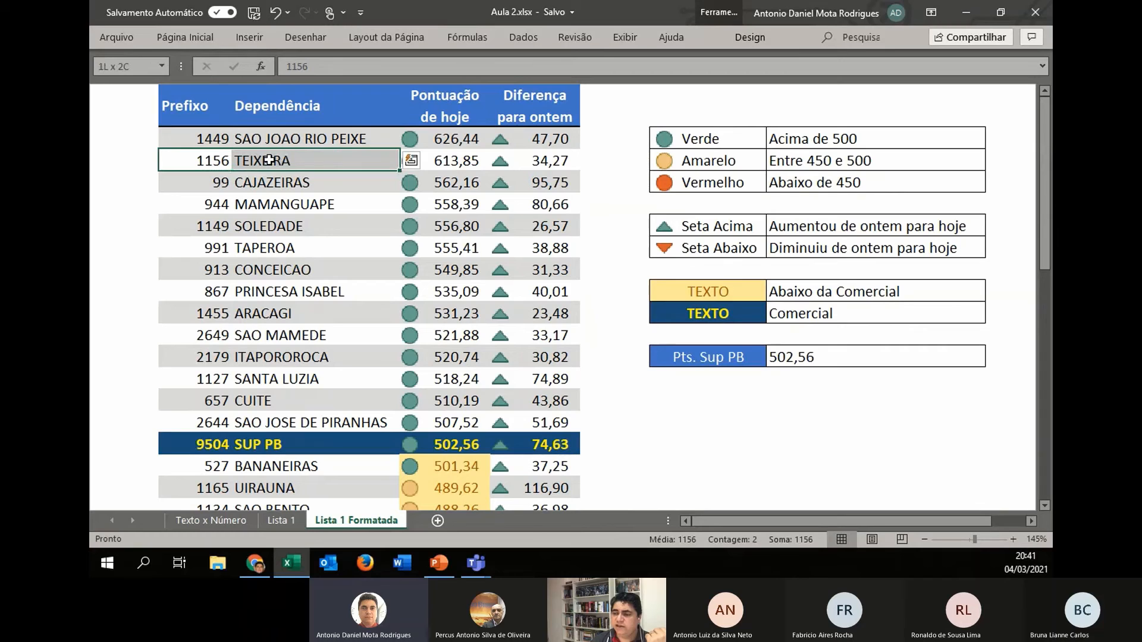
Start a new formula-based conditional formatting rule for the data range B2:F44 on the Lista 1 sheet.
{"action": "left_click", "coordinate": [281, 520]}
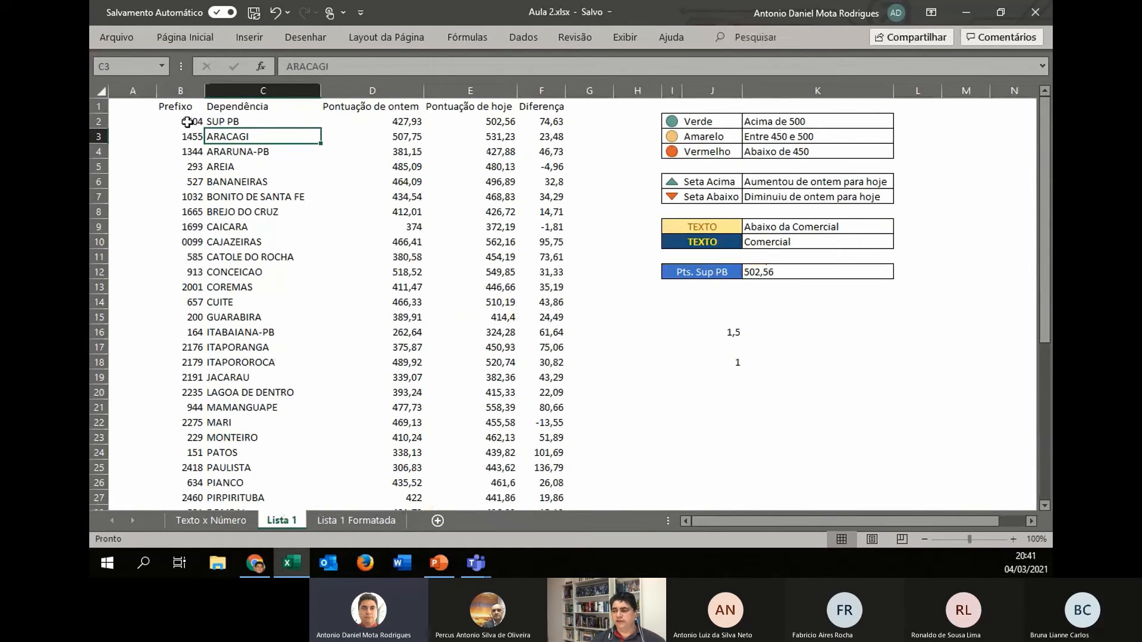
{"action": "left_click_drag", "start_coordinate": [184, 121], "coordinate": [545, 483]}
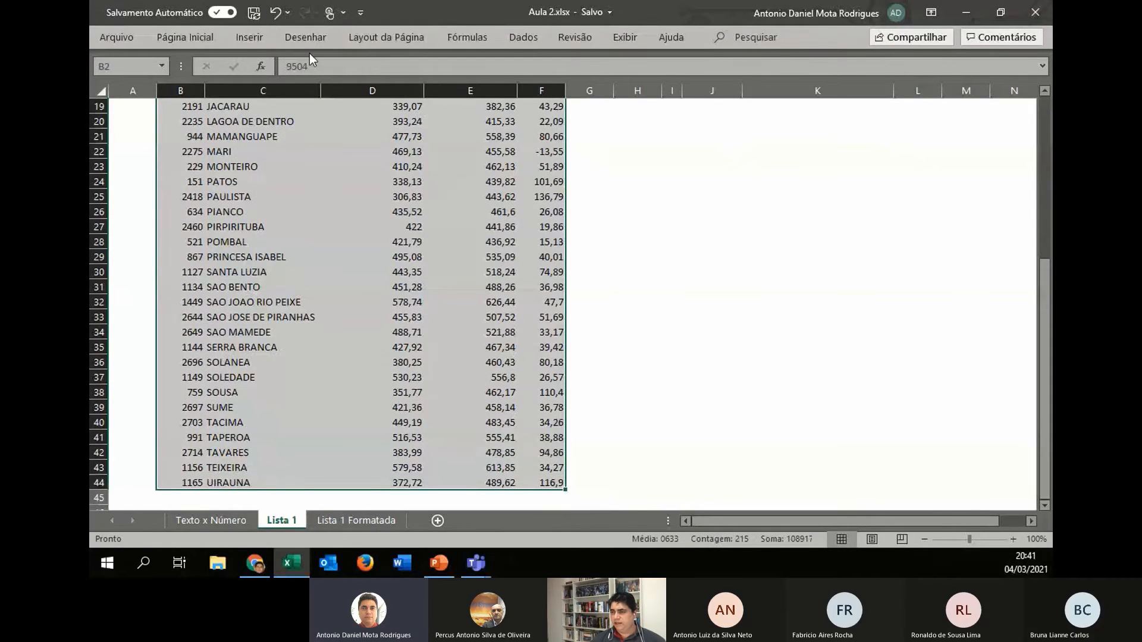
{"action": "left_click", "coordinate": [181, 38]}
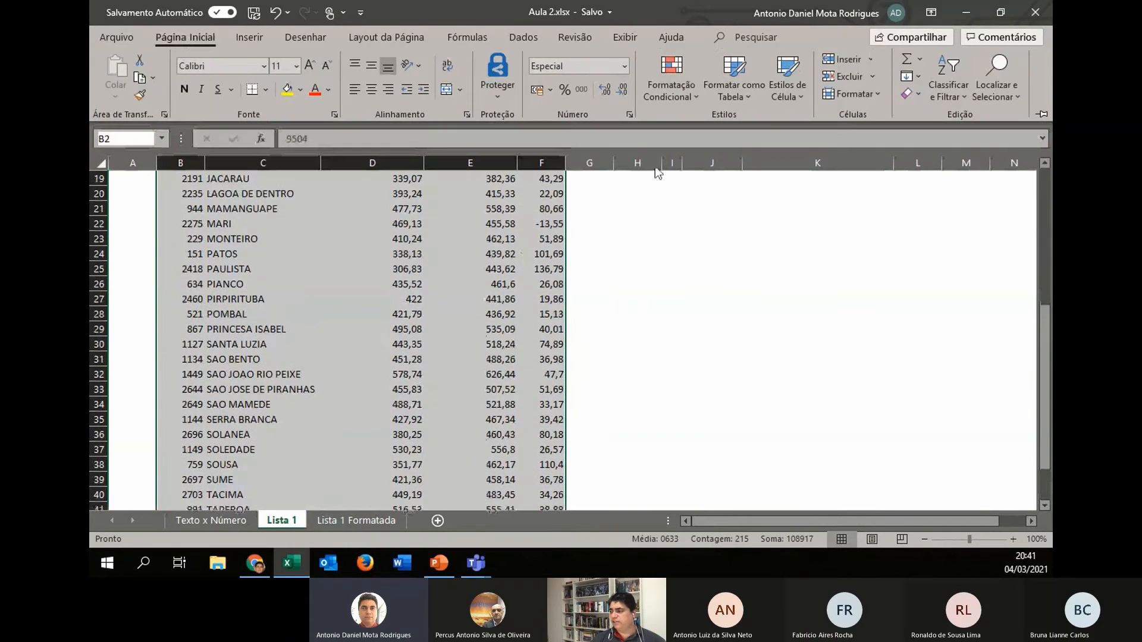
{"action": "left_click", "coordinate": [673, 94]}
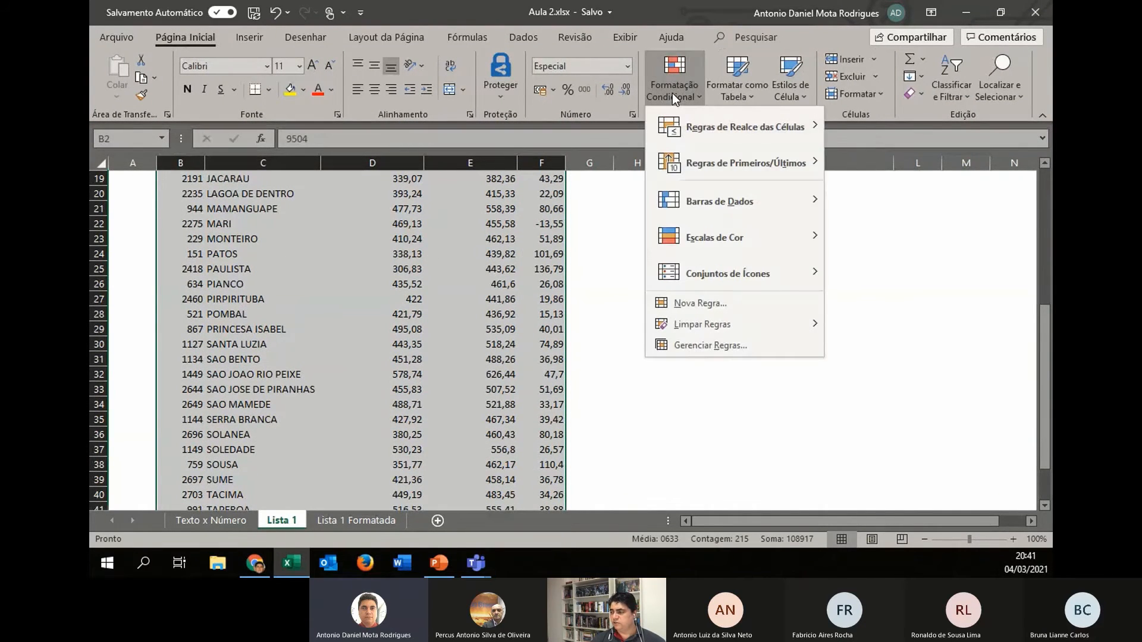
{"action": "left_click", "coordinate": [681, 305]}
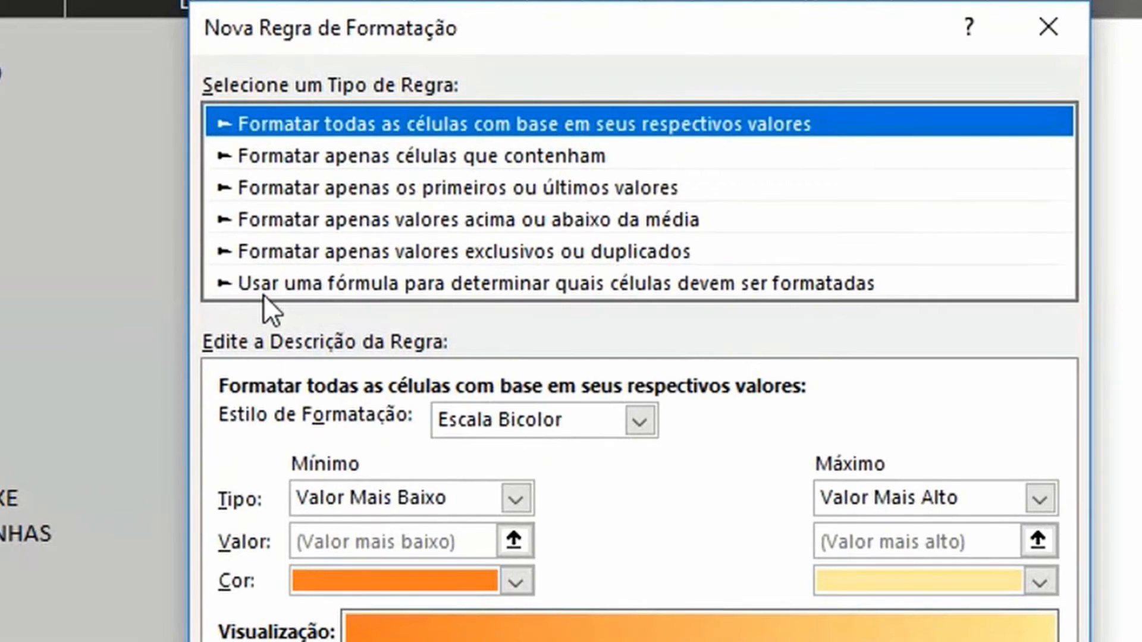
{"action": "left_click", "coordinate": [244, 283]}
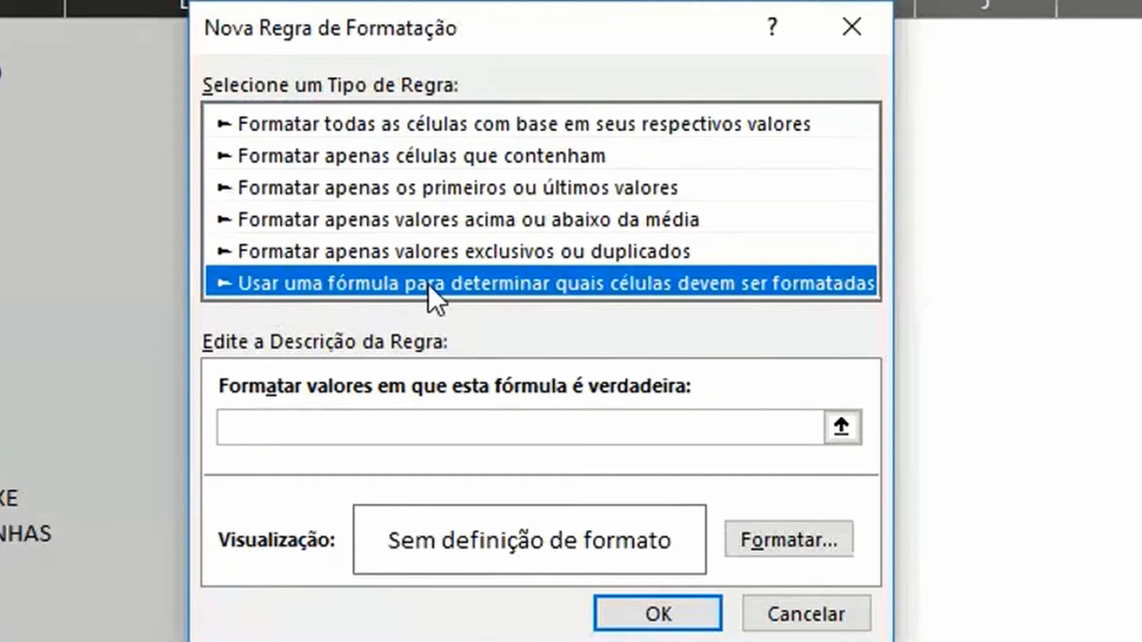
Enter =mod(lin();2)=0 as the rule's formula so that it targets even-numbered rows.
{"action": "left_click", "coordinate": [275, 428]}
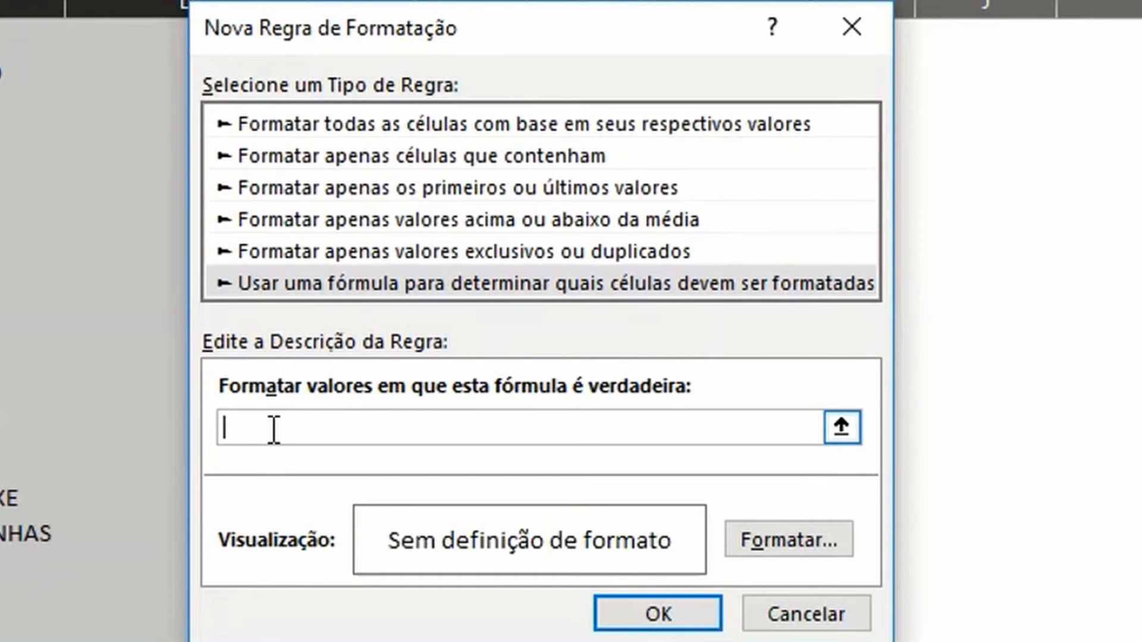
{"action": "type", "text": "=mod"}
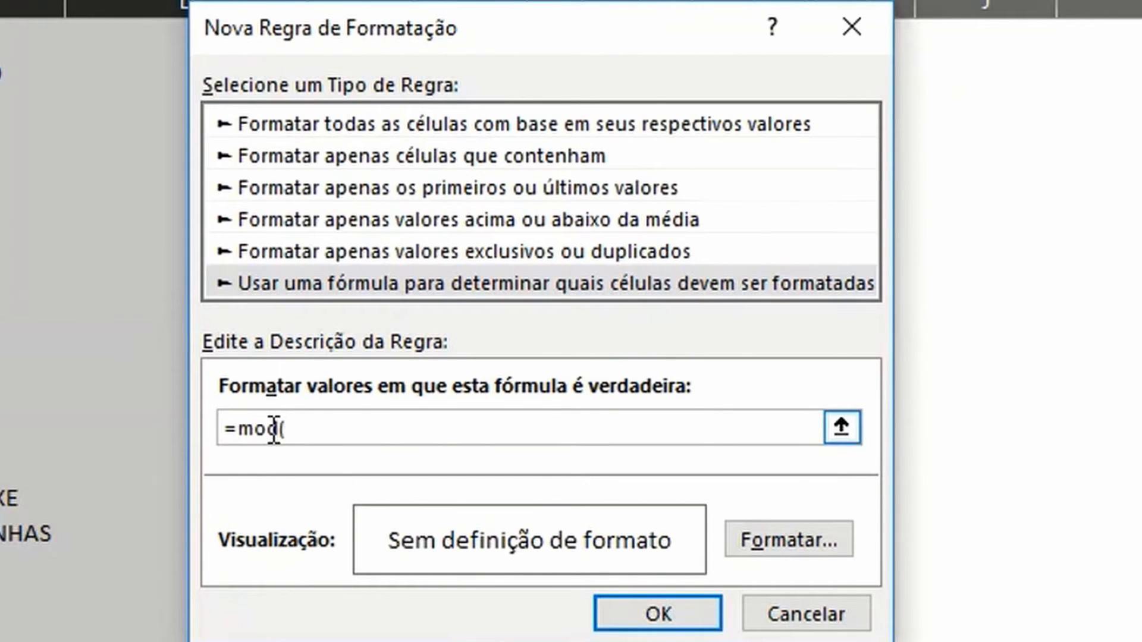
{"action": "type", "text": "("}
{"action": "type", "text": "li"}
{"action": "type", "text": "n()"}
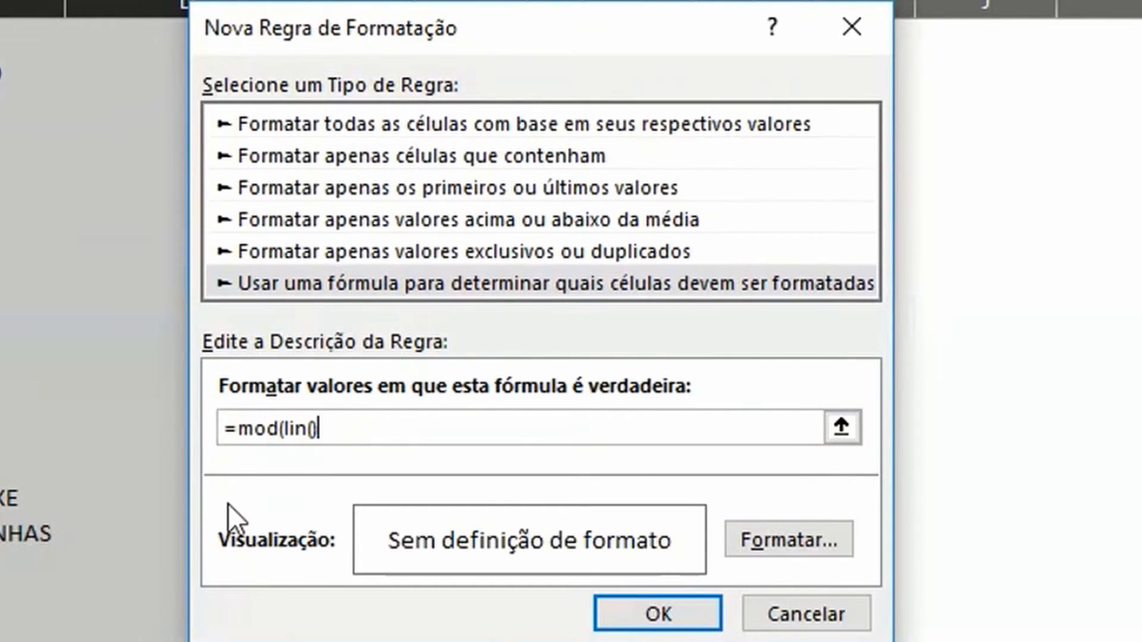
{"action": "type", "text": ";"}
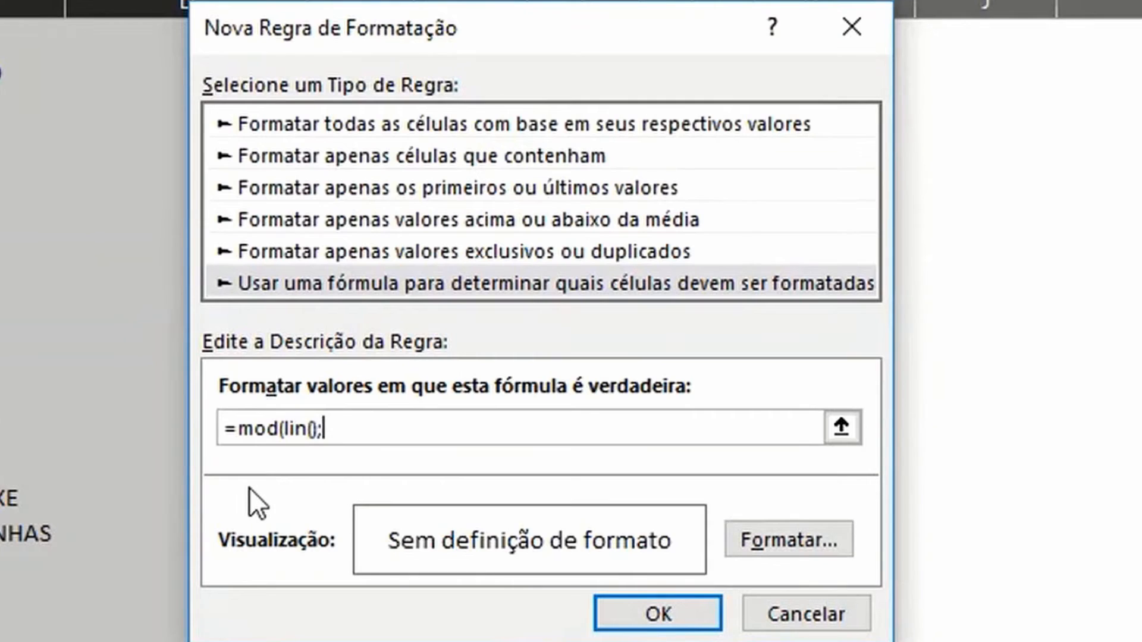
{"action": "type", "text": "2)=0"}
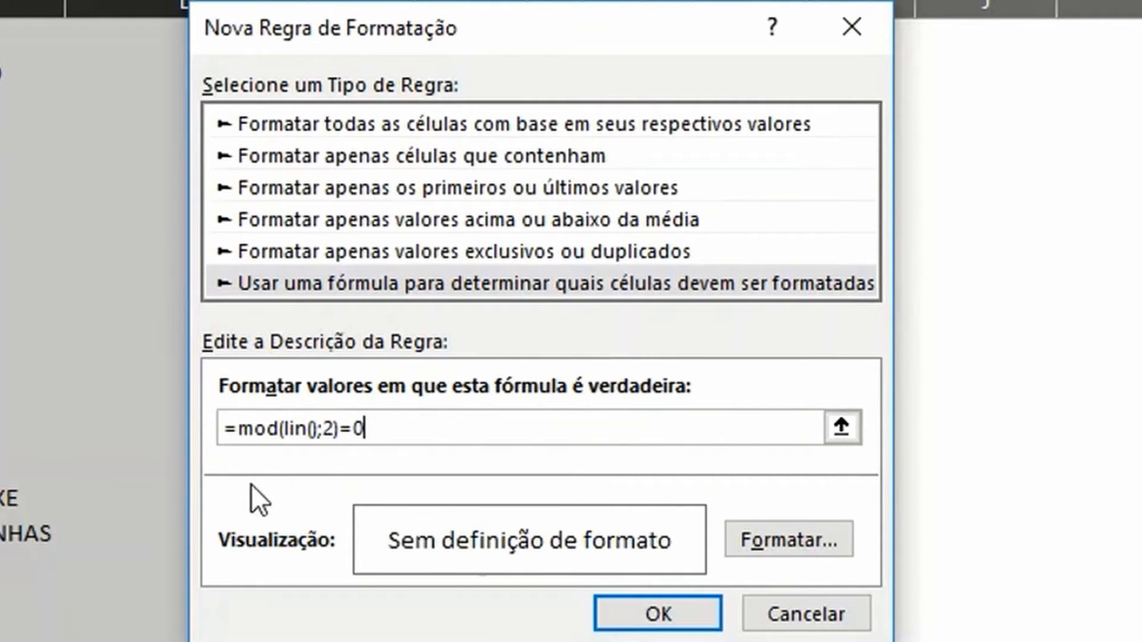
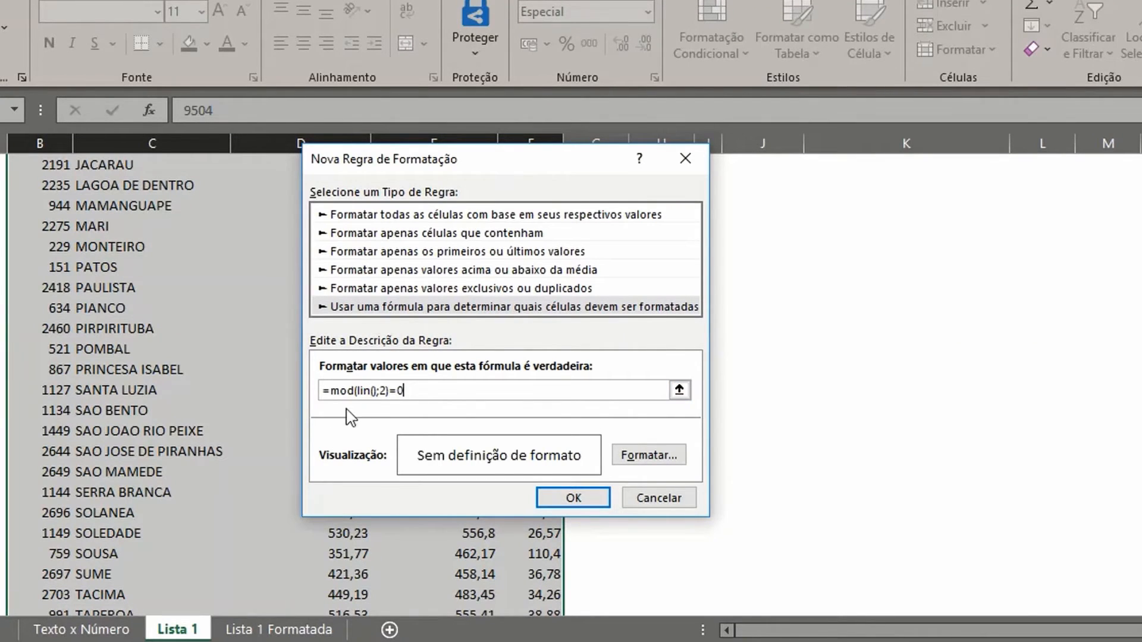
Set a light gray background fill as the format of the new conditional formatting rule.
{"action": "left_click", "coordinate": [625, 459]}
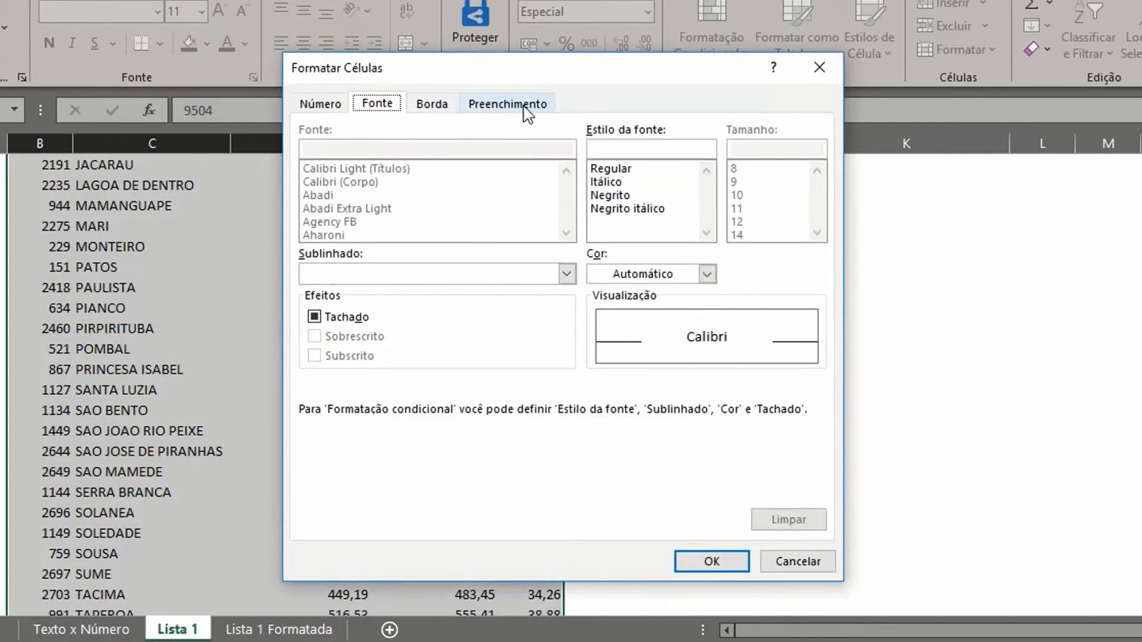
{"action": "left_click", "coordinate": [524, 106]}
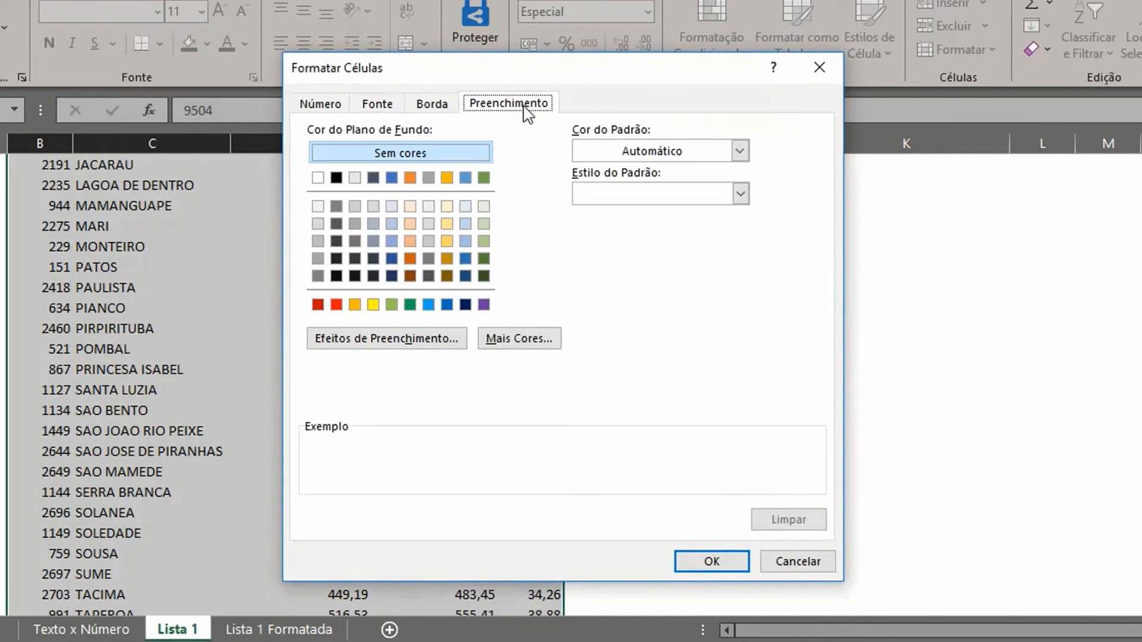
{"action": "left_click", "coordinate": [319, 224]}
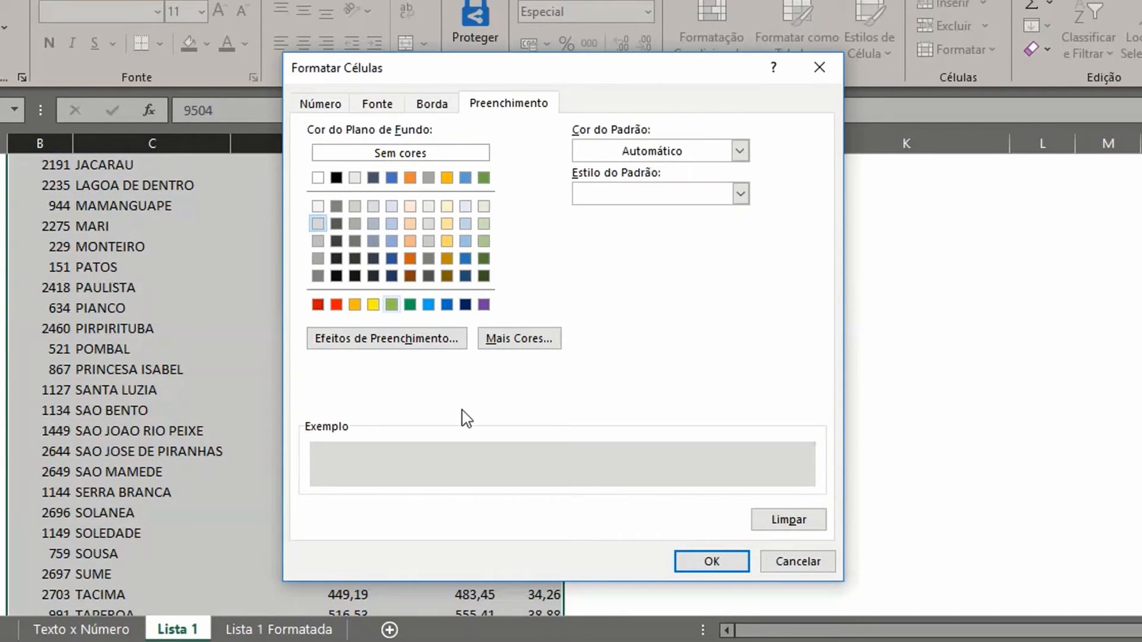
Examine the number, font and border options available for the rule's format, trying the Tachado effect on and off.
{"action": "left_click", "coordinate": [327, 106]}
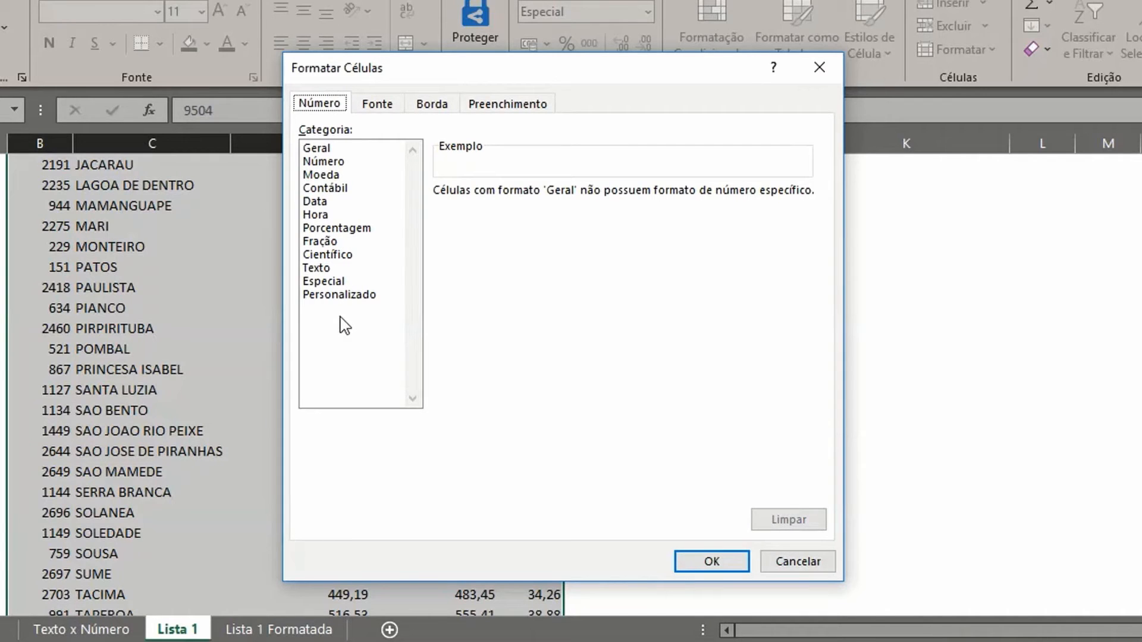
{"action": "left_click", "coordinate": [388, 106]}
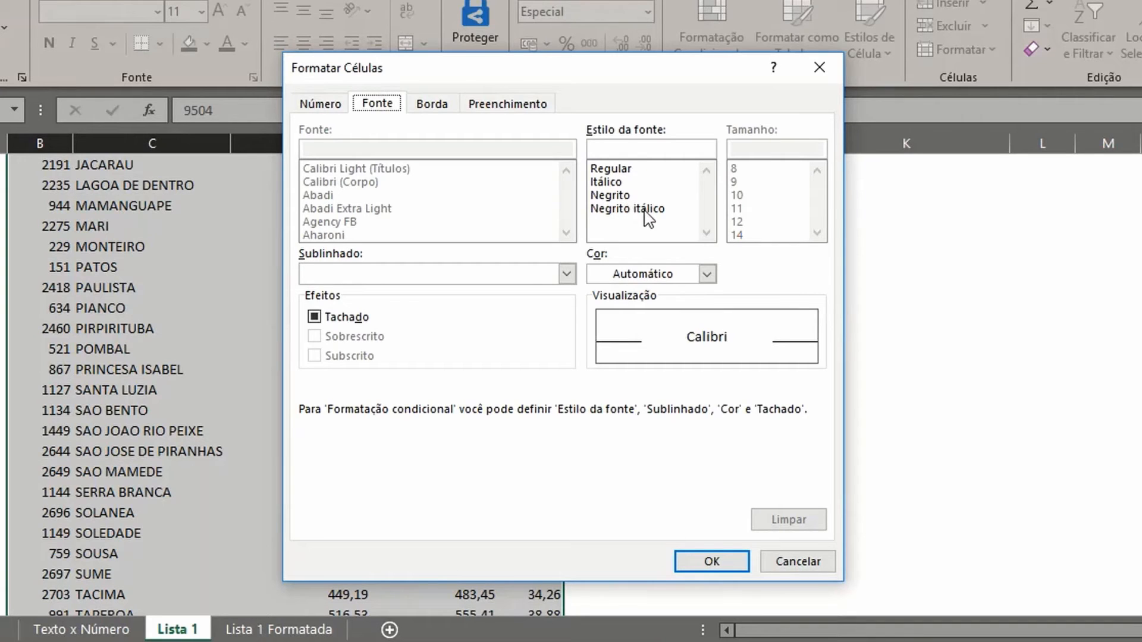
{"action": "left_click", "coordinate": [315, 317]}
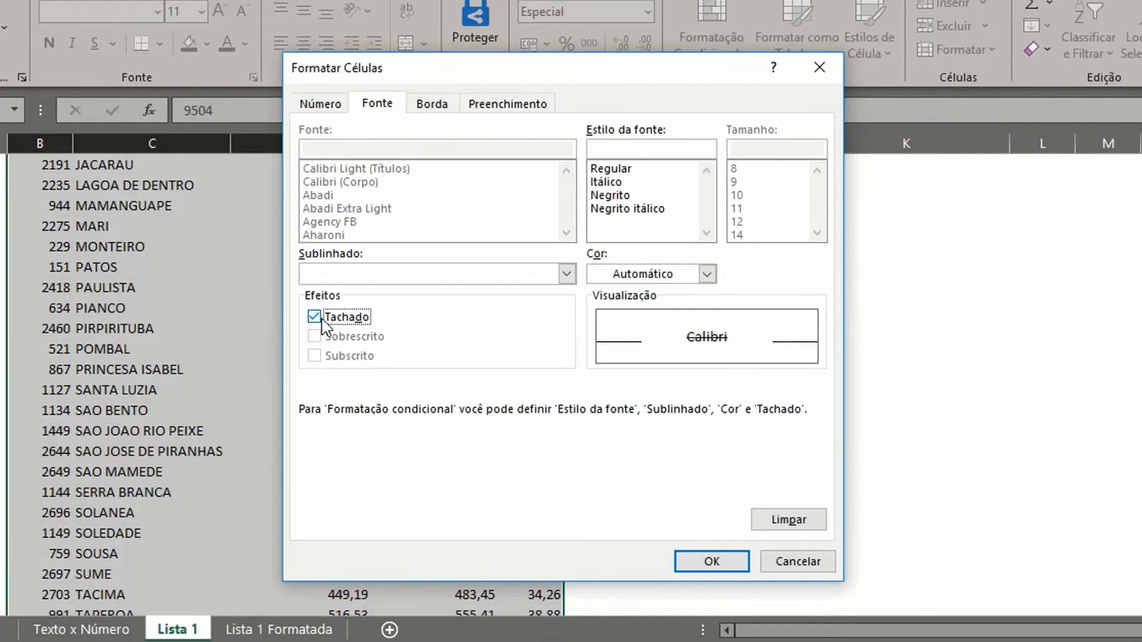
{"action": "left_click", "coordinate": [315, 318]}
{"action": "left_click", "coordinate": [511, 276]}
{"action": "left_click", "coordinate": [511, 276]}
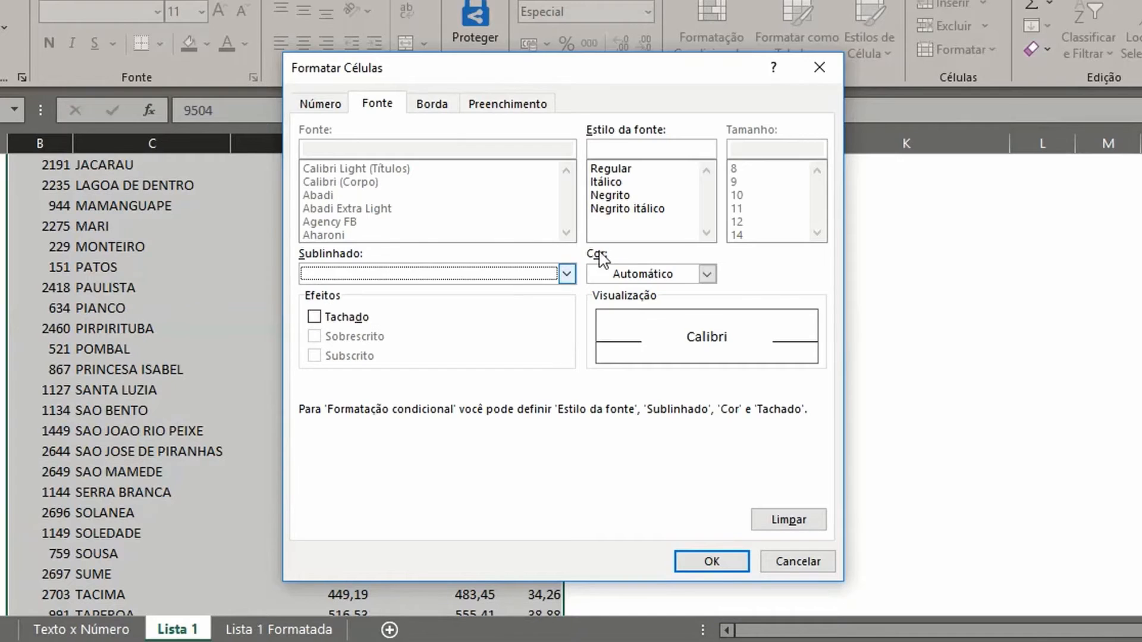
{"action": "left_click", "coordinate": [707, 274]}
{"action": "left_click", "coordinate": [615, 278]}
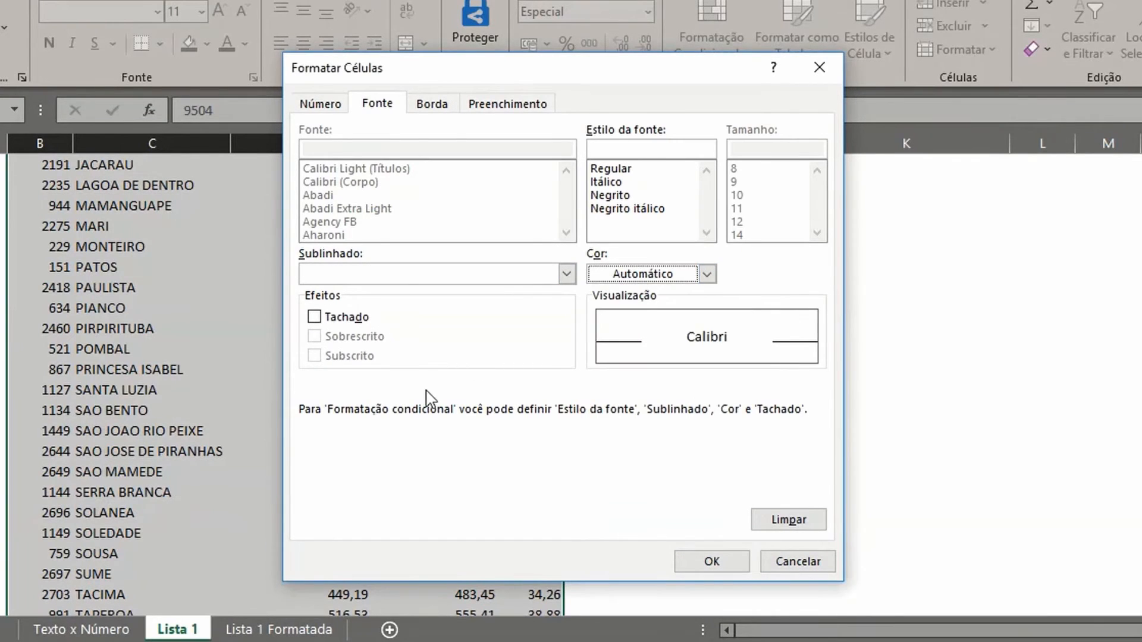
{"action": "left_click", "coordinate": [436, 107]}
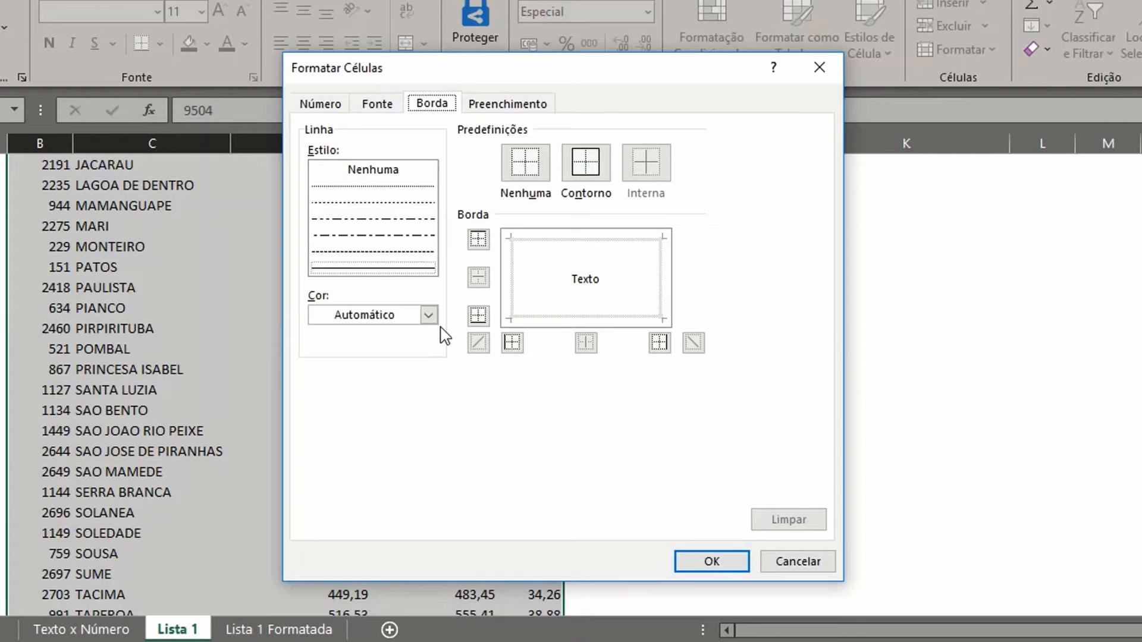
{"action": "left_click", "coordinate": [388, 107]}
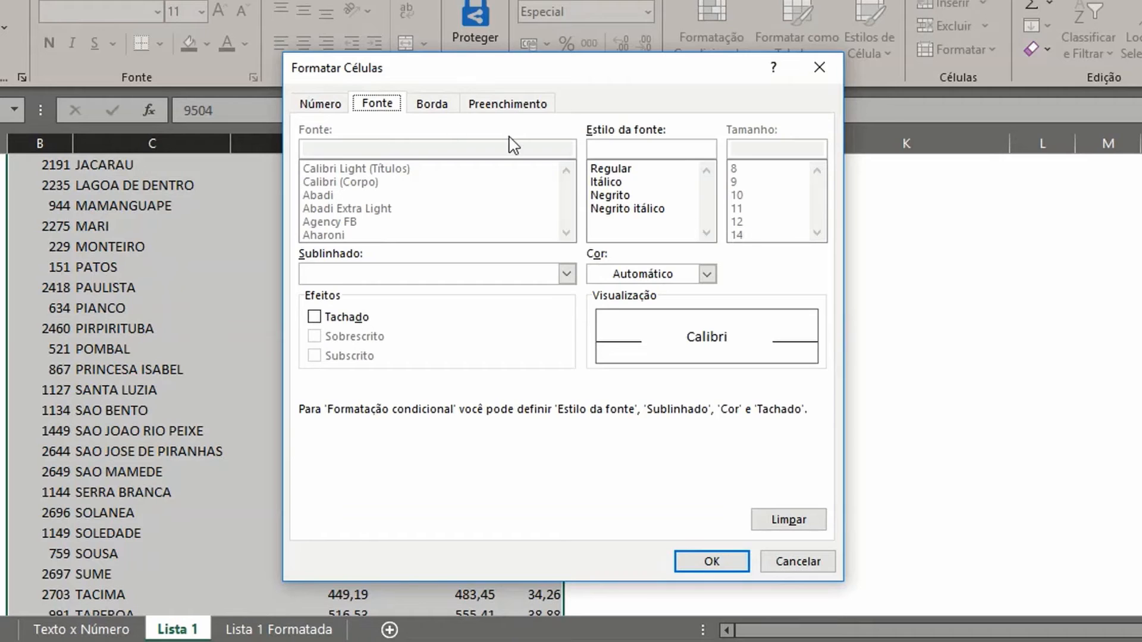
{"action": "left_click", "coordinate": [440, 108]}
{"action": "left_click", "coordinate": [497, 107]}
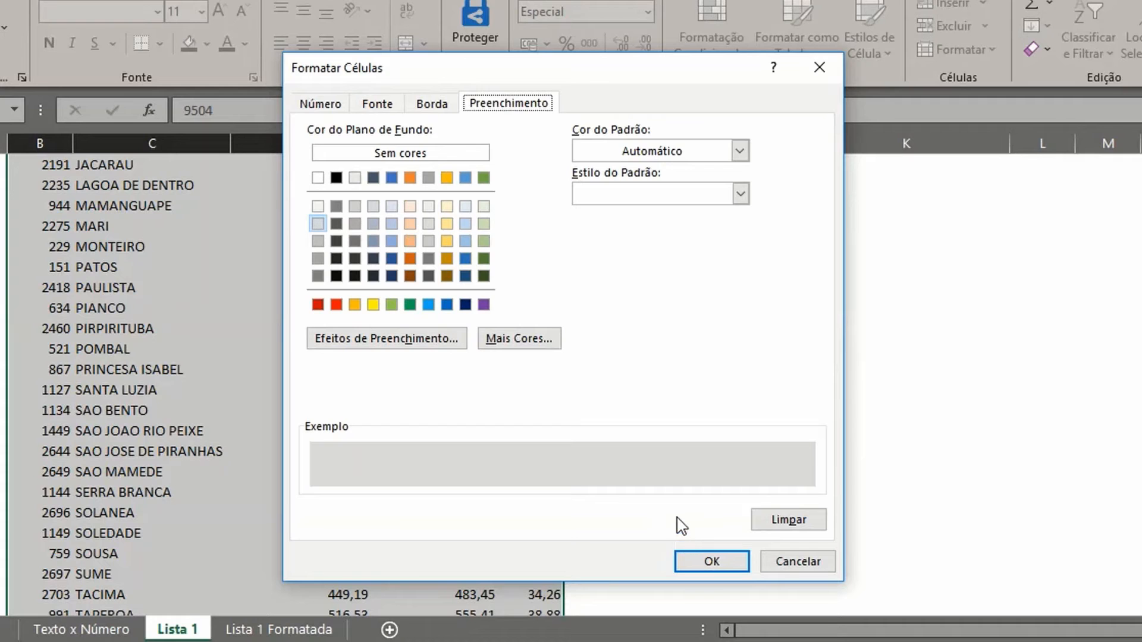
Apply the light gray fill rule to the data range and check the shading down the Lista 1 rows.
{"action": "left_click", "coordinate": [696, 565]}
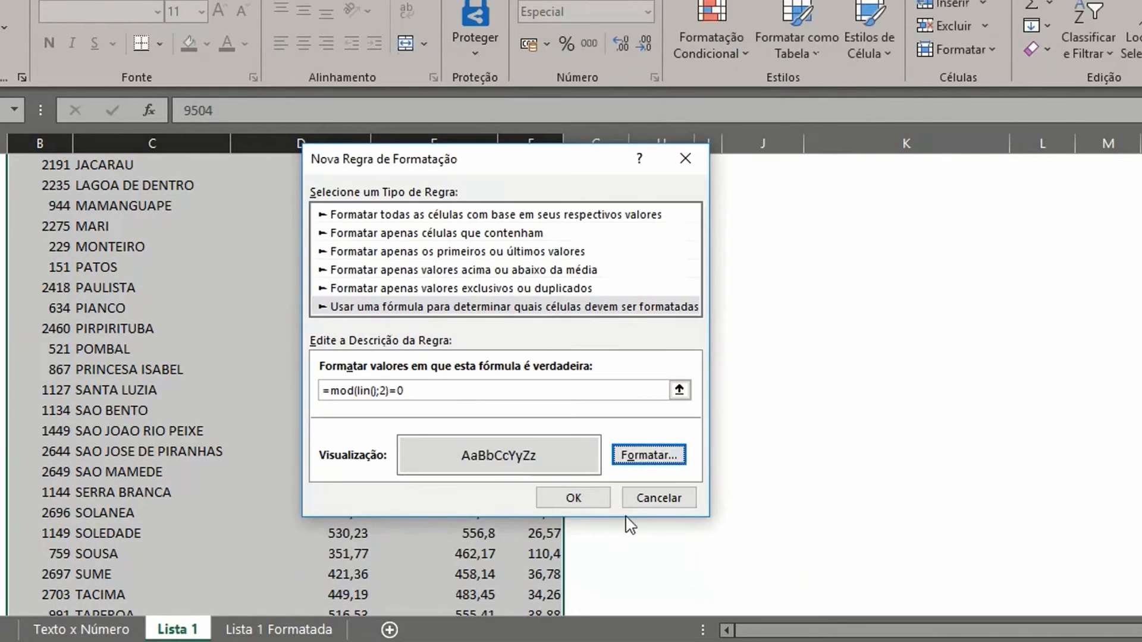
{"action": "left_click", "coordinate": [573, 498]}
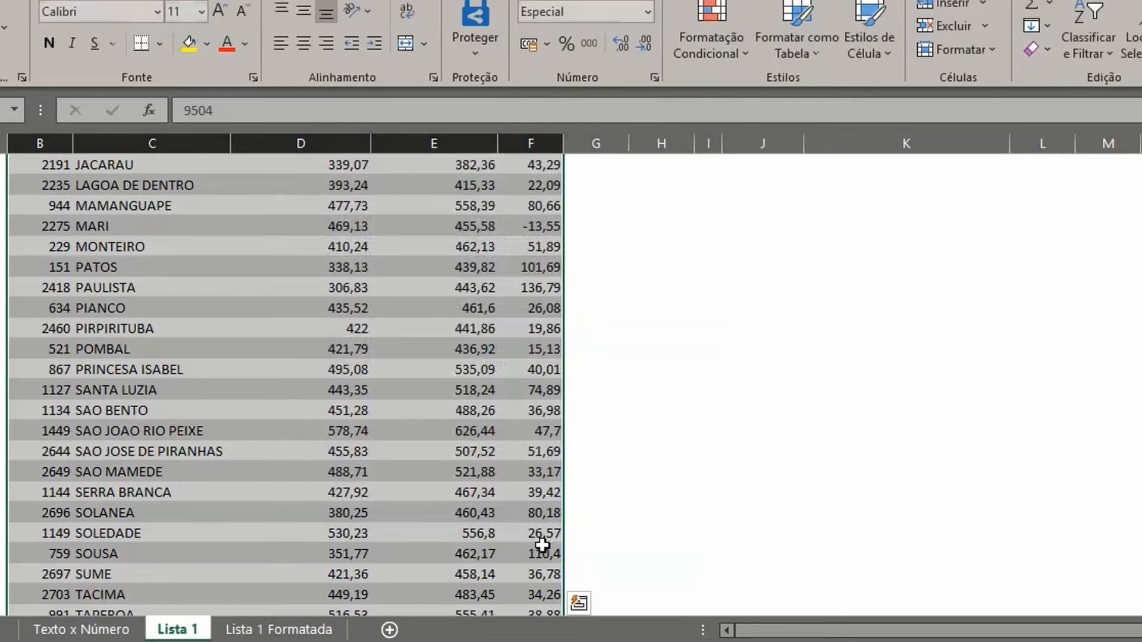
{"action": "left_click", "coordinate": [268, 384]}
{"action": "scroll", "coordinate": [208, 370], "scroll_direction": "up", "scroll_amount": 3}
{"action": "scroll", "coordinate": [208, 369], "scroll_direction": "up", "scroll_amount": 3}
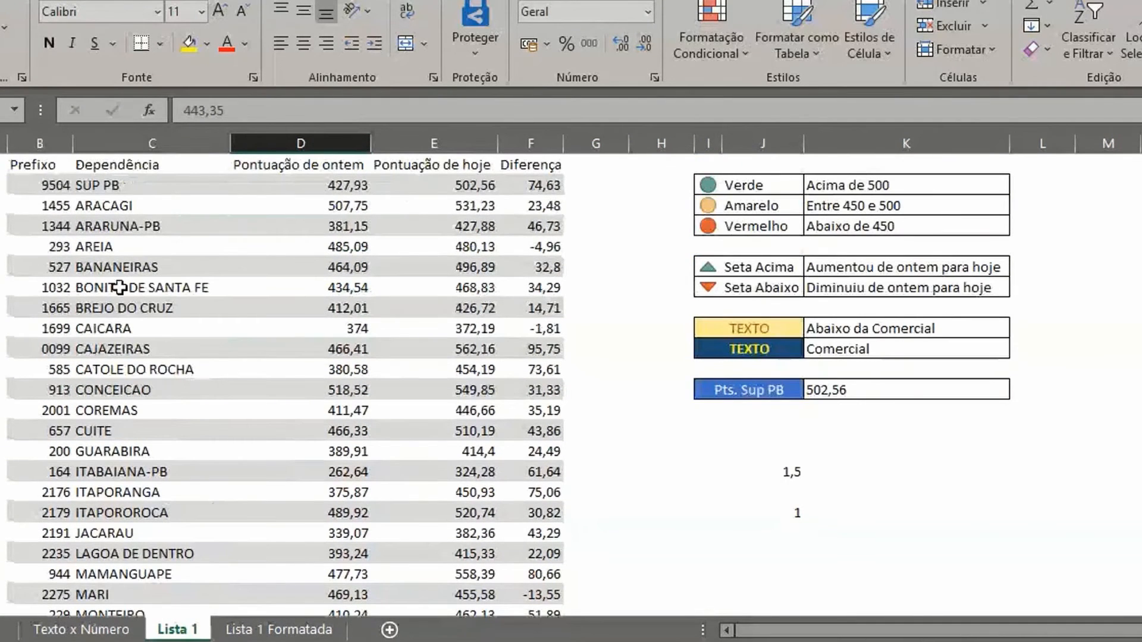
{"action": "left_click", "coordinate": [106, 224]}
{"action": "left_click", "coordinate": [226, 280]}
{"action": "left_click", "coordinate": [239, 357]}
{"action": "left_click", "coordinate": [226, 402]}
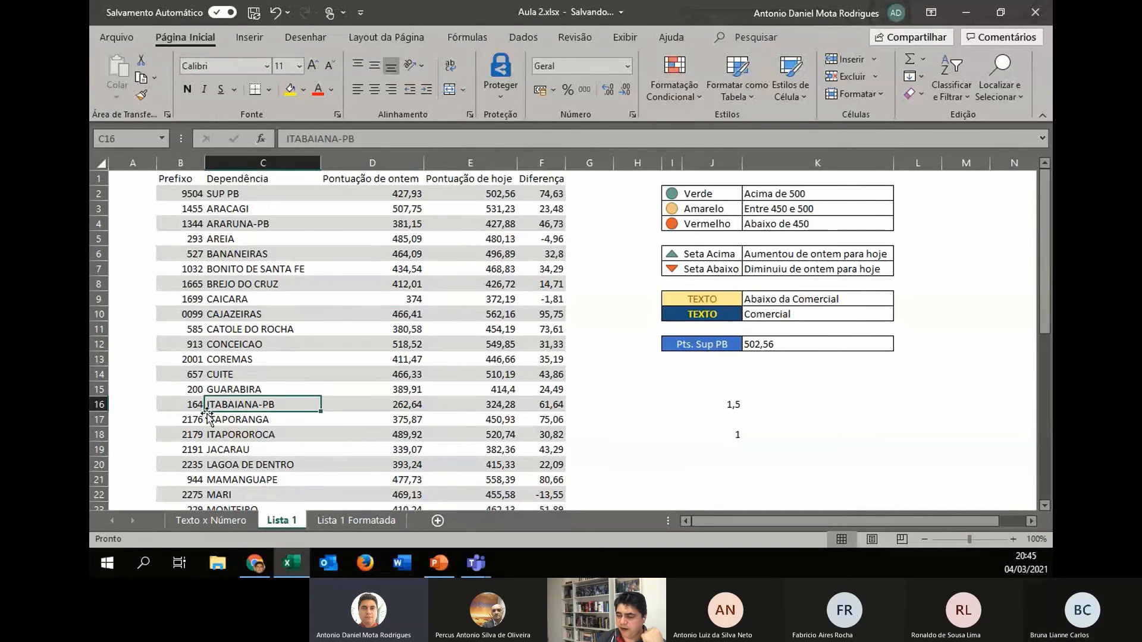
{"action": "left_click", "coordinate": [191, 434]}
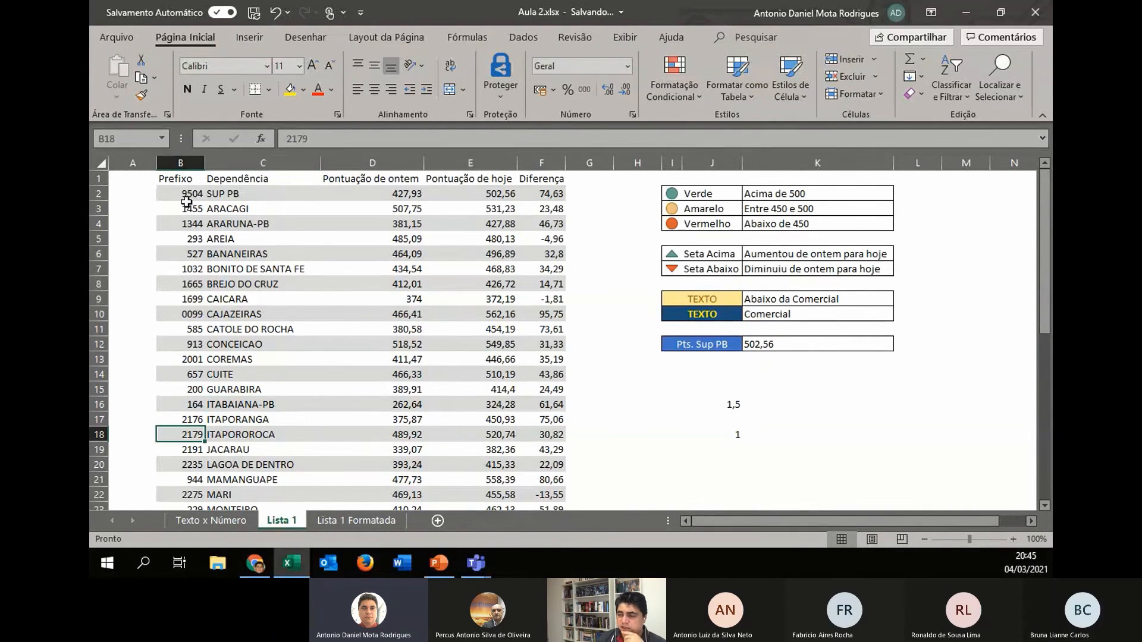
Sort the data range B2:F44 in ascending Prefixo order and check the row shading of the reordered list.
{"action": "left_click_drag", "start_coordinate": [186, 194], "coordinate": [550, 479]}
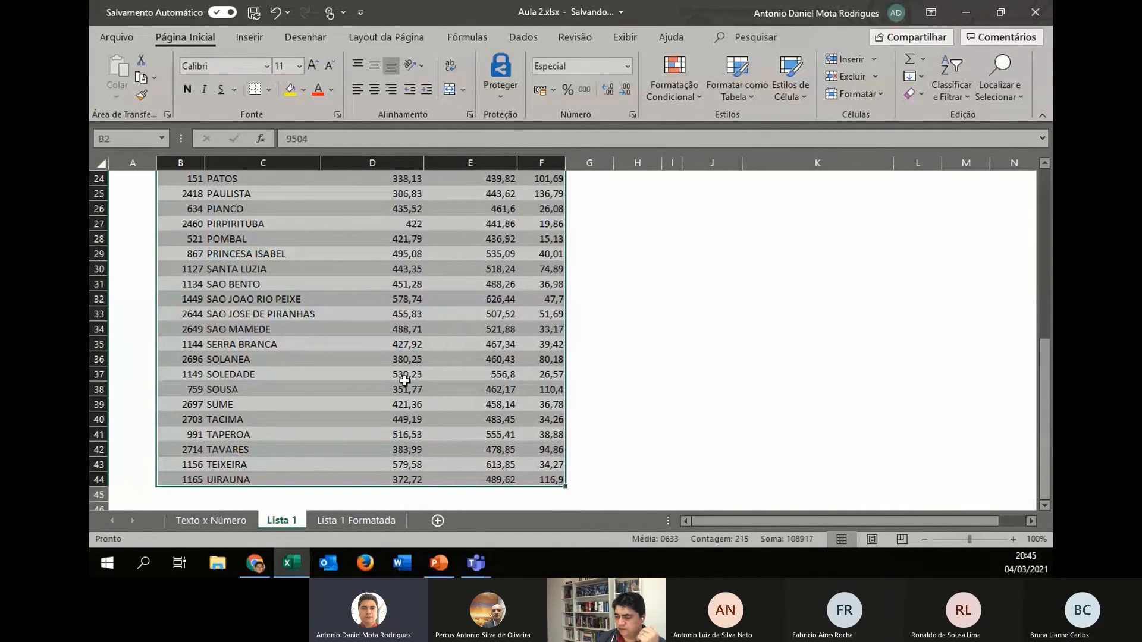
{"action": "scroll", "coordinate": [401, 305], "scroll_direction": "up", "scroll_amount": 8}
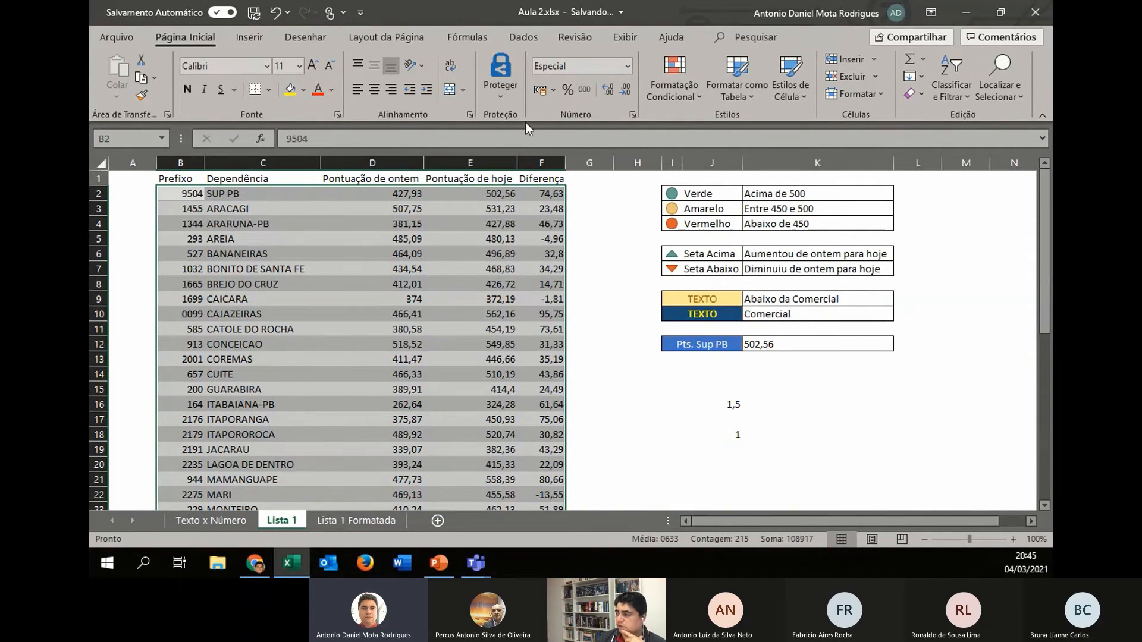
{"action": "left_click", "coordinate": [519, 35]}
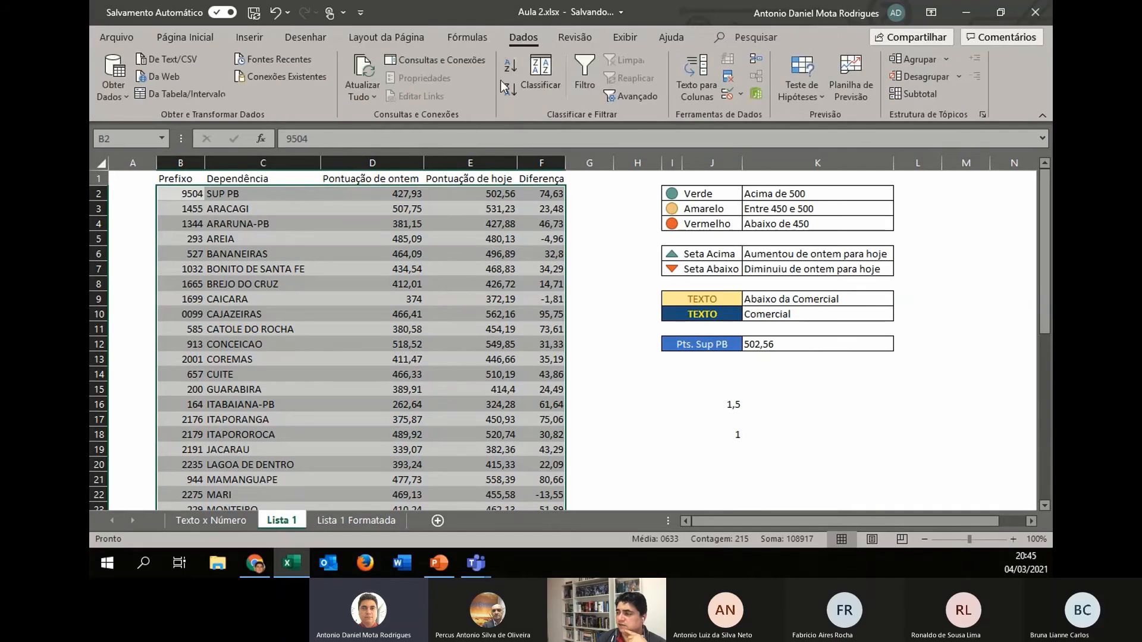
{"action": "left_click", "coordinate": [508, 72]}
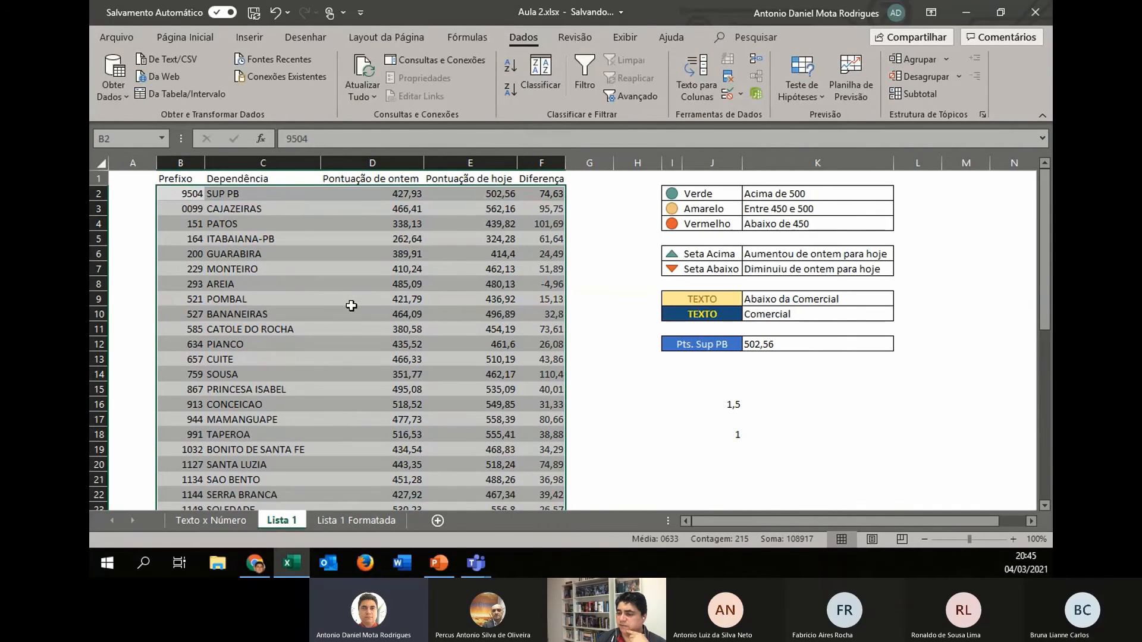
{"action": "left_click", "coordinate": [242, 240]}
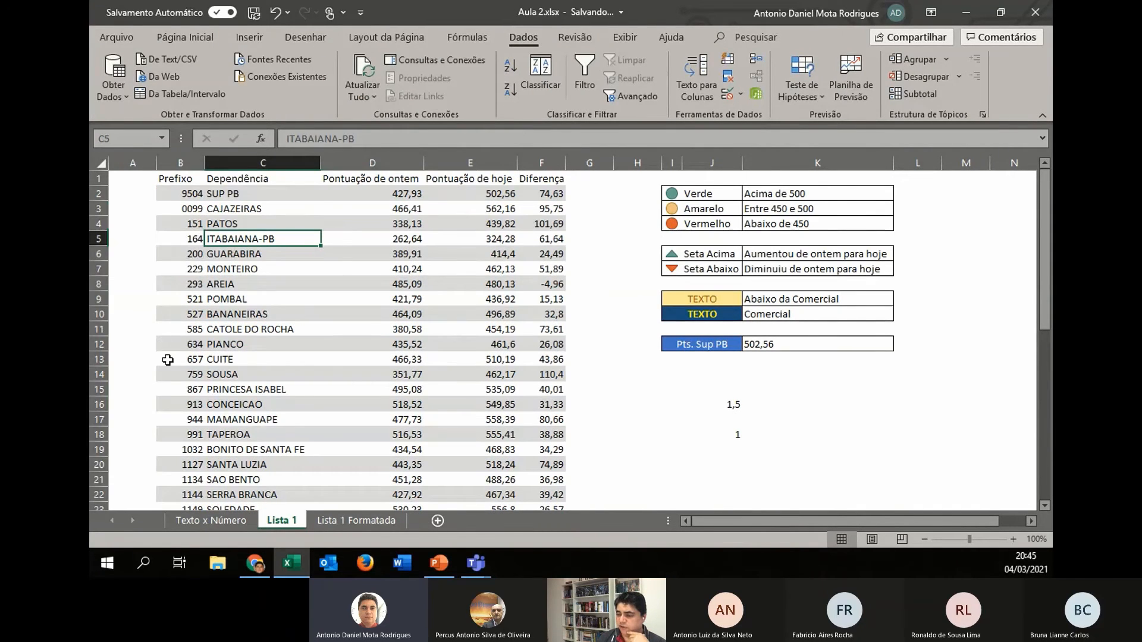
{"action": "left_click", "coordinate": [189, 210]}
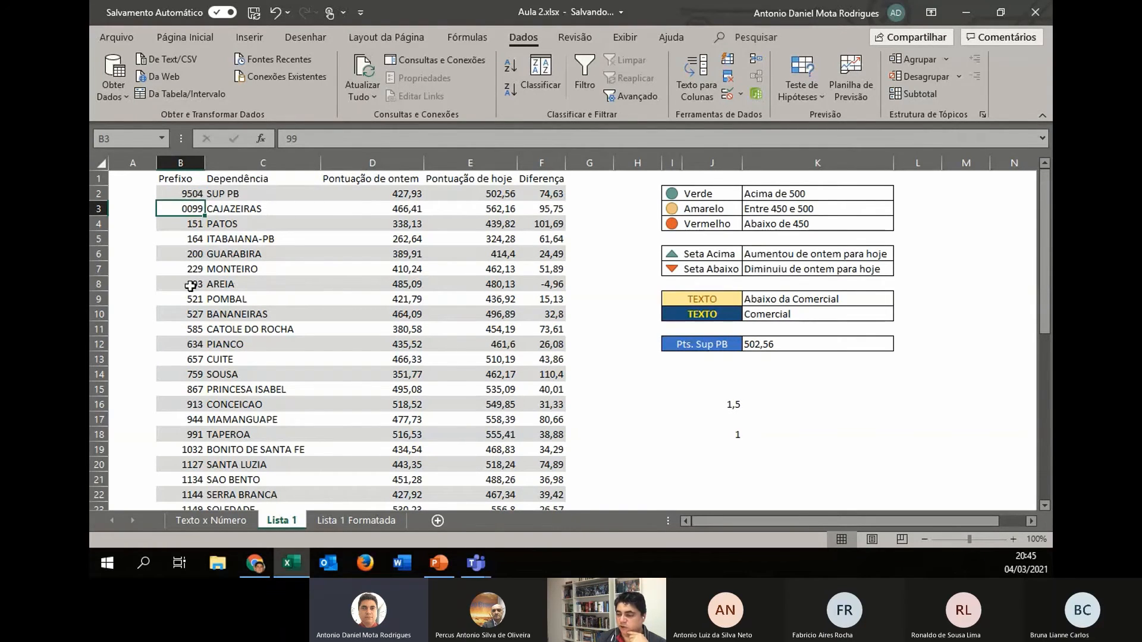
{"action": "left_click", "coordinate": [273, 225]}
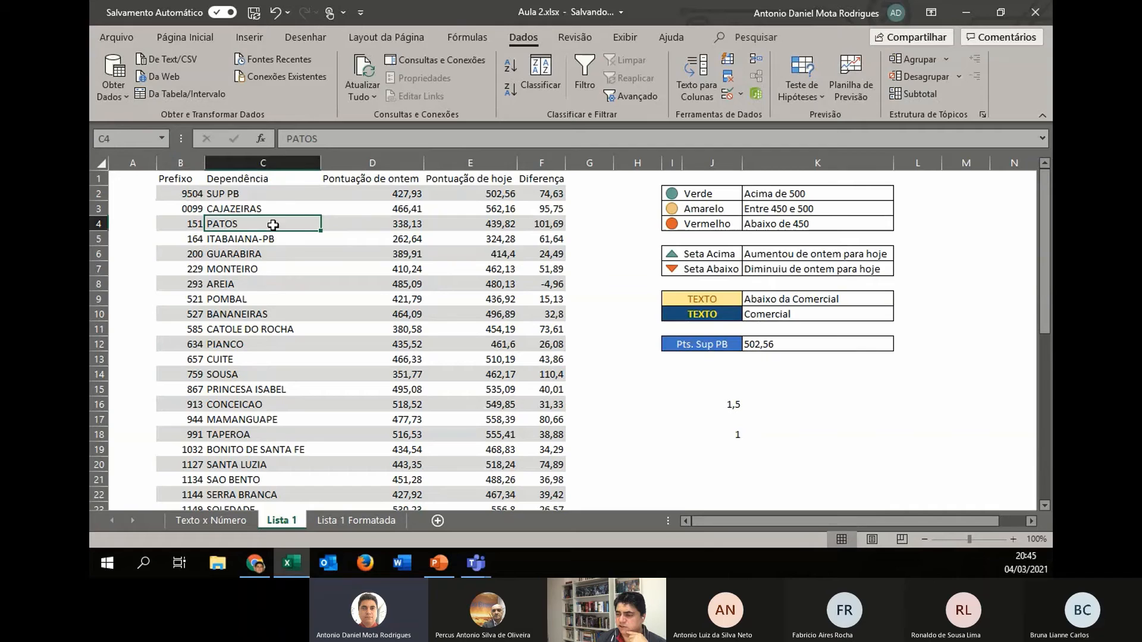
{"action": "left_click", "coordinate": [262, 254]}
{"action": "left_click", "coordinate": [254, 296]}
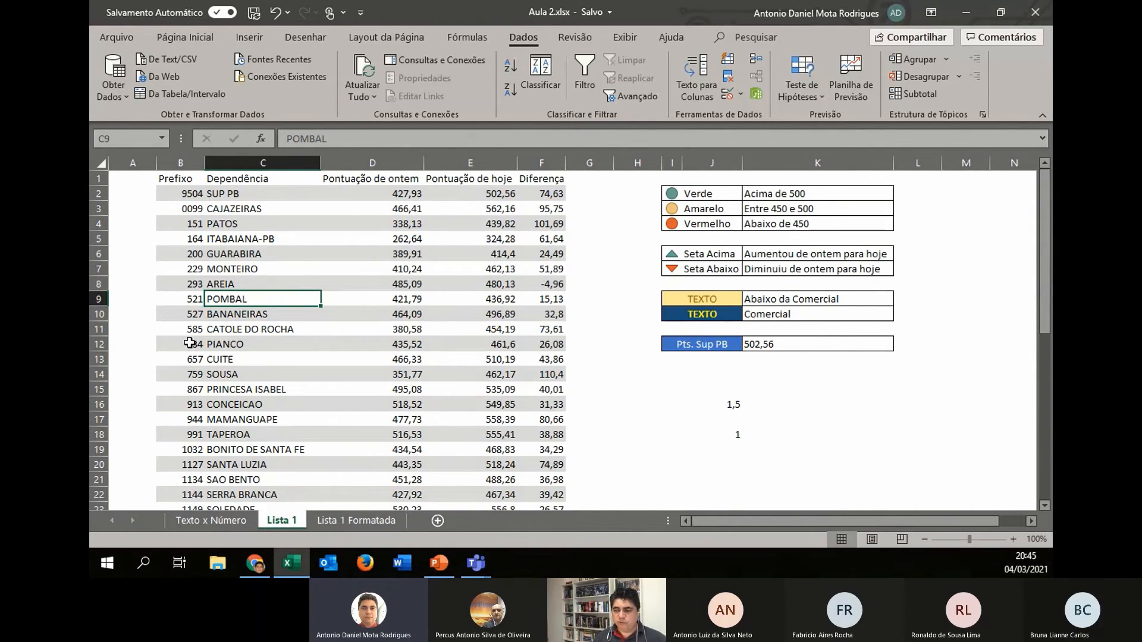
Give the Prefixo cell of the CAJAZEIRAS row the custom number format 0000 and compare it with B11.
{"action": "left_click", "coordinate": [189, 211]}
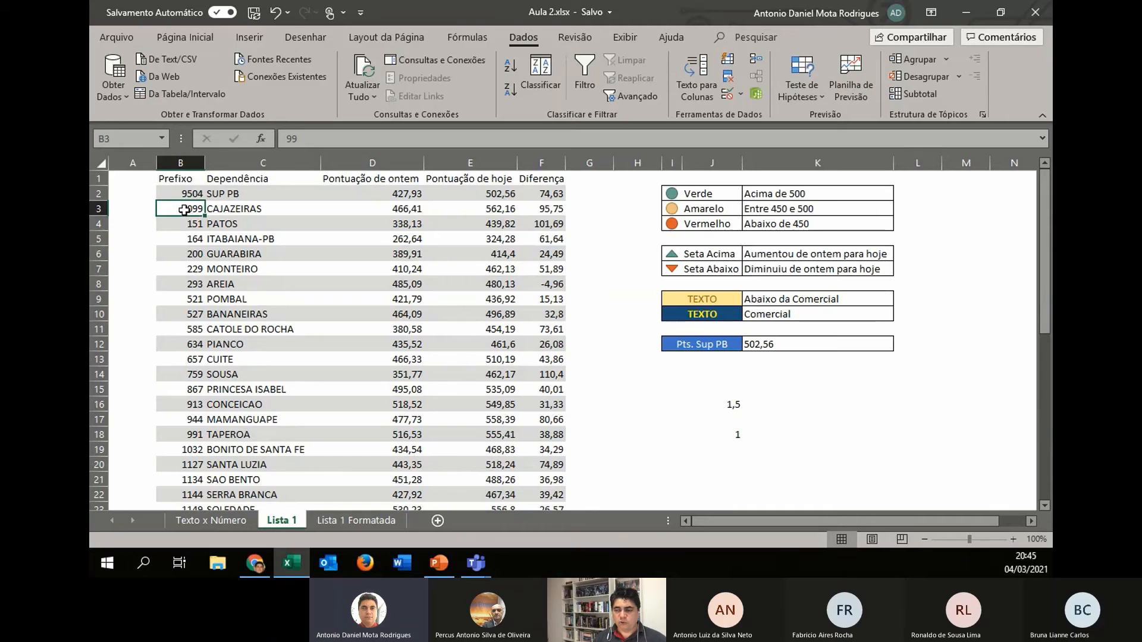
{"action": "key", "text": "ctrl+1"}
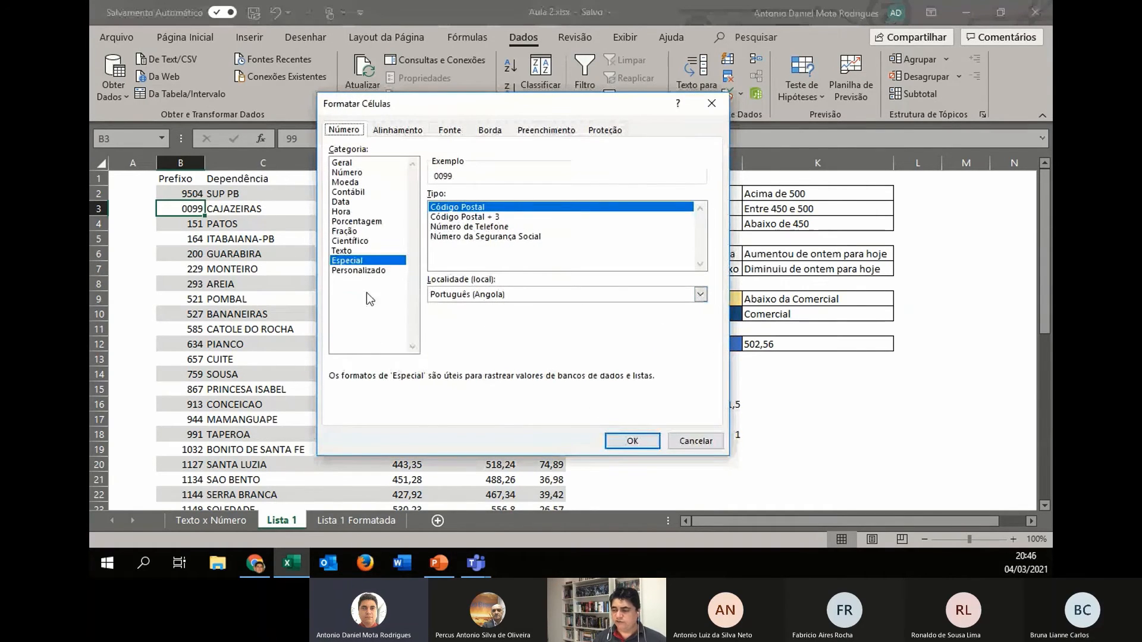
{"action": "left_click", "coordinate": [359, 271]}
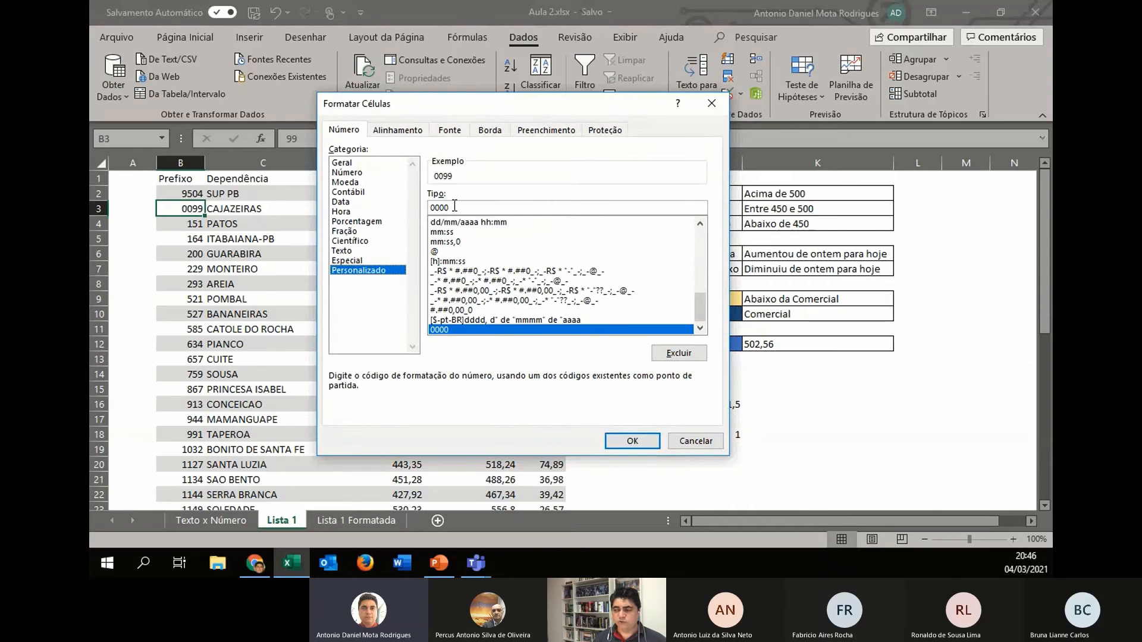
{"action": "left_click", "coordinate": [632, 441]}
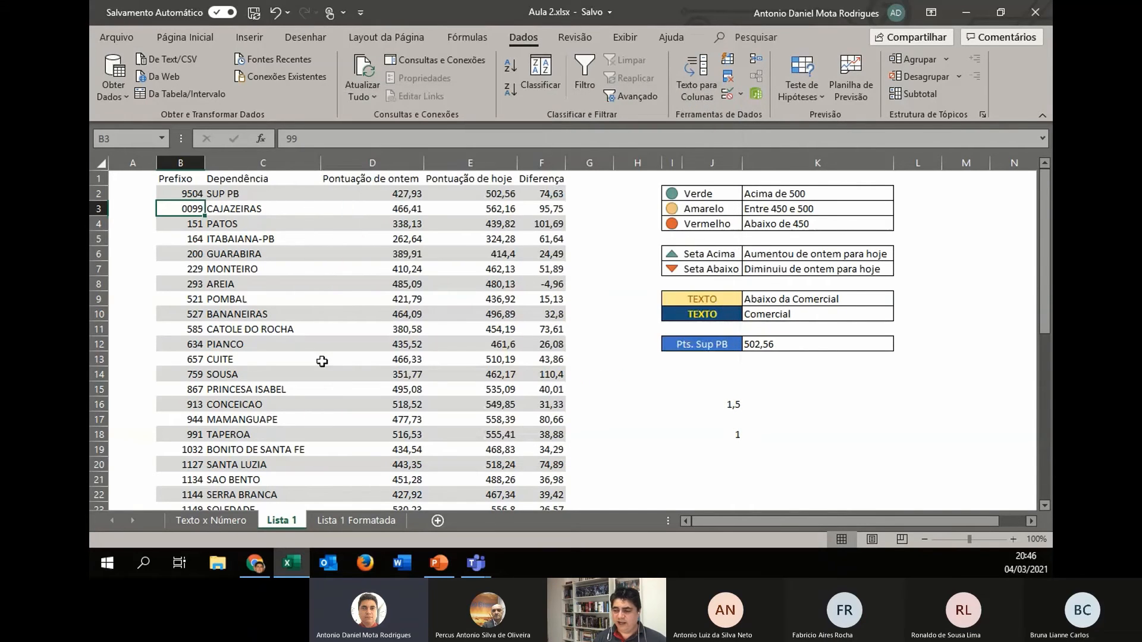
{"action": "left_click", "coordinate": [172, 330]}
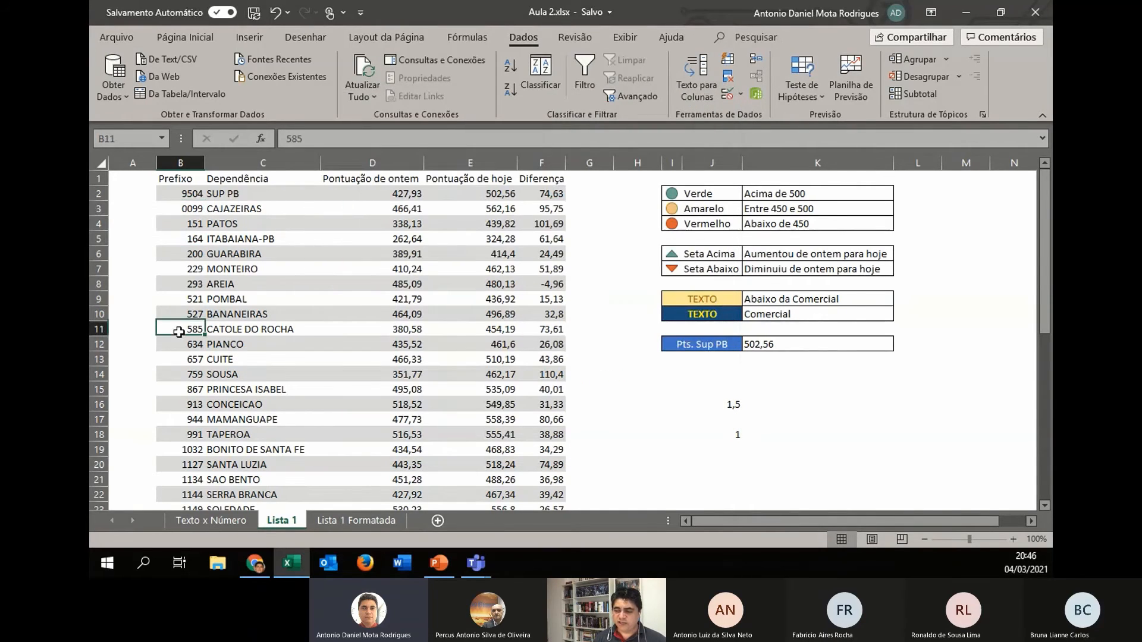
{"action": "left_click", "coordinate": [179, 208]}
{"action": "left_click", "coordinate": [180, 330]}
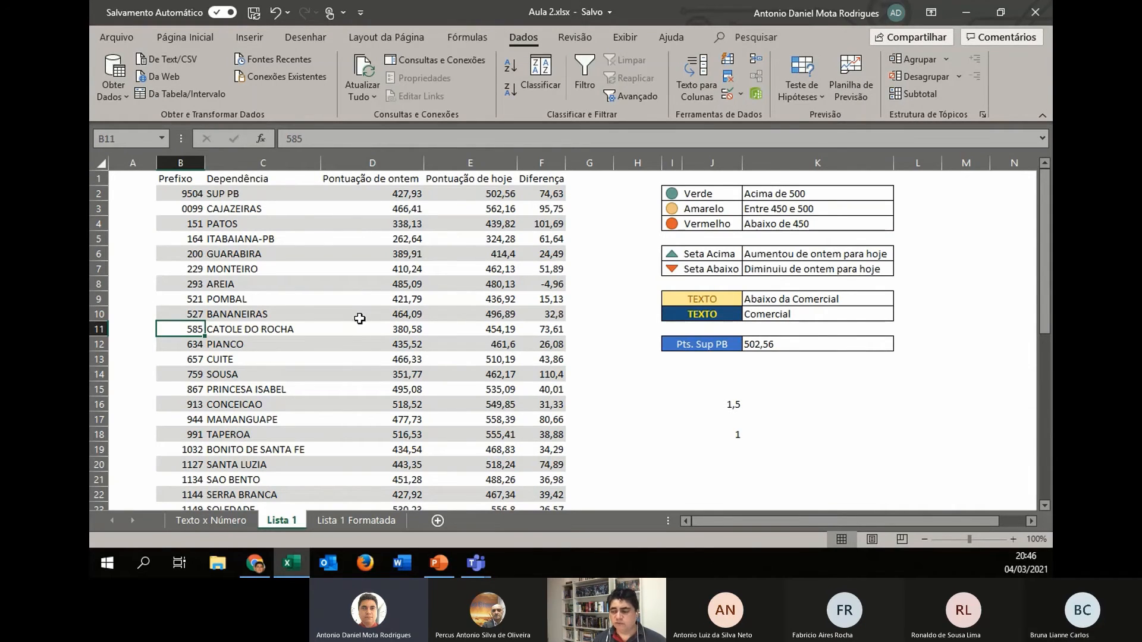
Examine the Pontuação de hoje circle icons and their color legend on the Lista 1 Formatada sheet, ending back on Lista 1.
{"action": "left_click", "coordinate": [354, 520]}
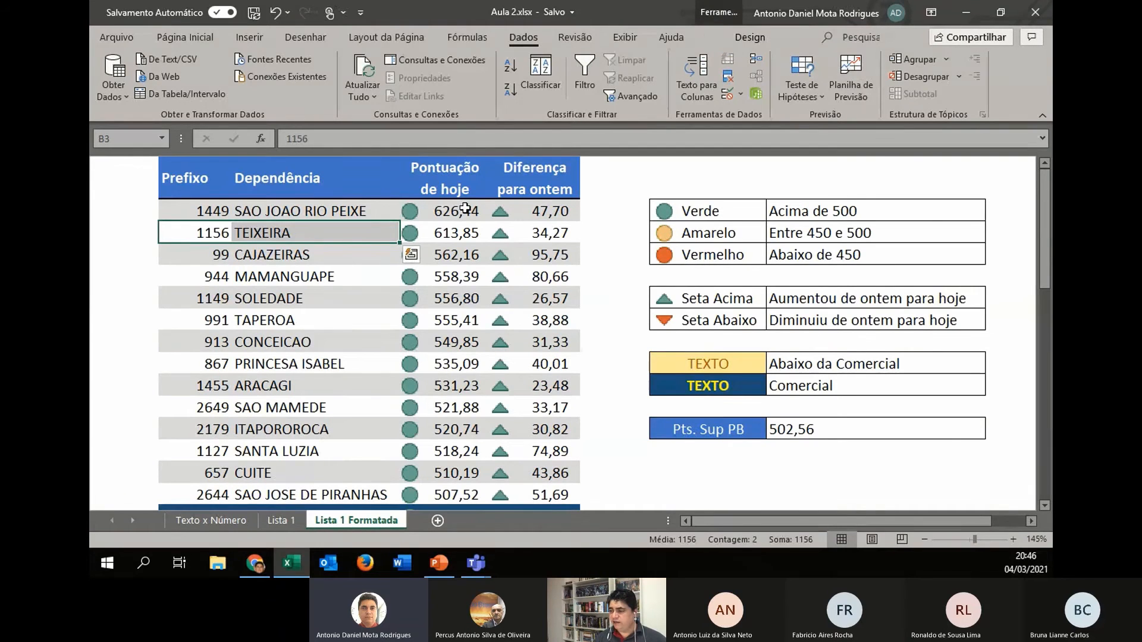
{"action": "left_click", "coordinate": [451, 250]}
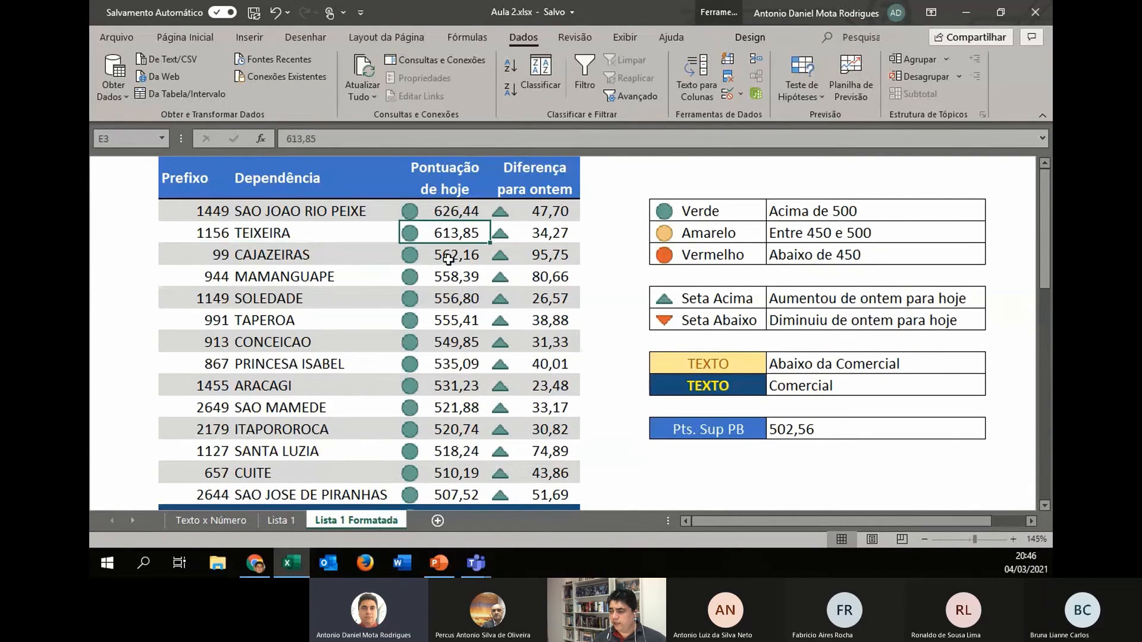
{"action": "left_click", "coordinate": [435, 297]}
{"action": "left_click", "coordinate": [447, 276]}
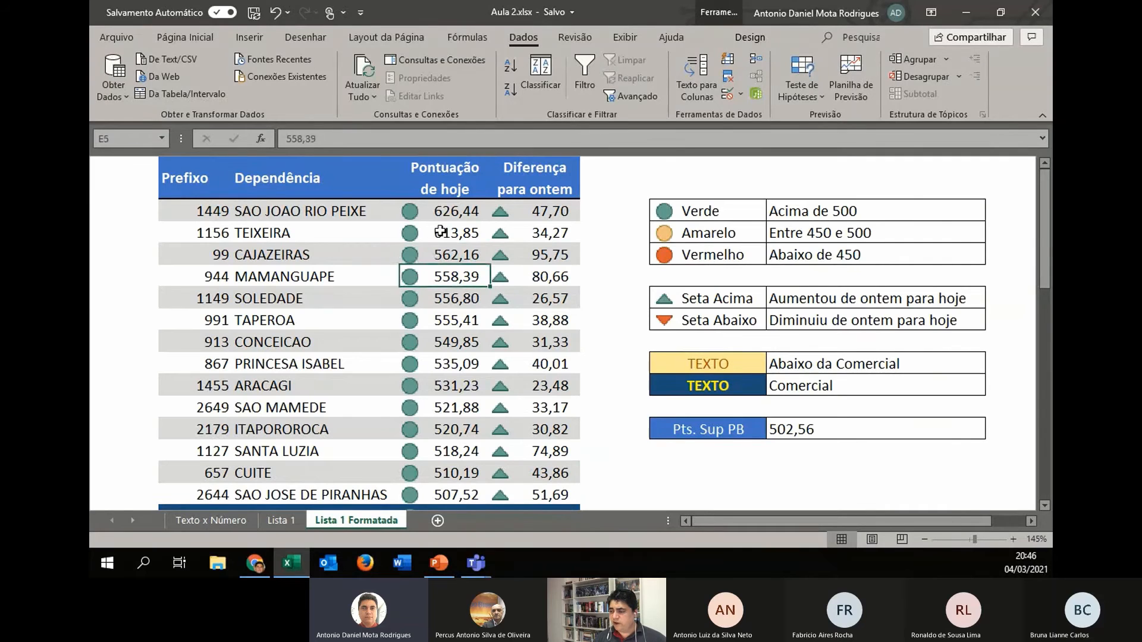
{"action": "left_click", "coordinate": [440, 232]}
{"action": "left_click", "coordinate": [442, 215]}
{"action": "left_click", "coordinate": [658, 229]}
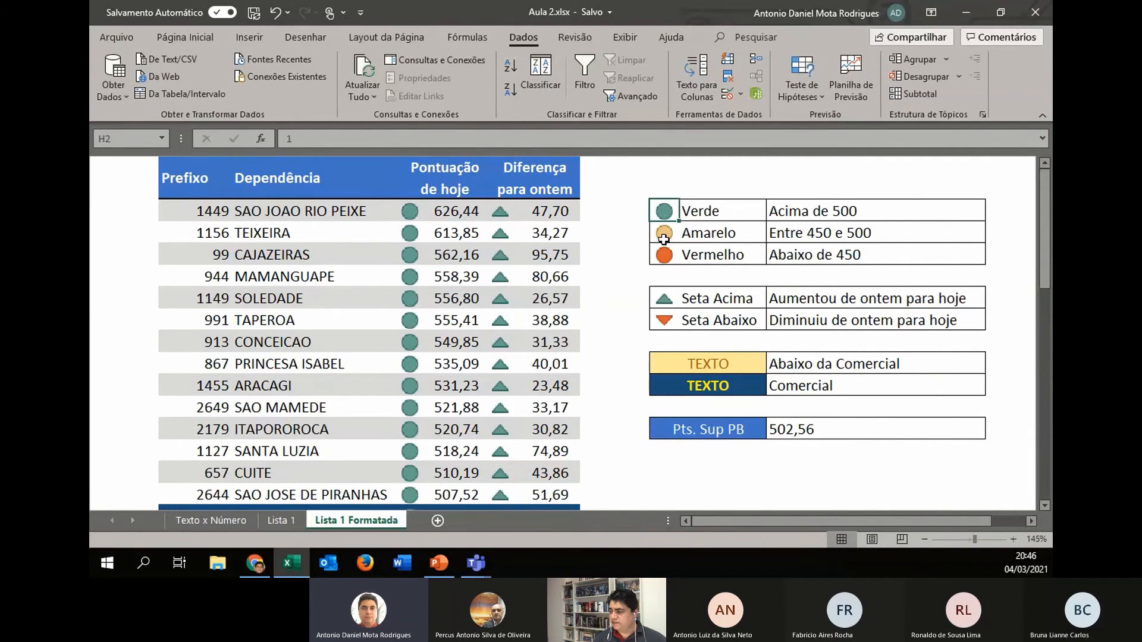
{"action": "left_click", "coordinate": [664, 255]}
{"action": "left_click", "coordinate": [280, 521]}
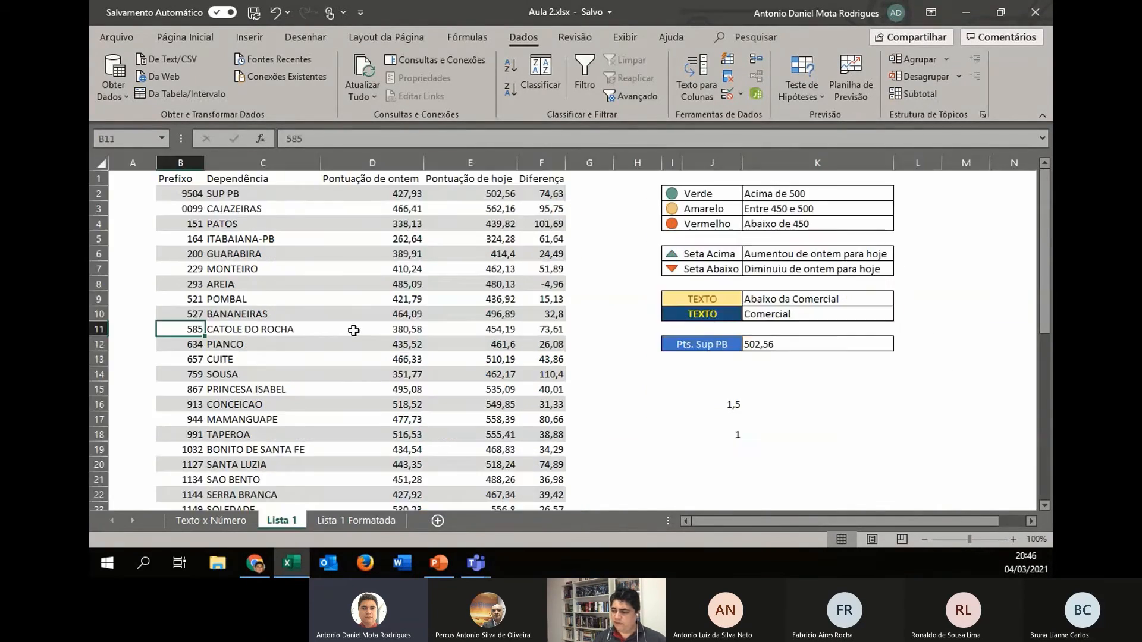
Compare the score and Diferença columns of Lista 1 with the columns shown on the Lista 1 Formatada sheet.
{"action": "left_click", "coordinate": [479, 198]}
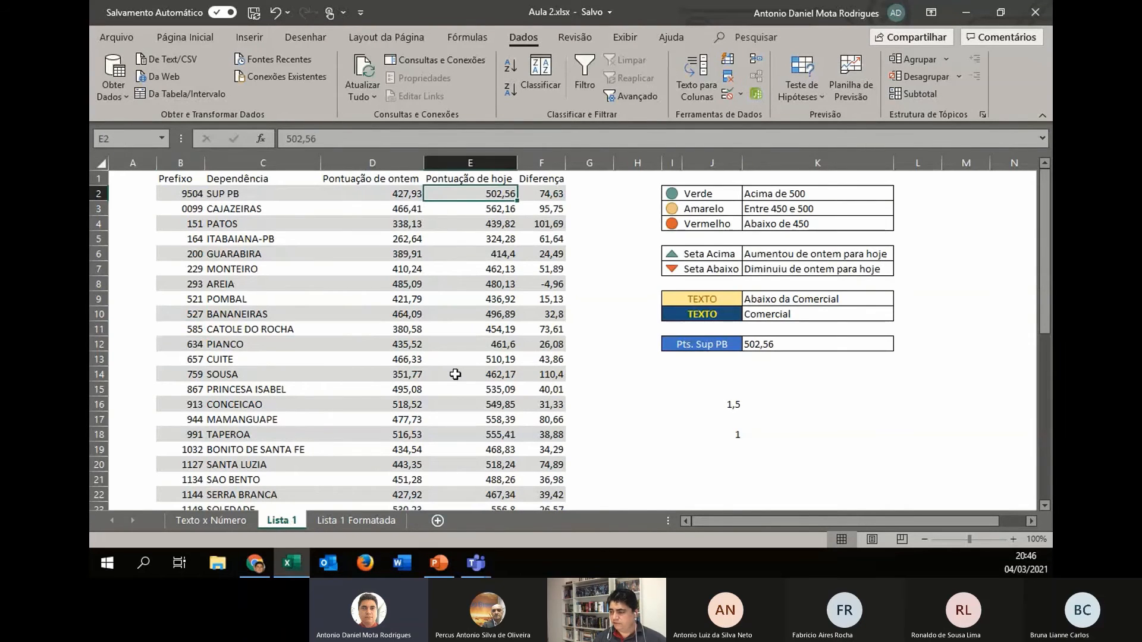
{"action": "scroll", "coordinate": [454, 381], "scroll_direction": "down", "scroll_amount": 3}
{"action": "scroll", "coordinate": [416, 399], "scroll_direction": "up", "scroll_amount": 3}
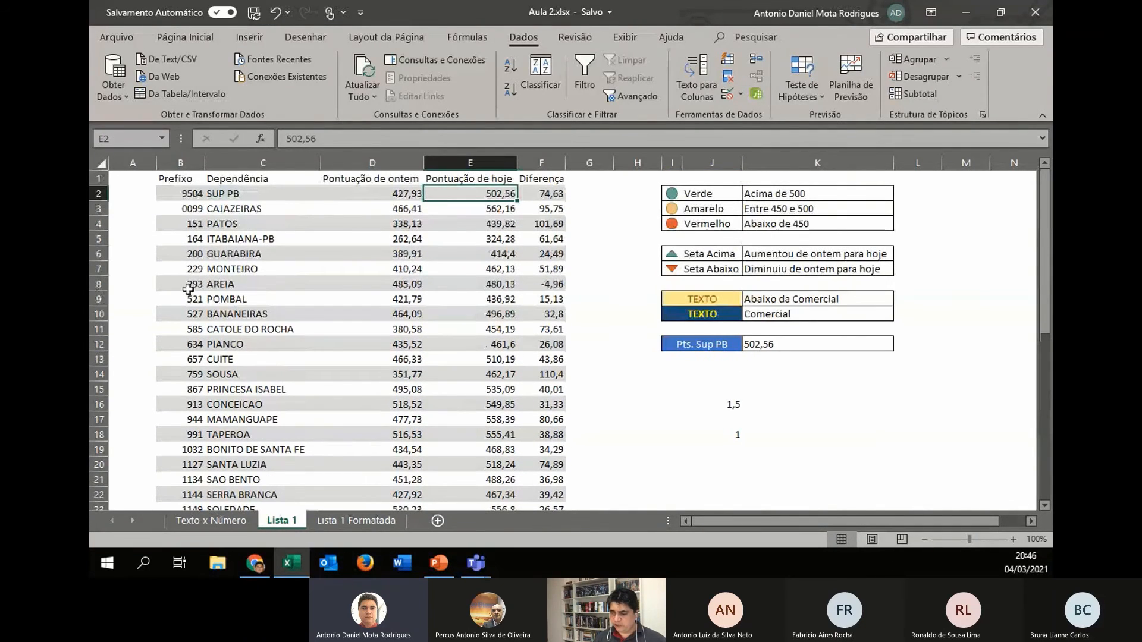
{"action": "left_click", "coordinate": [189, 288]}
{"action": "left_click", "coordinate": [295, 268]}
{"action": "left_click", "coordinate": [437, 257]}
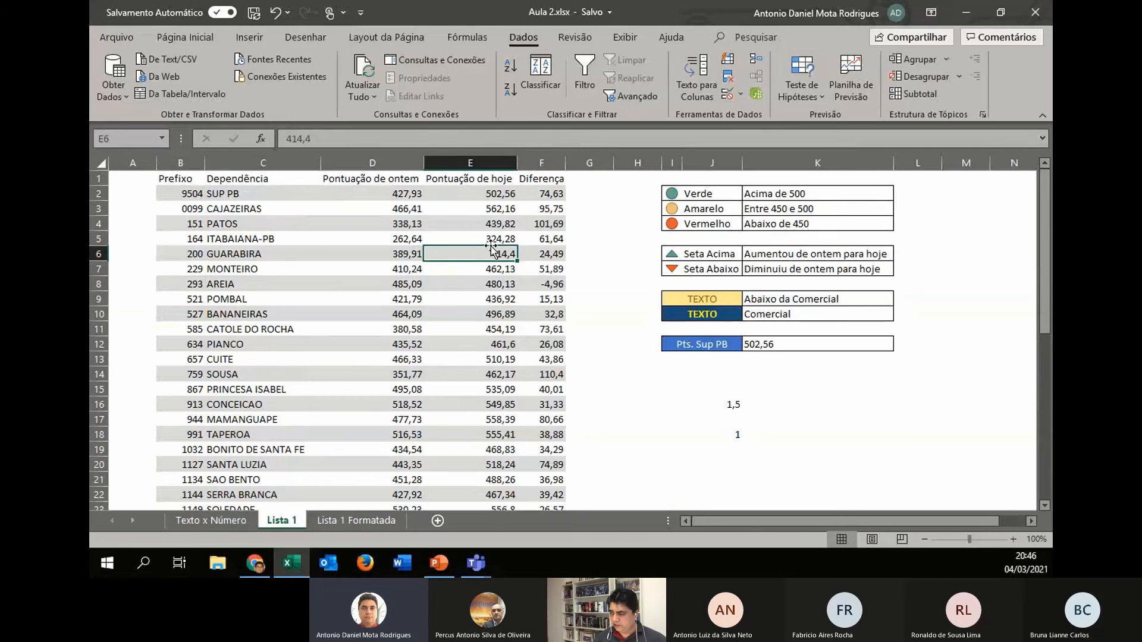
{"action": "left_click", "coordinate": [543, 260]}
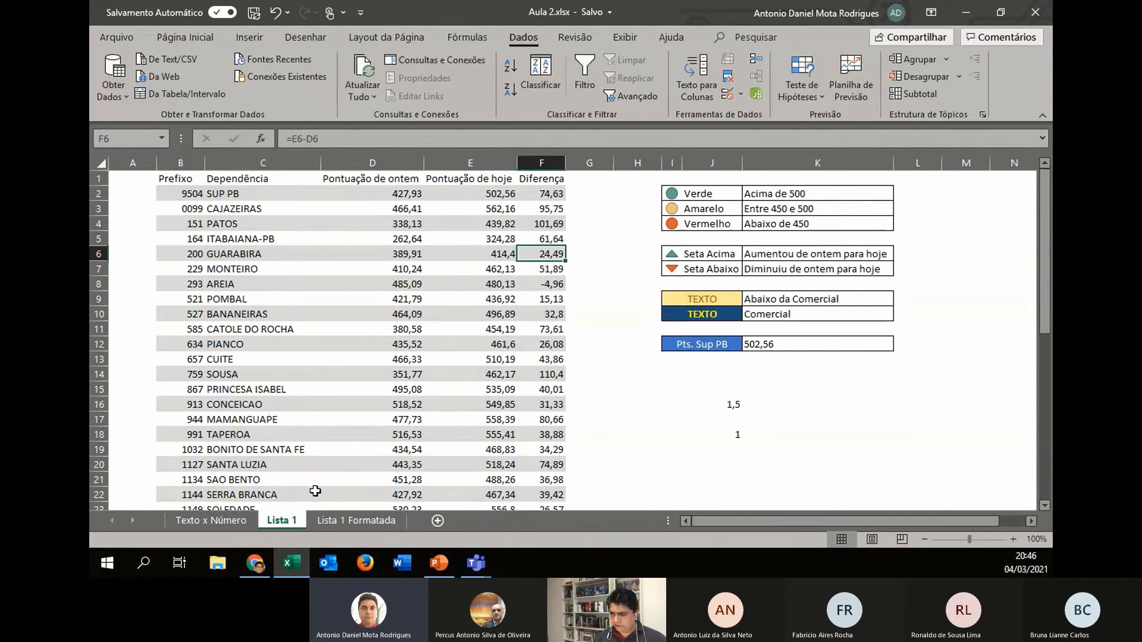
{"action": "left_click", "coordinate": [334, 523]}
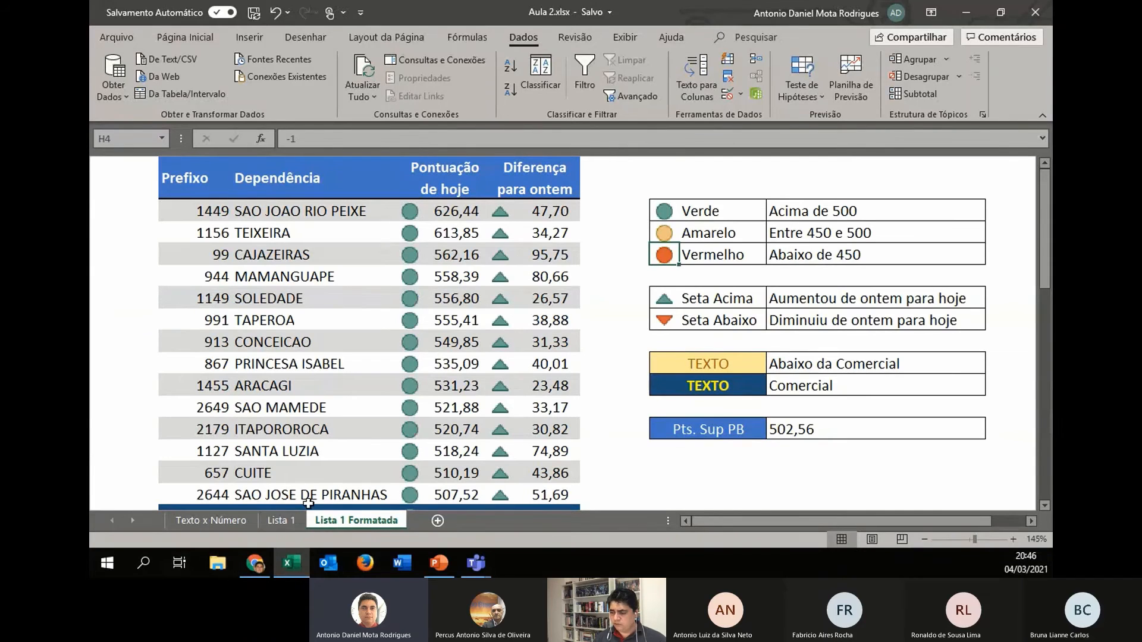
{"action": "left_click", "coordinate": [273, 526]}
Hide the Pontuação de ontem column on Lista 1 and check the first formula in the Diferença column.
{"action": "left_click", "coordinate": [396, 162]}
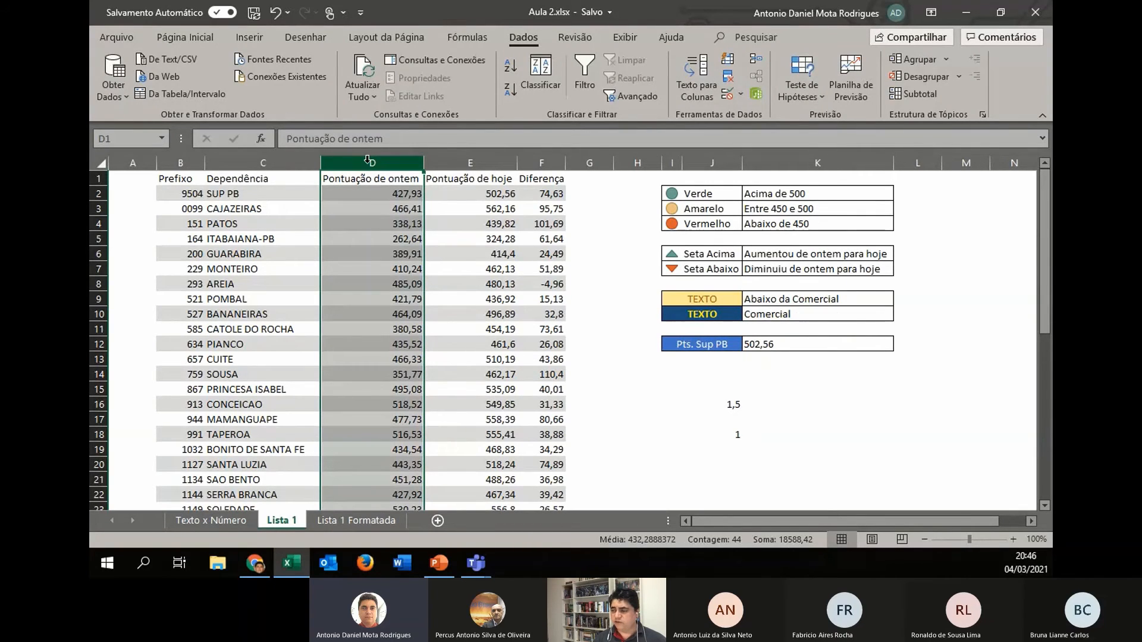
{"action": "right_click", "coordinate": [368, 159]}
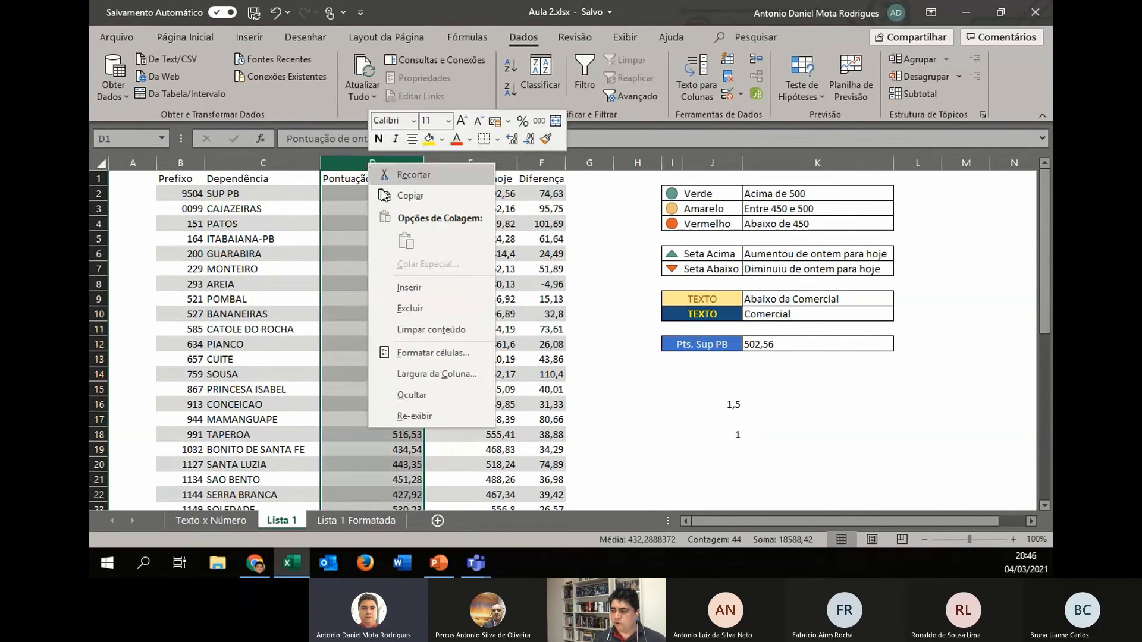
{"action": "left_click", "coordinate": [412, 395]}
{"action": "left_click", "coordinate": [360, 240]}
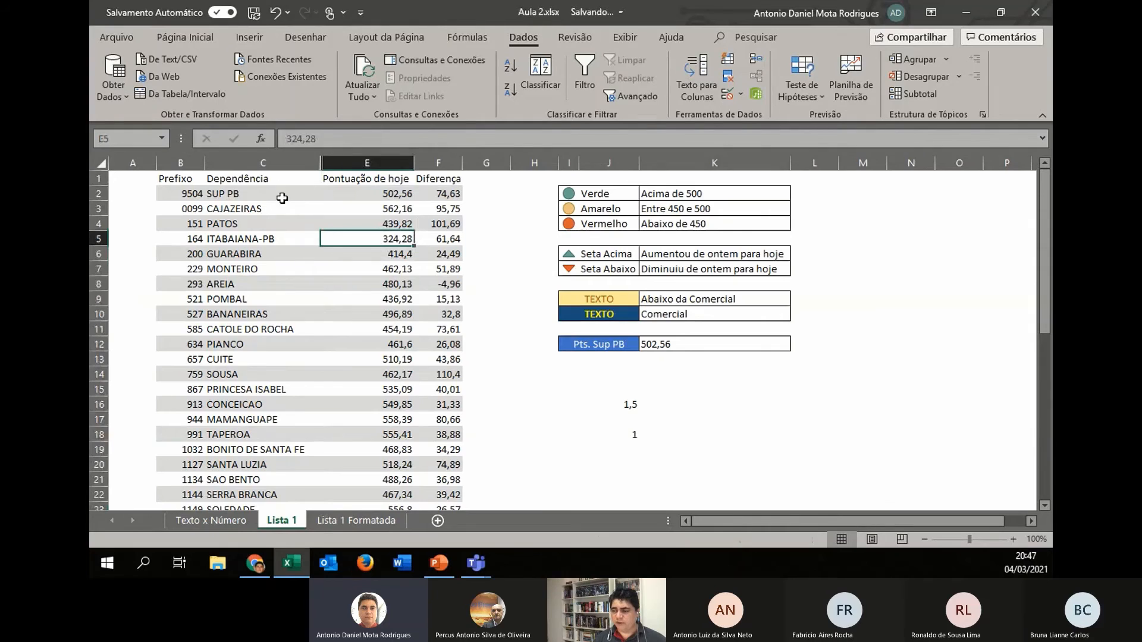
{"action": "left_click", "coordinate": [441, 193]}
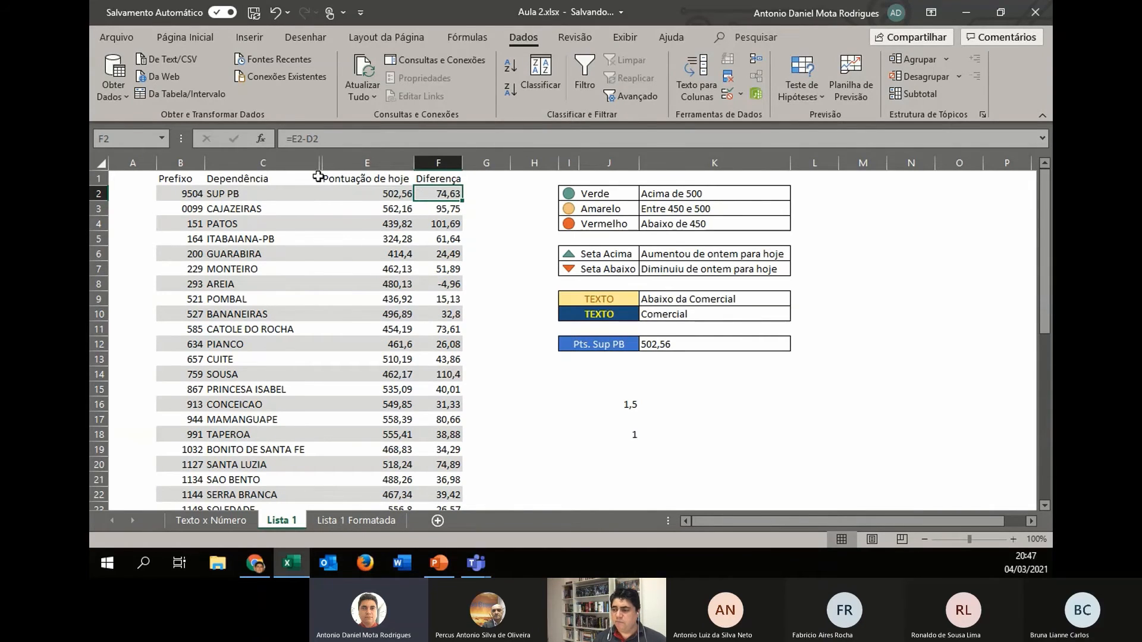
Apply the three-circle green, yellow and red icon set to the Pontuação de hoje scores E2:E44 and look over the icons.
{"action": "left_click", "coordinate": [376, 192]}
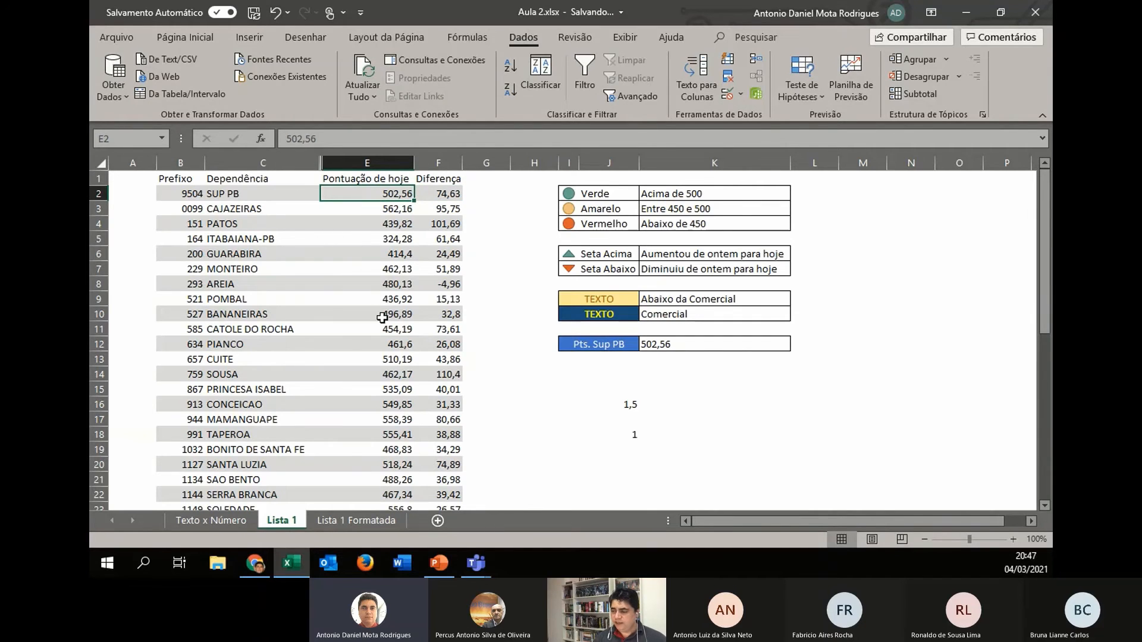
{"action": "scroll", "coordinate": [367, 324], "scroll_direction": "down", "scroll_amount": 9}
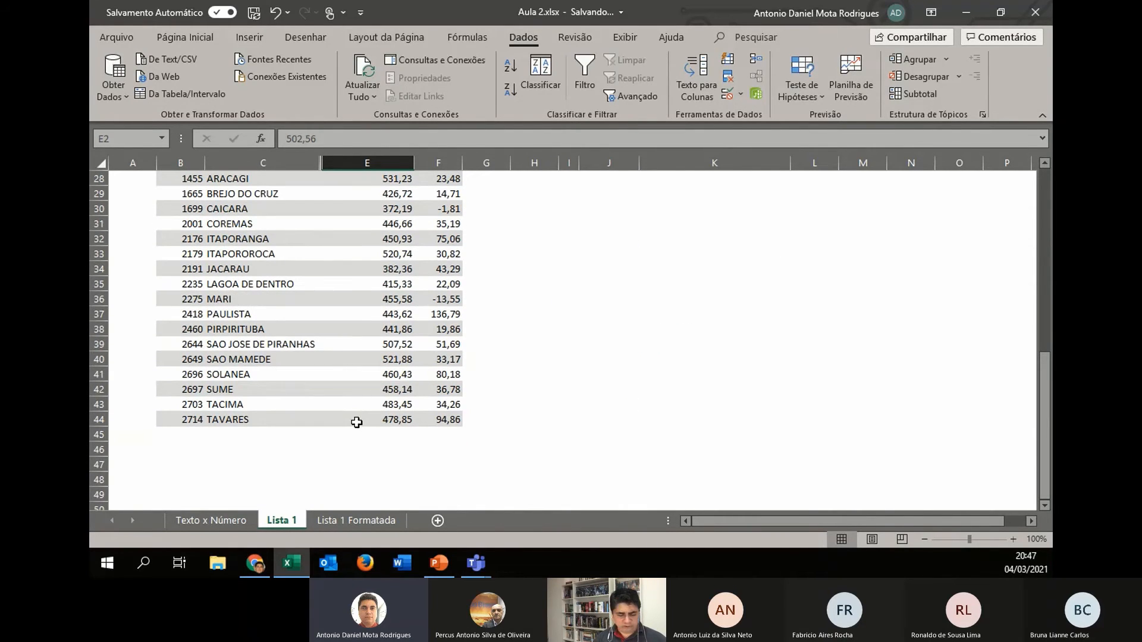
{"action": "left_click", "coordinate": [355, 419], "text": "shift"}
{"action": "scroll", "coordinate": [441, 197], "scroll_direction": "up", "scroll_amount": 1}
{"action": "scroll", "coordinate": [441, 196], "scroll_direction": "up", "scroll_amount": 9}
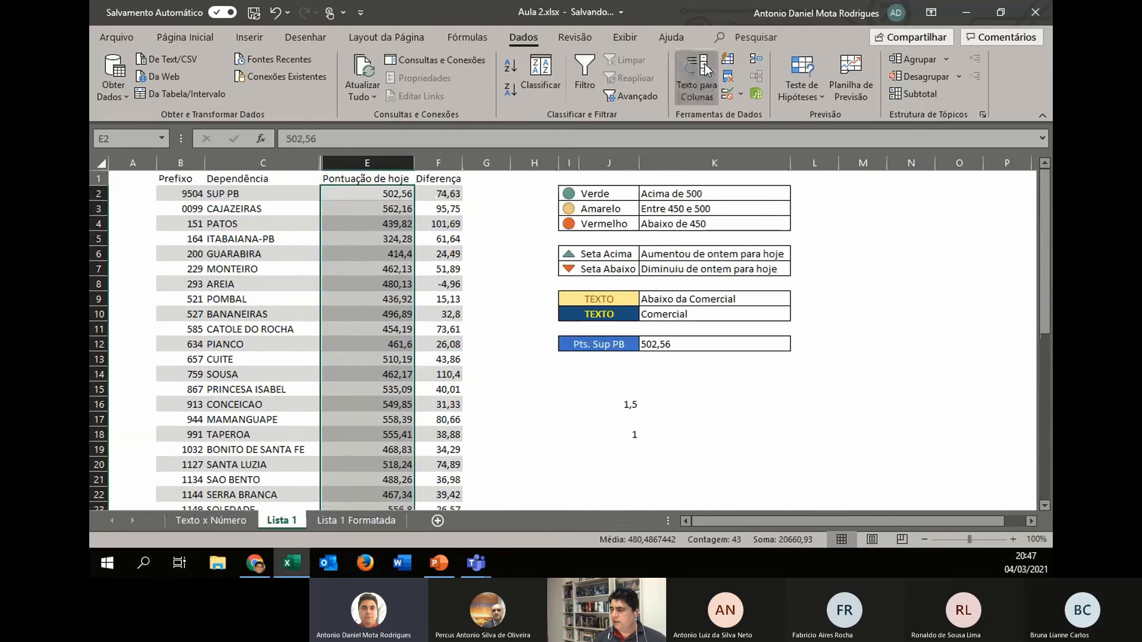
{"action": "left_click", "coordinate": [192, 38]}
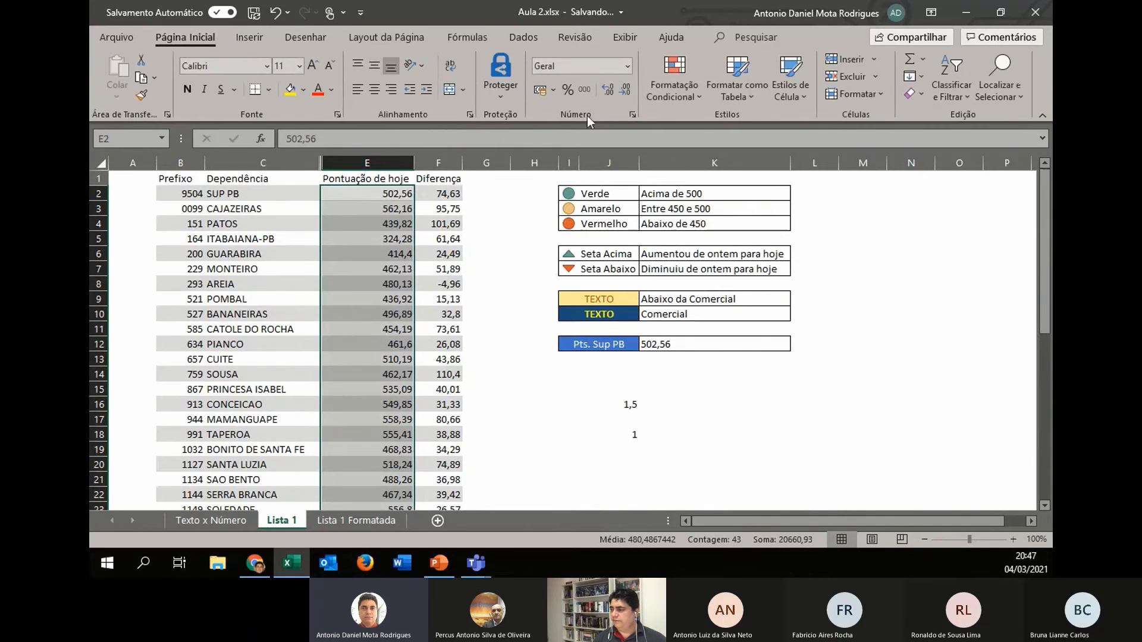
{"action": "left_click", "coordinate": [668, 82]}
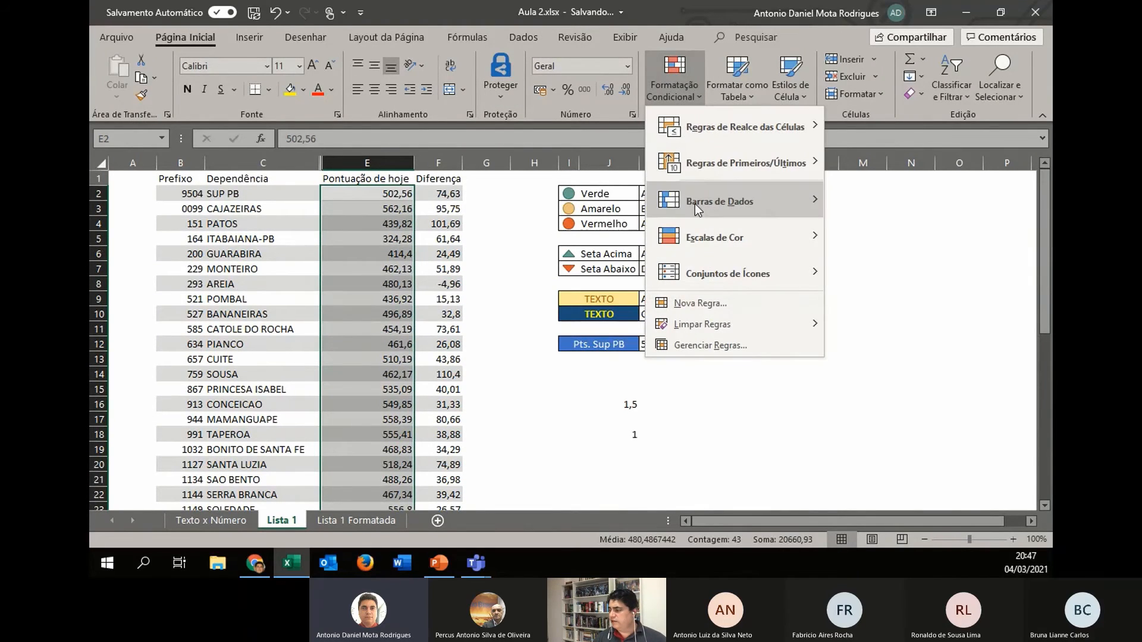
{"action": "mouse_move", "coordinate": [715, 278]}
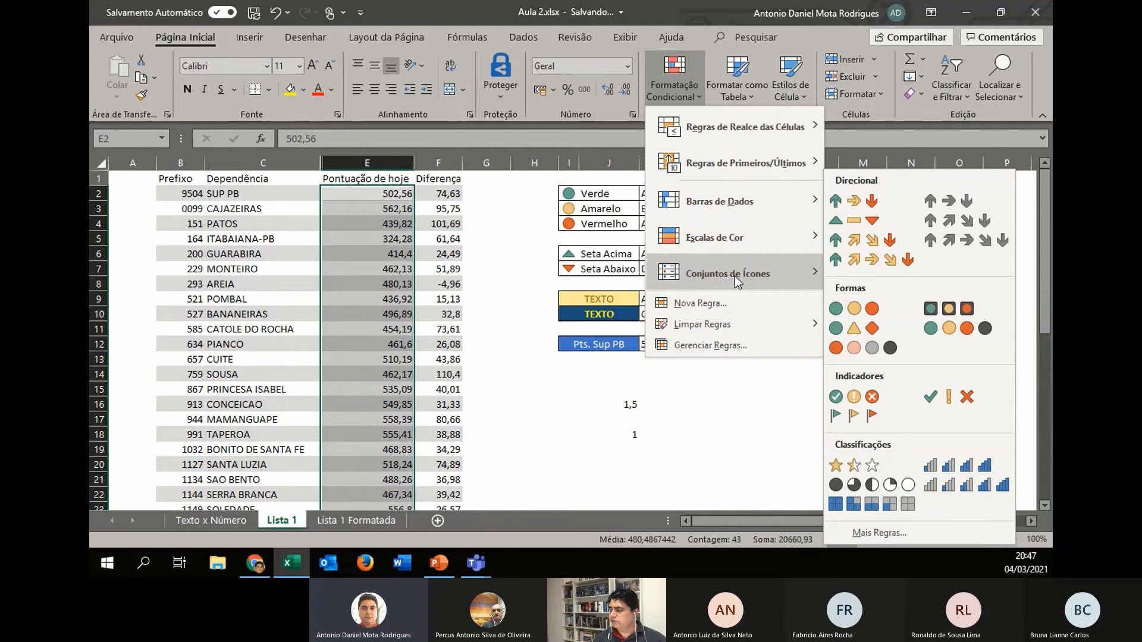
{"action": "left_click", "coordinate": [857, 312]}
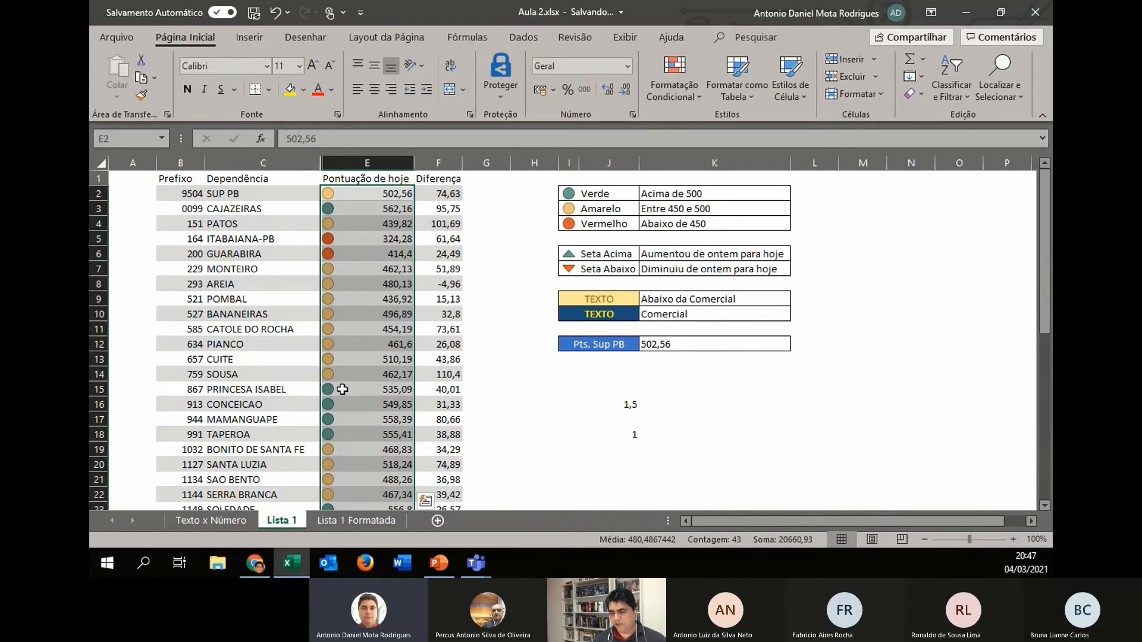
{"action": "scroll", "coordinate": [342, 379], "scroll_direction": "down", "scroll_amount": 5}
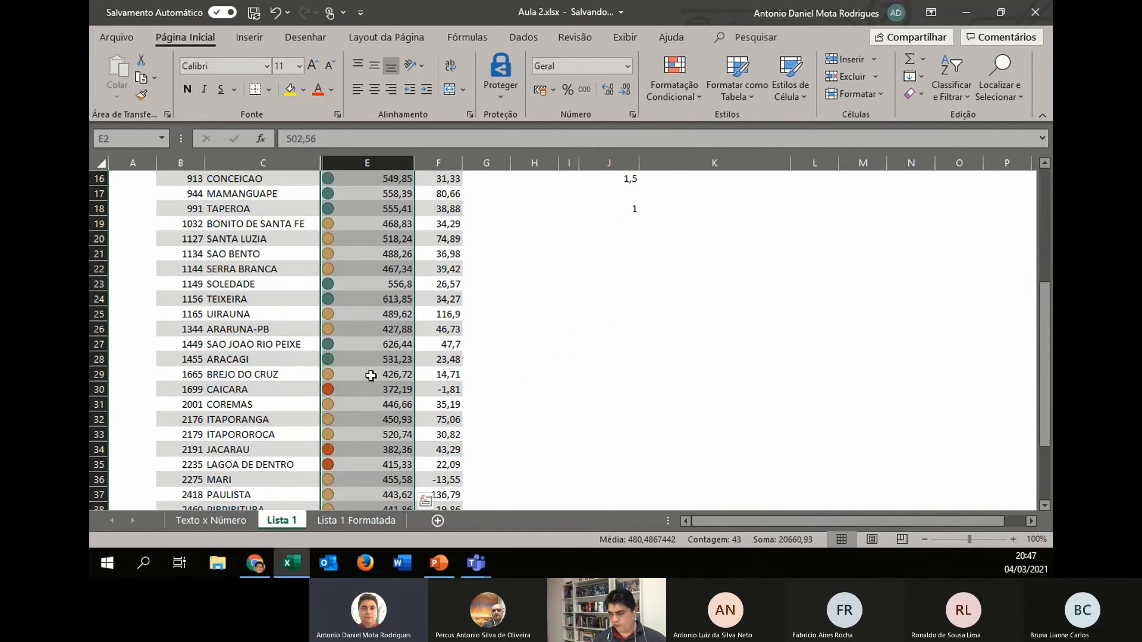
{"action": "scroll", "coordinate": [370, 376], "scroll_direction": "up", "scroll_amount": 5}
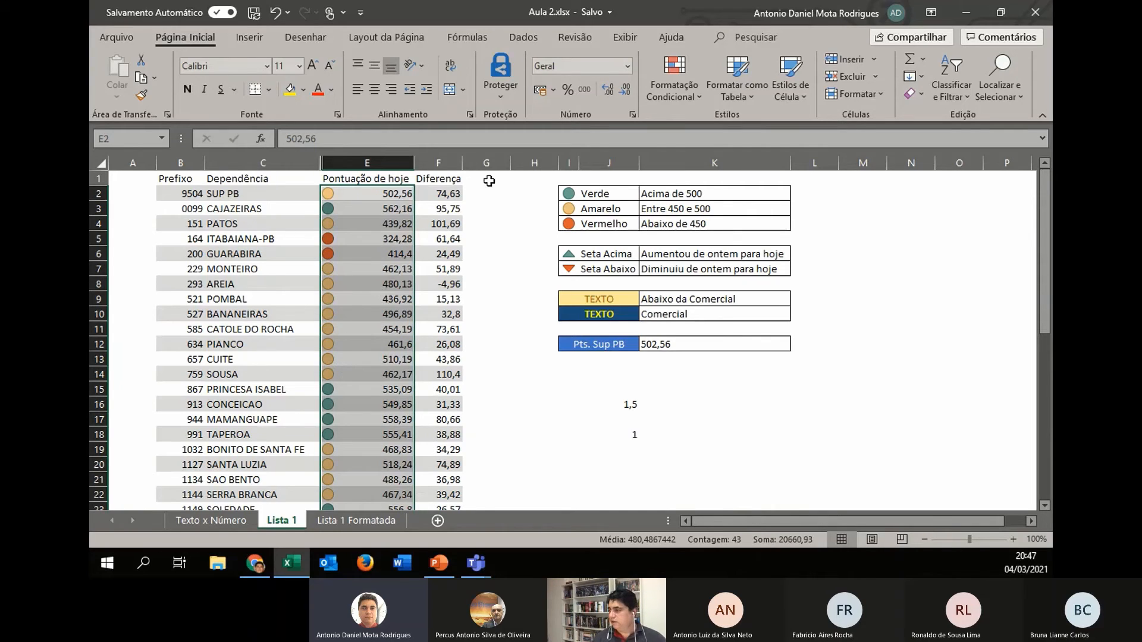
Open the icon set rule applied to E2:E44 for editing and examine its default percentage thresholds.
{"action": "left_click", "coordinate": [676, 91]}
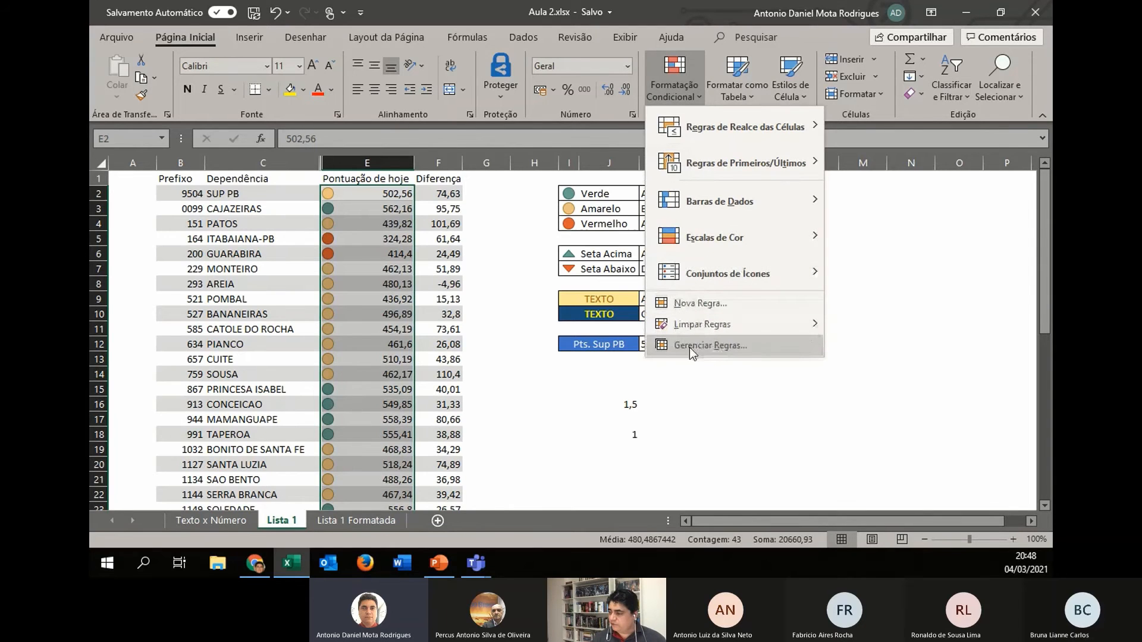
{"action": "left_click", "coordinate": [724, 355]}
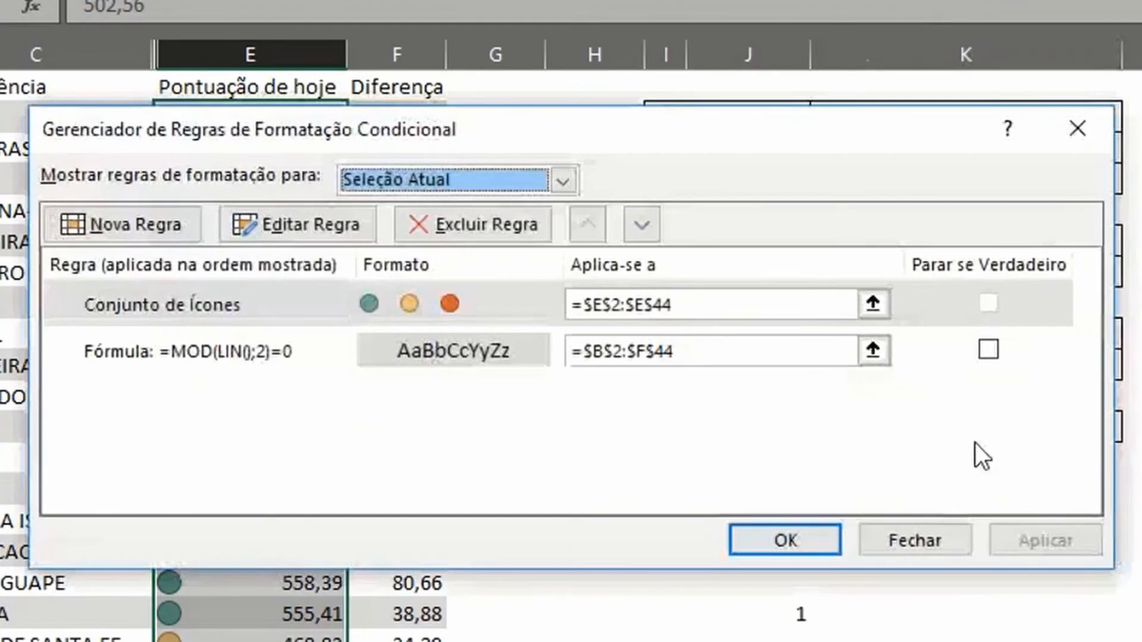
{"action": "left_click", "coordinate": [223, 315]}
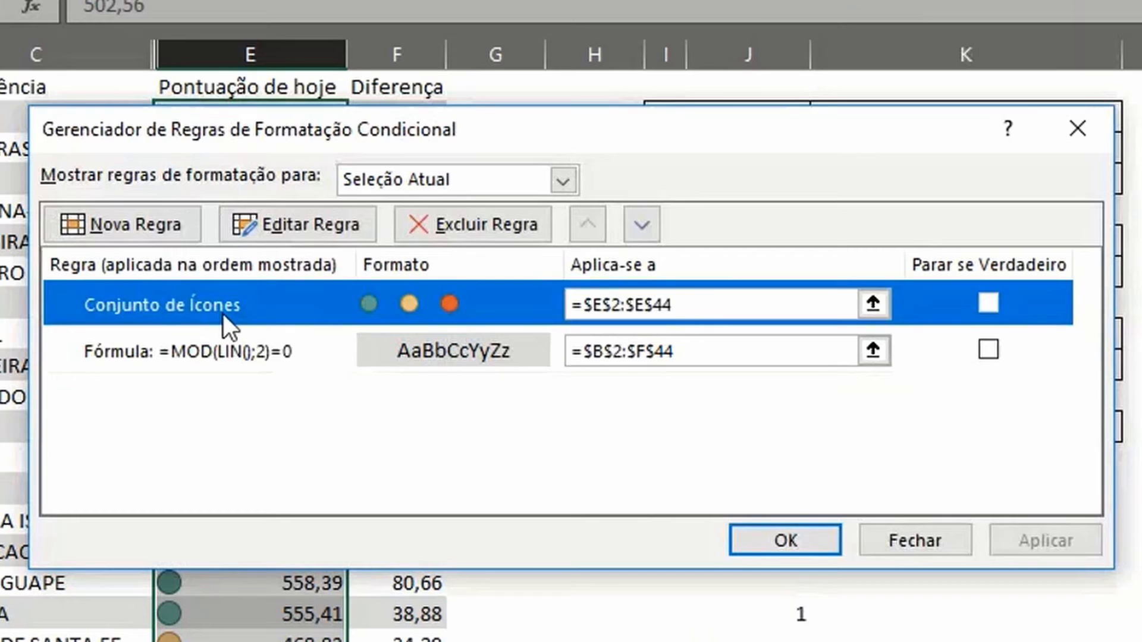
{"action": "left_click", "coordinate": [231, 353]}
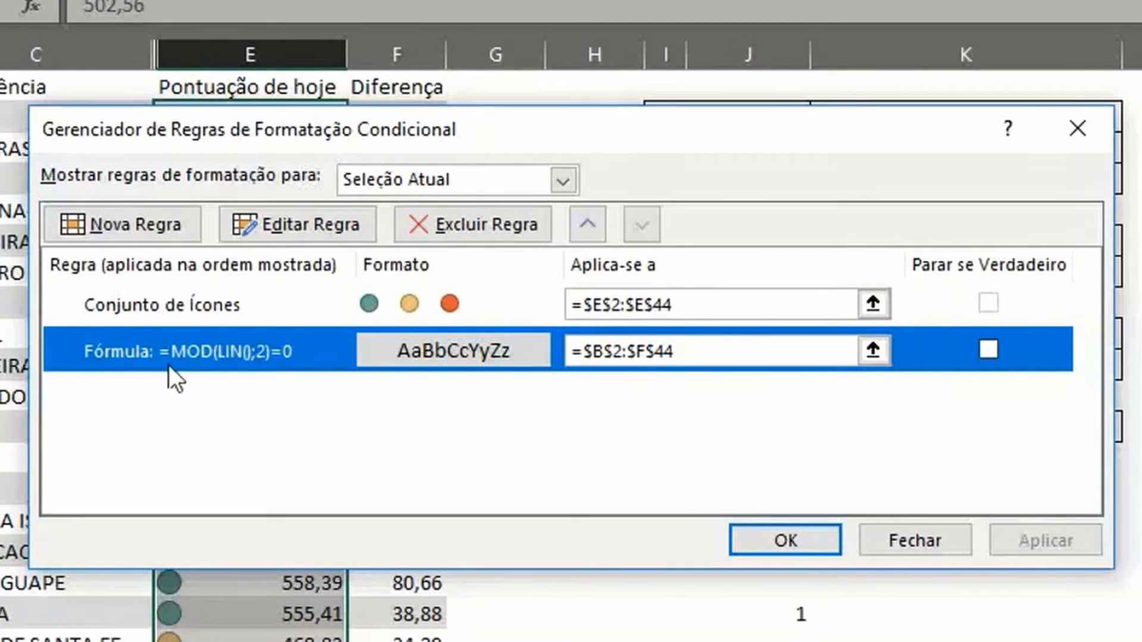
{"action": "left_click", "coordinate": [238, 303]}
{"action": "left_click", "coordinate": [313, 223]}
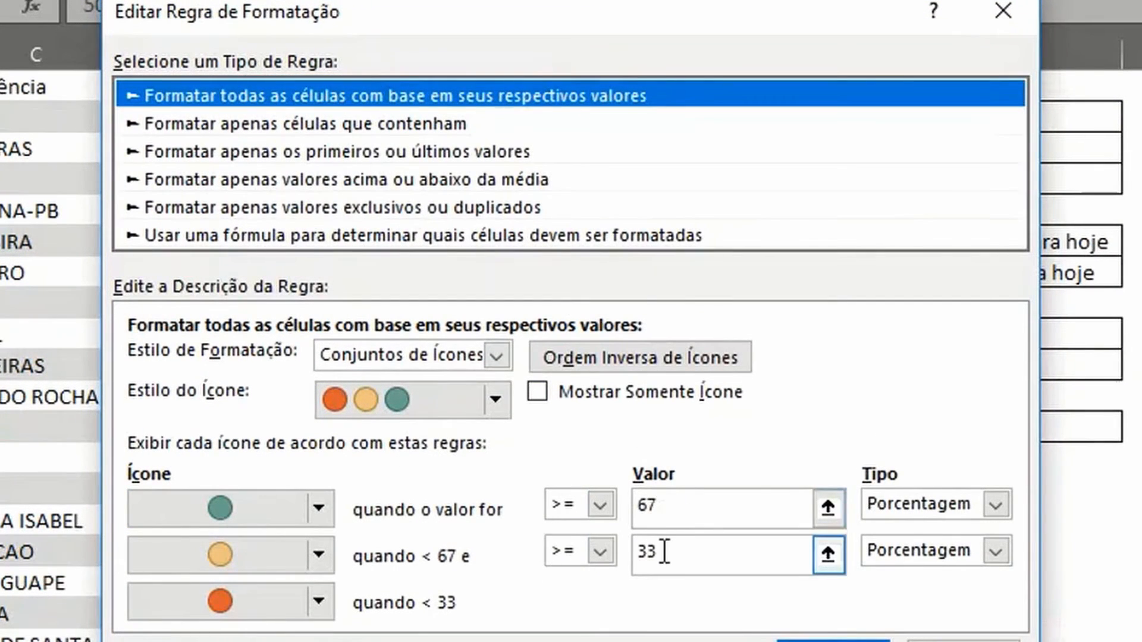
{"action": "double_click", "coordinate": [646, 552]}
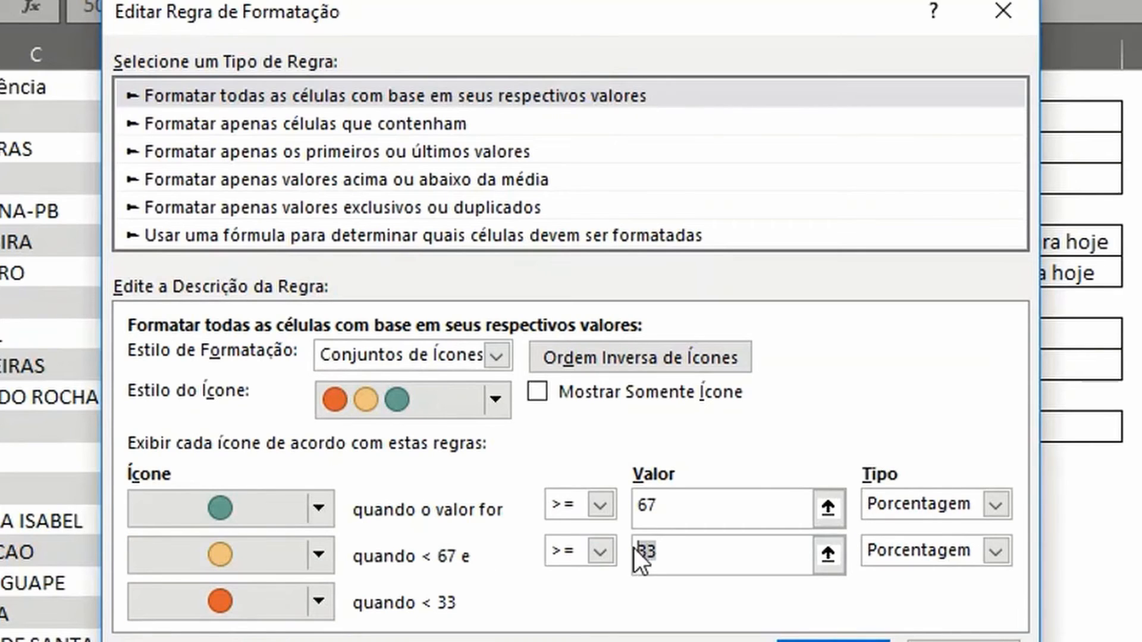
{"action": "left_click", "coordinate": [665, 503]}
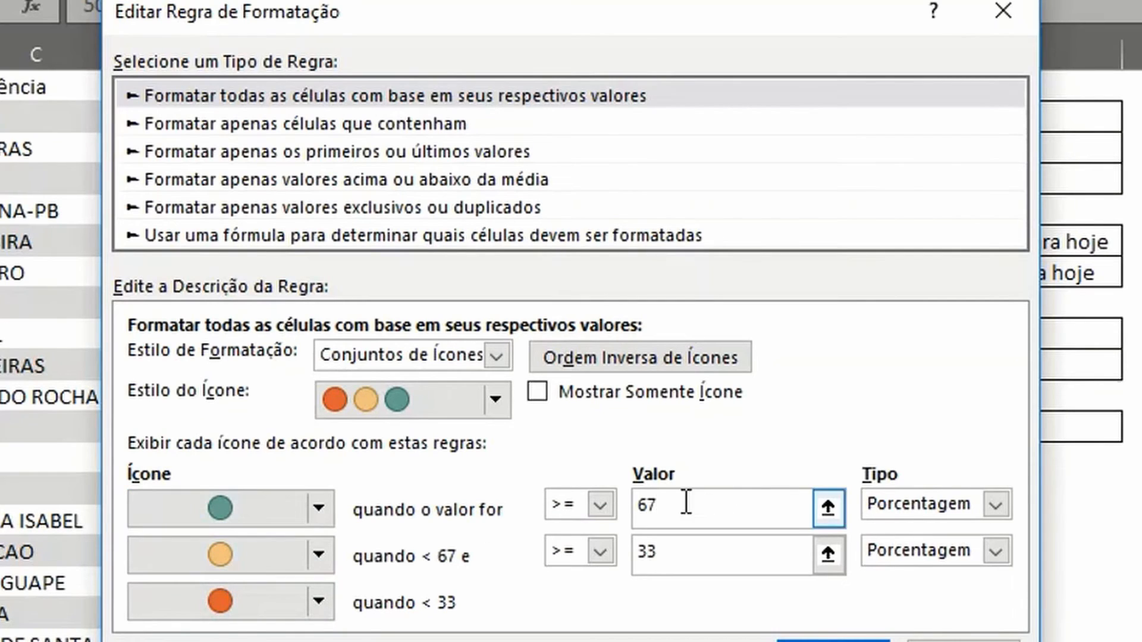
Change both icon thresholds to type Número, with the green circle starting at 500 and the yellow circle at 450.
{"action": "left_click", "coordinate": [900, 503]}
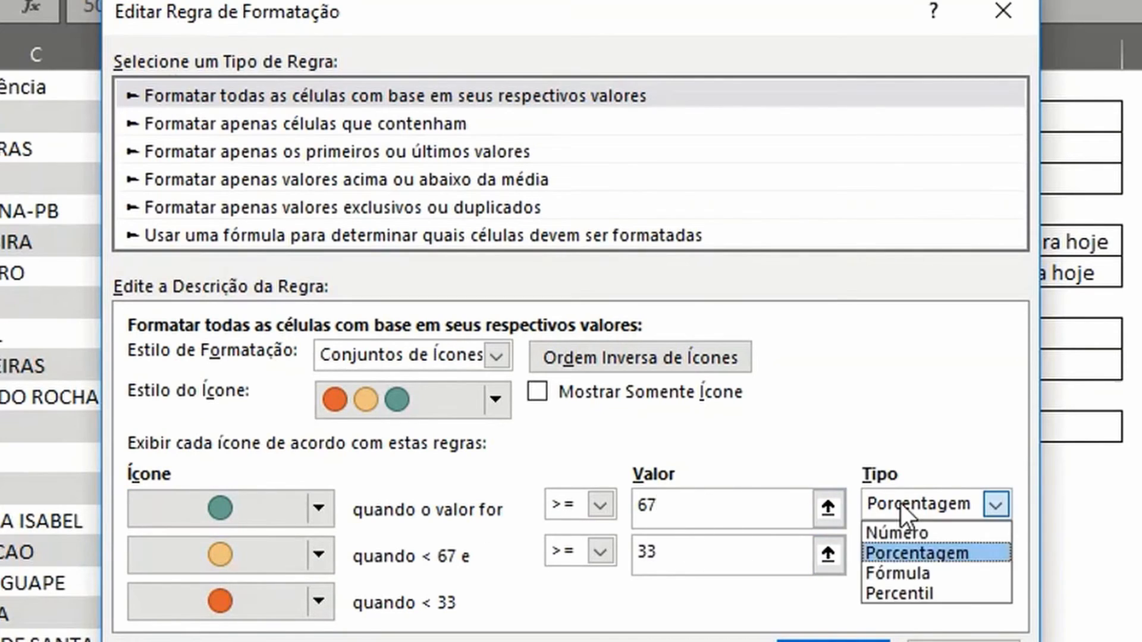
{"action": "left_click", "coordinate": [901, 533]}
{"action": "left_click", "coordinate": [897, 553]}
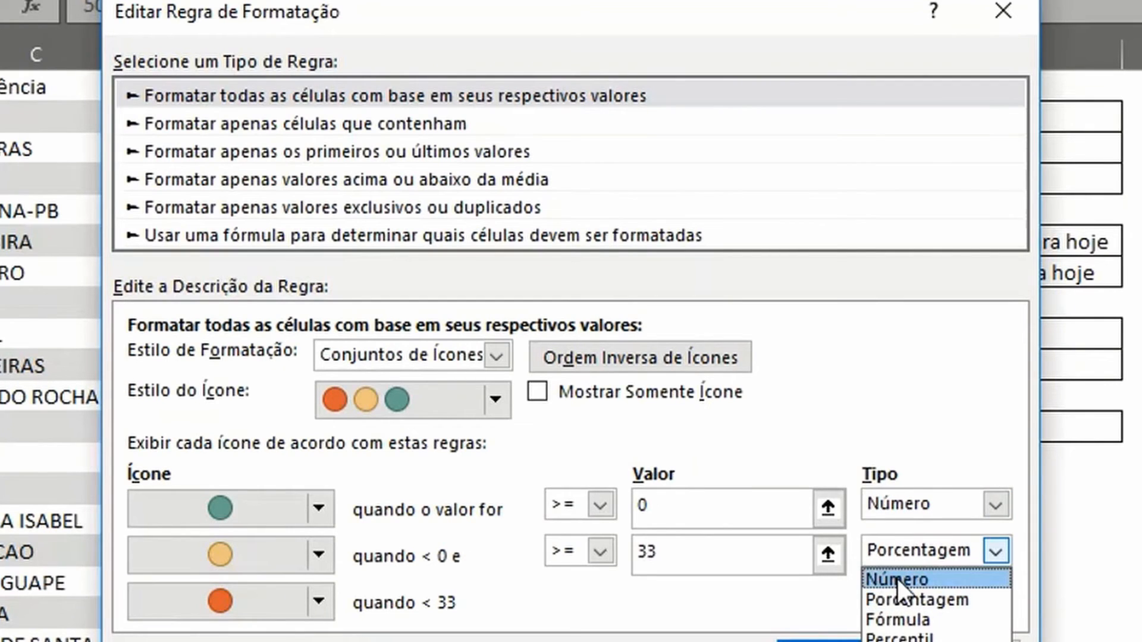
{"action": "left_click", "coordinate": [897, 578]}
{"action": "left_click", "coordinate": [651, 505]}
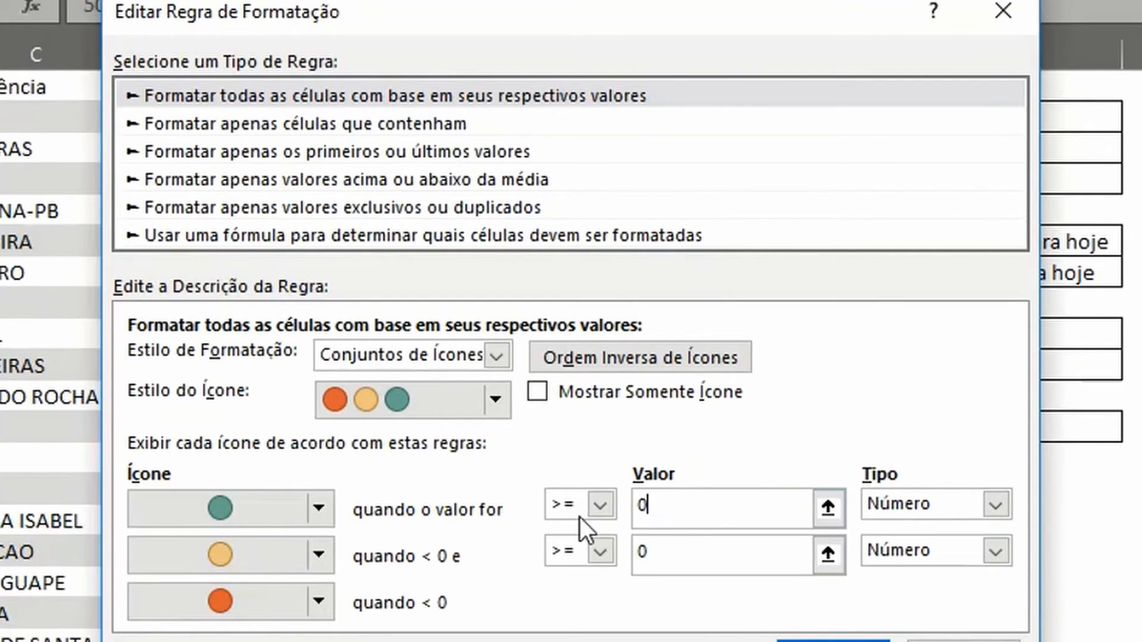
{"action": "left_click_drag", "start_coordinate": [669, 500], "coordinate": [634, 503]}
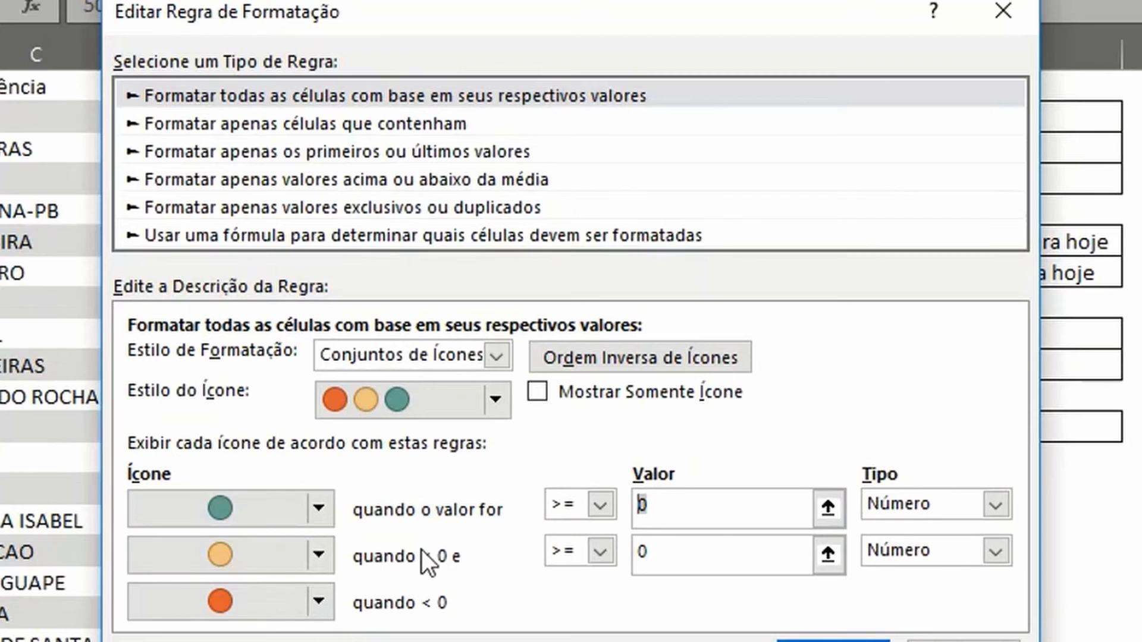
{"action": "type", "text": "500"}
{"action": "left_click", "coordinate": [669, 551]}
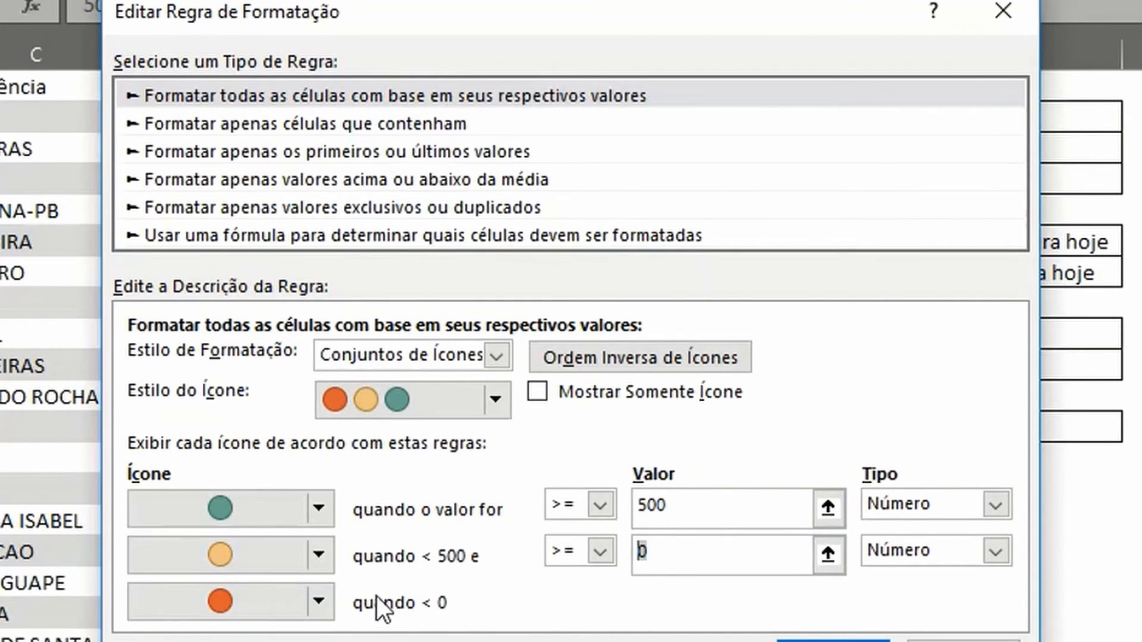
{"action": "type", "text": "450"}
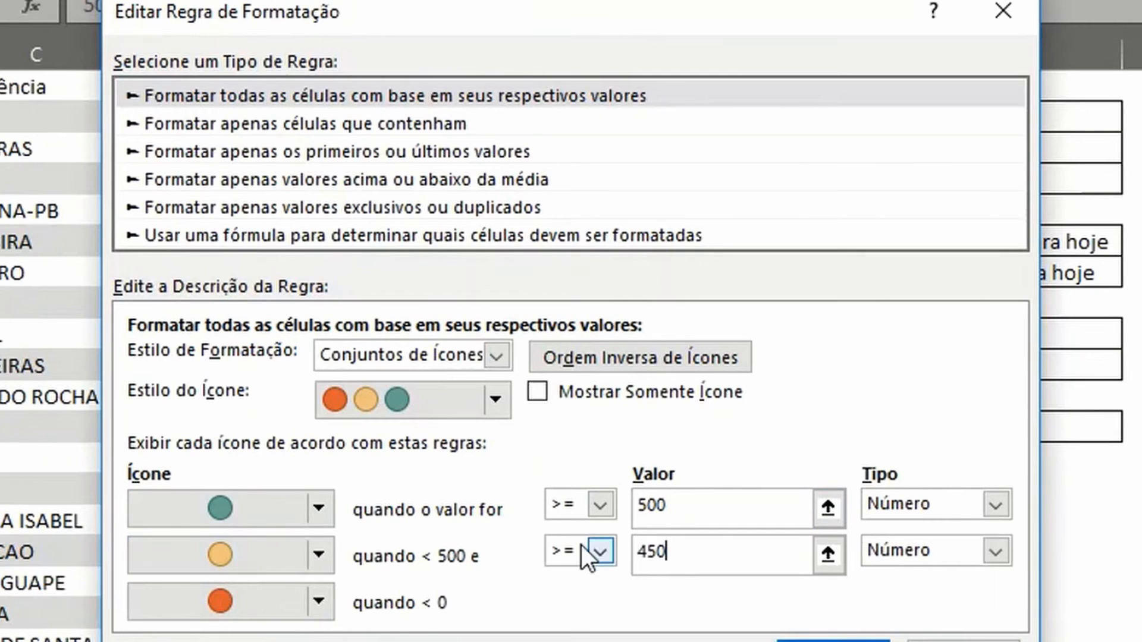
{"action": "left_click", "coordinate": [662, 553]}
Try the > operator on the yellow circle's 450 threshold, set it back to >= and confirm the edited rule.
{"action": "left_click", "coordinate": [602, 547]}
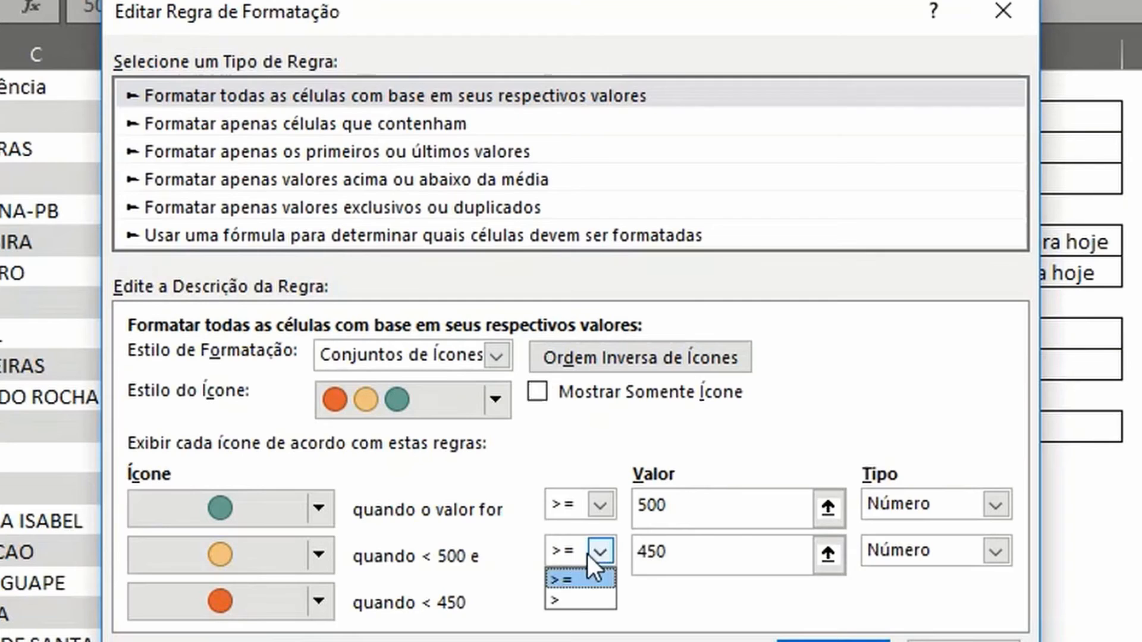
{"action": "left_click", "coordinate": [569, 598]}
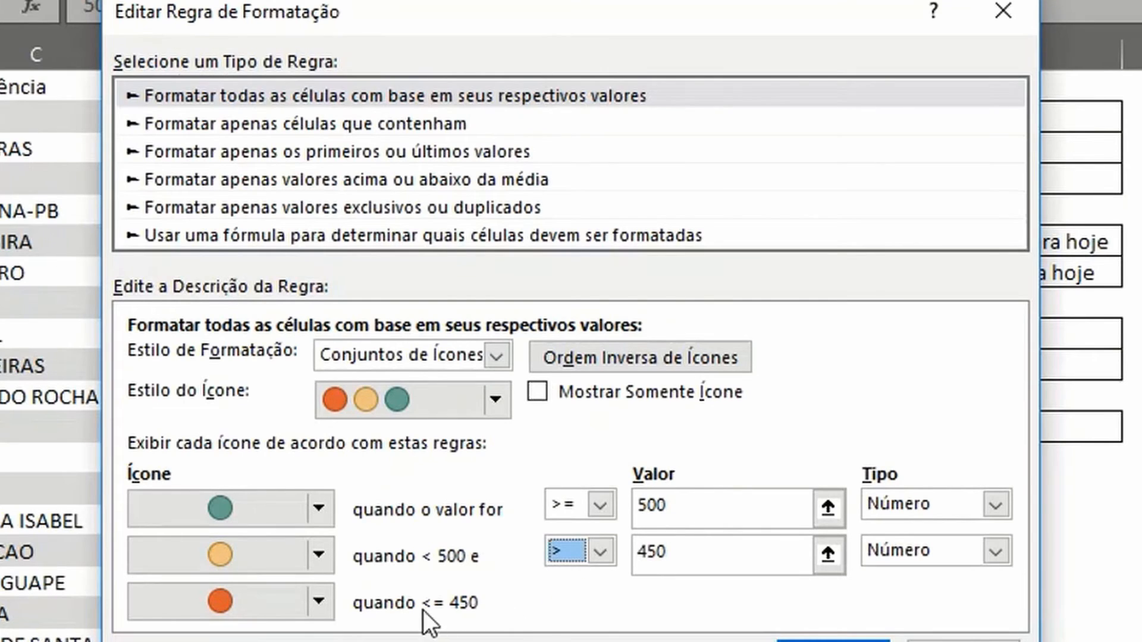
{"action": "left_click", "coordinate": [602, 553]}
{"action": "left_click", "coordinate": [570, 581]}
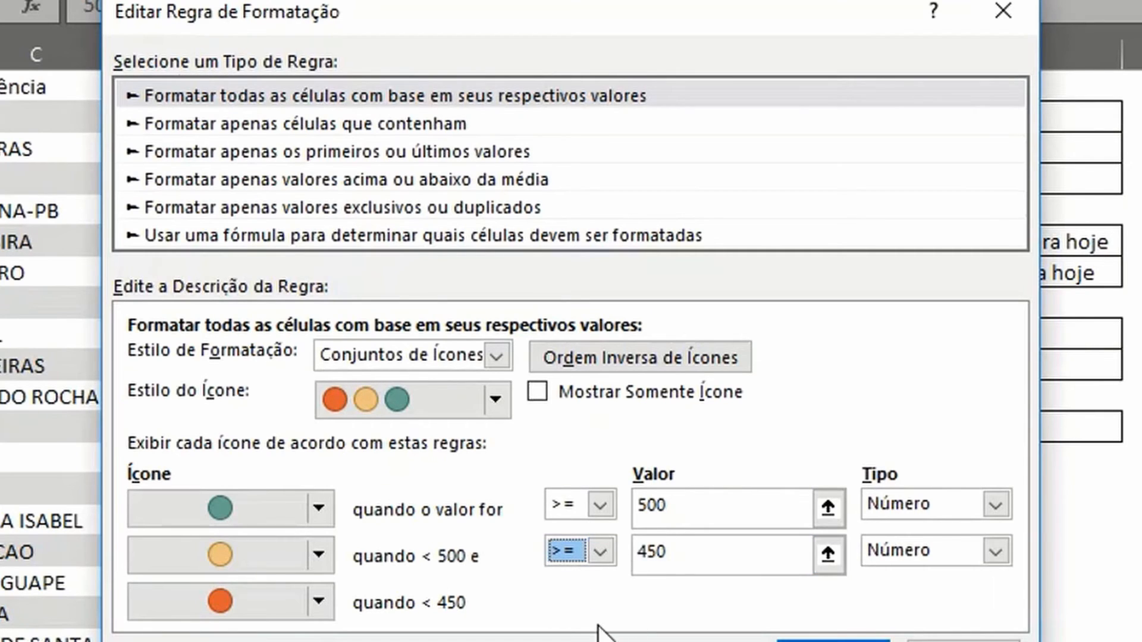
{"action": "left_click", "coordinate": [832, 640]}
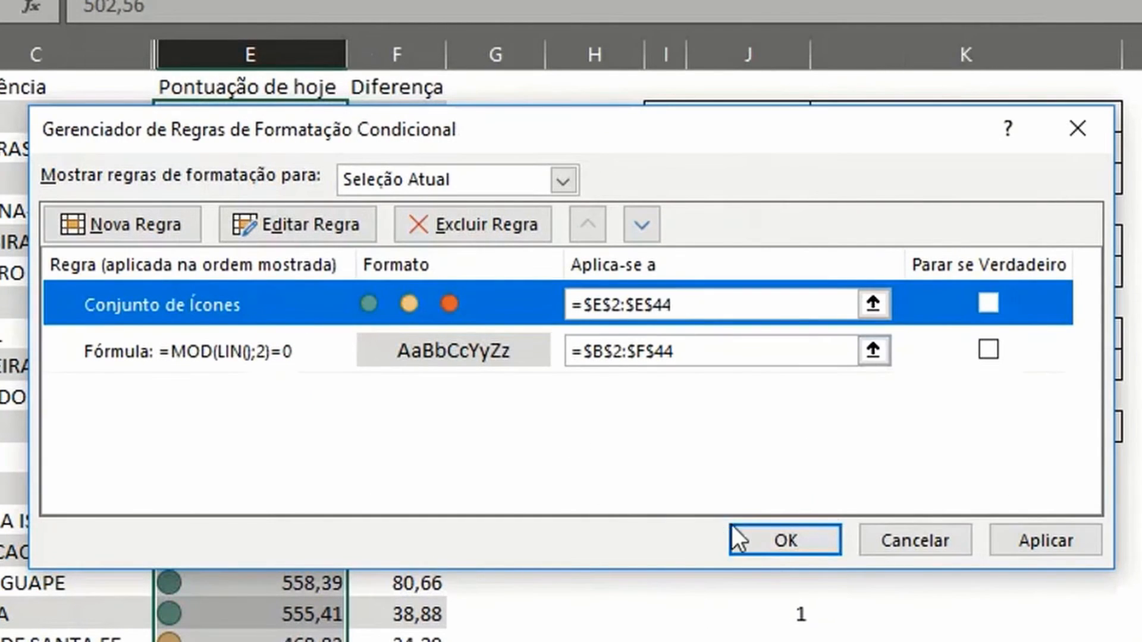
Apply the edited circle icon rule to E2:E44 and check the icons against several Pontuação de hoje scores.
{"action": "left_click", "coordinate": [773, 545]}
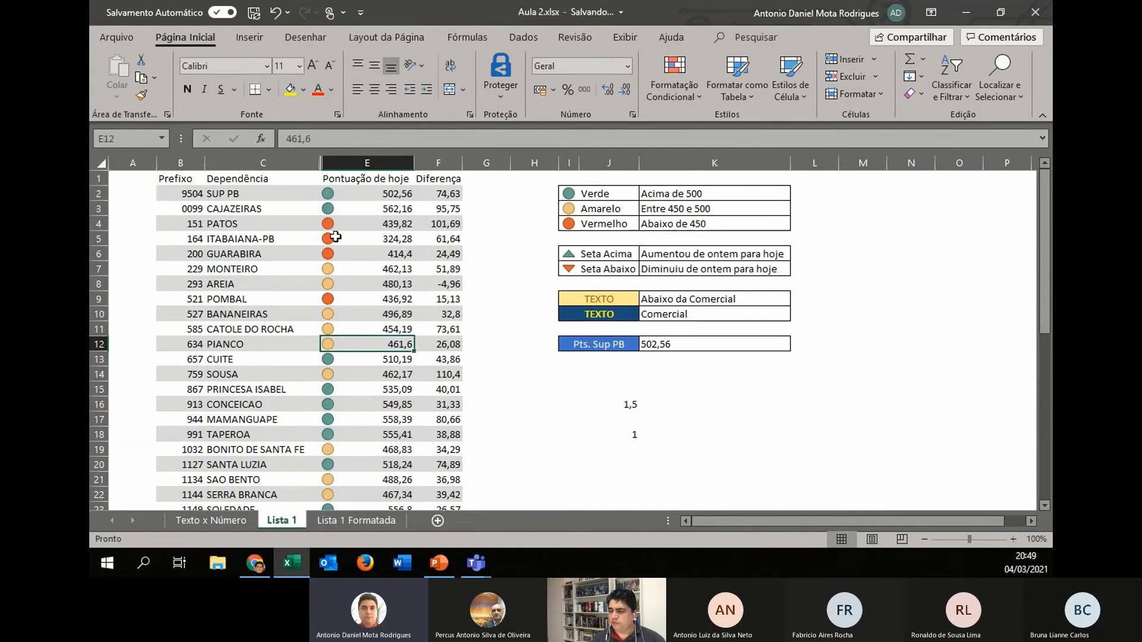
{"action": "key", "text": "Up"}
{"action": "key", "text": "Up"}
{"action": "key", "text": "Up"}
{"action": "key", "text": "Up"}
{"action": "key", "text": "Up"}
{"action": "key", "text": "Up"}
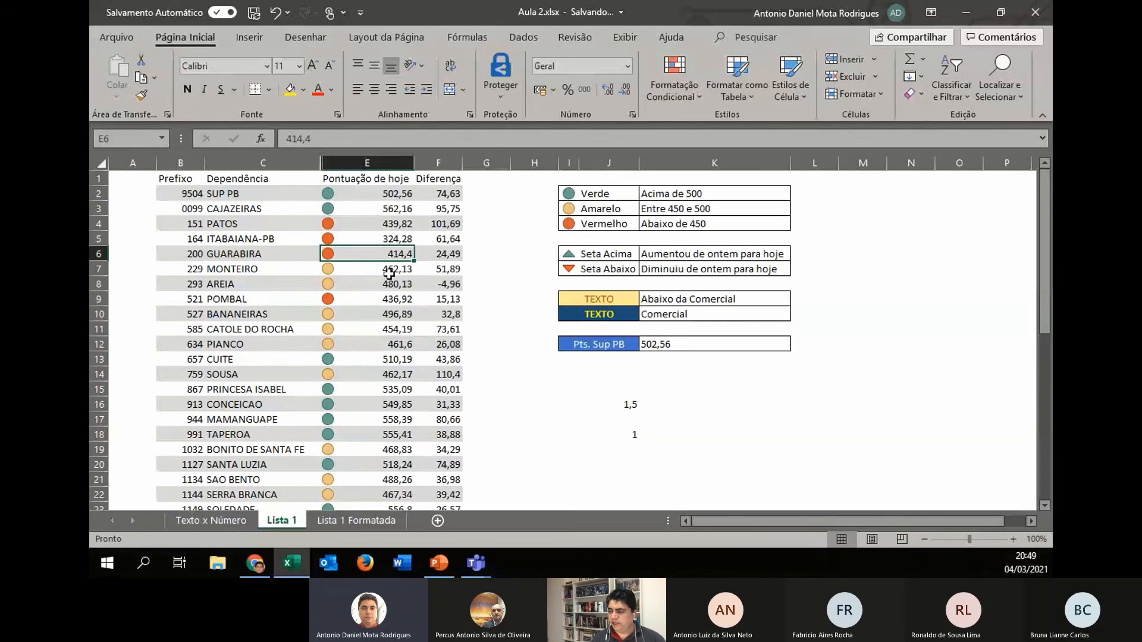
{"action": "left_click", "coordinate": [389, 274]}
{"action": "left_click", "coordinate": [383, 286]}
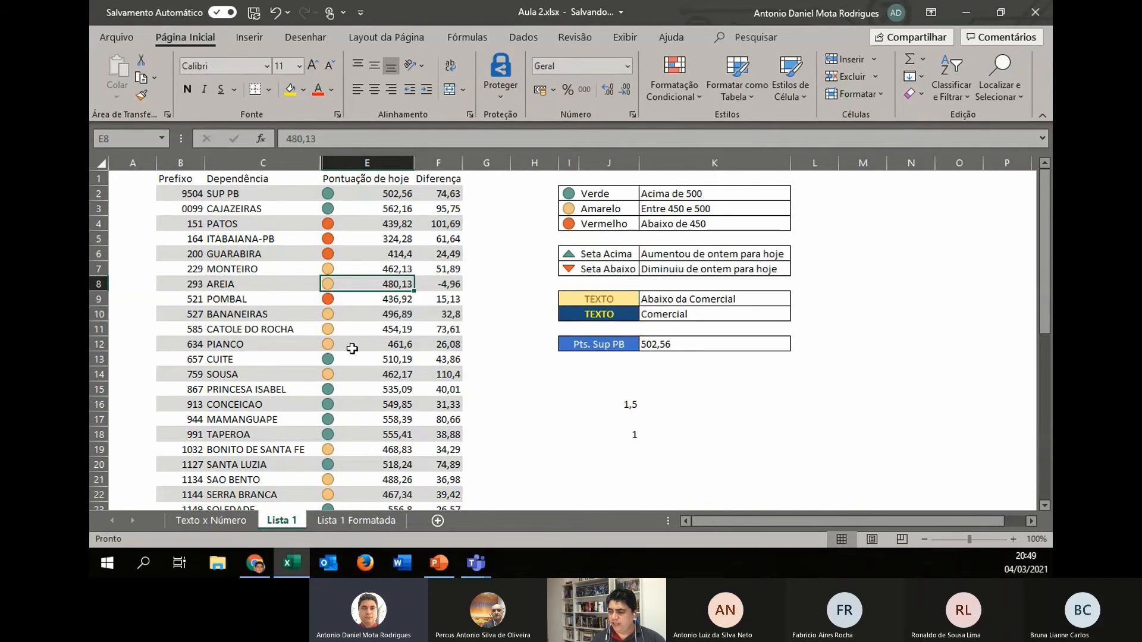
{"action": "left_click", "coordinate": [398, 357]}
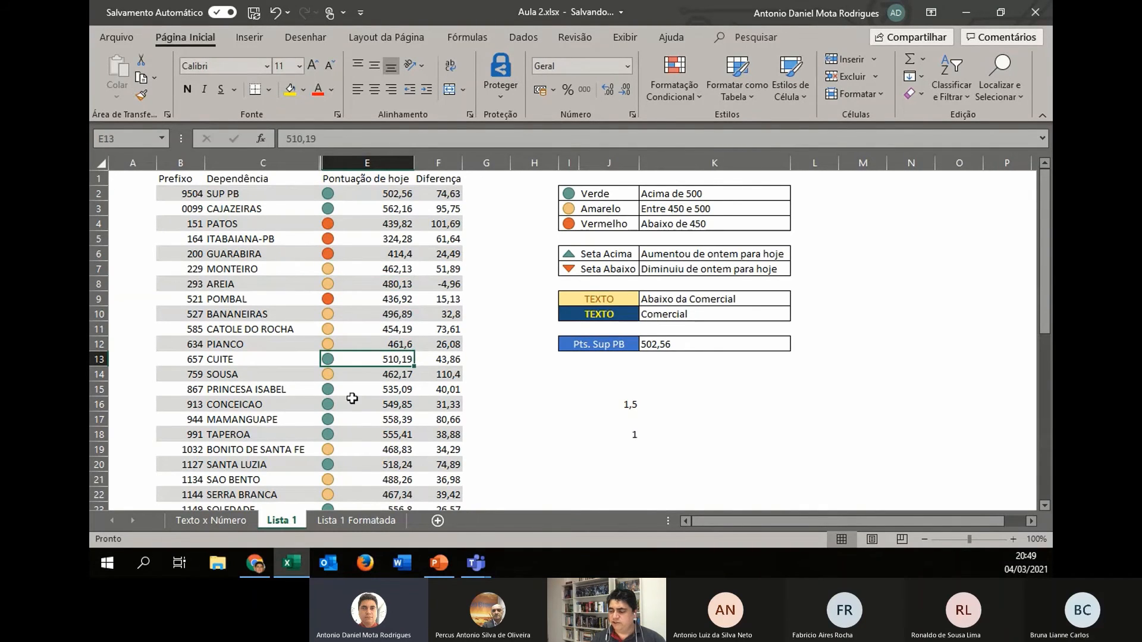
Format the scores and differences in E2:F44 as numbers with two decimal places and a thousands separator.
{"action": "left_click_drag", "start_coordinate": [383, 192], "coordinate": [443, 482]}
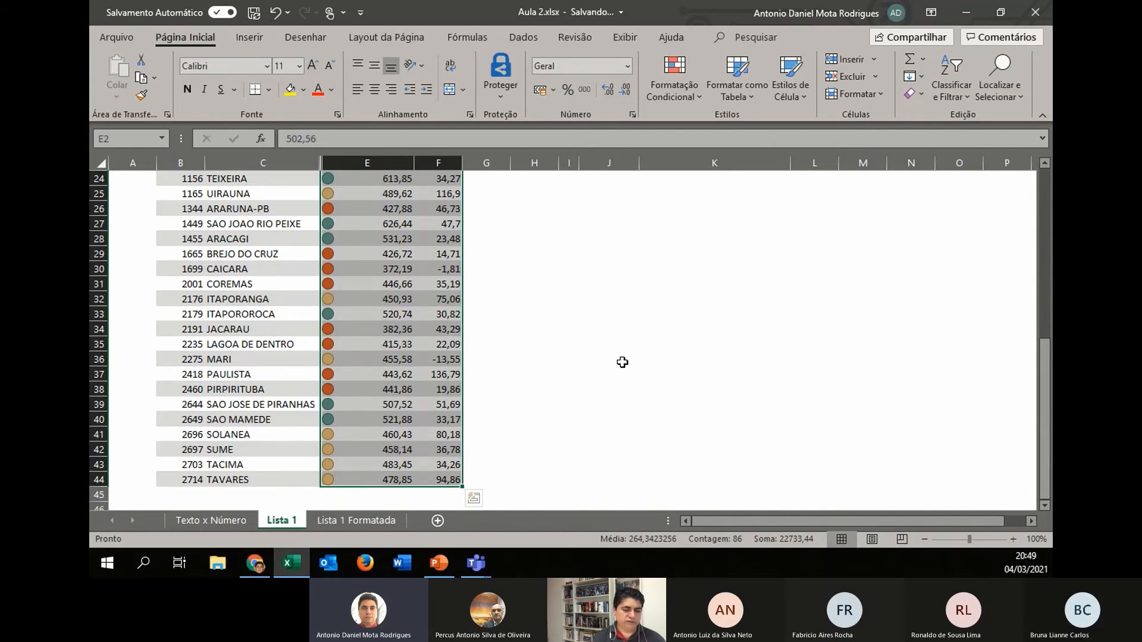
{"action": "key", "text": "ctrl+shift+1"}
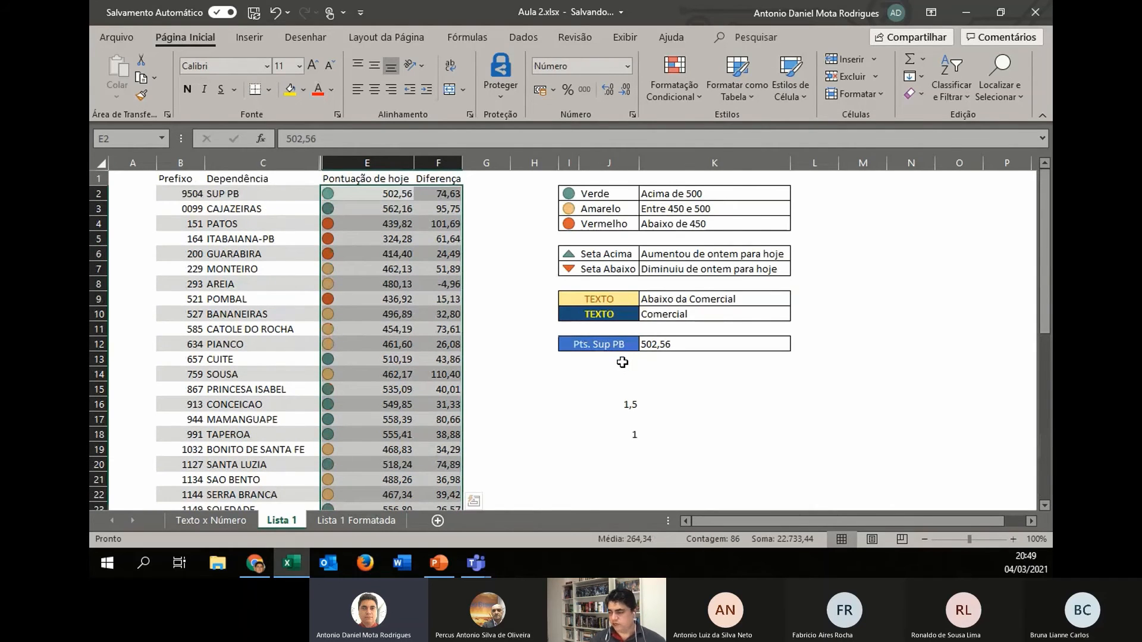
{"action": "key", "text": "Down"}
{"action": "key", "text": "Down"}
{"action": "key", "text": "Down"}
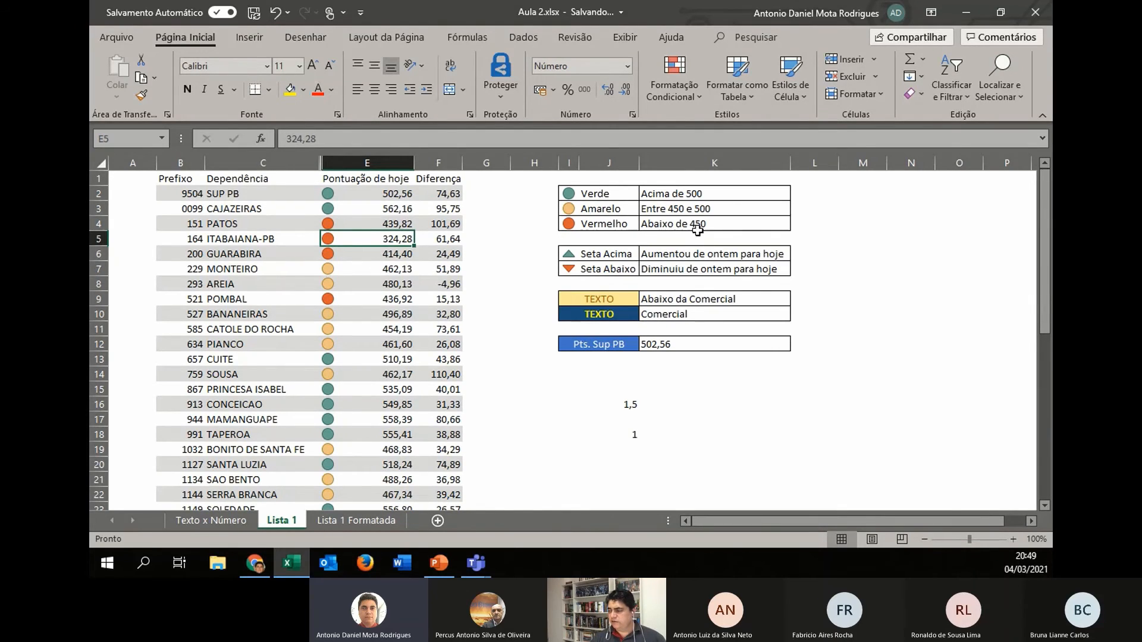
Examine the positive and negative values in the Diferença column against the Seta Acima and Seta Abaixo legend.
{"action": "left_click", "coordinate": [445, 190]}
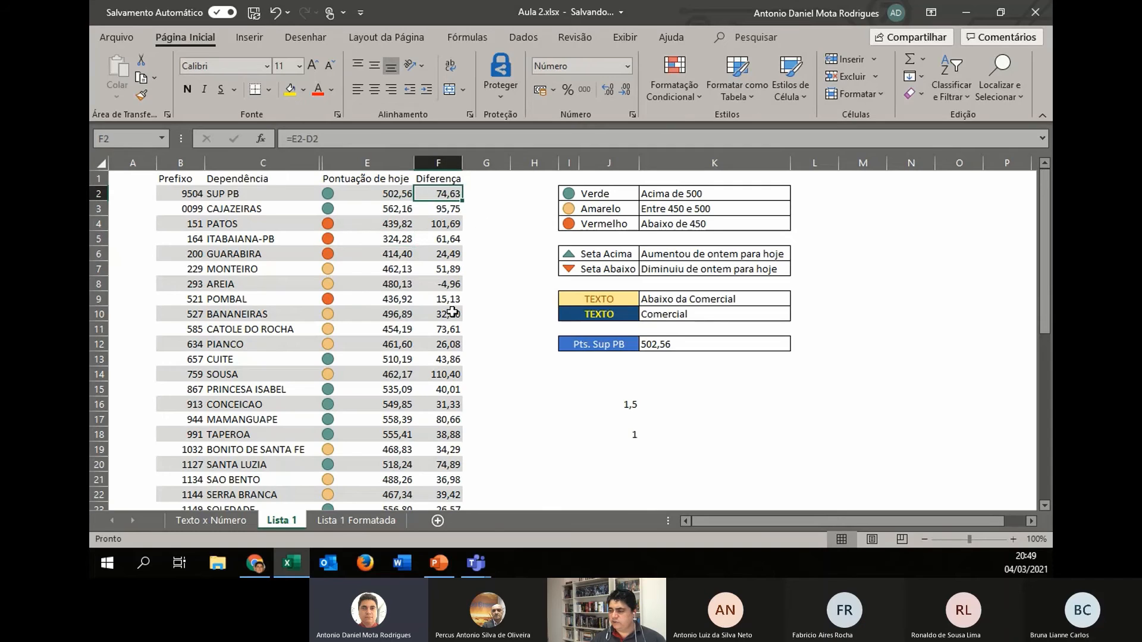
{"action": "left_click", "coordinate": [446, 213]}
{"action": "left_click", "coordinate": [443, 224]}
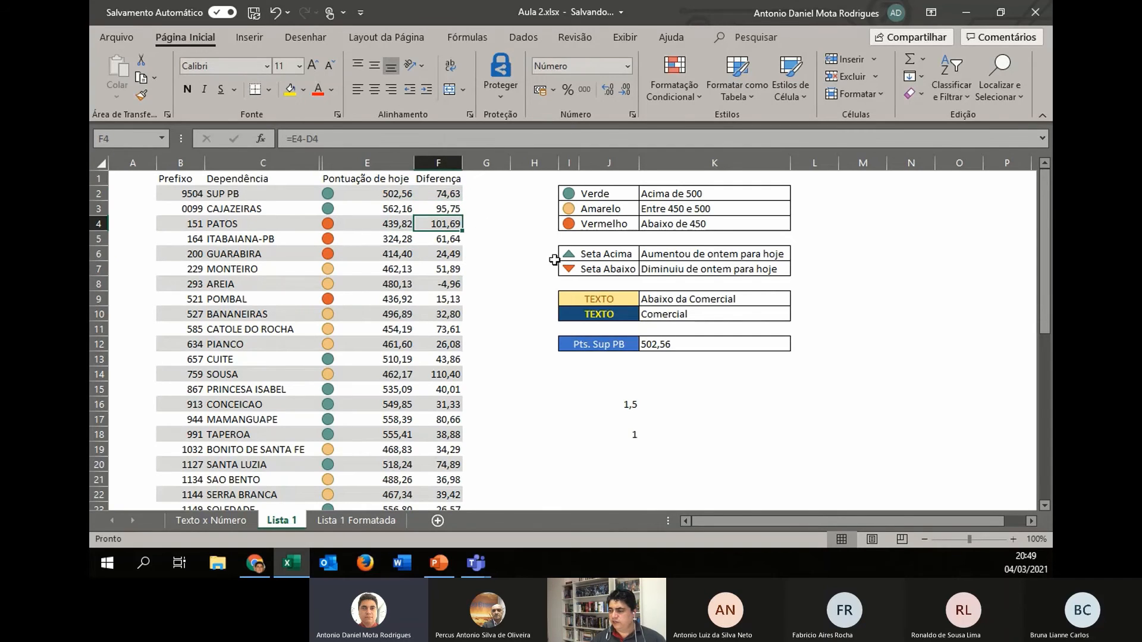
{"action": "left_click", "coordinate": [570, 255]}
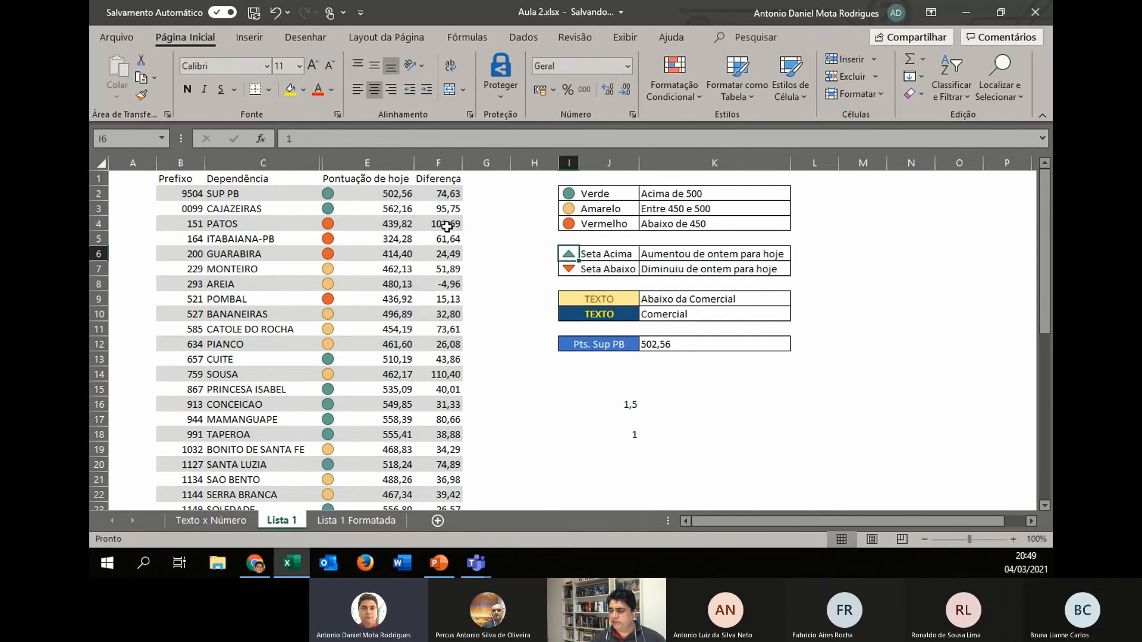
{"action": "scroll", "coordinate": [438, 408], "scroll_direction": "down", "scroll_amount": 4}
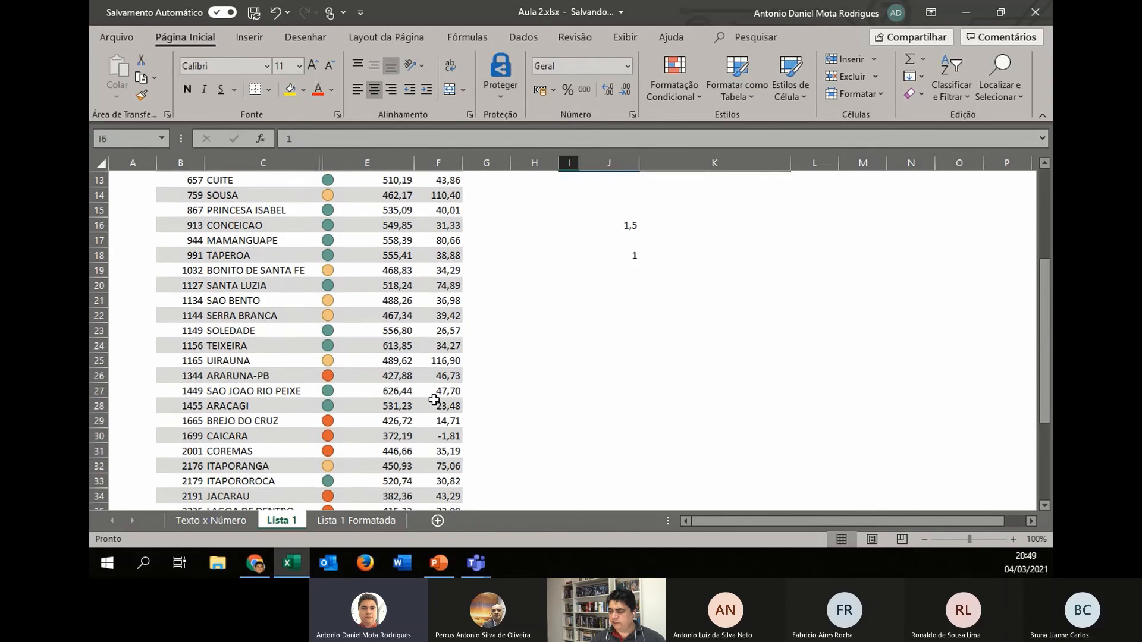
{"action": "scroll", "coordinate": [424, 416], "scroll_direction": "down", "scroll_amount": 1}
{"action": "left_click", "coordinate": [445, 392]}
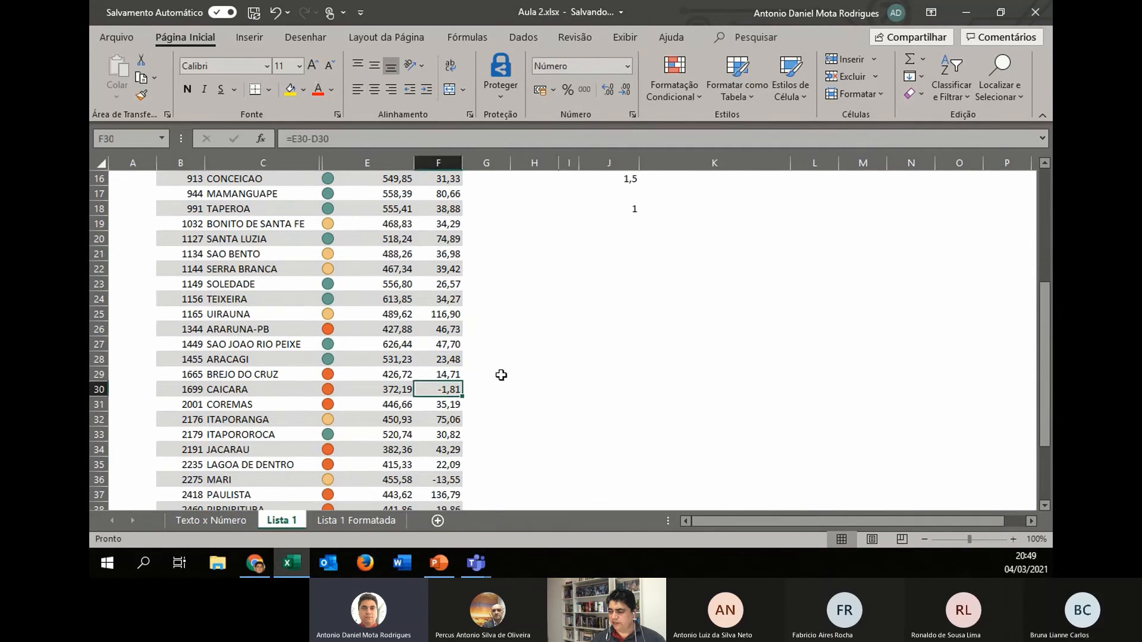
{"action": "scroll", "coordinate": [502, 375], "scroll_direction": "up", "scroll_amount": 5}
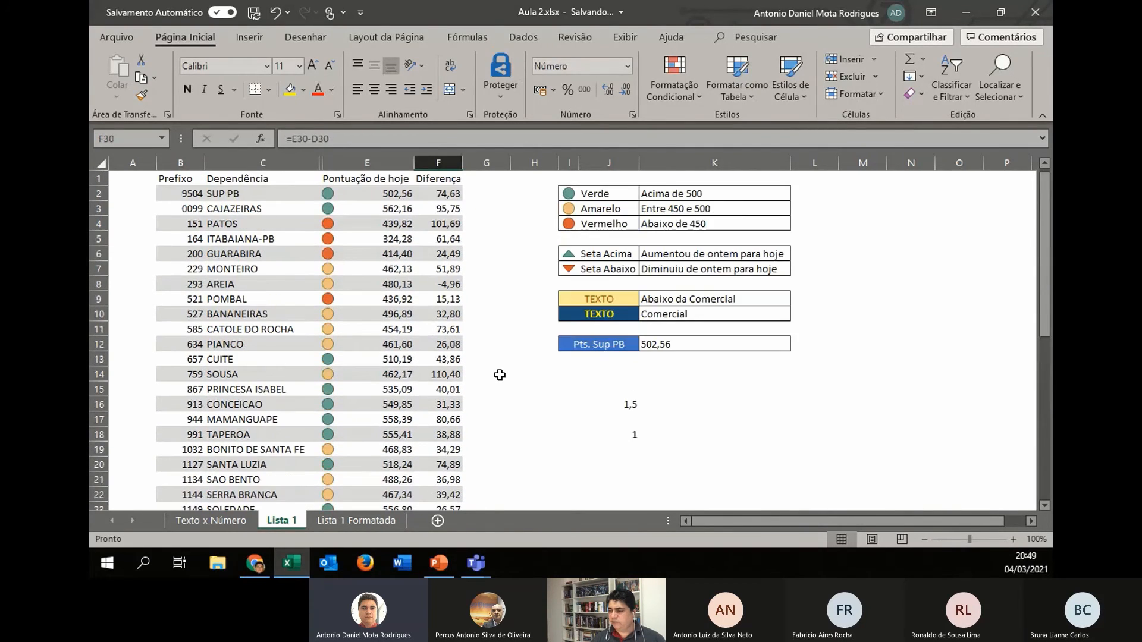
Apply the three-triangle icon set to the Diferença values F2:F44.
{"action": "left_click", "coordinate": [448, 194]}
{"action": "scroll", "coordinate": [445, 345], "scroll_direction": "down", "scroll_amount": 10}
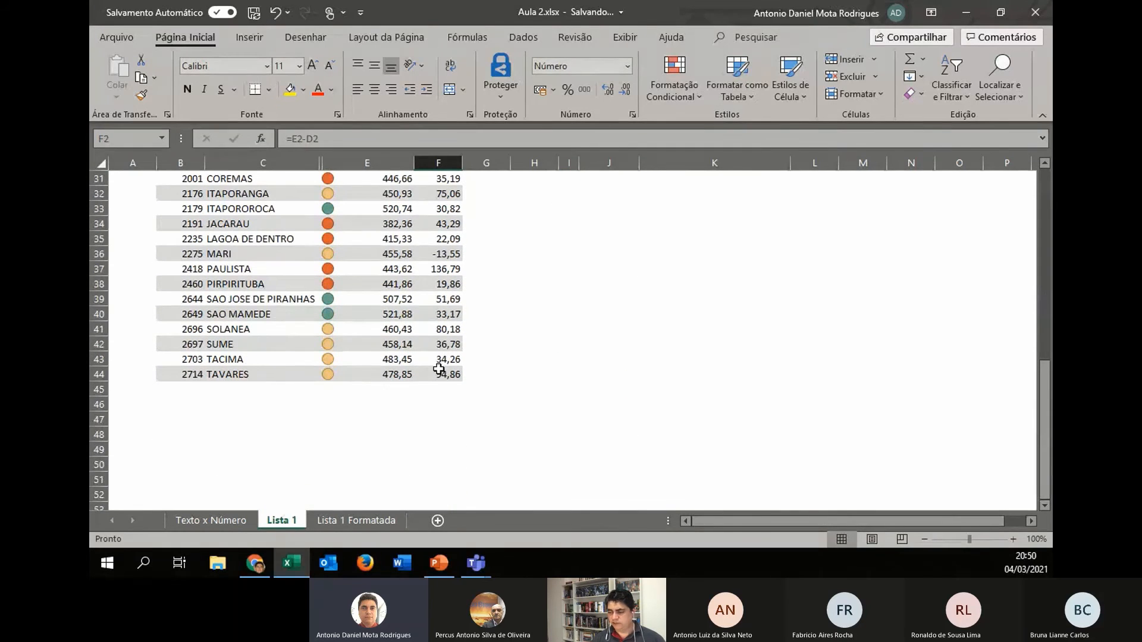
{"action": "left_click", "coordinate": [446, 374], "text": "shift"}
{"action": "scroll", "coordinate": [519, 266], "scroll_direction": "up", "scroll_amount": 5}
{"action": "scroll", "coordinate": [519, 265], "scroll_direction": "up", "scroll_amount": 5}
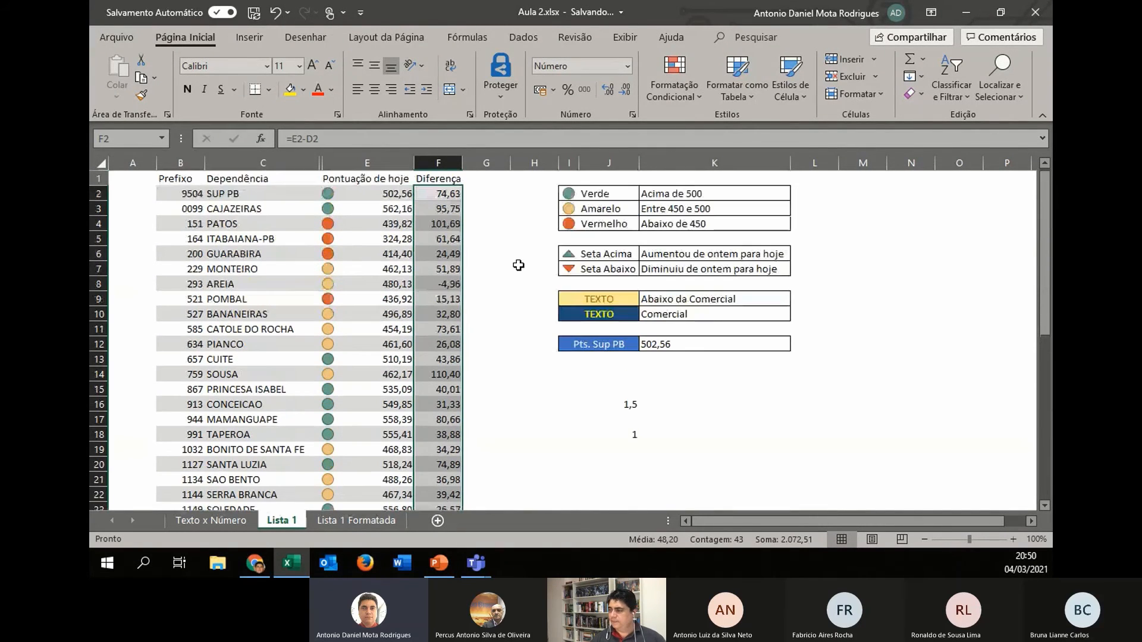
{"action": "left_click", "coordinate": [671, 84]}
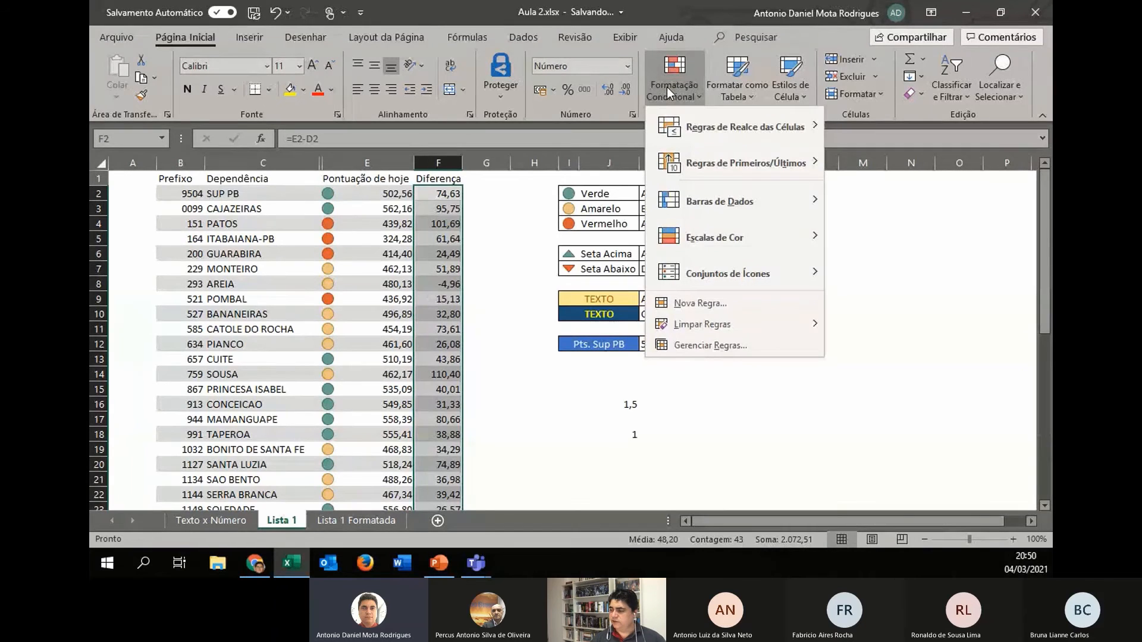
{"action": "mouse_move", "coordinate": [724, 280]}
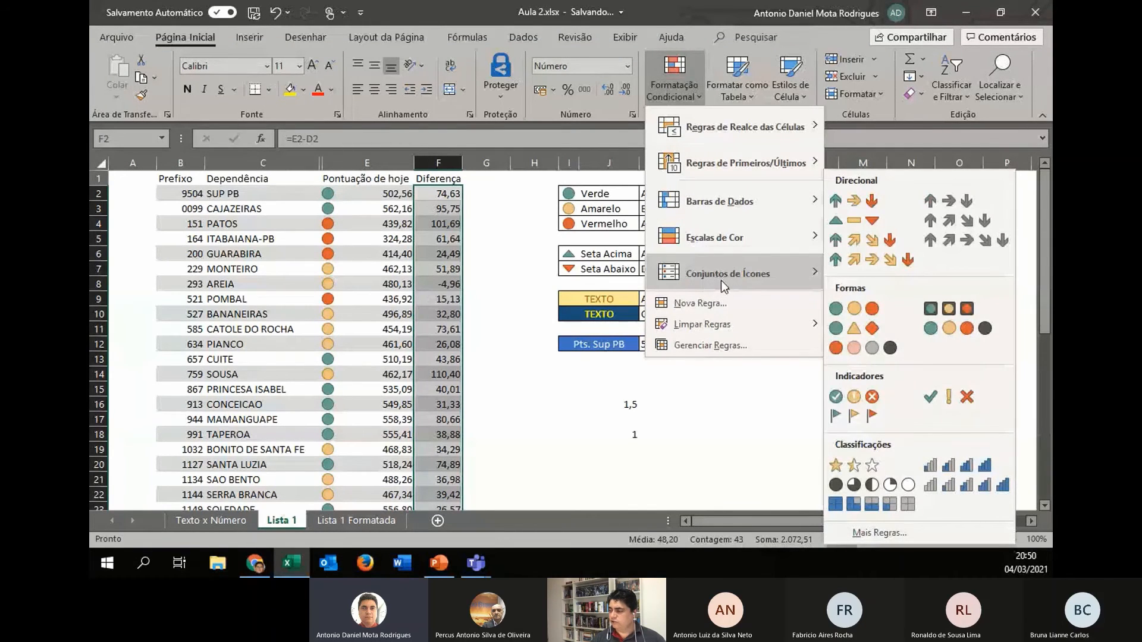
{"action": "left_click", "coordinate": [872, 224]}
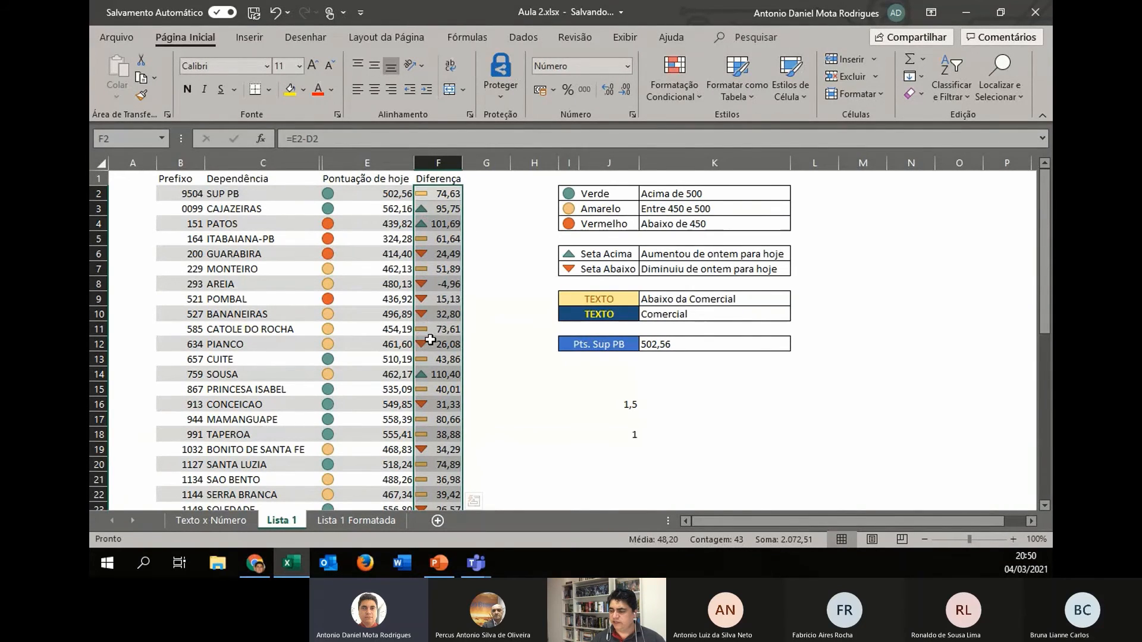
Edit the triangle icon rule for F2:F44, setting both thresholds to type Número with value 0.
{"action": "left_click", "coordinate": [663, 98]}
{"action": "left_click", "coordinate": [684, 347]}
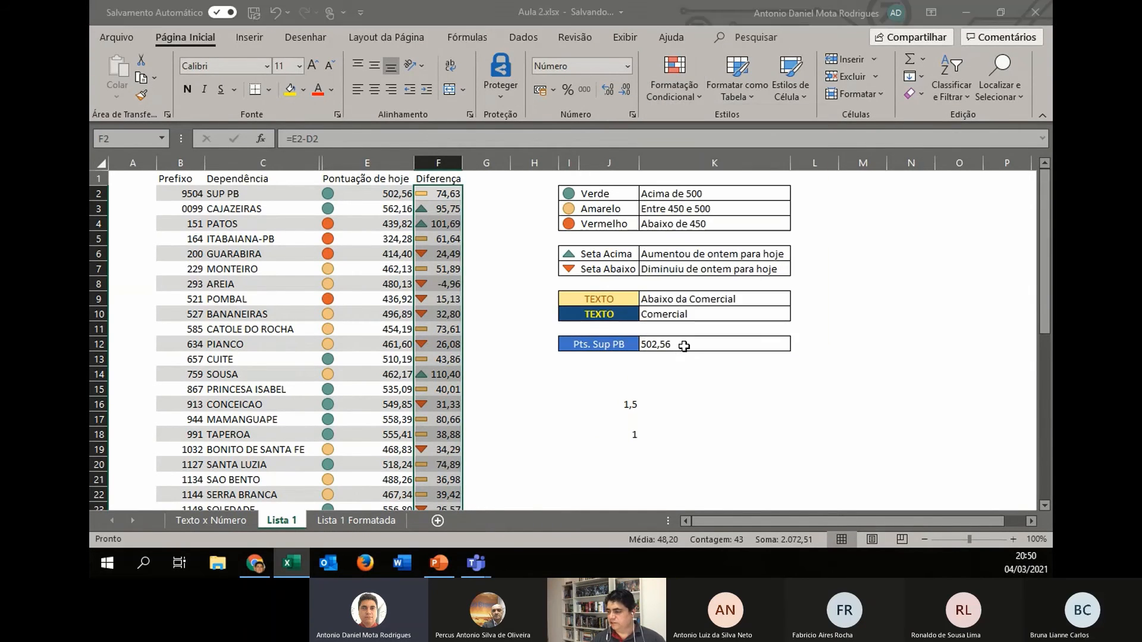
{"action": "left_click", "coordinate": [392, 283]}
{"action": "left_click", "coordinate": [400, 248]}
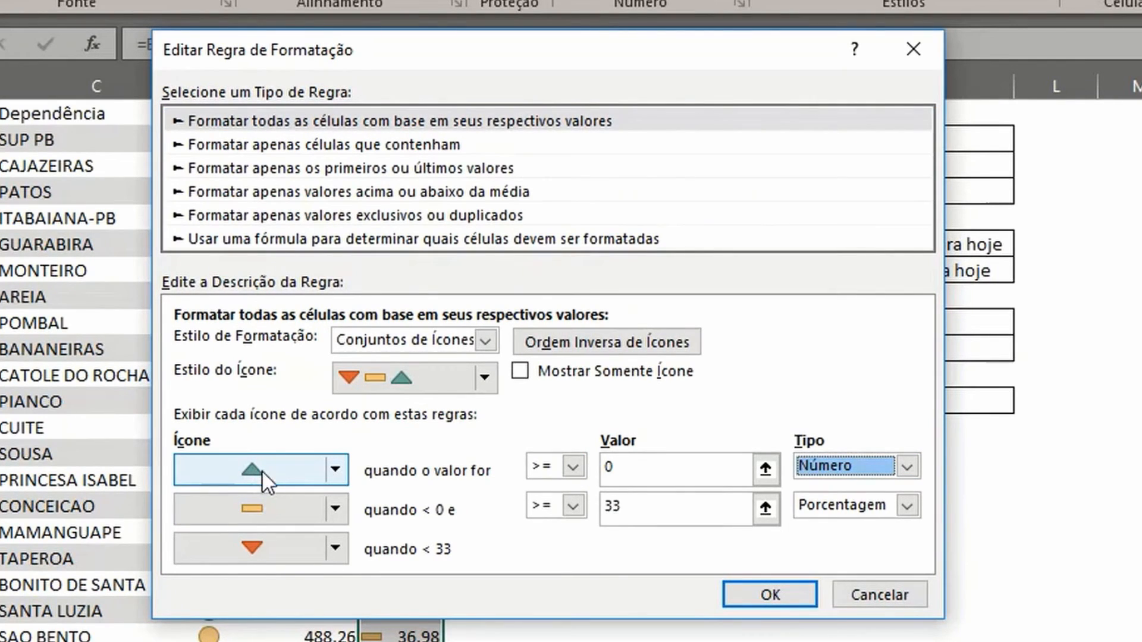
{"action": "left_click", "coordinate": [827, 506]}
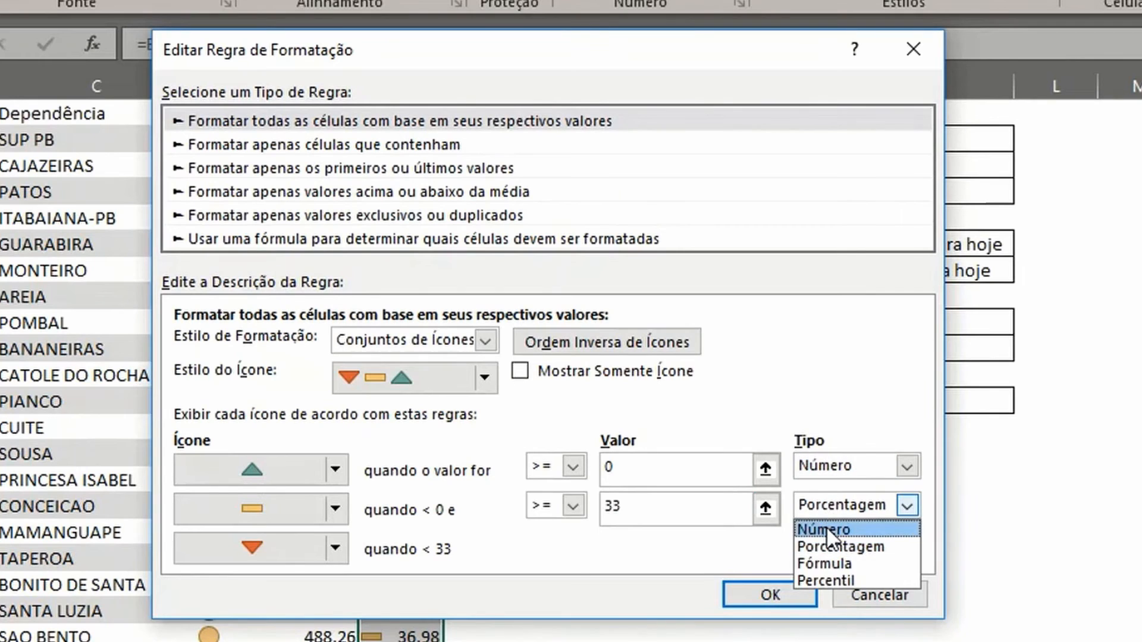
{"action": "left_click", "coordinate": [833, 527]}
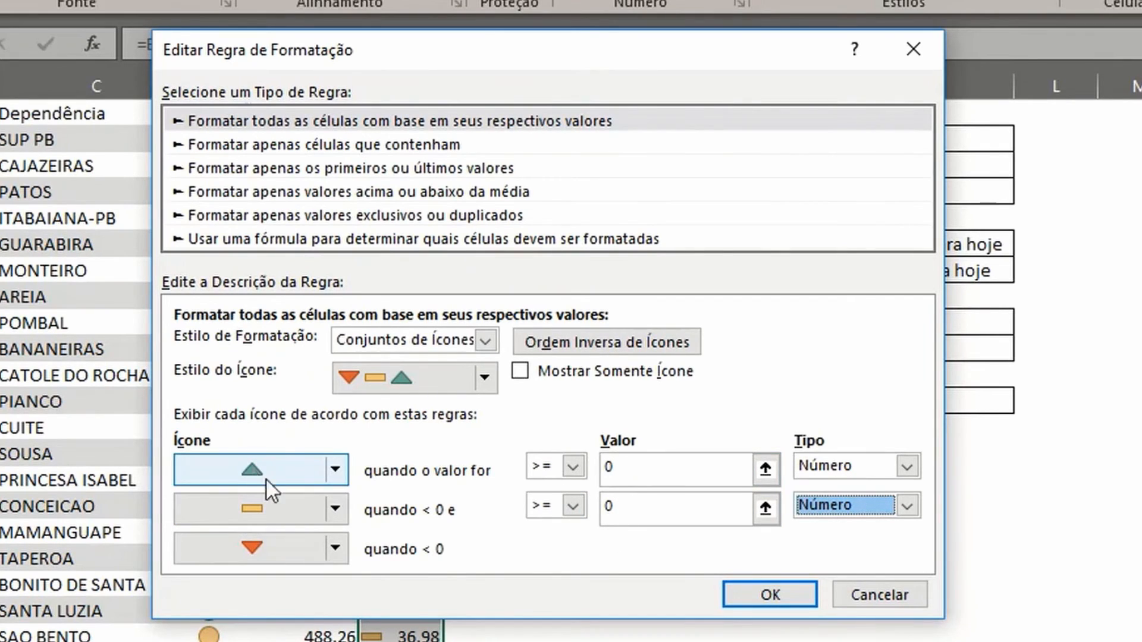
Make the green triangle require a value > 0, keep >= 0 for the dash, apply the rule and check the Diferença icons.
{"action": "left_click", "coordinate": [567, 514]}
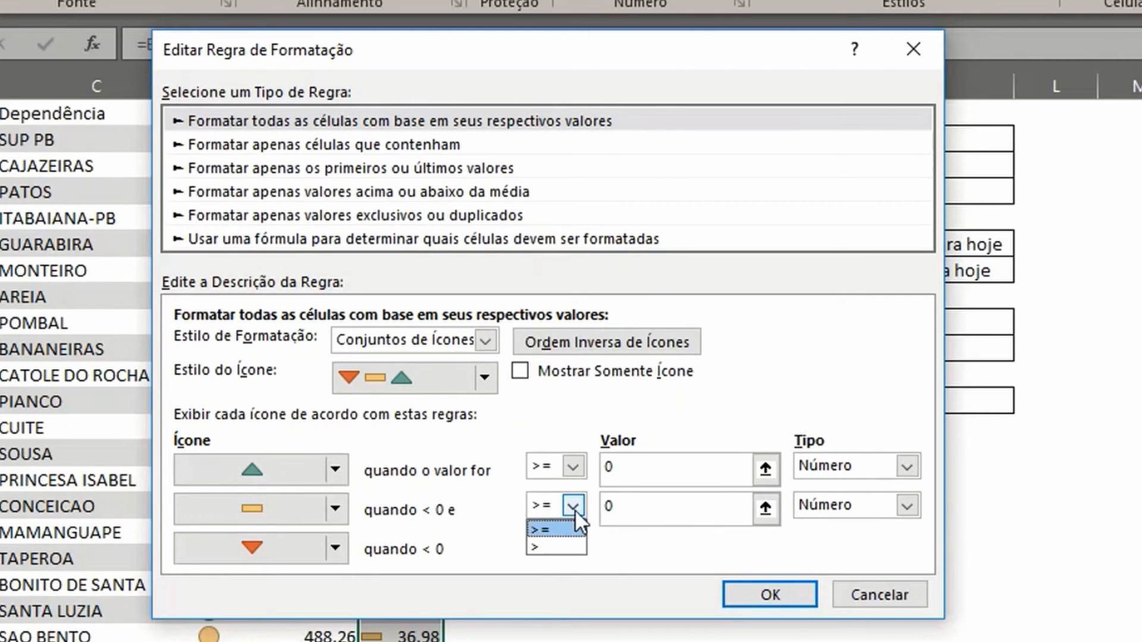
{"action": "left_click", "coordinate": [581, 469]}
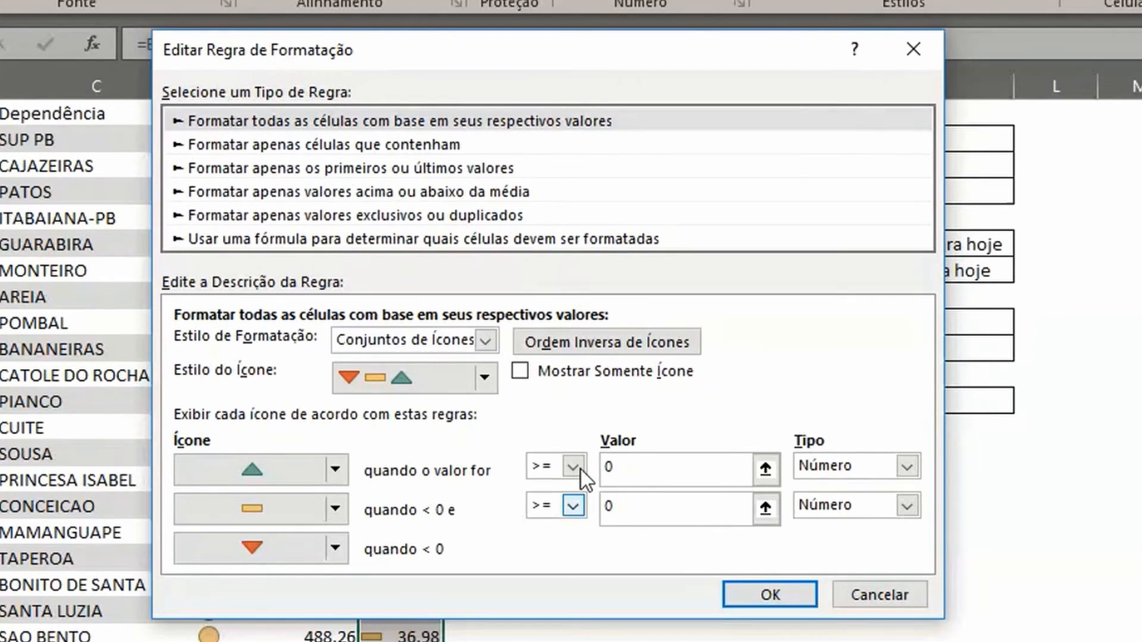
{"action": "left_click", "coordinate": [580, 469]}
{"action": "left_click", "coordinate": [574, 473]}
{"action": "left_click", "coordinate": [538, 510]}
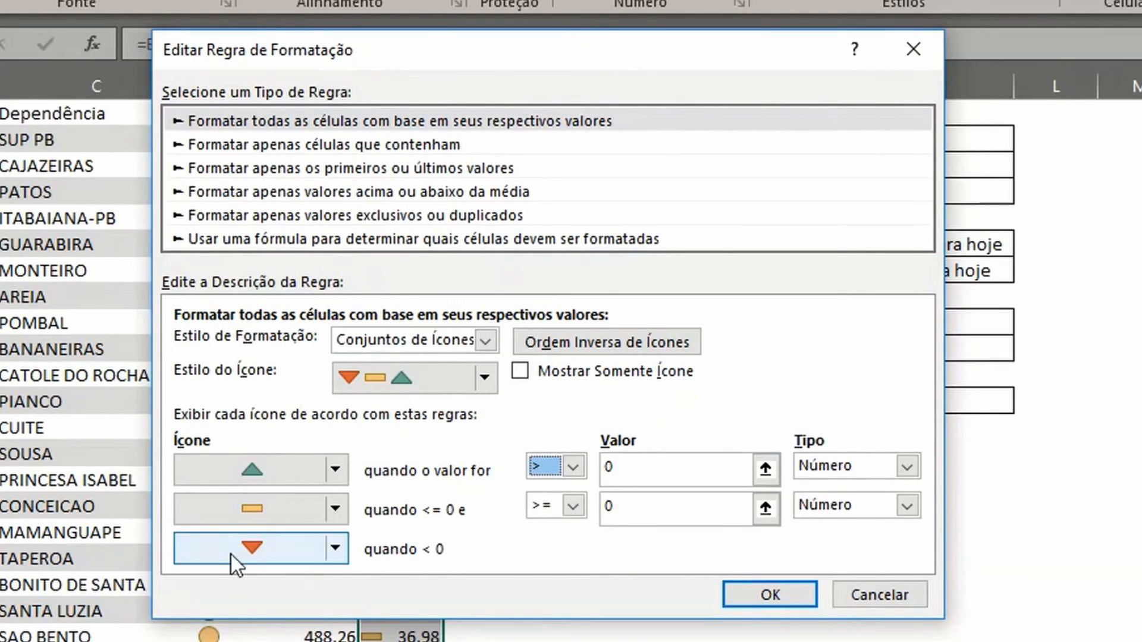
{"action": "left_click", "coordinate": [774, 602]}
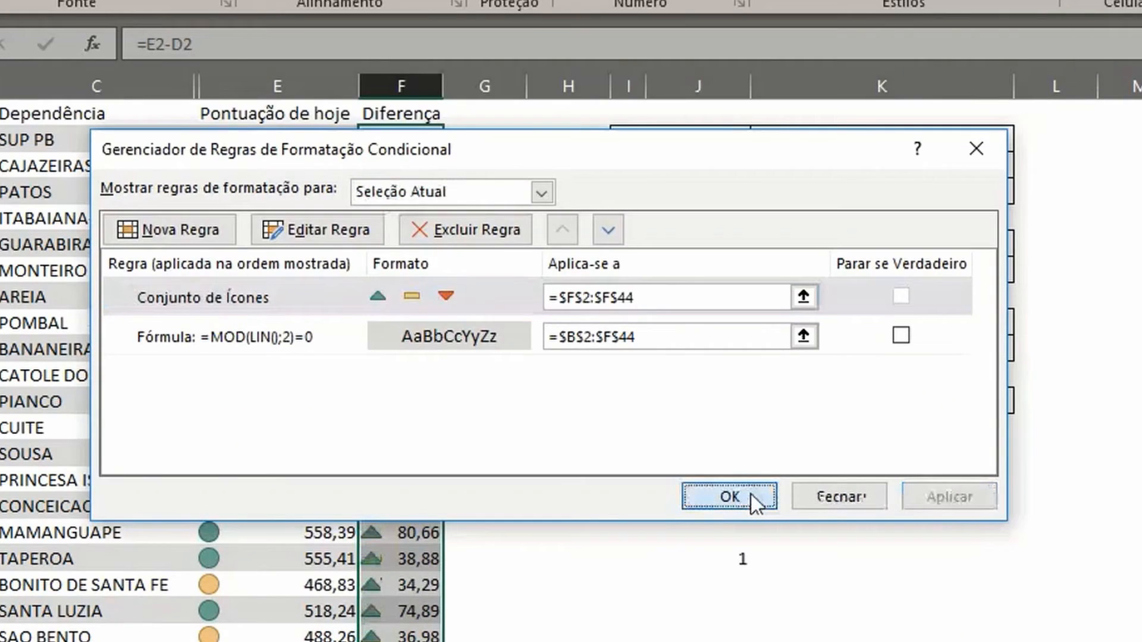
{"action": "left_click", "coordinate": [756, 572]}
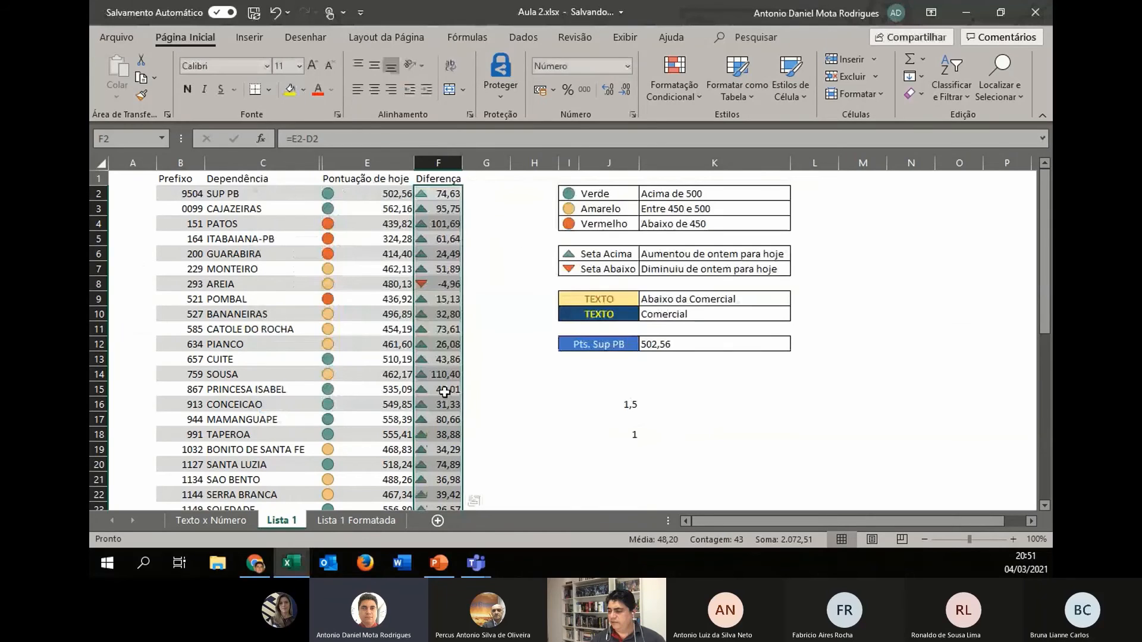
{"action": "left_click", "coordinate": [433, 285]}
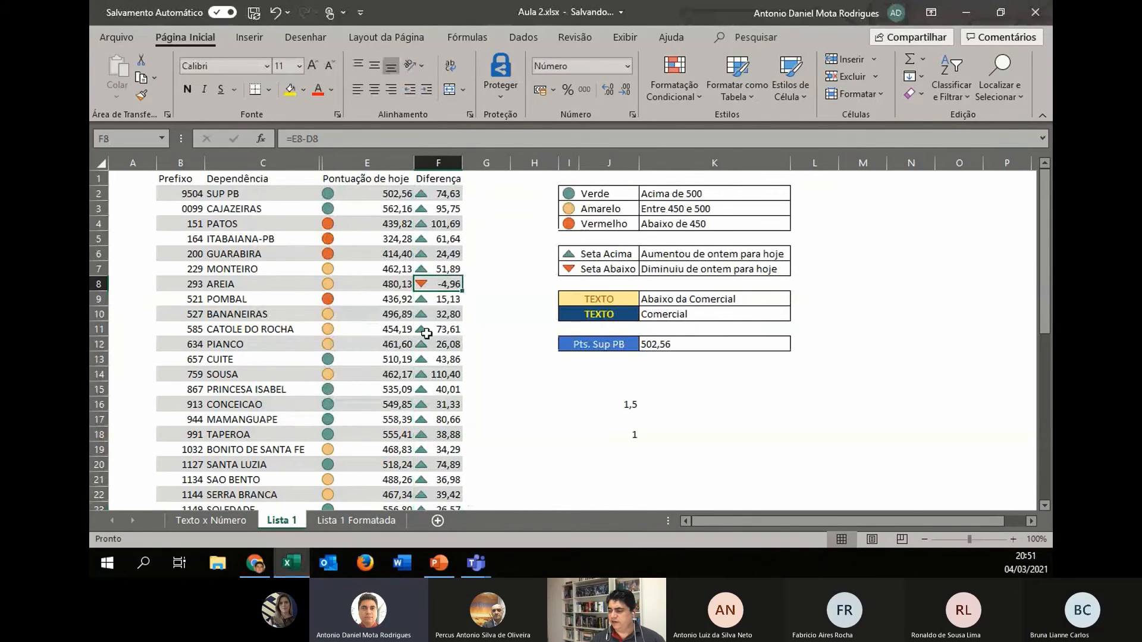
{"action": "scroll", "coordinate": [427, 333], "scroll_direction": "down", "scroll_amount": 8}
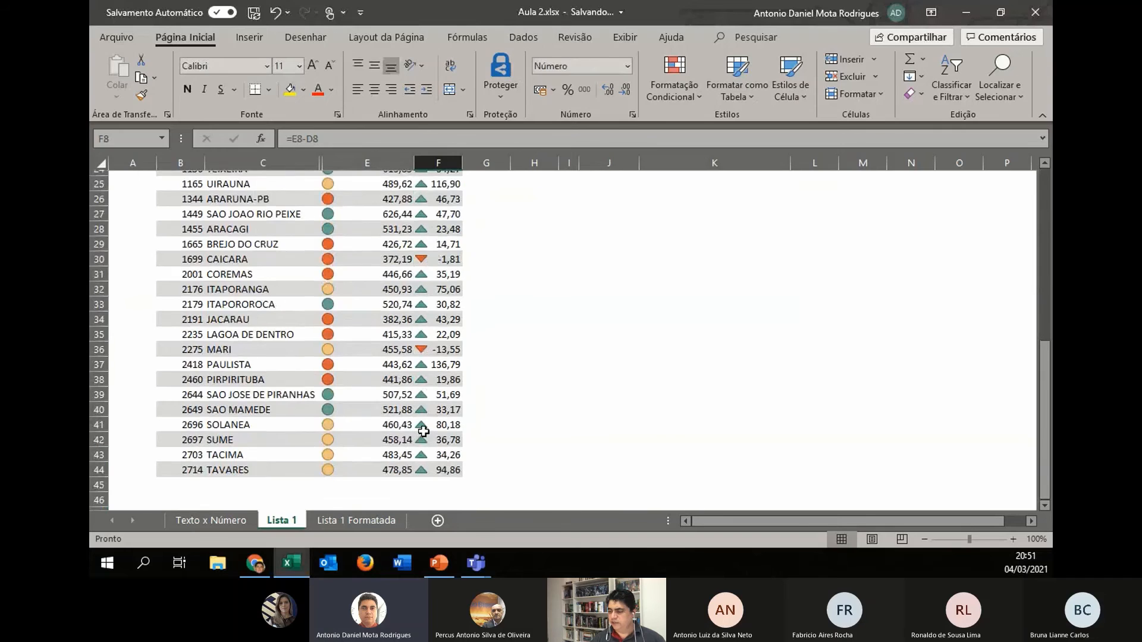
{"action": "scroll", "coordinate": [423, 432], "scroll_direction": "up", "scroll_amount": 8}
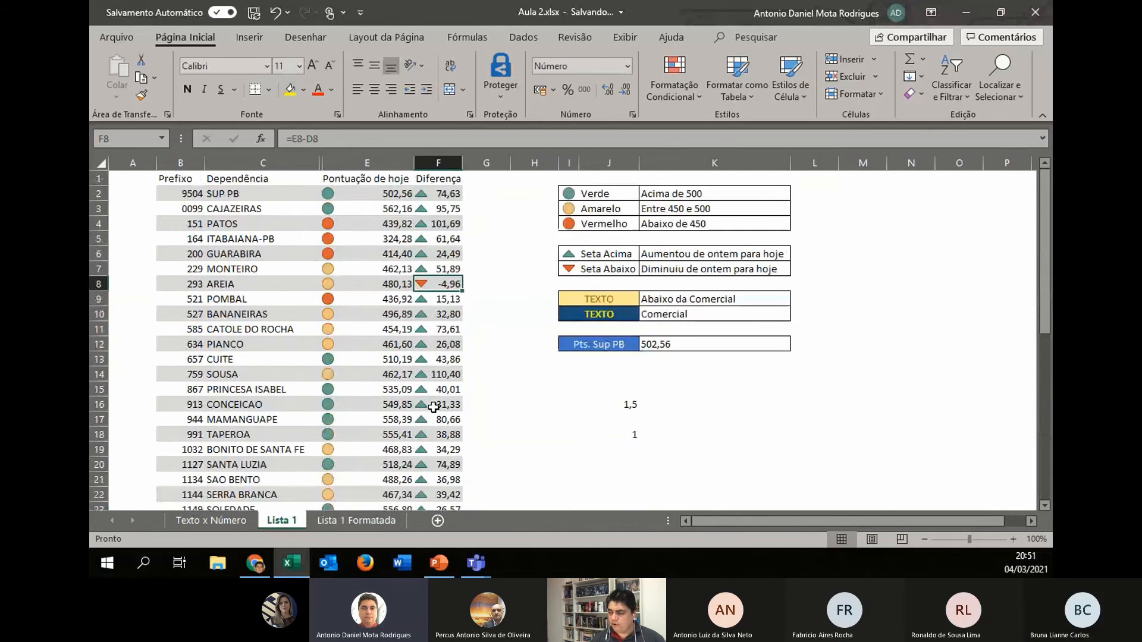
Review the Abaixo da Comercial text-format legend and compare the Pts. Sup PB reference in K12 with SUP PB's score in E2.
{"action": "left_click", "coordinate": [596, 301]}
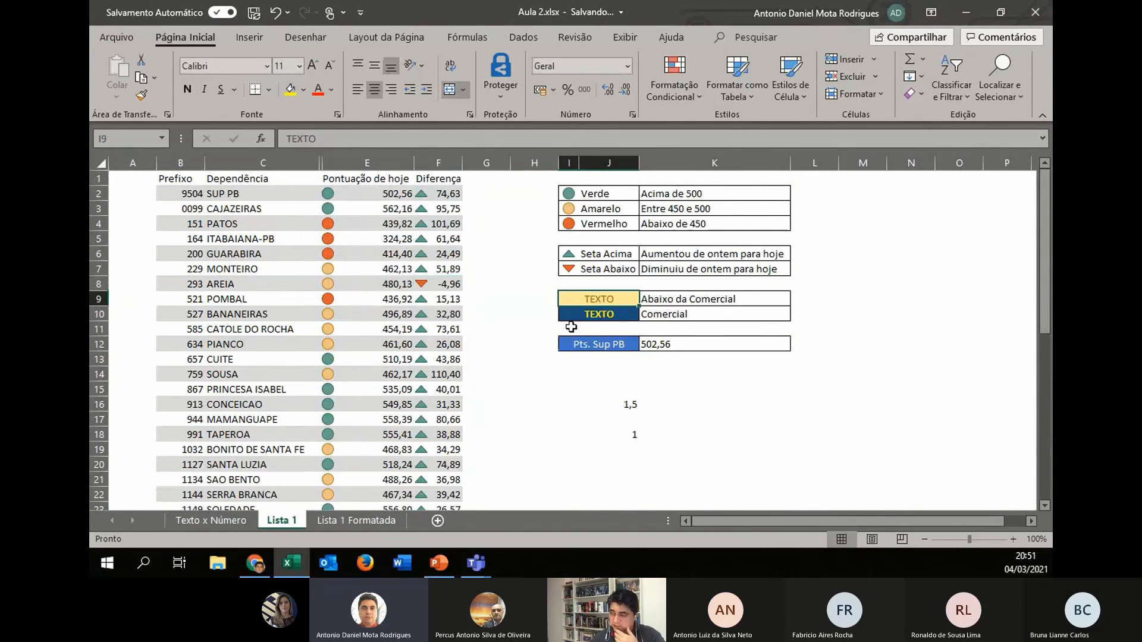
{"action": "left_click", "coordinate": [676, 302]}
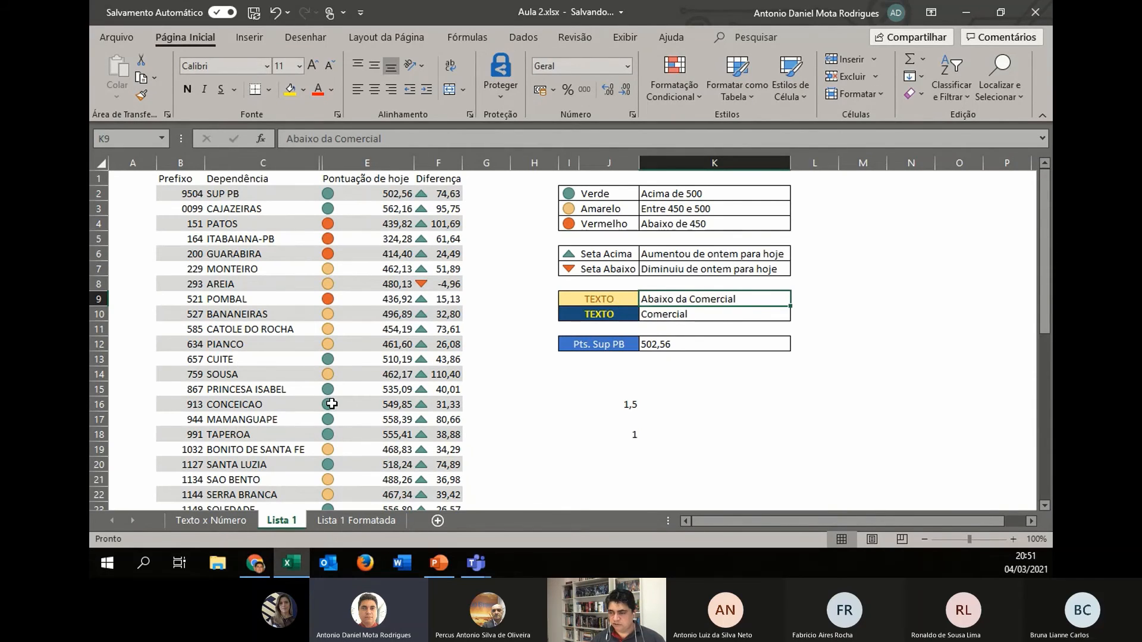
{"action": "left_click", "coordinate": [616, 346]}
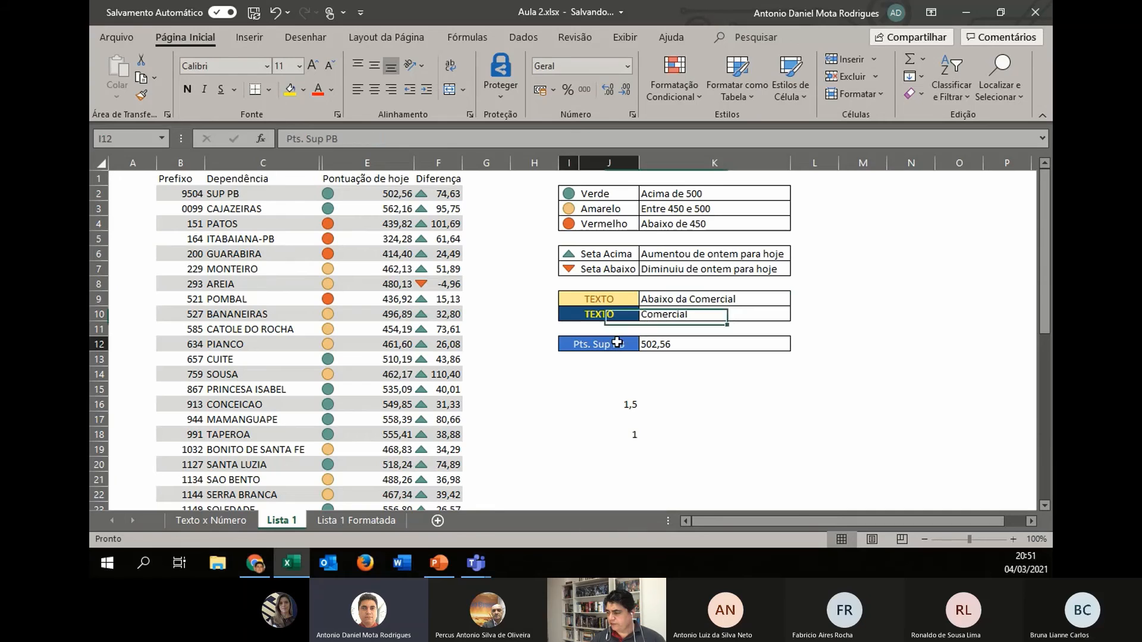
{"action": "key", "text": "Tab"}
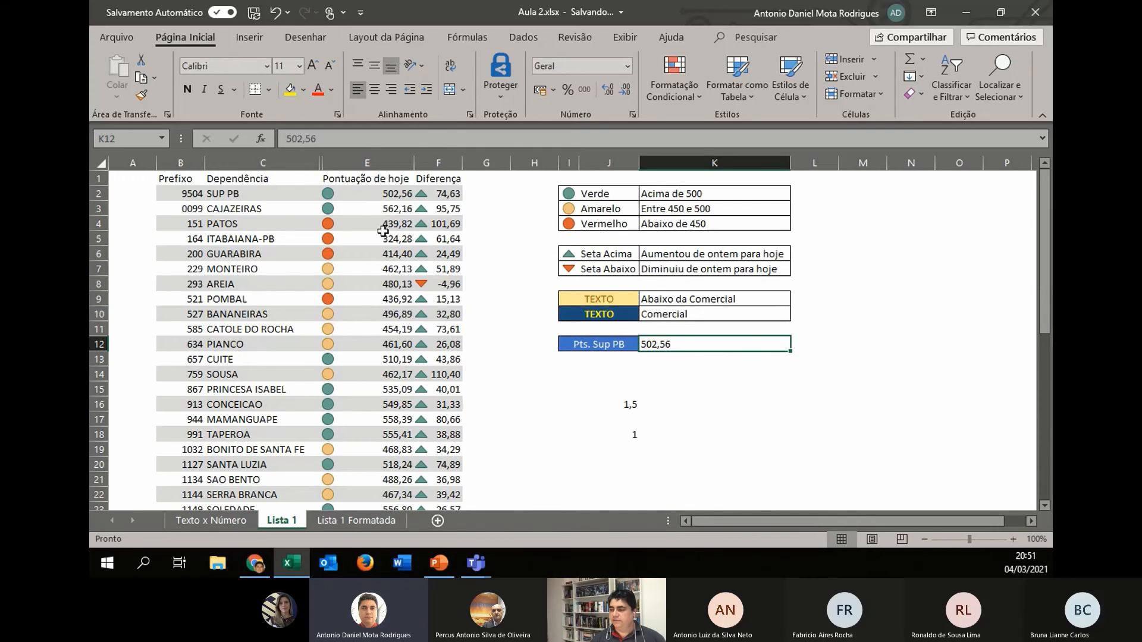
{"action": "left_click", "coordinate": [379, 194]}
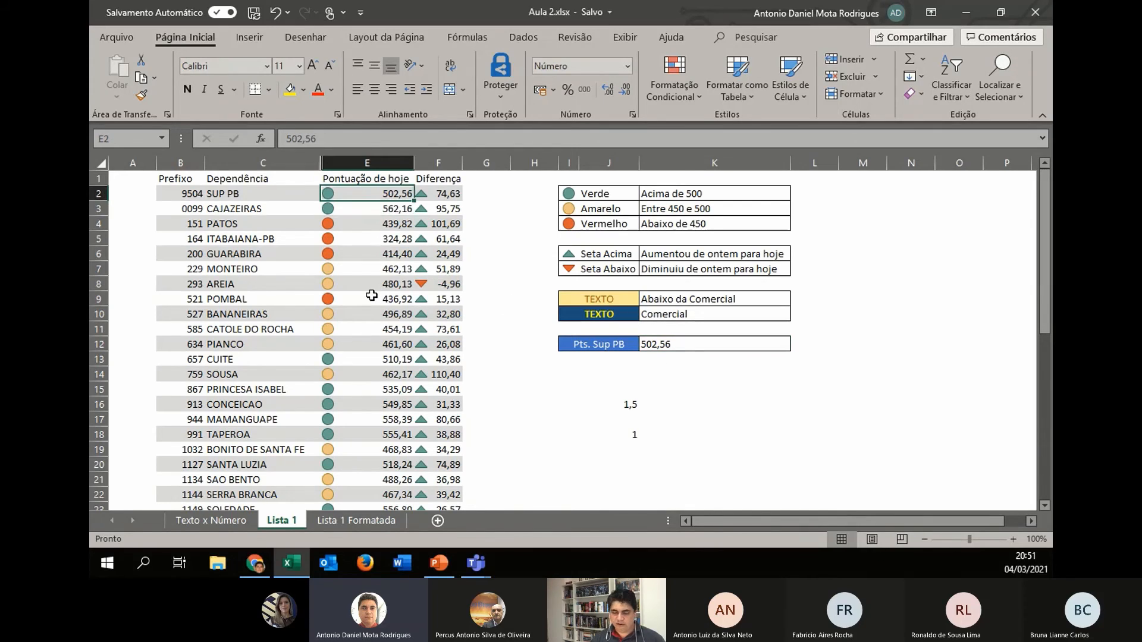
Highlight the scores in E2:E44 that are less than =$K$12 using Preenchimento Amarelo e Texto Amarelo Escuro.
{"action": "key", "text": "ctrl+shift+Down"}
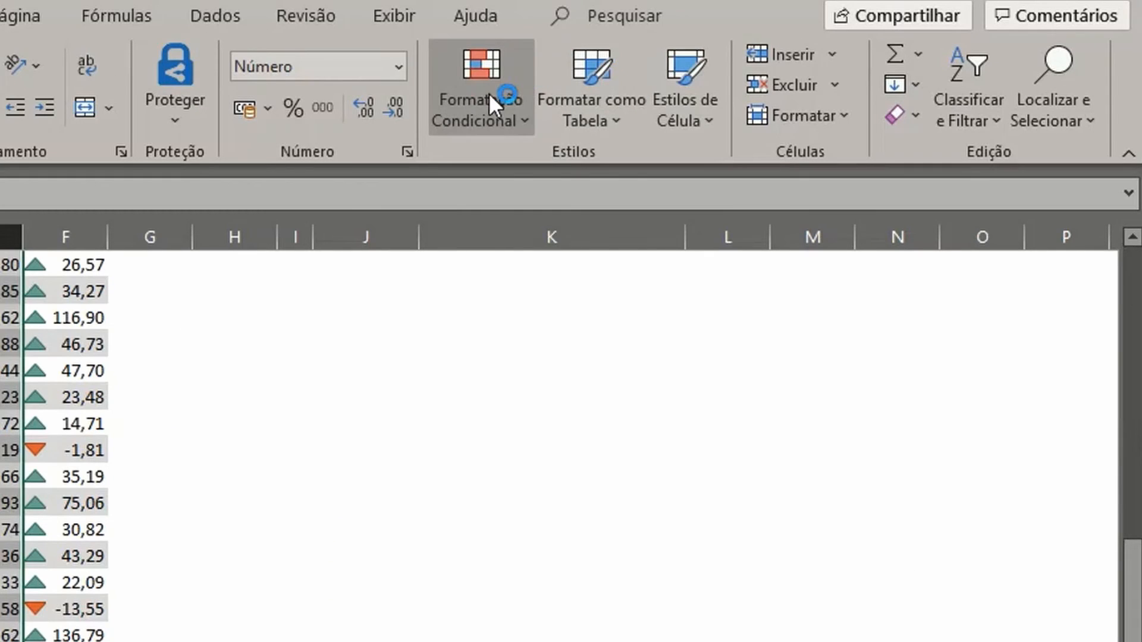
{"action": "left_click", "coordinate": [489, 93]}
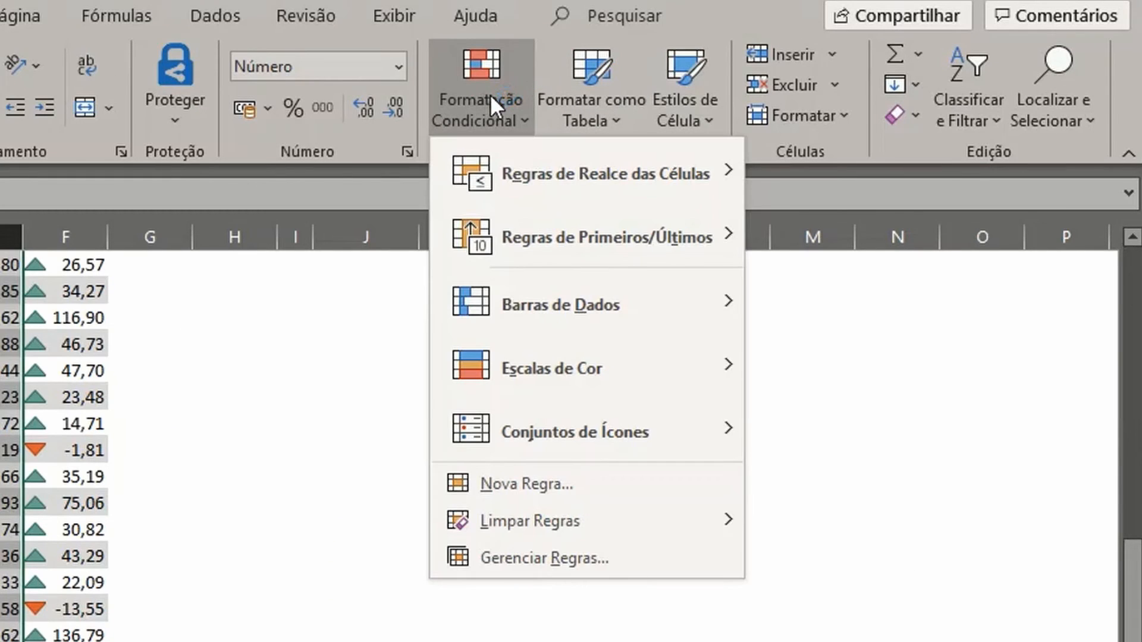
{"action": "mouse_move", "coordinate": [531, 189]}
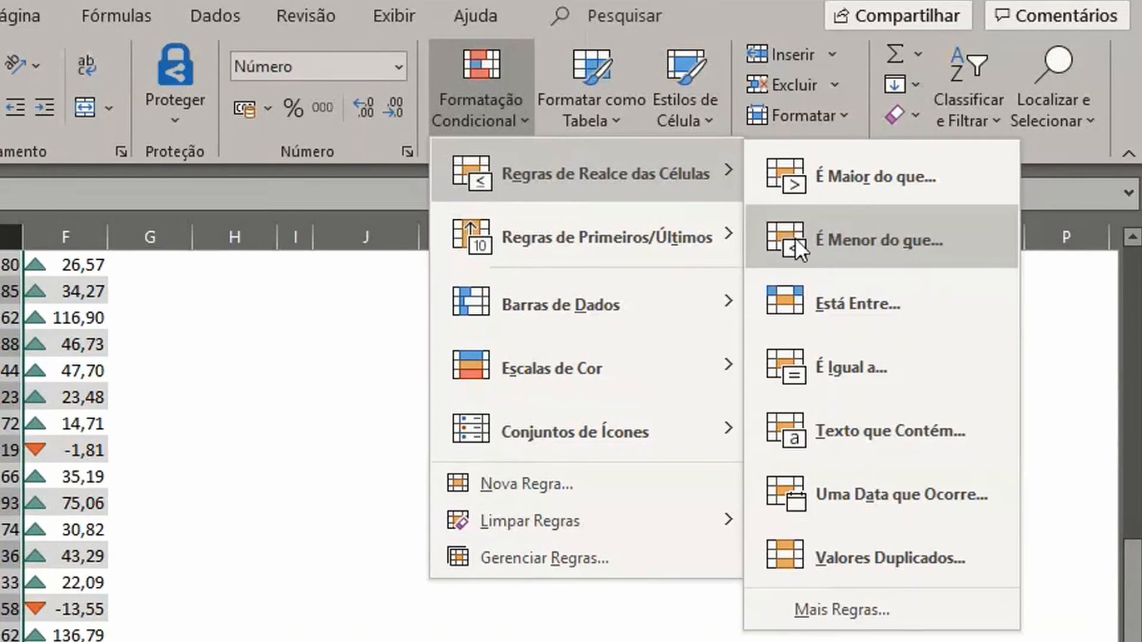
{"action": "left_click", "coordinate": [935, 243]}
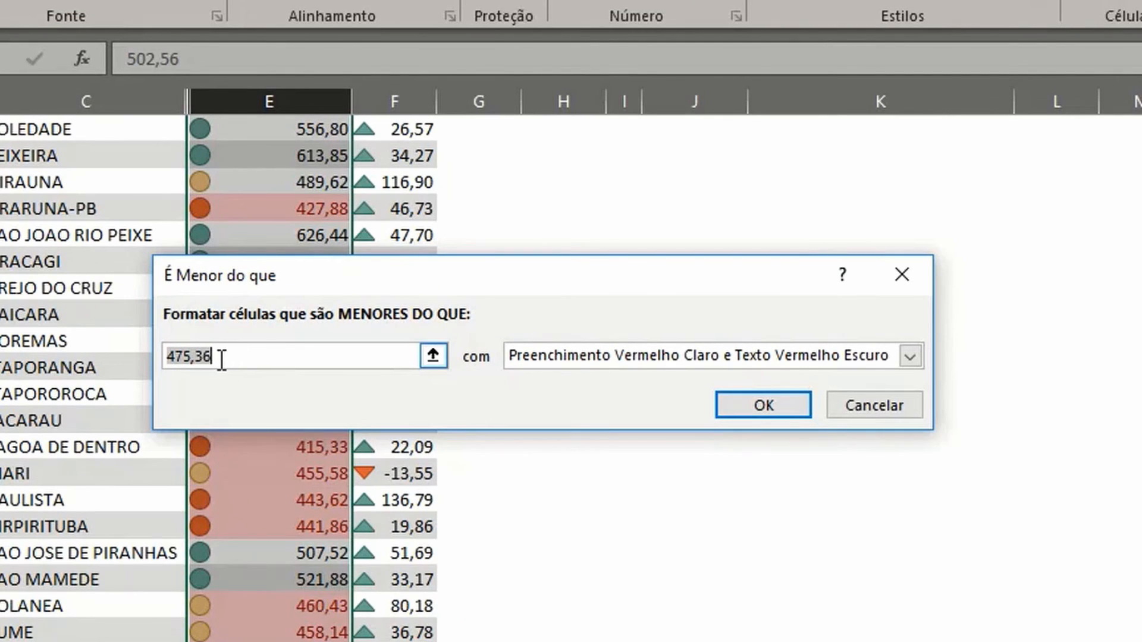
{"action": "scroll", "coordinate": [685, 164], "scroll_direction": "up", "scroll_amount": 4}
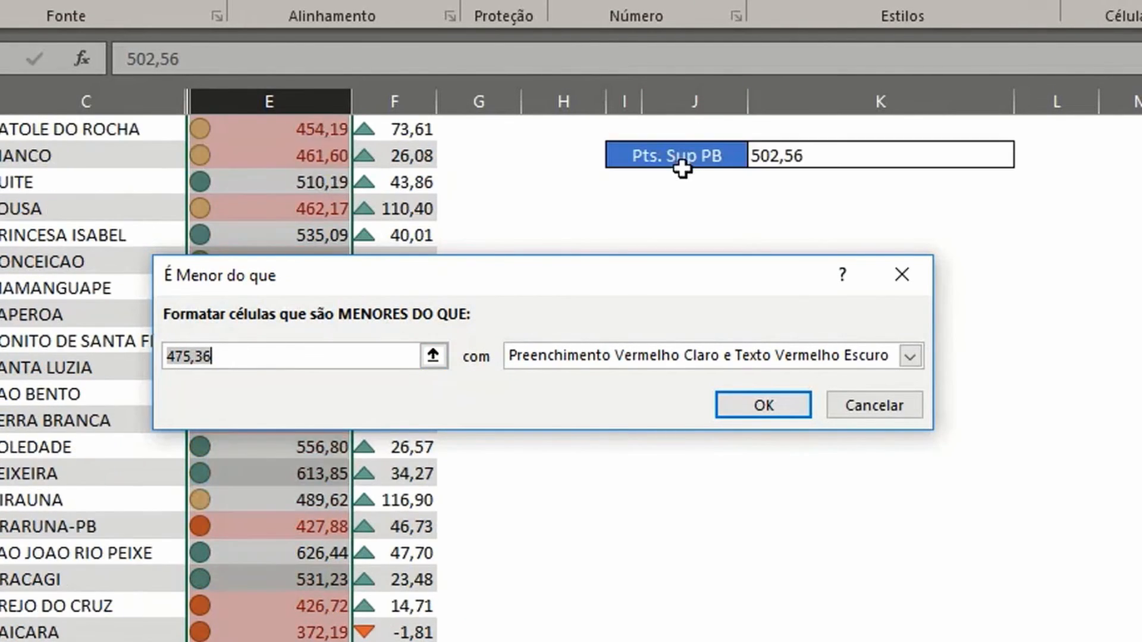
{"action": "left_click", "coordinate": [786, 156]}
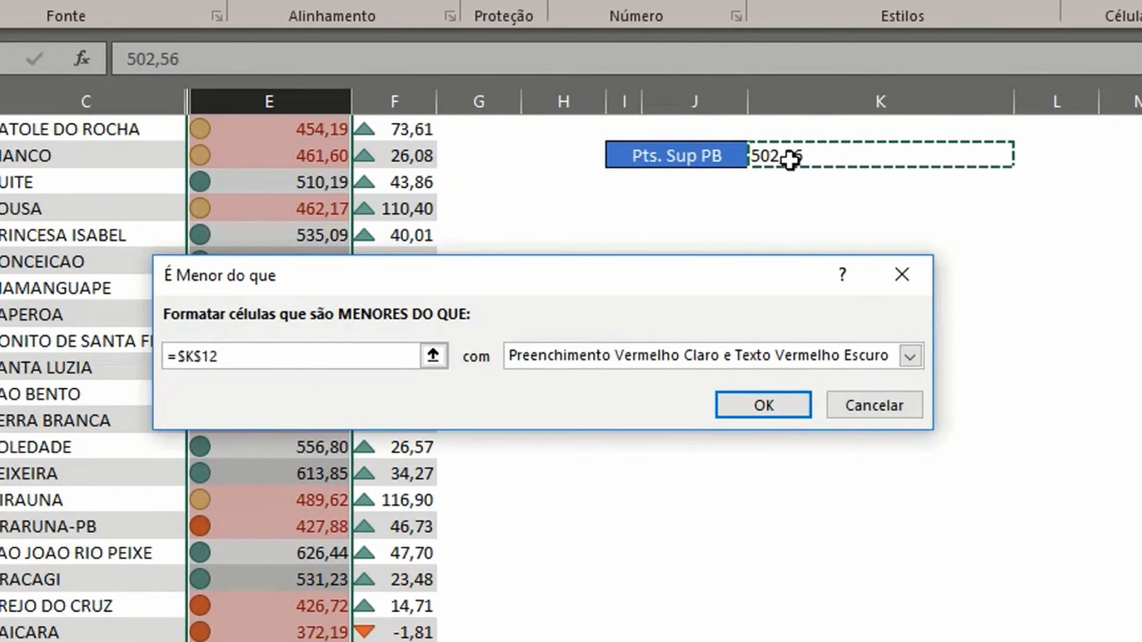
{"action": "left_click", "coordinate": [580, 355]}
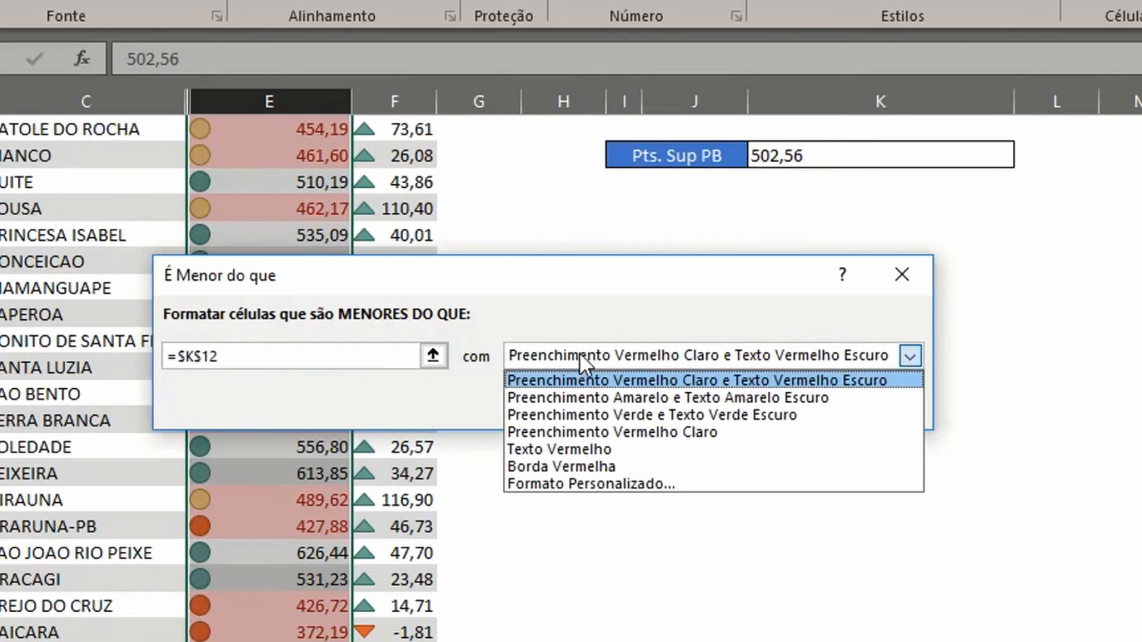
{"action": "left_click", "coordinate": [557, 395]}
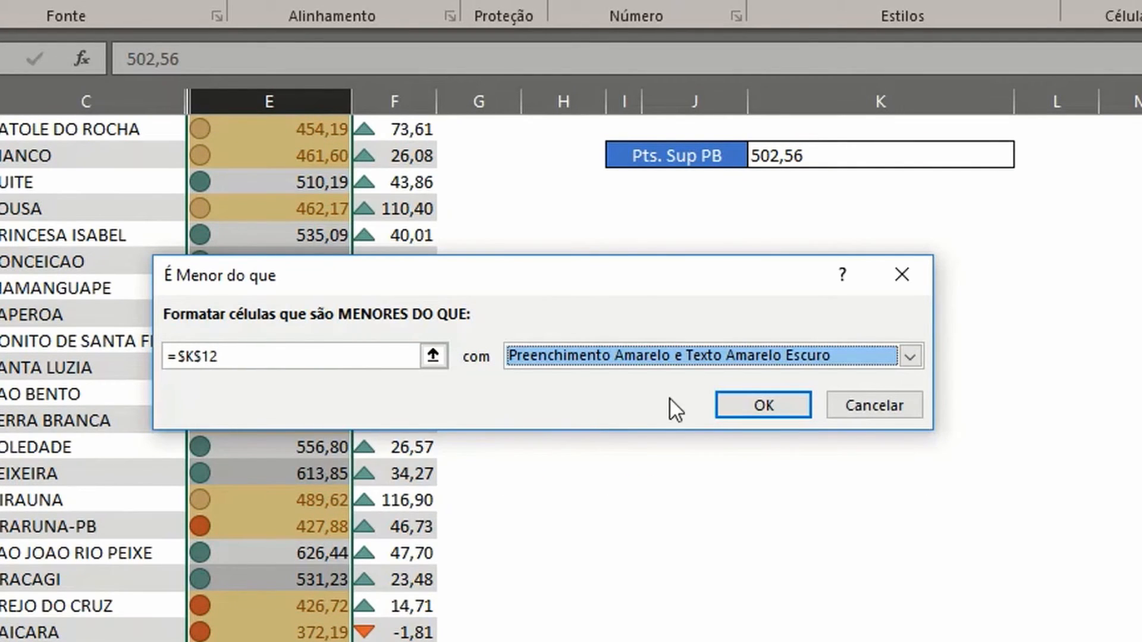
{"action": "left_click", "coordinate": [742, 404]}
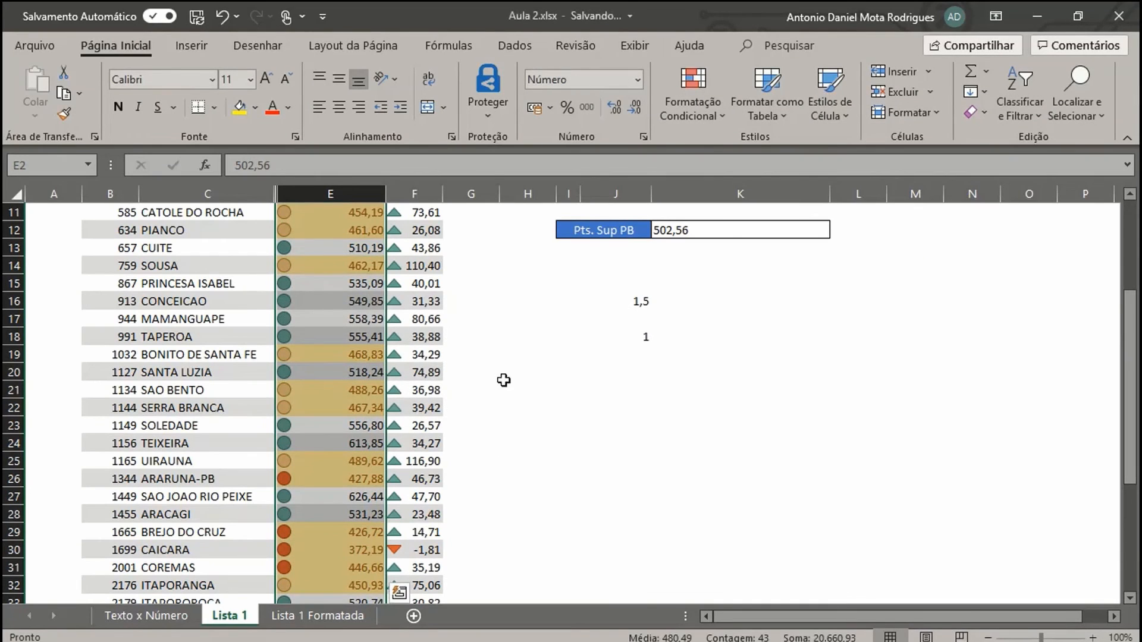
Check the highlighted scores against the Comercial legend and review the conditional formatting rules covering the Pontuação de hoje column.
{"action": "left_click", "coordinate": [355, 356]}
{"action": "scroll", "coordinate": [337, 405], "scroll_direction": "down", "scroll_amount": 5}
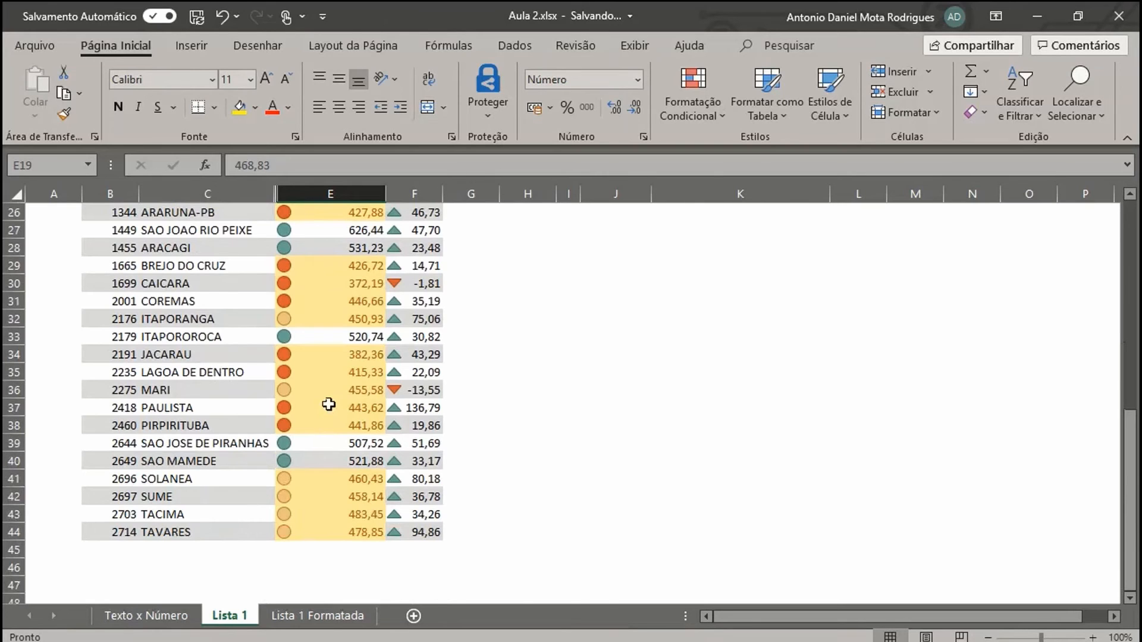
{"action": "scroll", "coordinate": [328, 405], "scroll_direction": "up", "scroll_amount": 8}
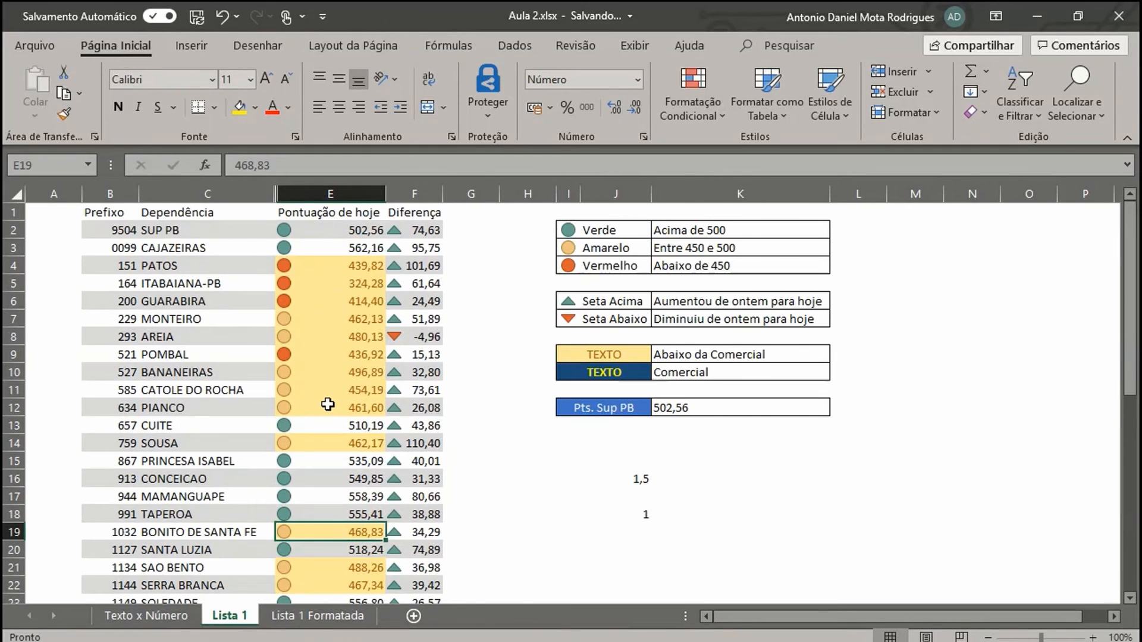
{"action": "left_click", "coordinate": [604, 372]}
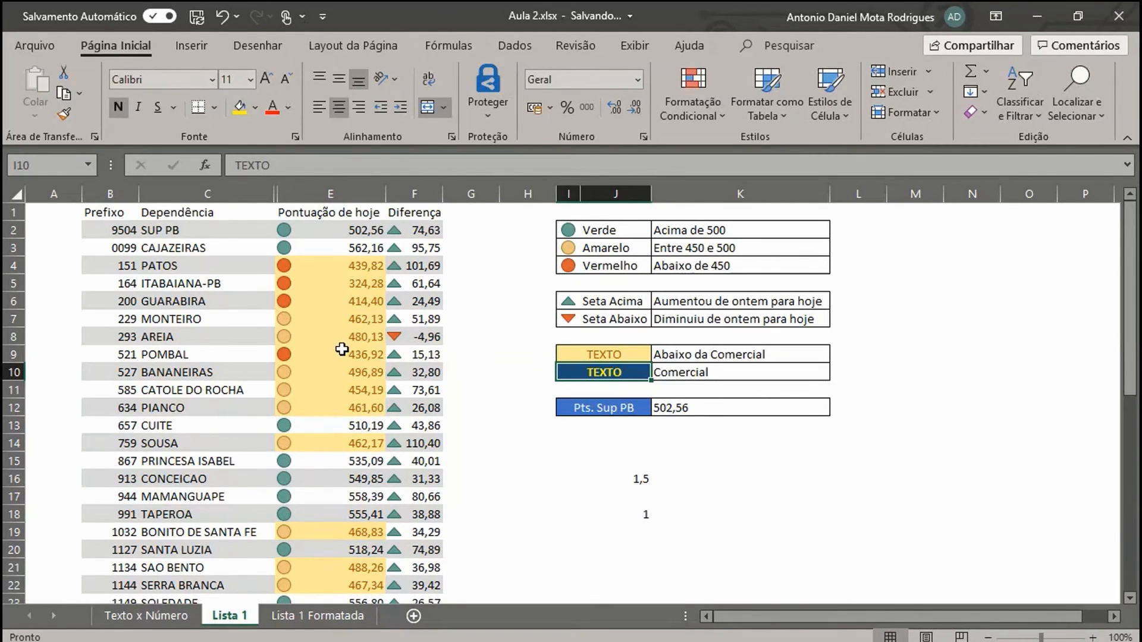
{"action": "left_click", "coordinate": [331, 372]}
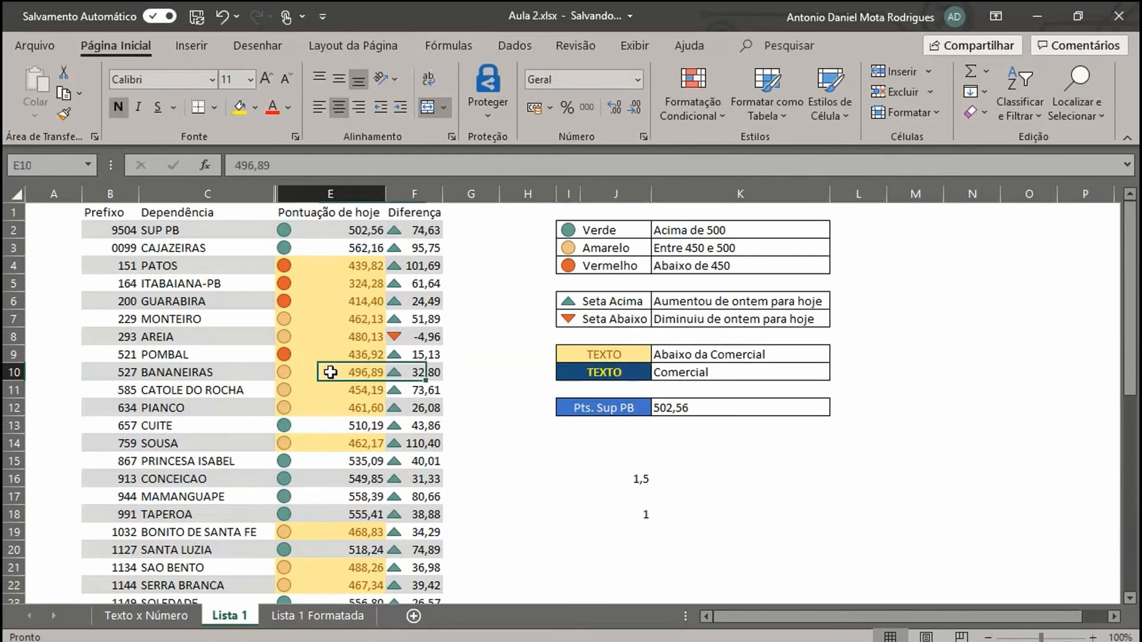
{"action": "left_click", "coordinate": [702, 110]}
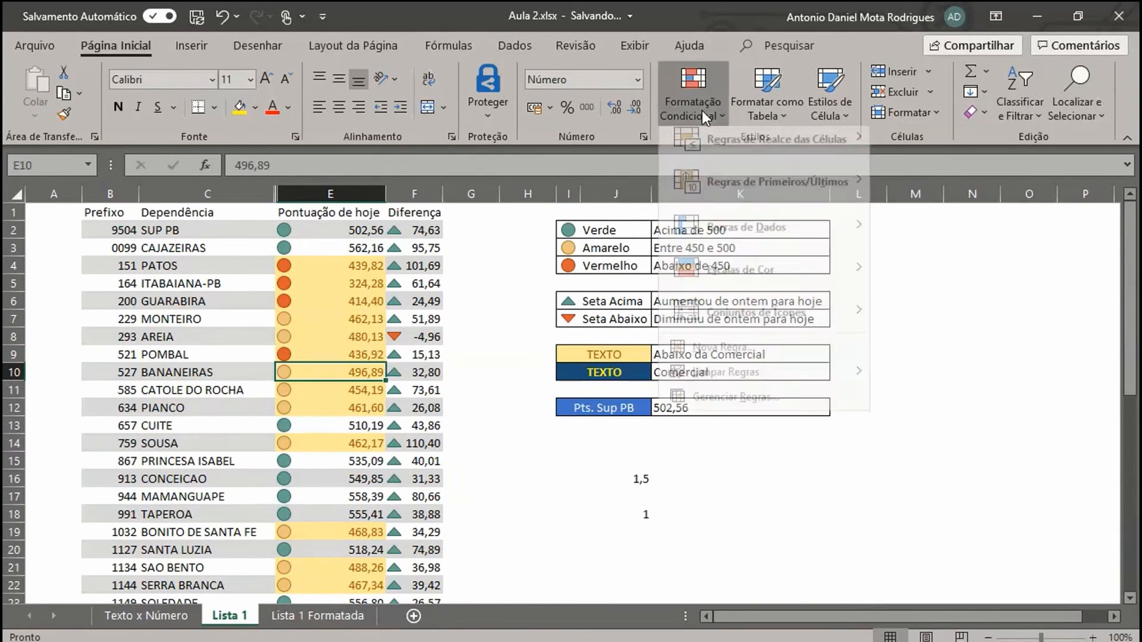
{"action": "left_click", "coordinate": [727, 410]}
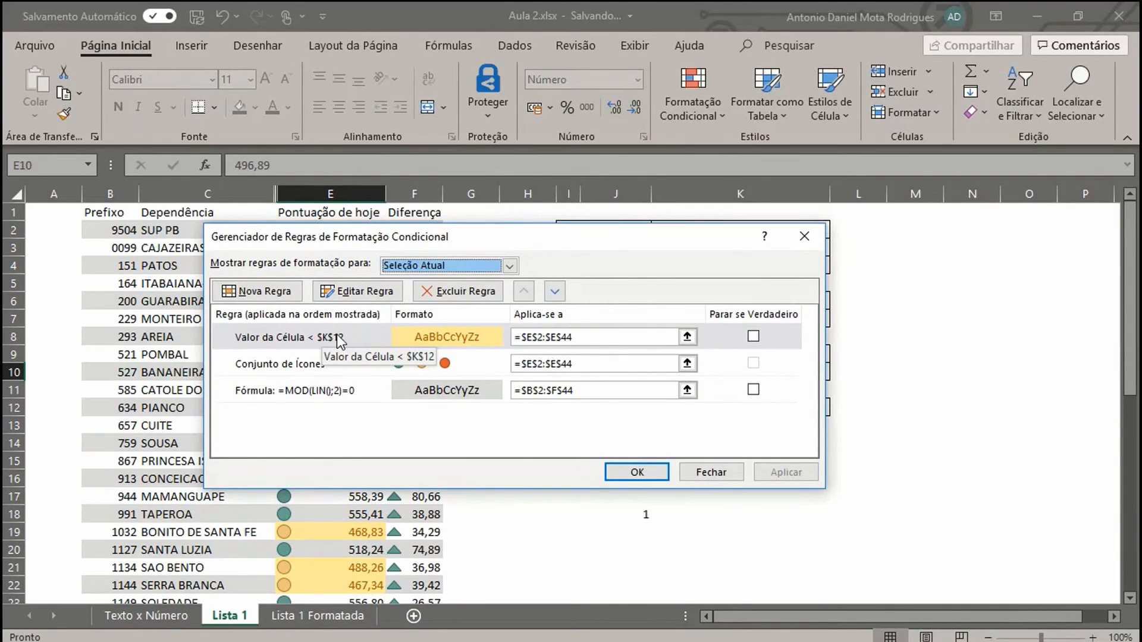
{"action": "left_click", "coordinate": [720, 473]}
{"action": "left_click", "coordinate": [648, 465]}
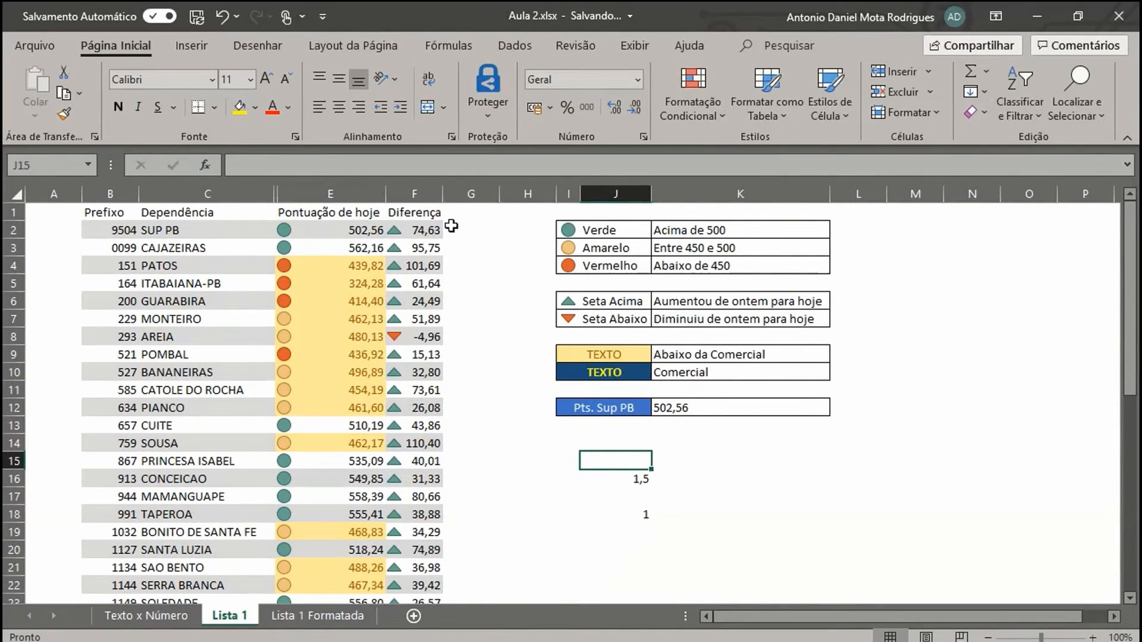
Examine how the relative references change from row to row in the Diferença formulas in F2:F5.
{"action": "left_click", "coordinate": [427, 235]}
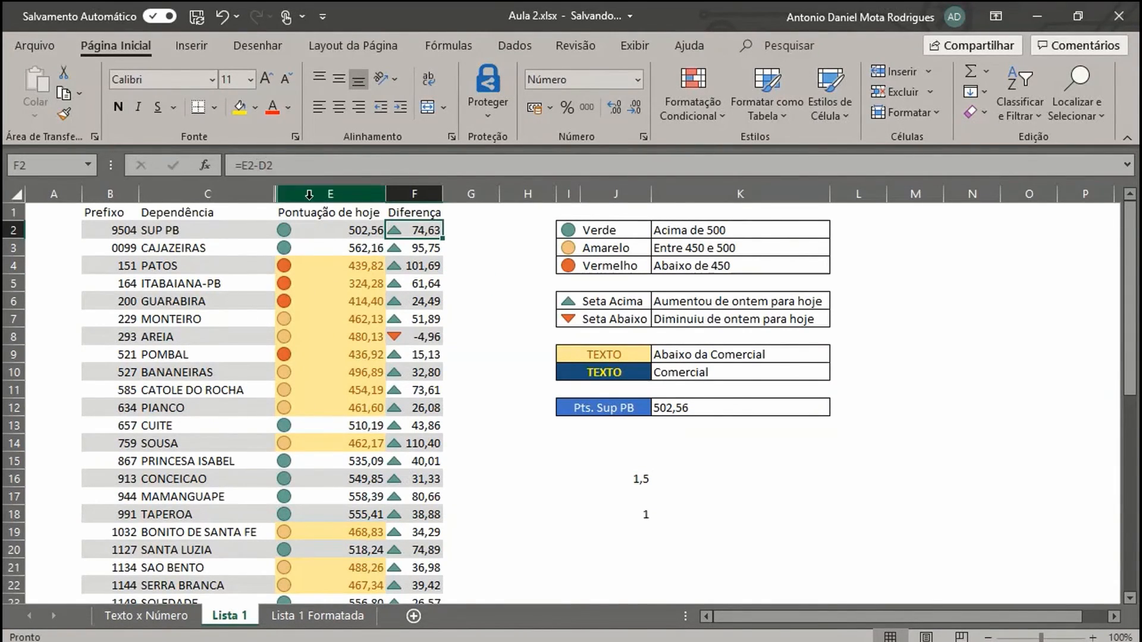
{"action": "left_click", "coordinate": [332, 232]}
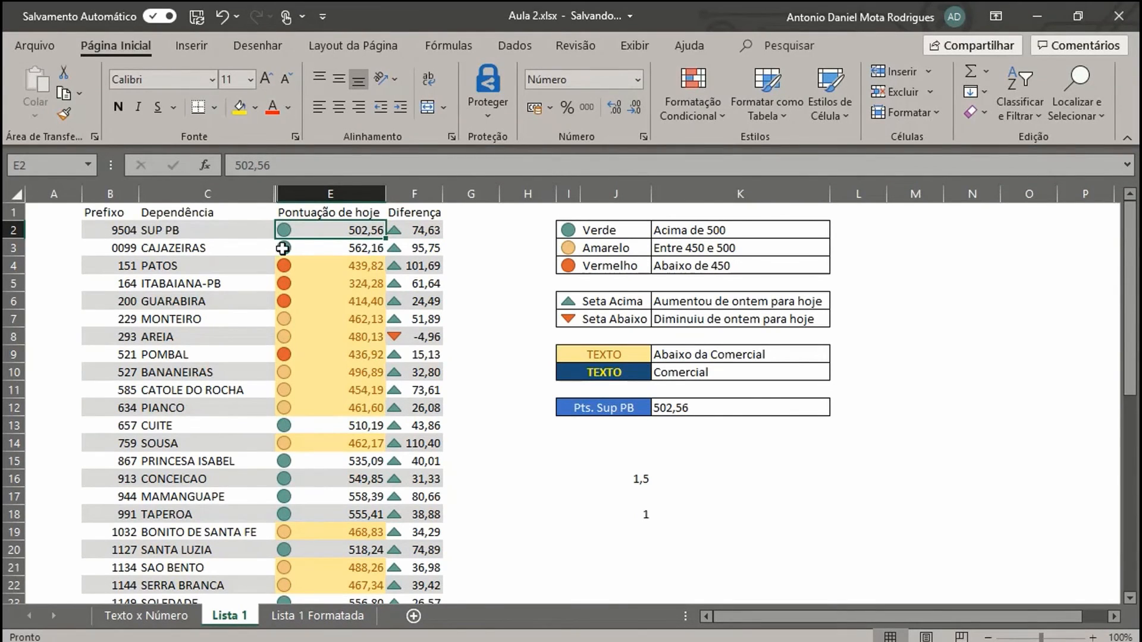
{"action": "left_click", "coordinate": [420, 248]}
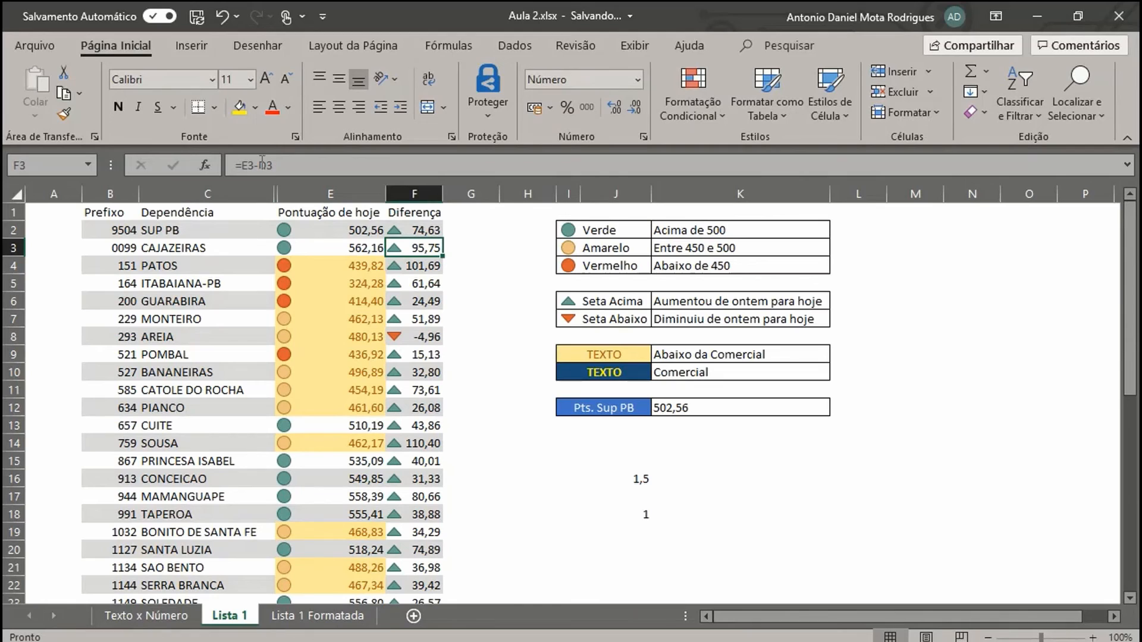
{"action": "left_click", "coordinate": [412, 267]}
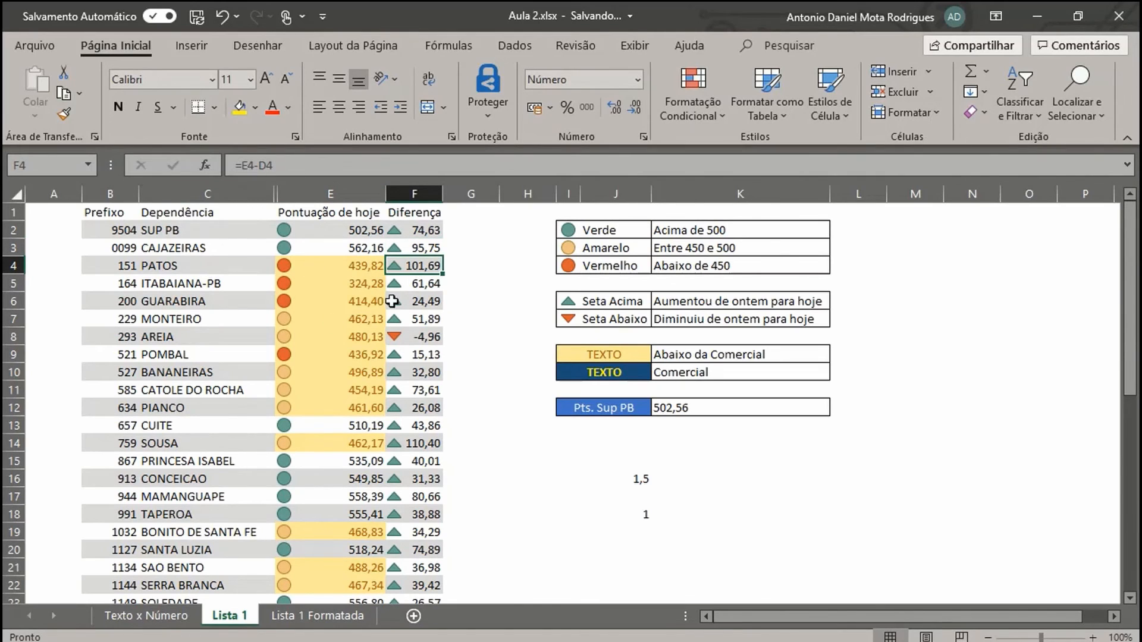
{"action": "left_click", "coordinate": [432, 284]}
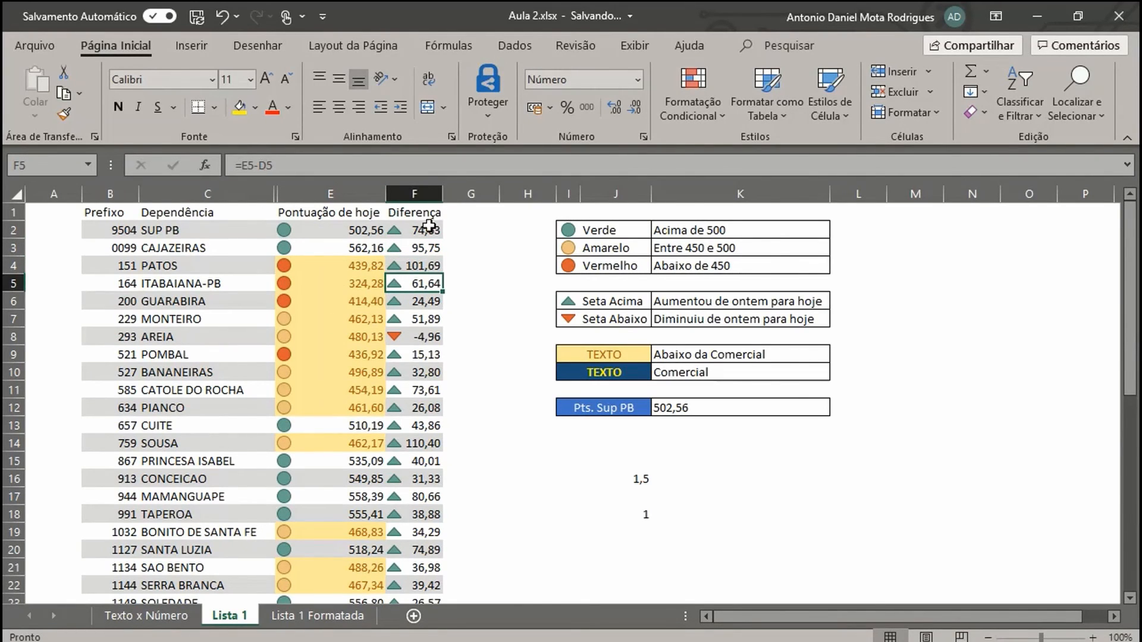
Fill the Diferença formula from F2 down to F15 and check the formulas in the first rows.
{"action": "left_click", "coordinate": [429, 227]}
{"action": "left_click_drag", "start_coordinate": [445, 237], "coordinate": [444, 464]}
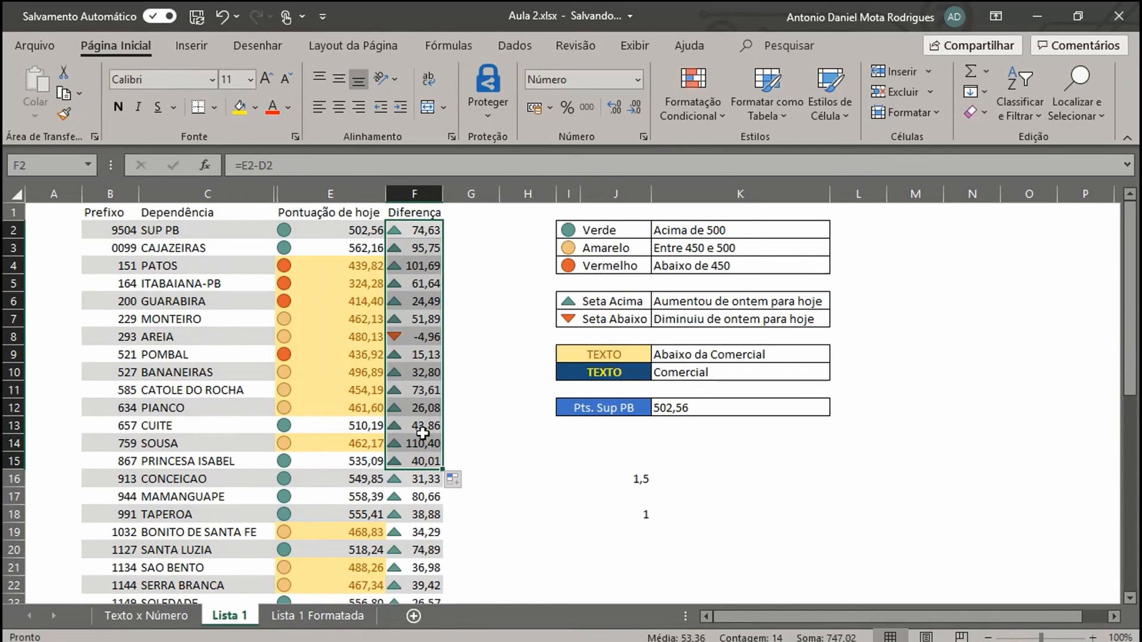
{"action": "left_click", "coordinate": [426, 236]}
{"action": "key", "text": "Down"}
{"action": "key", "text": "Down"}
{"action": "key", "text": "Down"}
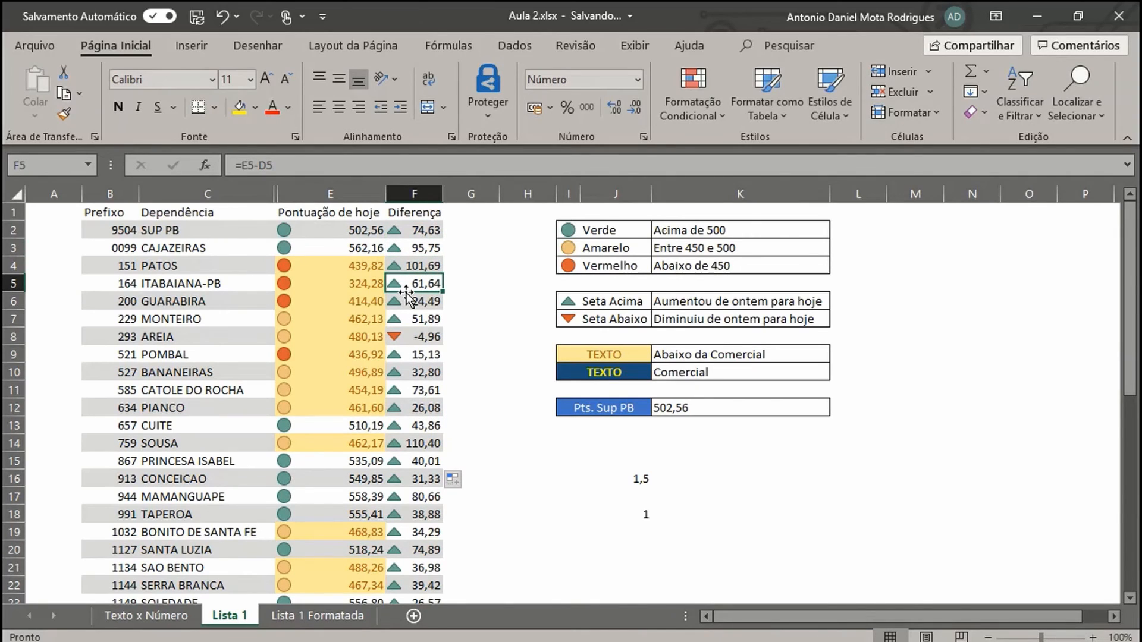
Enter the formula =K12-E2 in G2 to subtract SUP PB's score from the Pts. Sup PB reference.
{"action": "left_click", "coordinate": [681, 412]}
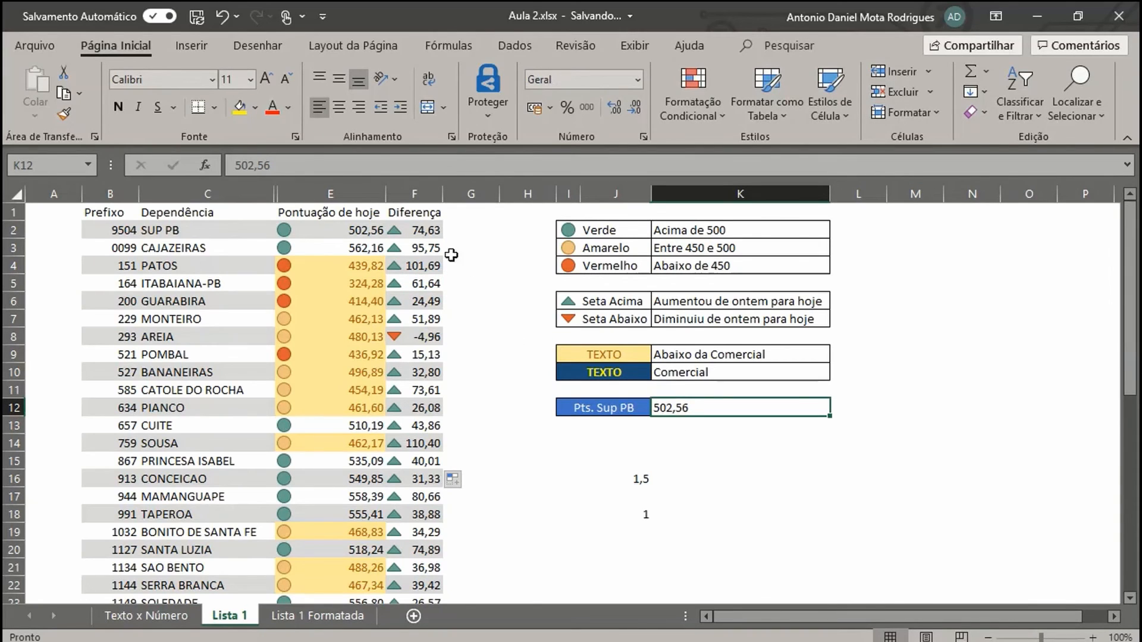
{"action": "left_click", "coordinate": [470, 230]}
{"action": "type", "text": "="}
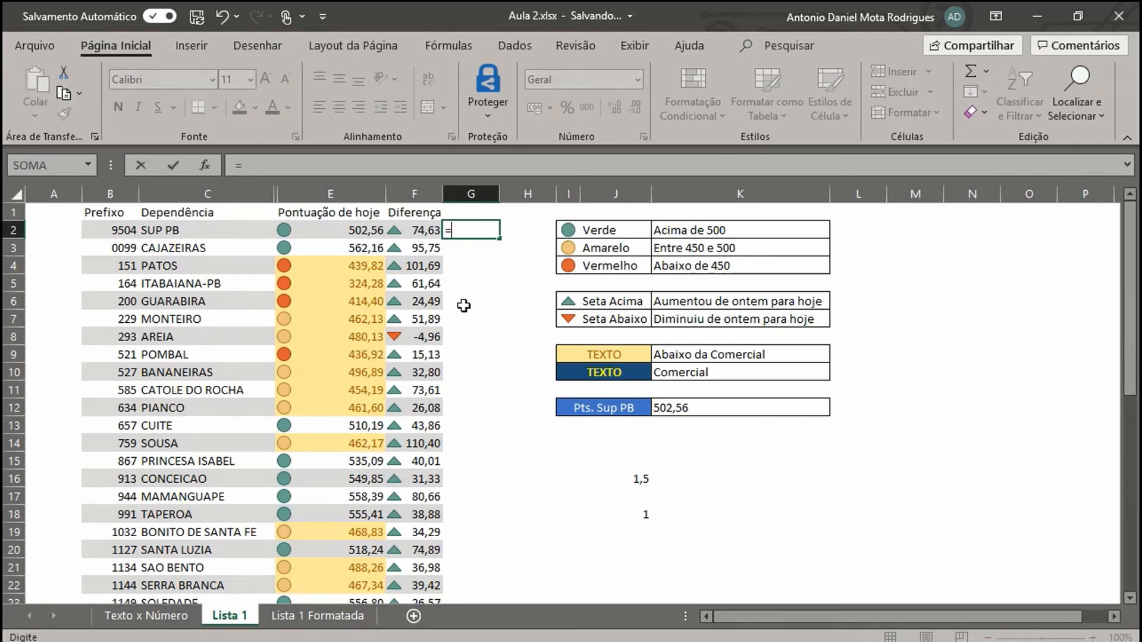
{"action": "left_click", "coordinate": [671, 410]}
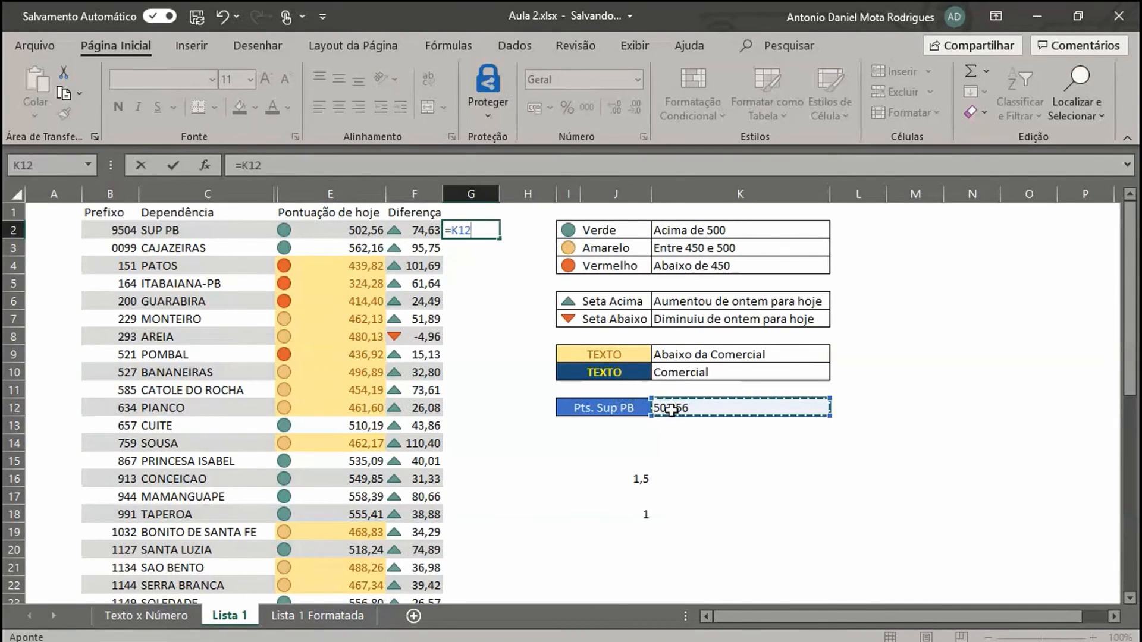
{"action": "type", "text": "-"}
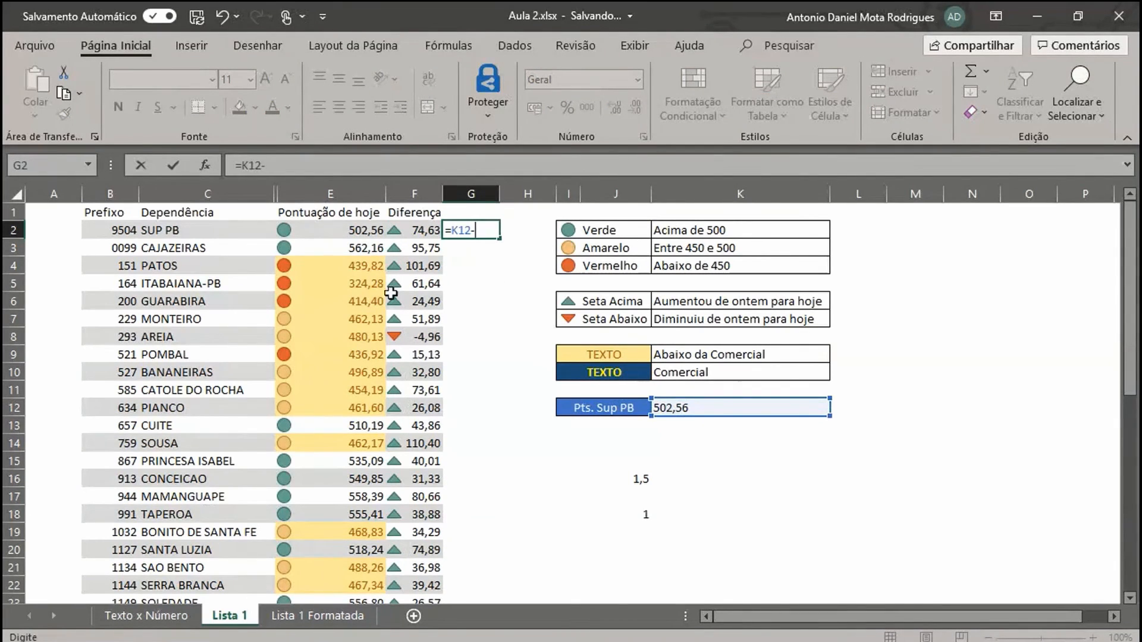
{"action": "left_click", "coordinate": [367, 228]}
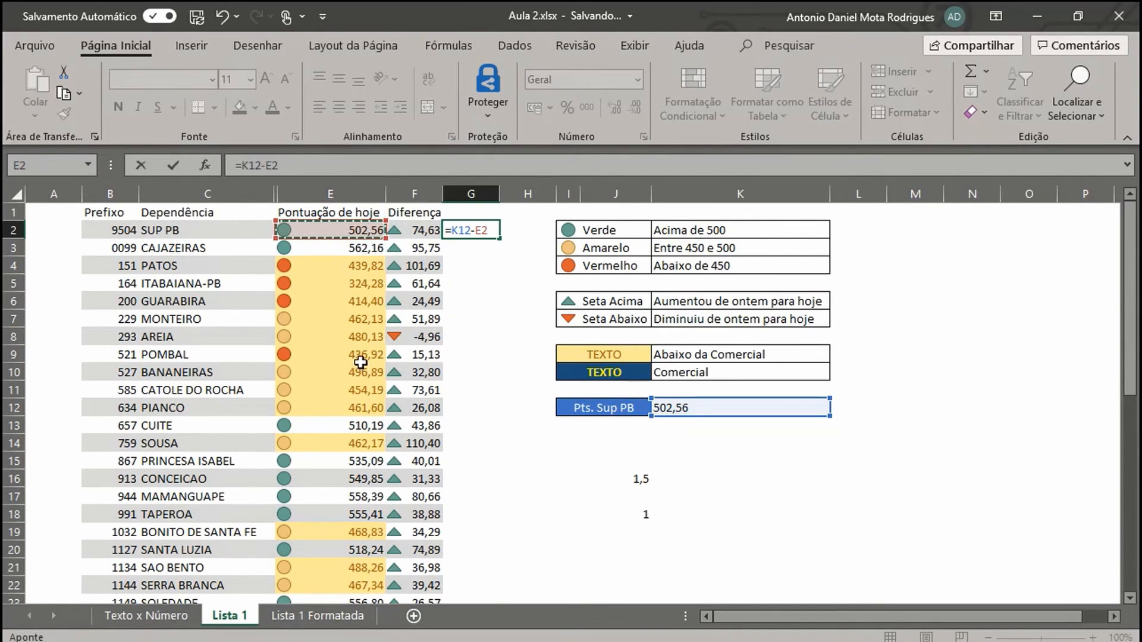
{"action": "key", "text": "Return"}
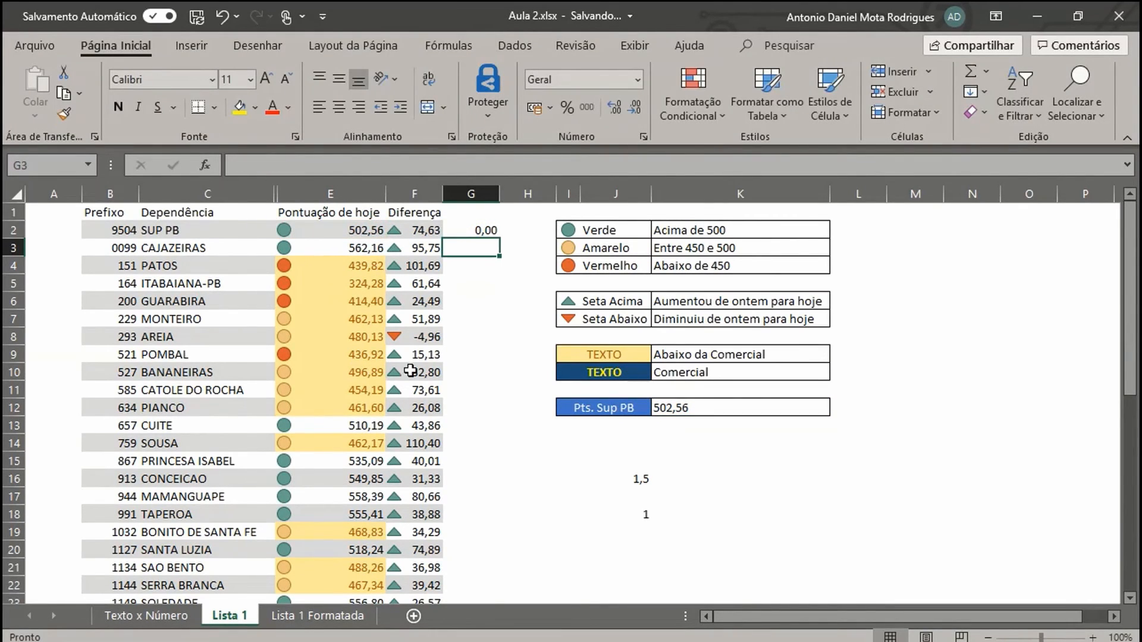
Copy the G2 formula down to G3 and inspect which cells the copied formula references.
{"action": "left_click", "coordinate": [477, 230]}
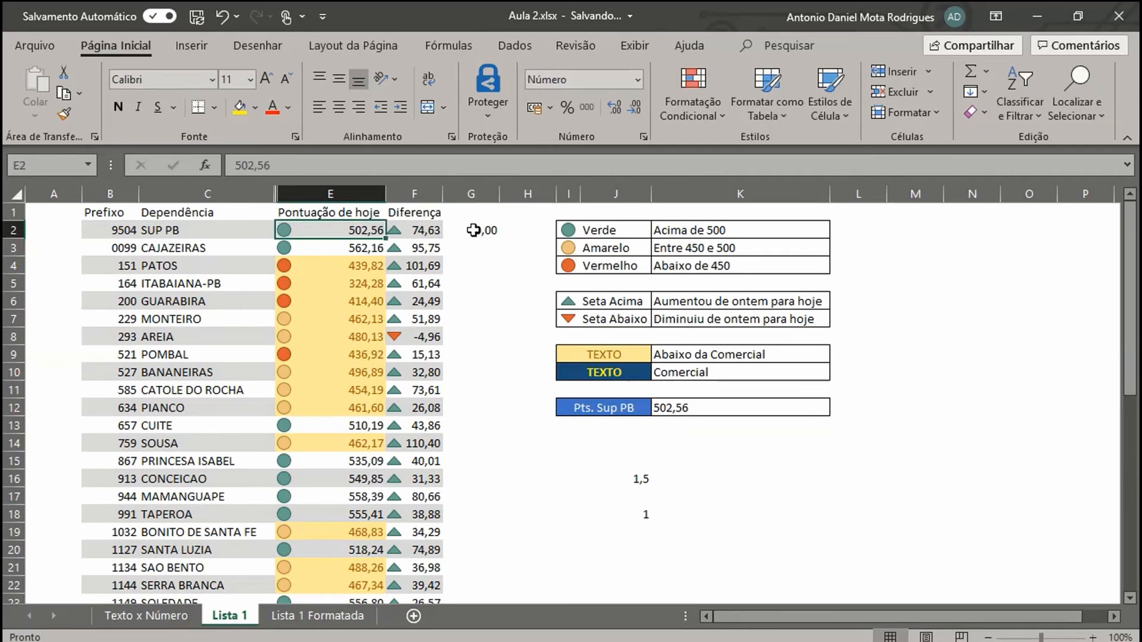
{"action": "left_click_drag", "start_coordinate": [499, 242], "coordinate": [499, 257]}
{"action": "left_click", "coordinate": [476, 254]}
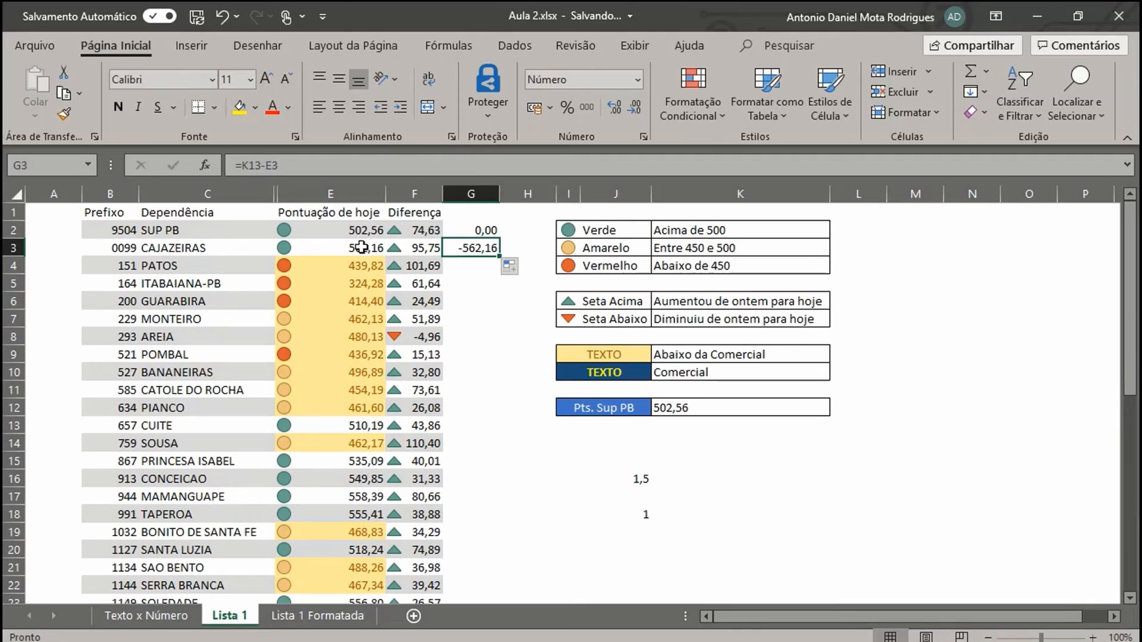
{"action": "left_click", "coordinate": [249, 167]}
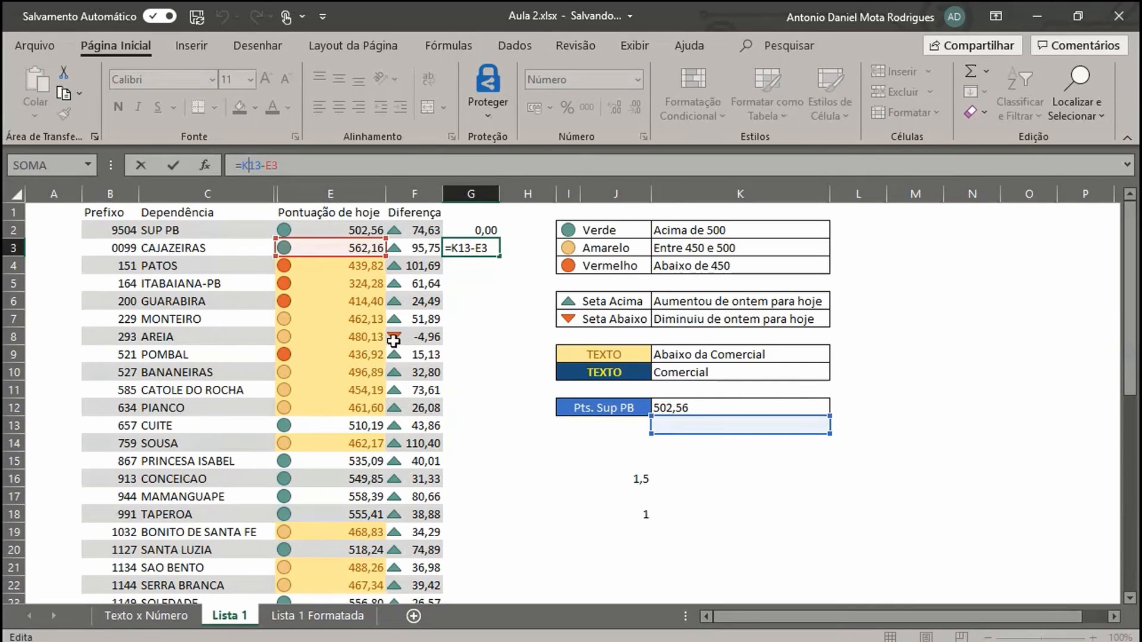
{"action": "key", "text": "ctrl+Return"}
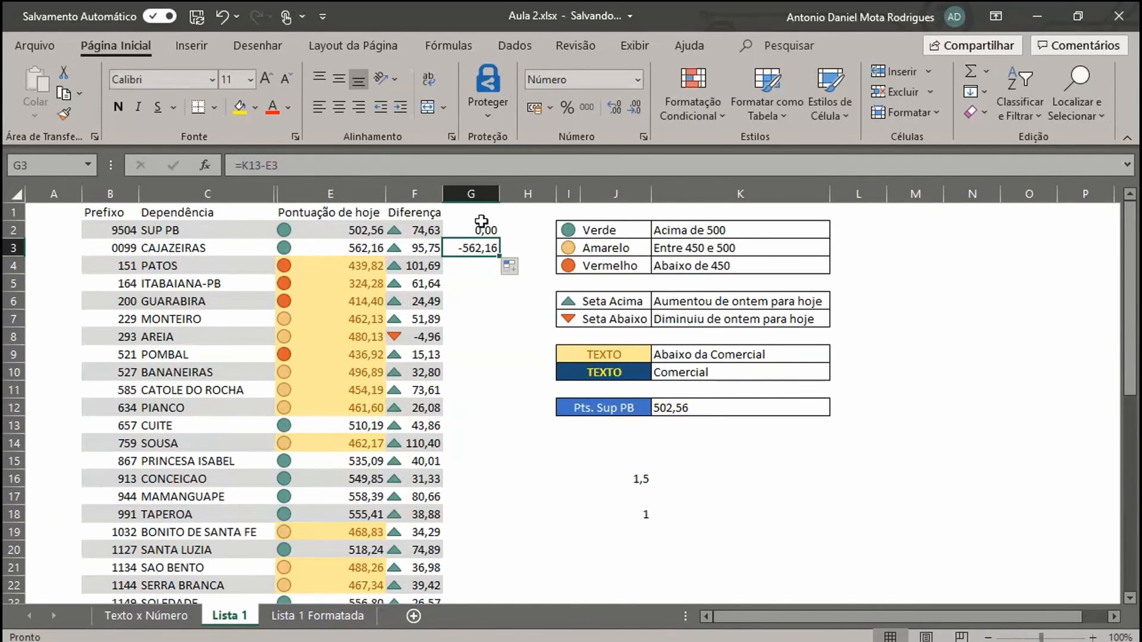
Make the Pts. Sup PB reference in G2 absolute by changing the formula to =$K$12-E2.
{"action": "left_click", "coordinate": [482, 232]}
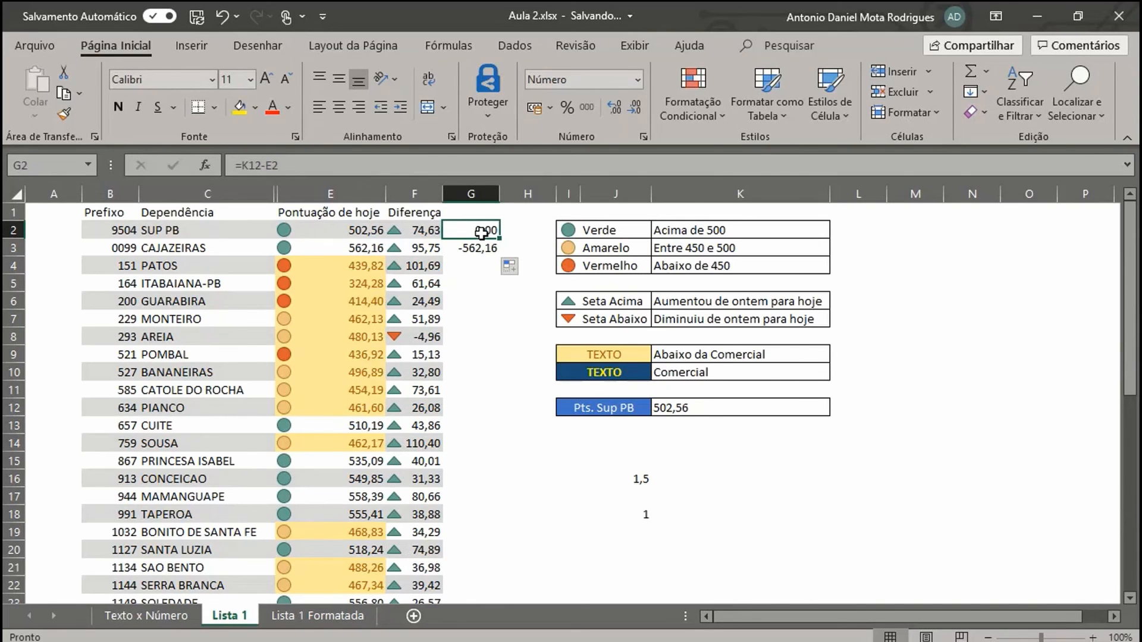
{"action": "left_click", "coordinate": [244, 167]}
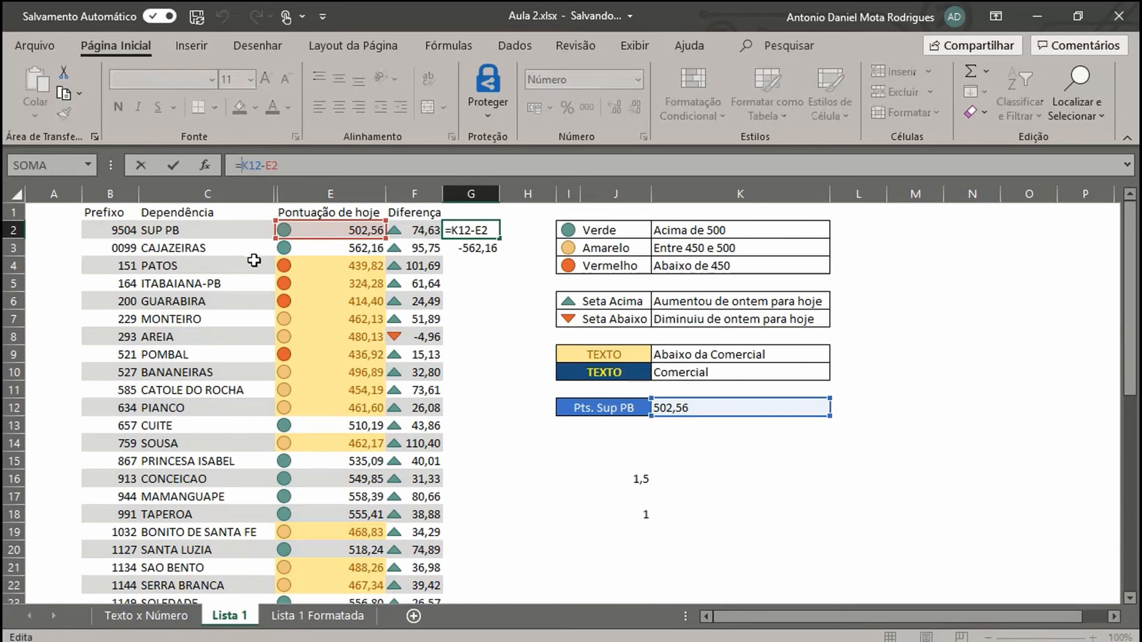
{"action": "type", "text": "$K"}
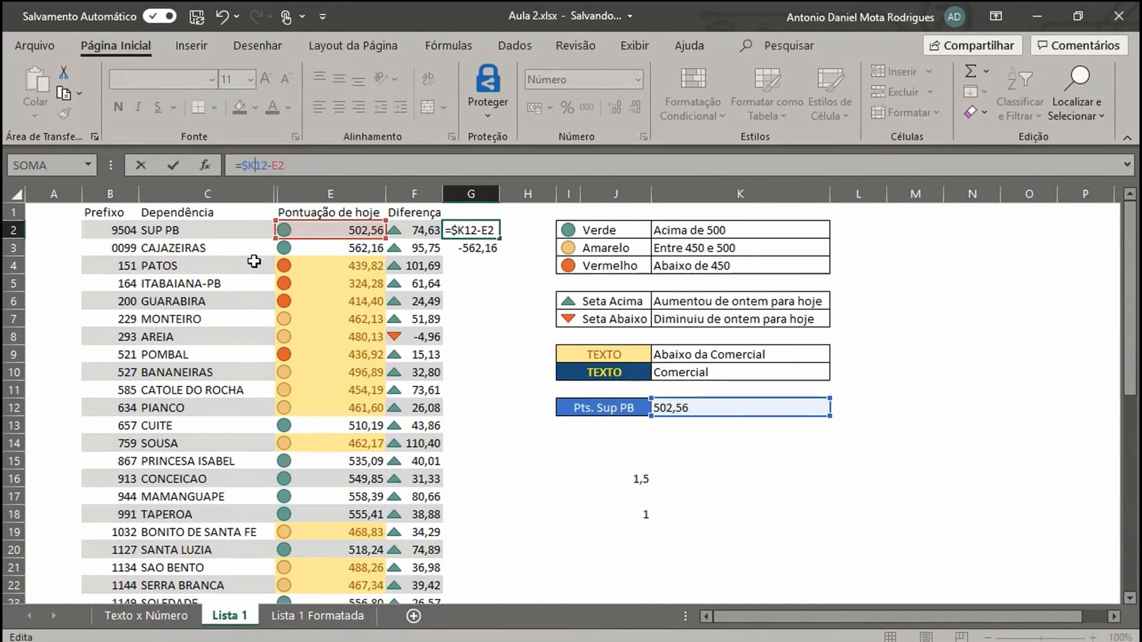
{"action": "type", "text": "$"}
{"action": "key", "text": "Return"}
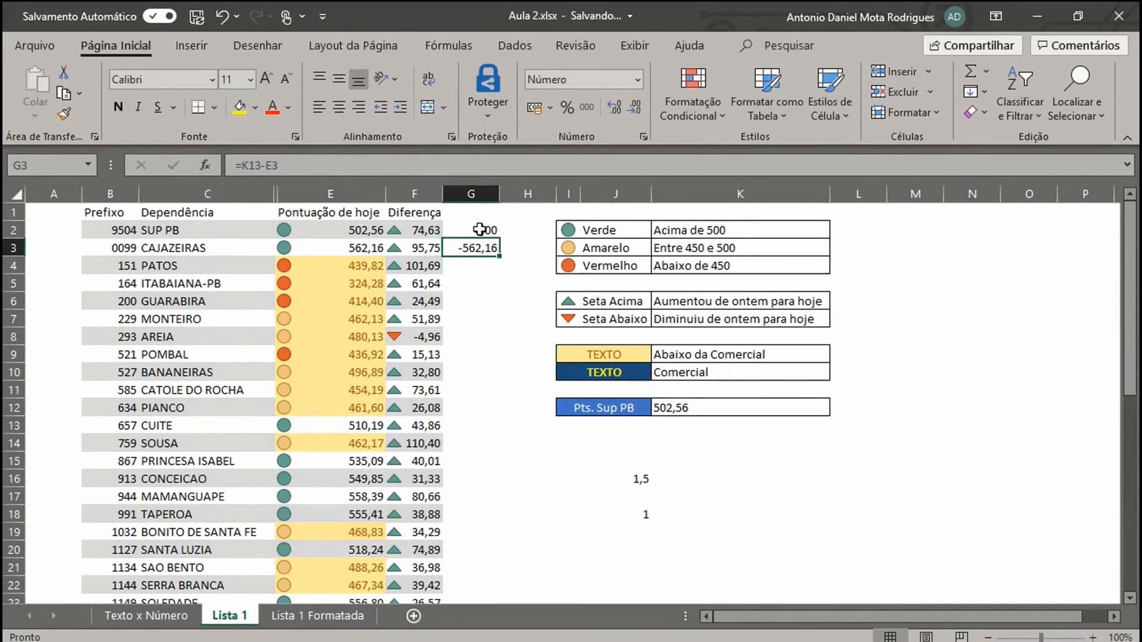
Fill the G2 formula down to G19 and check which cells the copied formulas in the first rows reference.
{"action": "left_click", "coordinate": [479, 229]}
{"action": "left_click_drag", "start_coordinate": [500, 242], "coordinate": [500, 534]}
{"action": "left_click", "coordinate": [486, 227]}
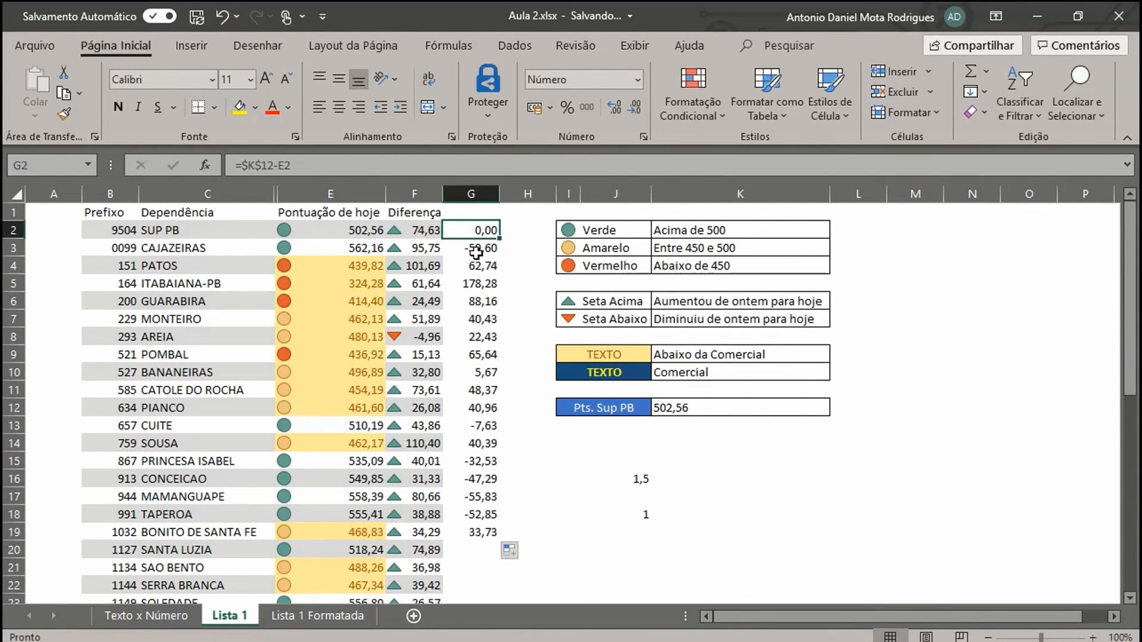
{"action": "left_click", "coordinate": [484, 247]}
{"action": "left_click", "coordinate": [472, 269]}
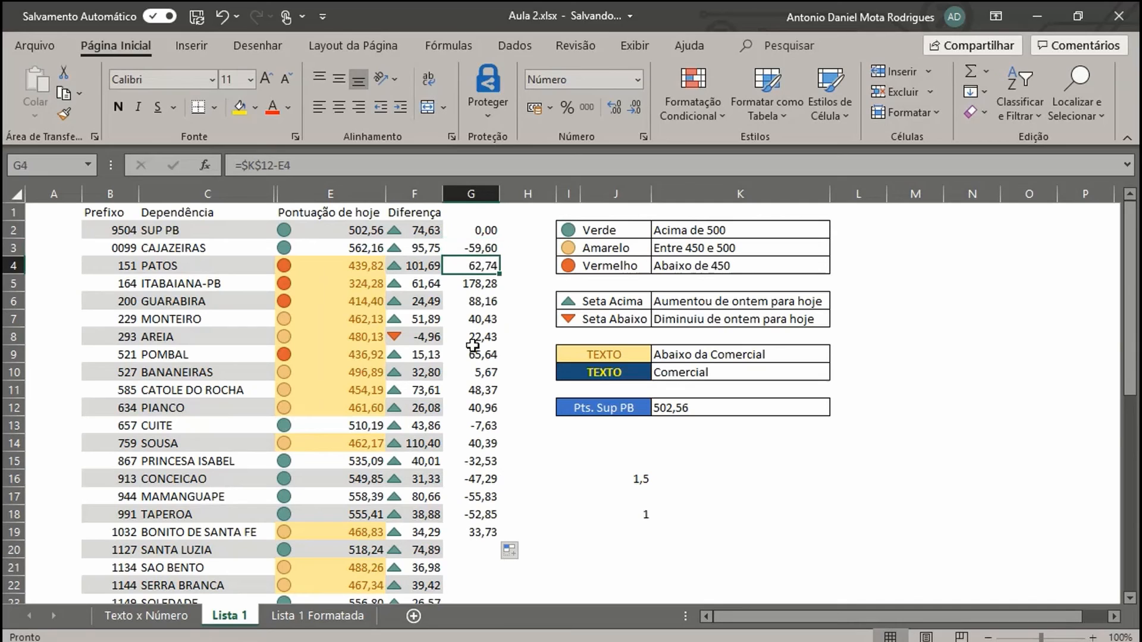
{"action": "left_click", "coordinate": [480, 285]}
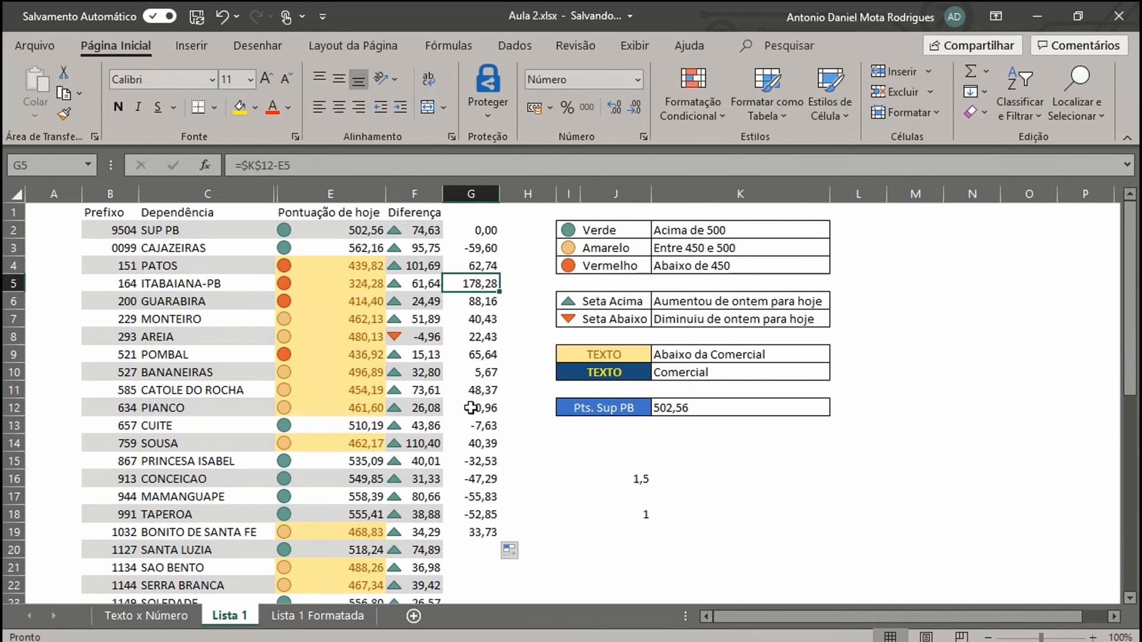
{"action": "left_click", "coordinate": [478, 304]}
Clear the demonstration formulas from G2:G19.
{"action": "left_click", "coordinate": [365, 300]}
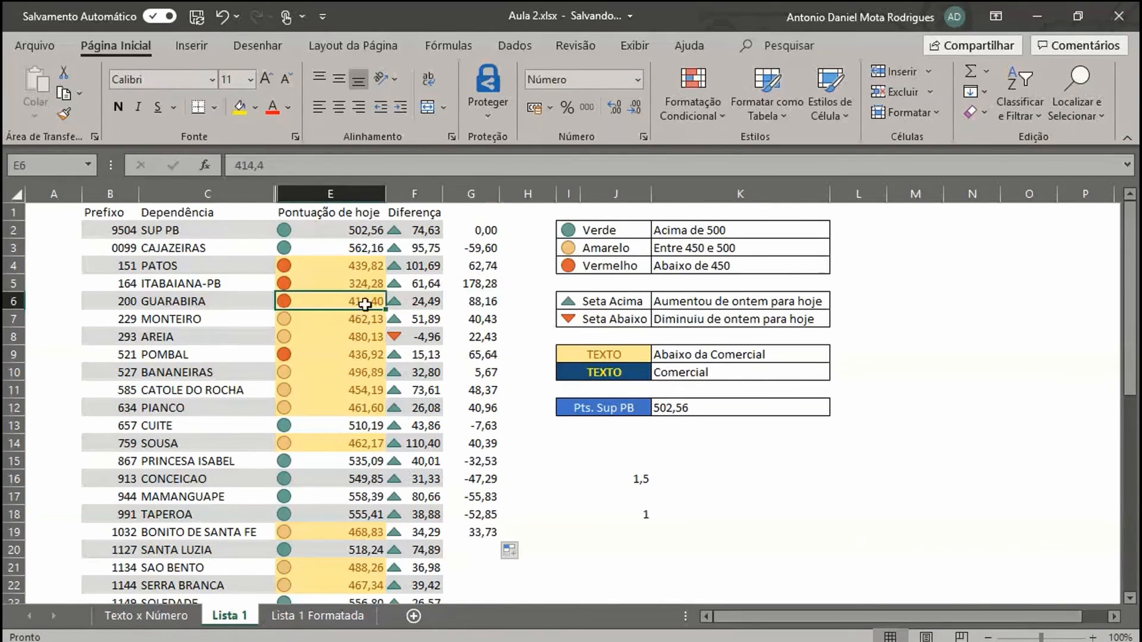
{"action": "left_click_drag", "start_coordinate": [365, 300], "coordinate": [371, 231]}
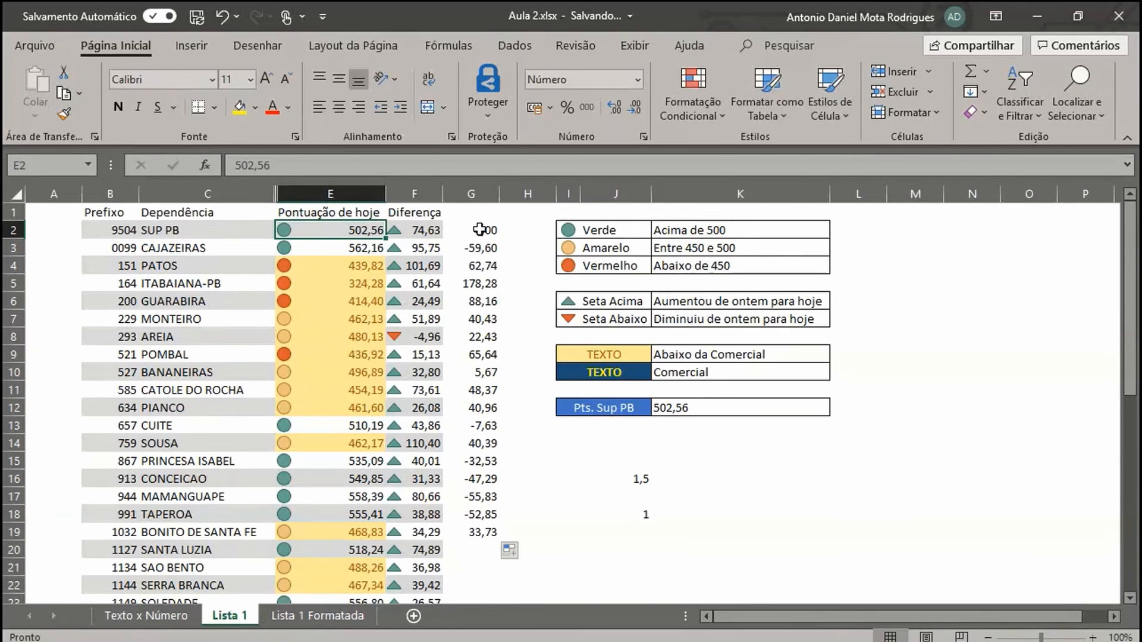
{"action": "left_click_drag", "start_coordinate": [485, 230], "coordinate": [474, 539]}
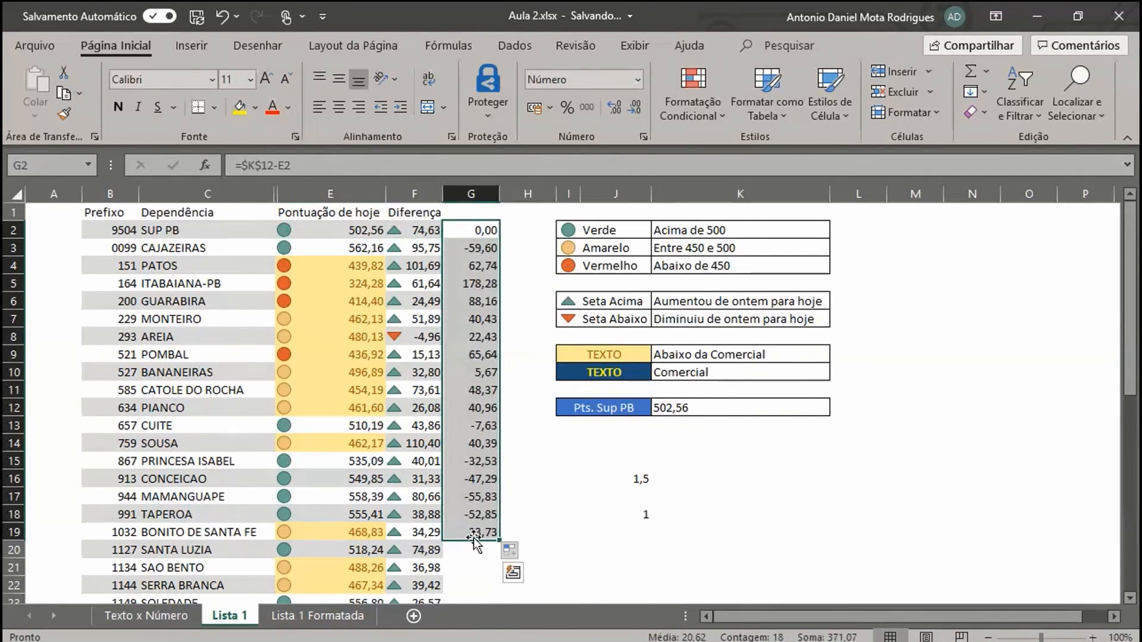
{"action": "key", "text": "Delete"}
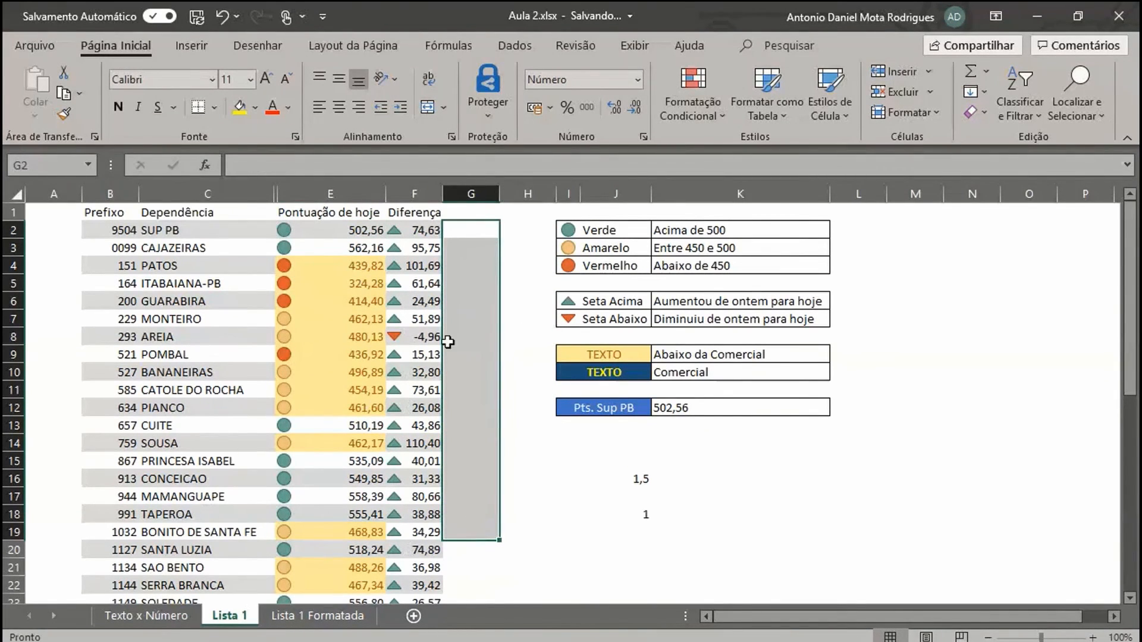
{"action": "left_click", "coordinate": [410, 319]}
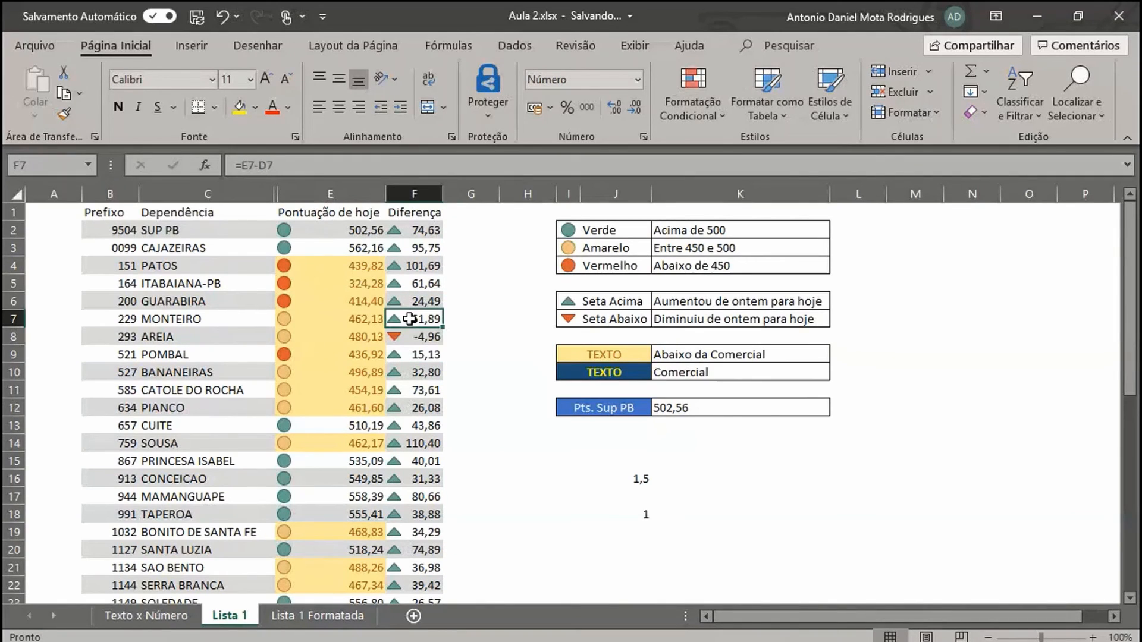
{"action": "left_click", "coordinate": [189, 286]}
{"action": "left_click", "coordinate": [152, 233]}
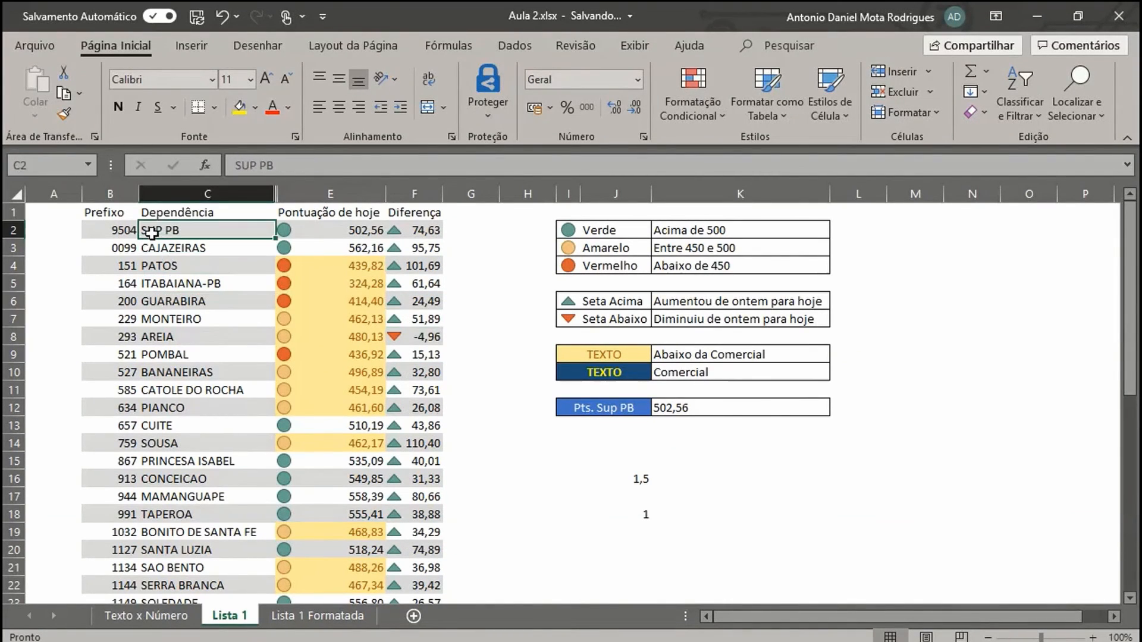
{"action": "left_click", "coordinate": [118, 232]}
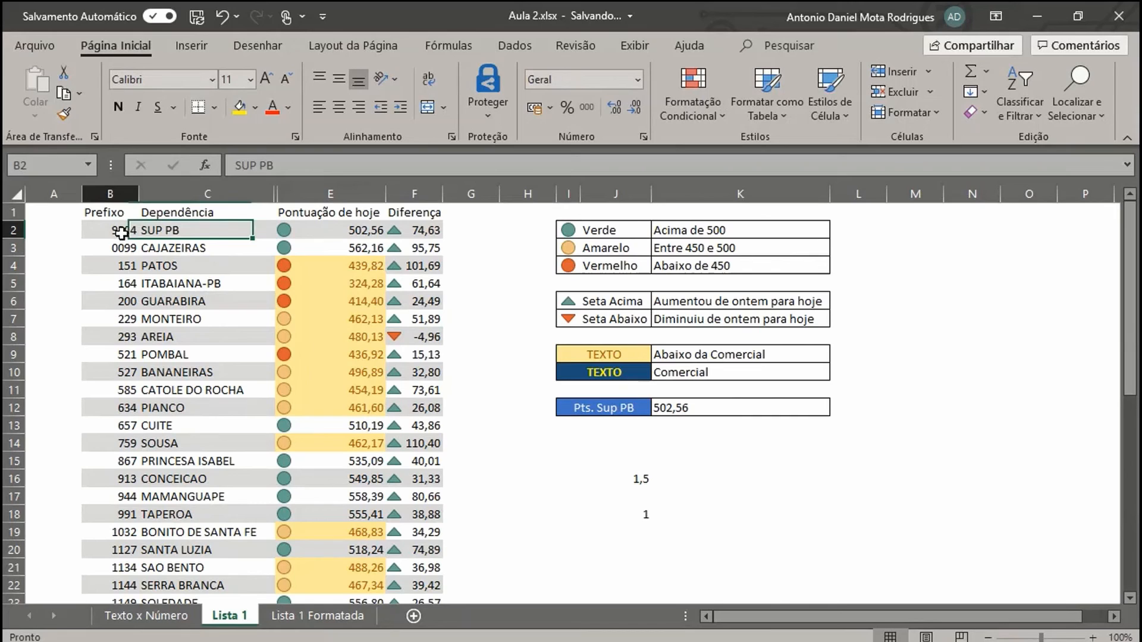
{"action": "left_click", "coordinate": [143, 319]}
{"action": "left_click_drag", "start_coordinate": [142, 318], "coordinate": [141, 338]}
{"action": "left_click", "coordinate": [134, 475]}
{"action": "left_click", "coordinate": [222, 494]}
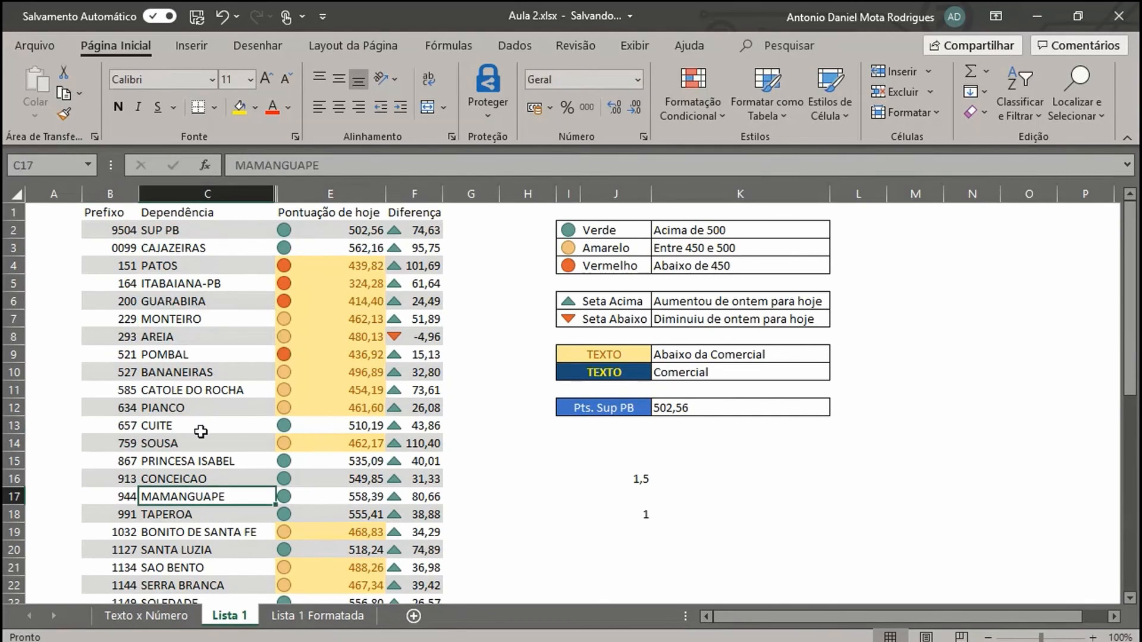
{"action": "left_click_drag", "start_coordinate": [201, 428], "coordinate": [205, 410]}
{"action": "left_click_drag", "start_coordinate": [214, 313], "coordinate": [213, 304]}
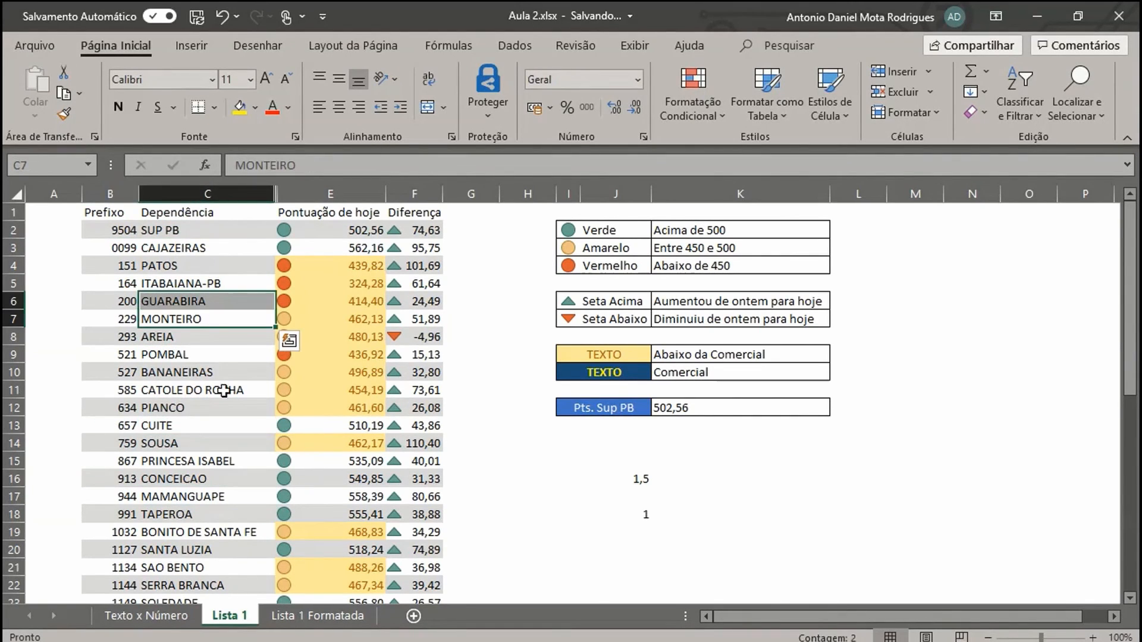
{"action": "left_click", "coordinate": [160, 232]}
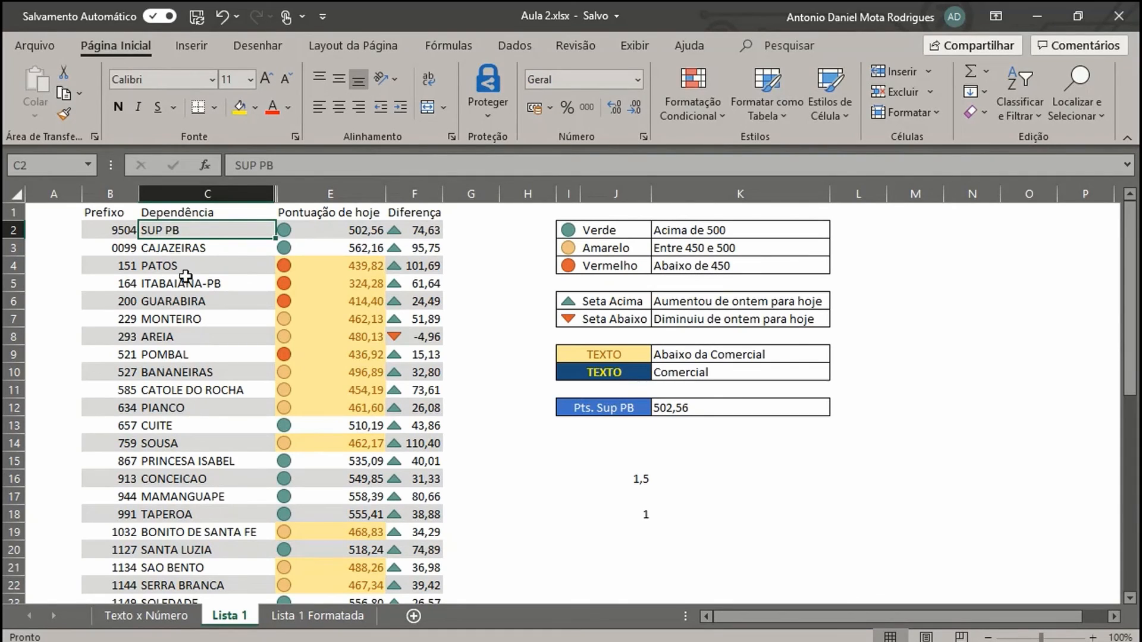
Start a formula-based conditional formatting rule for the list data in B2:F44 with the formula =B2="SUP PB".
{"action": "left_click", "coordinate": [103, 238]}
{"action": "key", "text": "ctrl+shift+Right"}
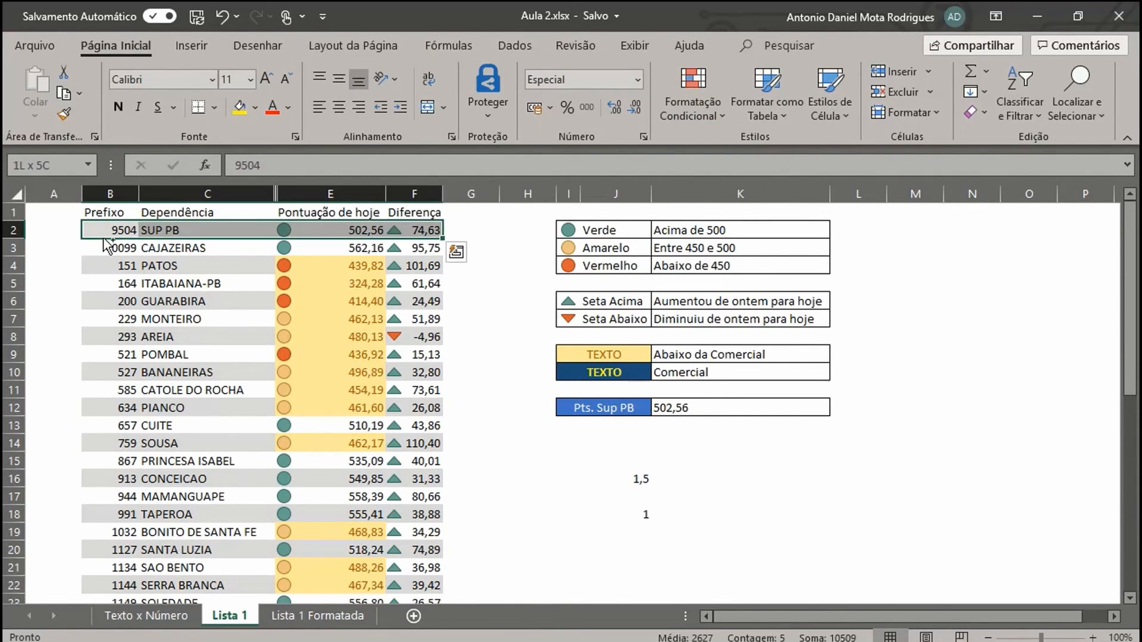
{"action": "key", "text": "ctrl+shift+Down"}
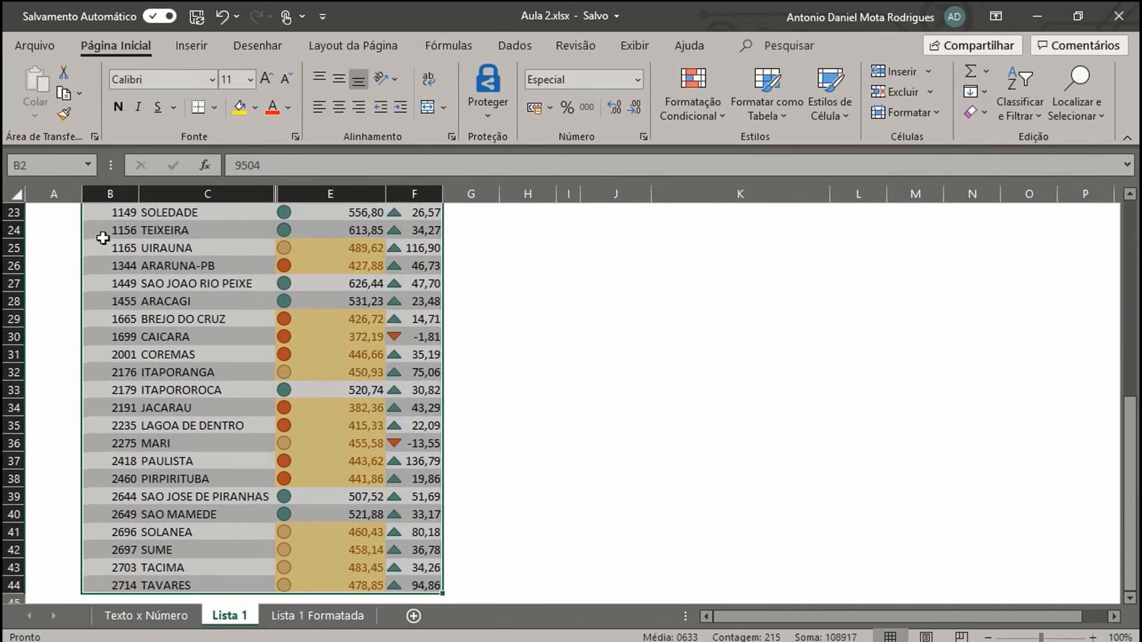
{"action": "left_click", "coordinate": [712, 92]}
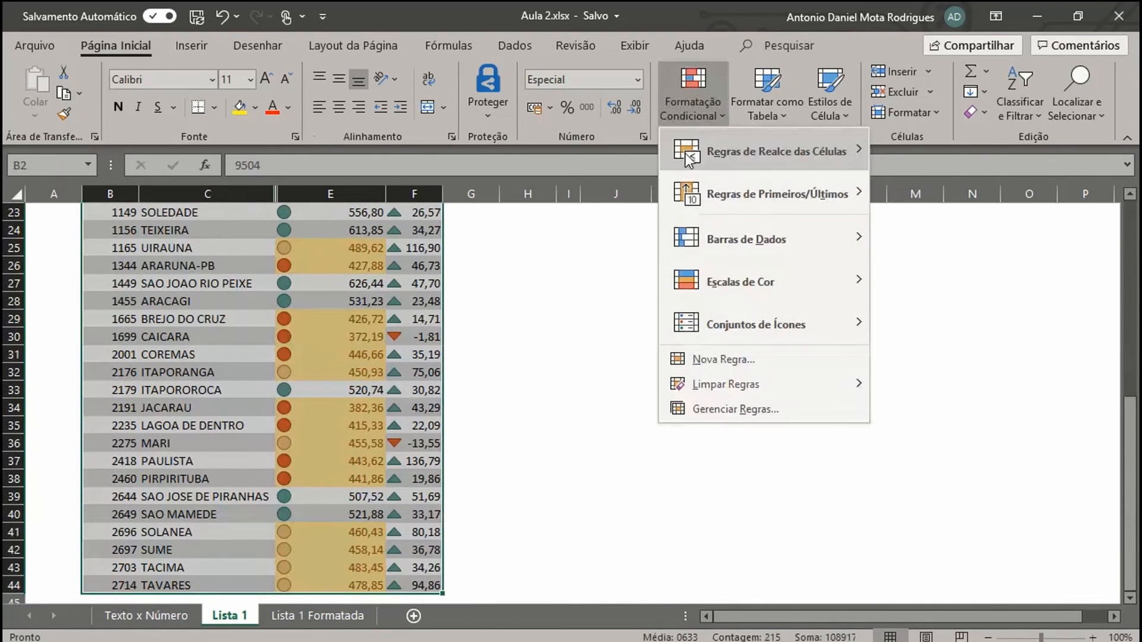
{"action": "left_click", "coordinate": [708, 358]}
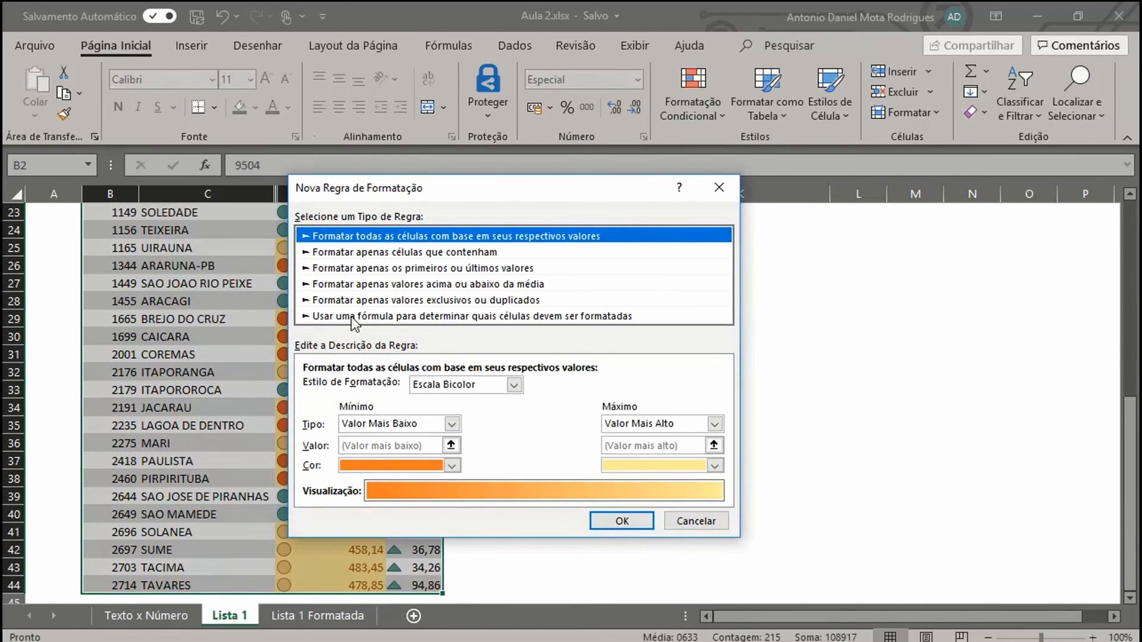
{"action": "left_click", "coordinate": [354, 316]}
{"action": "left_click", "coordinate": [343, 387]}
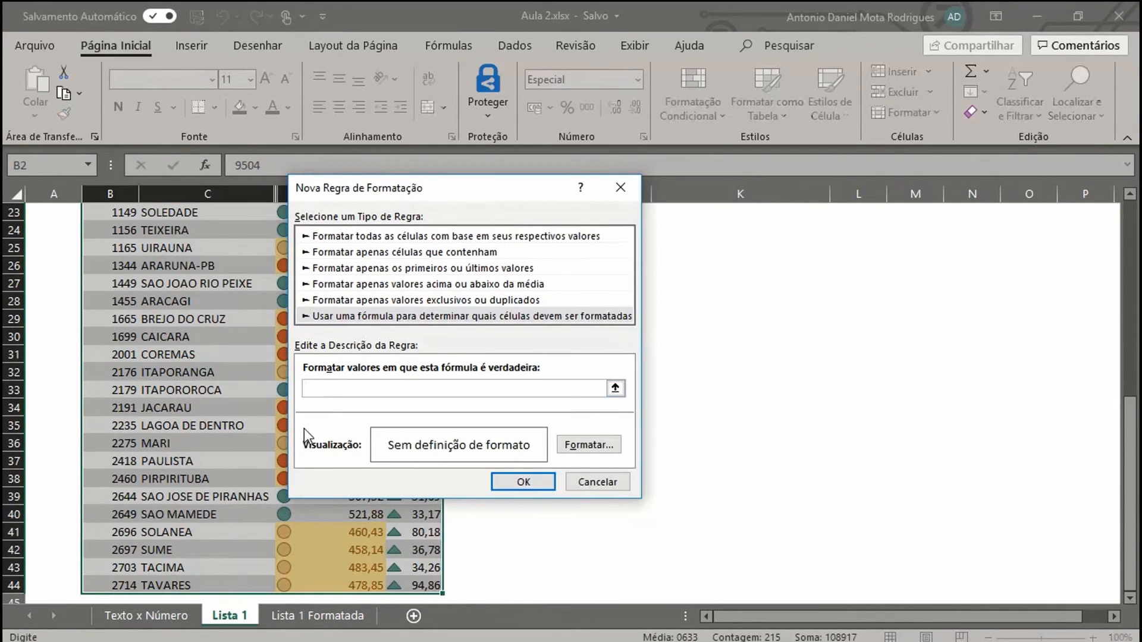
{"action": "type", "text": "=B2=\"SUP PB"}
Set the rule's format to a dark blue fill with bold (Negrito) yellow text.
{"action": "left_click", "coordinate": [578, 446]}
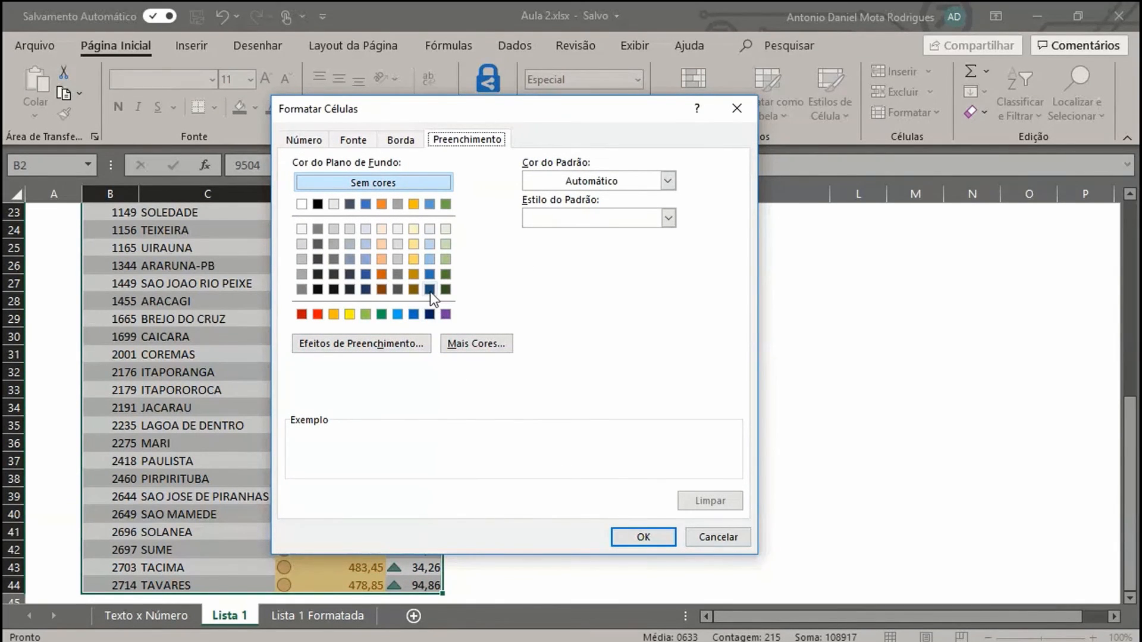
{"action": "left_click", "coordinate": [430, 289]}
{"action": "left_click", "coordinate": [353, 142]}
{"action": "left_click", "coordinate": [594, 287]}
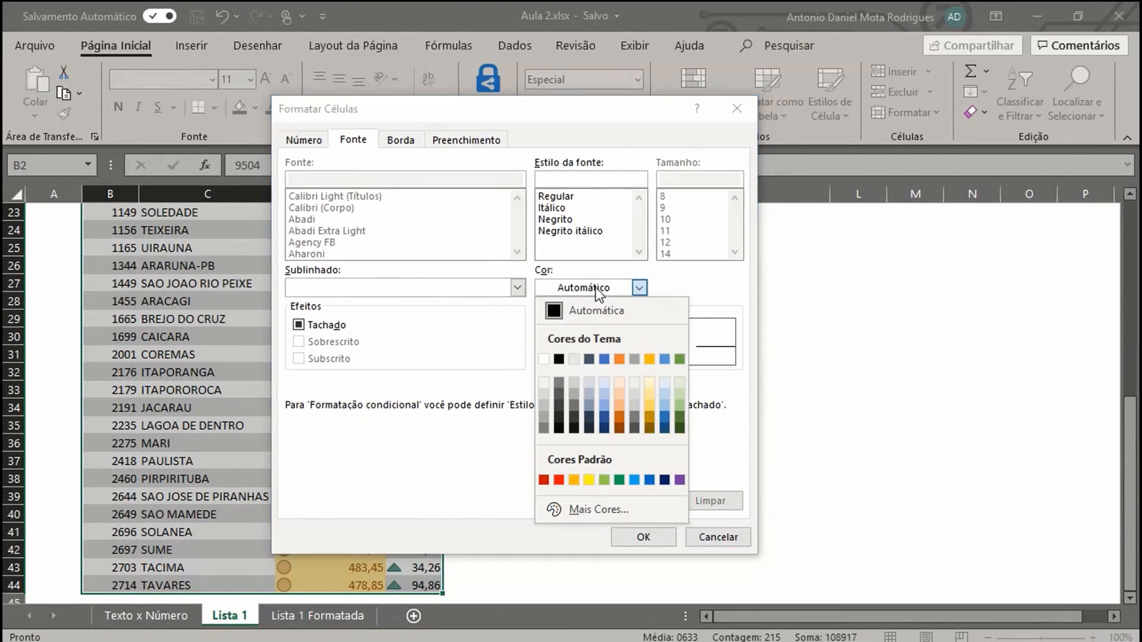
{"action": "left_click", "coordinate": [589, 480]}
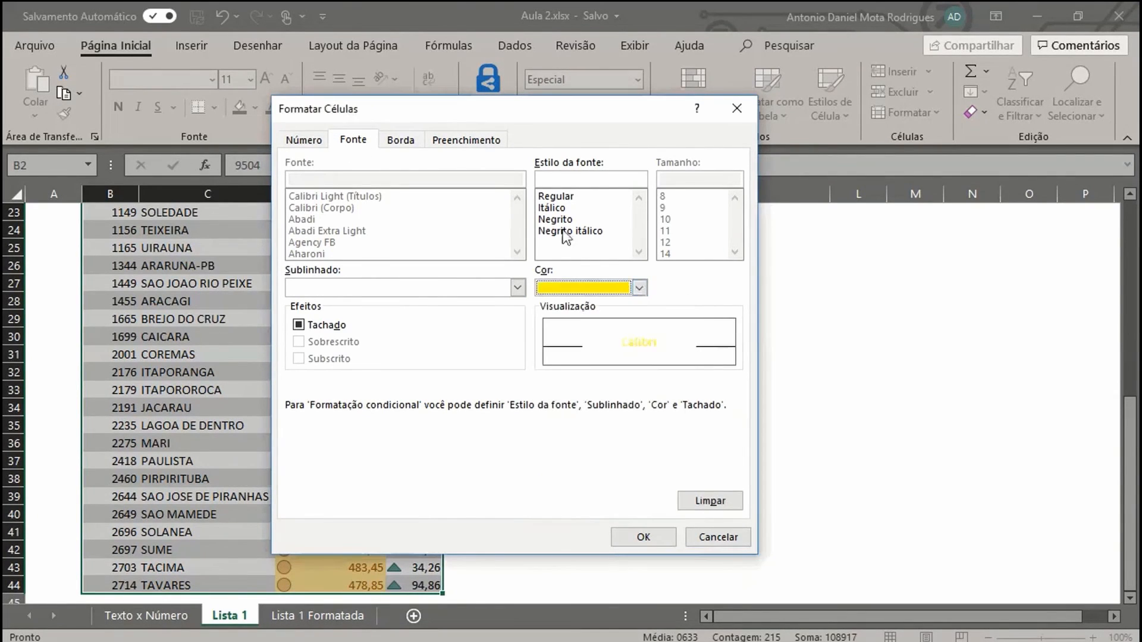
{"action": "left_click", "coordinate": [558, 220]}
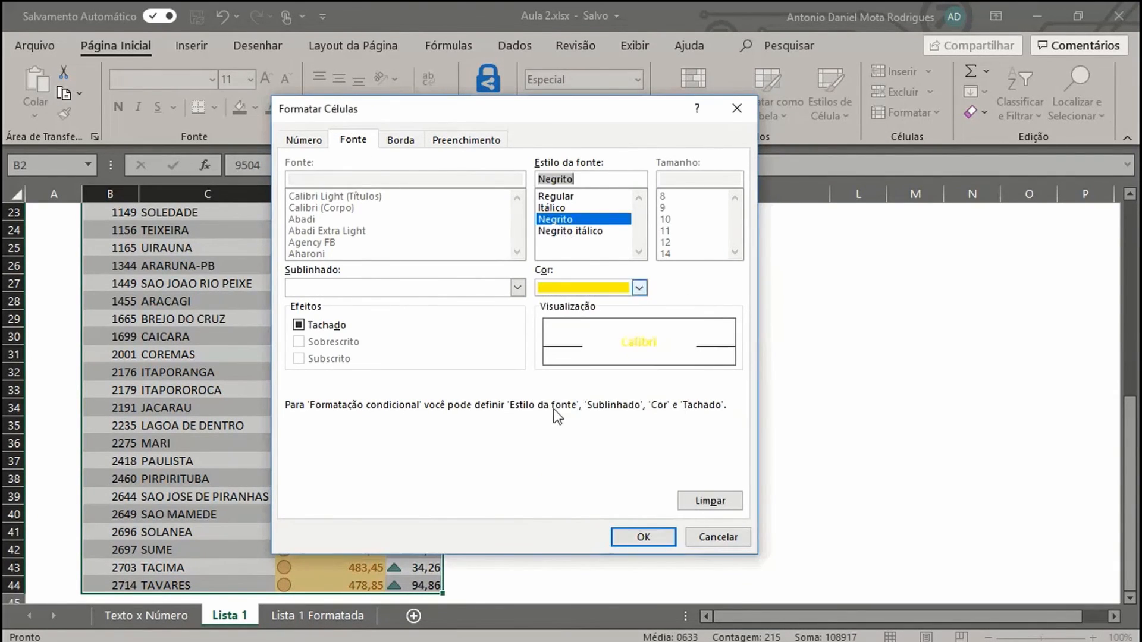
{"action": "left_click", "coordinate": [650, 537]}
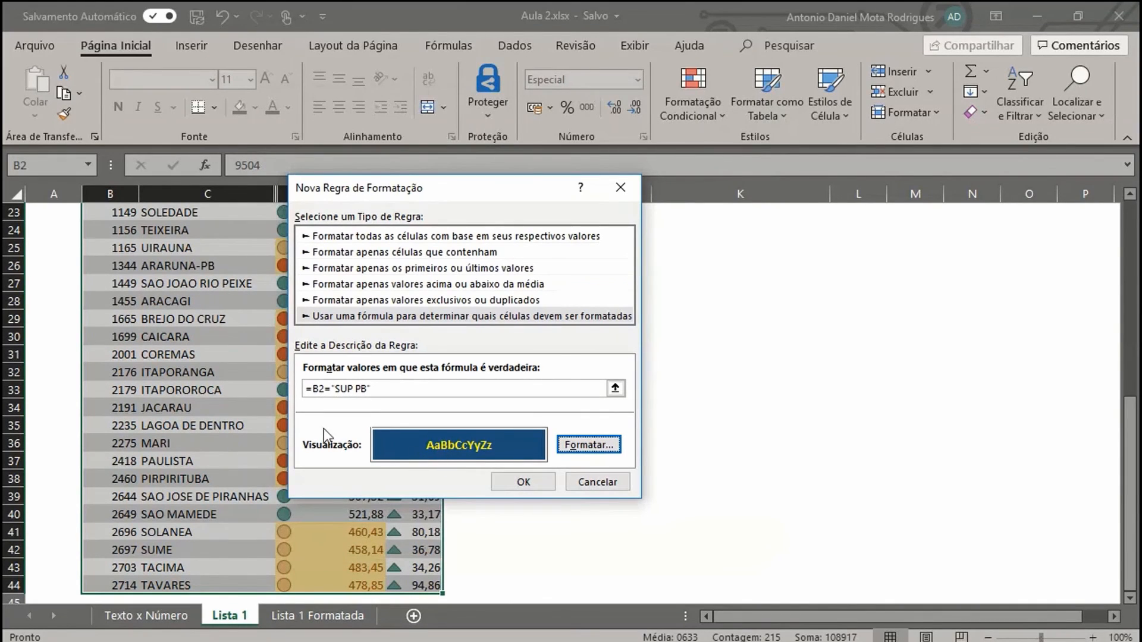
Change the rule's formula to =$C2="SUP PB", apply the rule and check the formatting across the SUP PB row.
{"action": "left_click", "coordinate": [315, 388]}
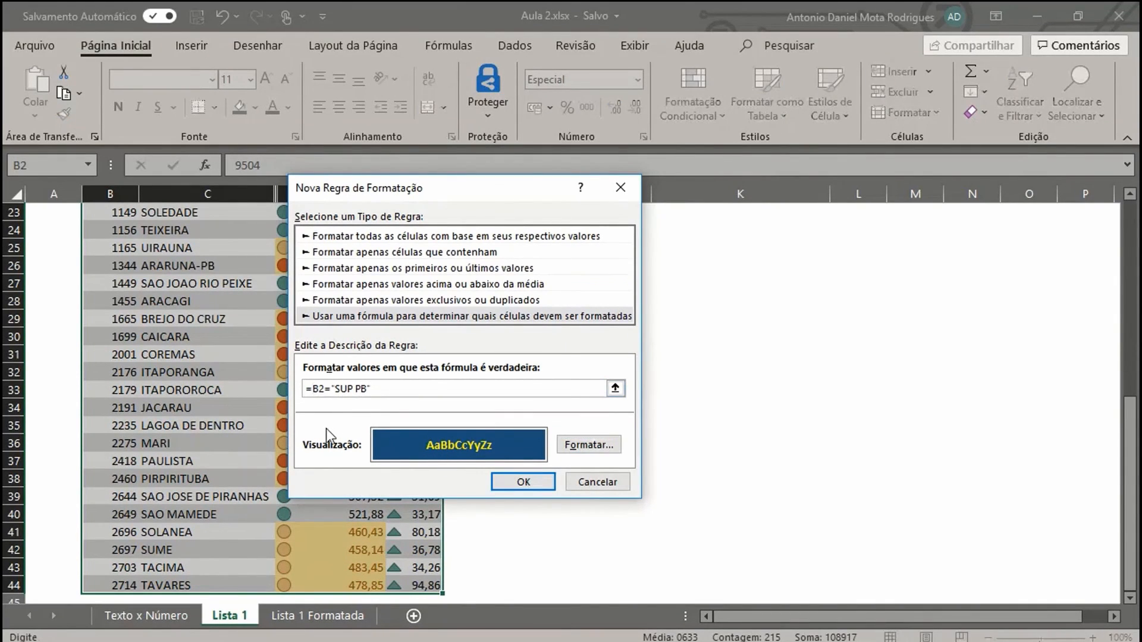
{"action": "type", "text": "$"}
{"action": "key", "text": "Delete"}
{"action": "type", "text": "C"}
{"action": "left_click", "coordinate": [519, 488]}
{"action": "scroll", "coordinate": [168, 385], "scroll_direction": "up", "scroll_amount": 7}
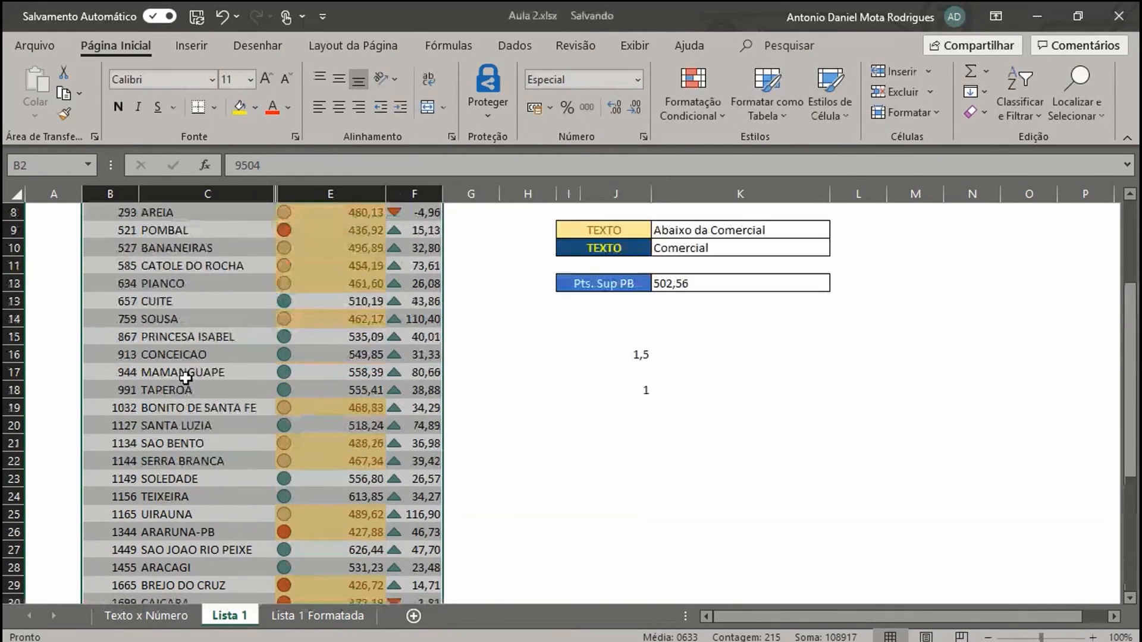
{"action": "left_click", "coordinate": [169, 232]}
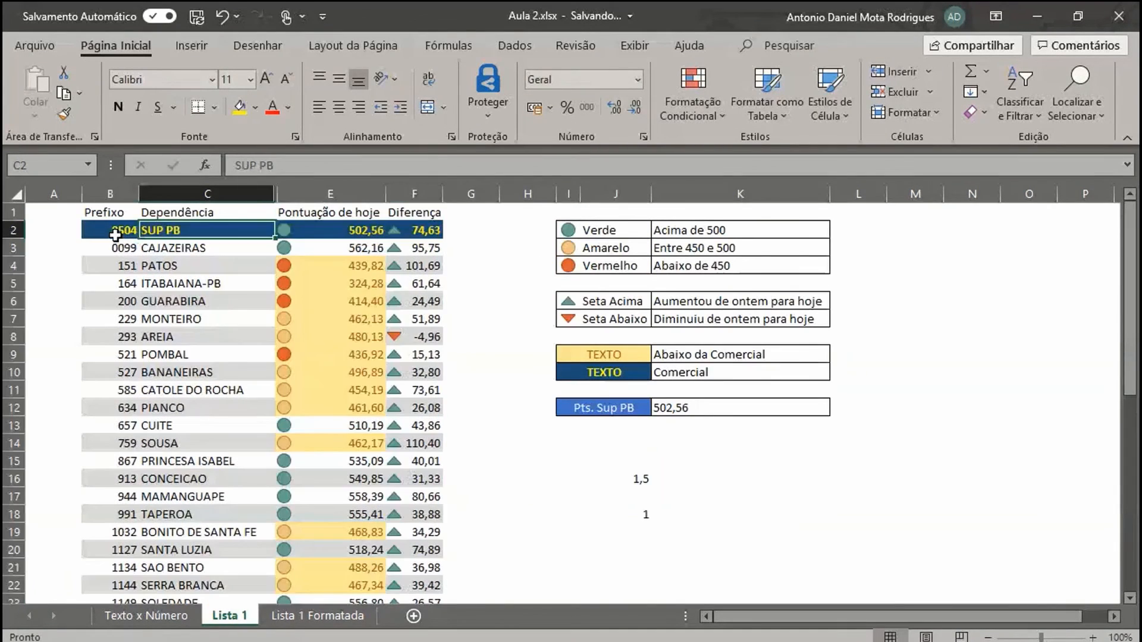
{"action": "left_click_drag", "start_coordinate": [113, 232], "coordinate": [421, 233]}
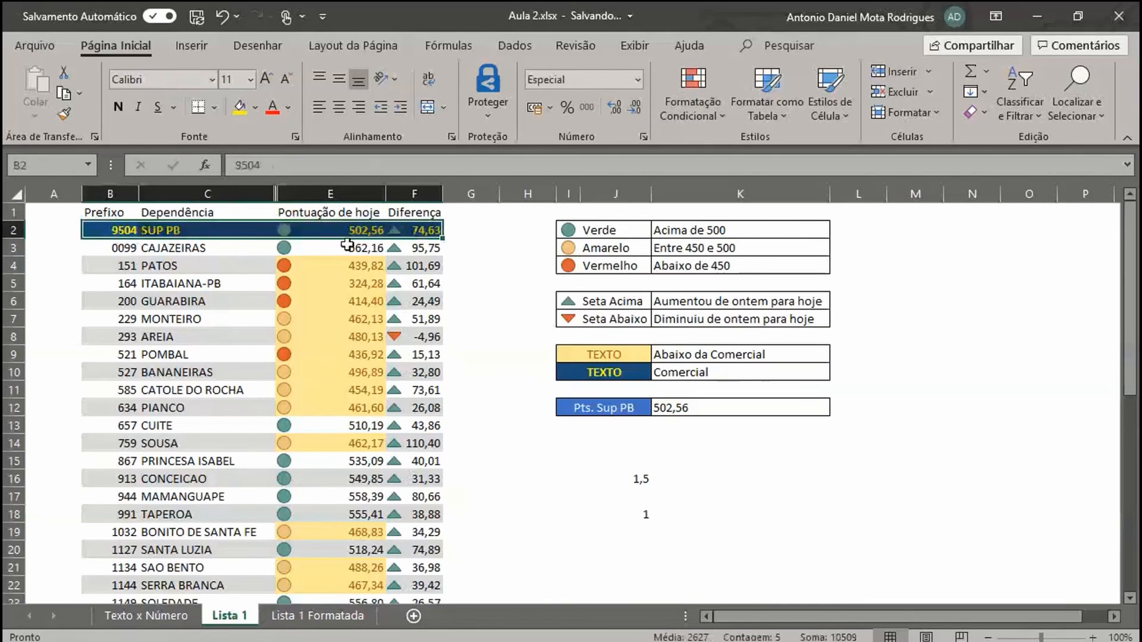
{"action": "left_click", "coordinate": [174, 230]}
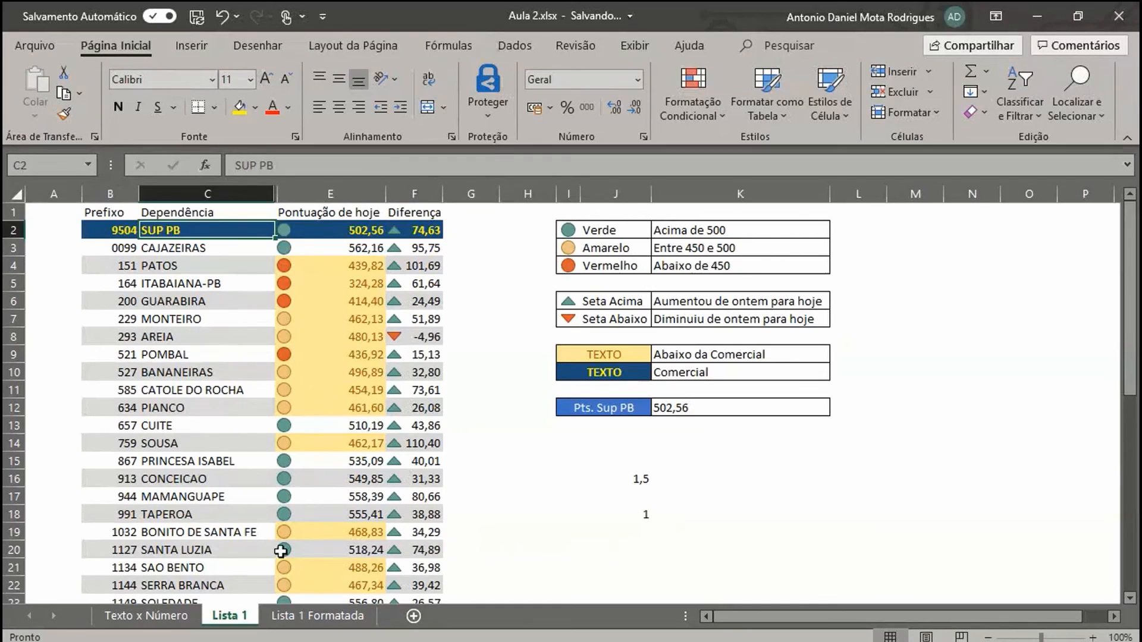
Fill the header cells B1:F1 of Lista 1 with blue, using the Lista 1 Formatada header as reference.
{"action": "left_click", "coordinate": [276, 616]}
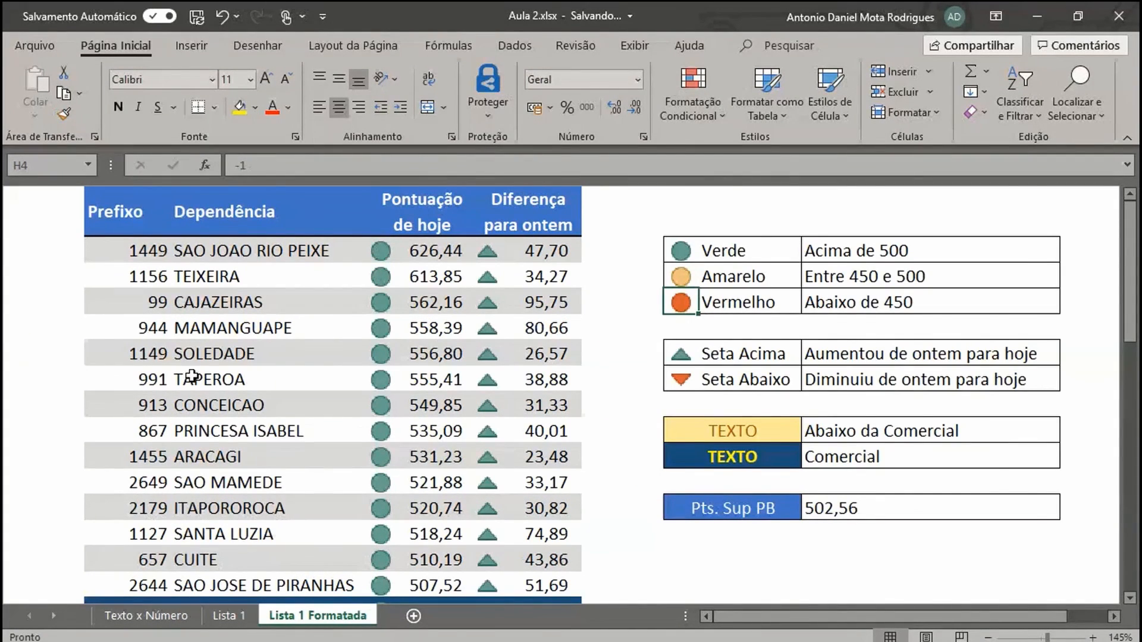
{"action": "left_click", "coordinate": [227, 623]}
{"action": "left_click_drag", "start_coordinate": [112, 212], "coordinate": [416, 213]}
{"action": "left_click", "coordinate": [257, 108]}
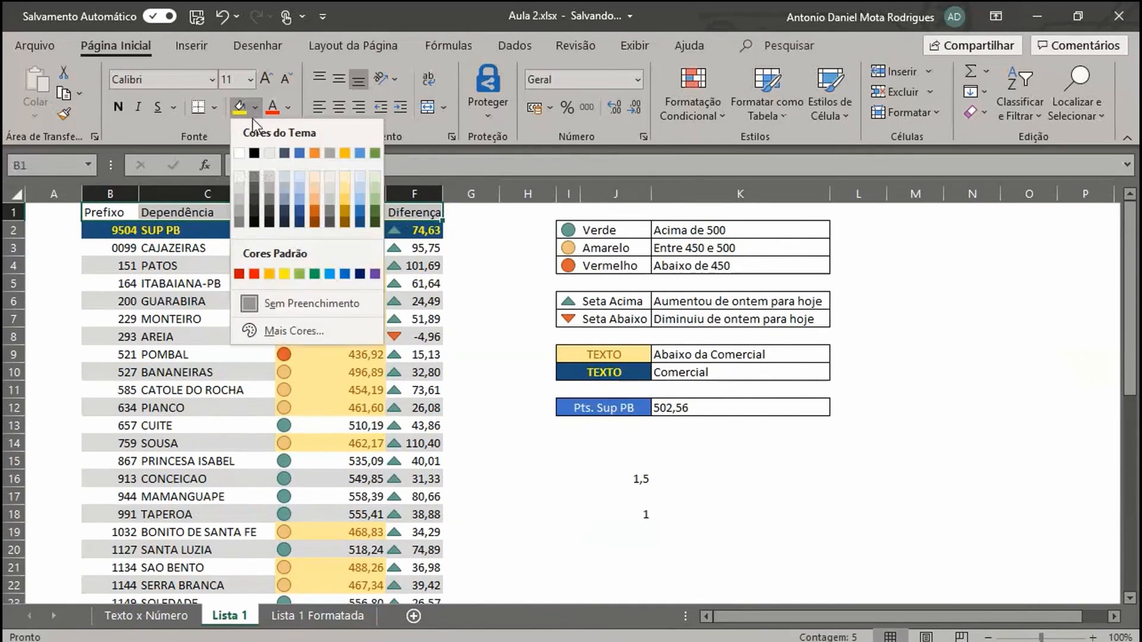
{"action": "left_click", "coordinate": [302, 225]}
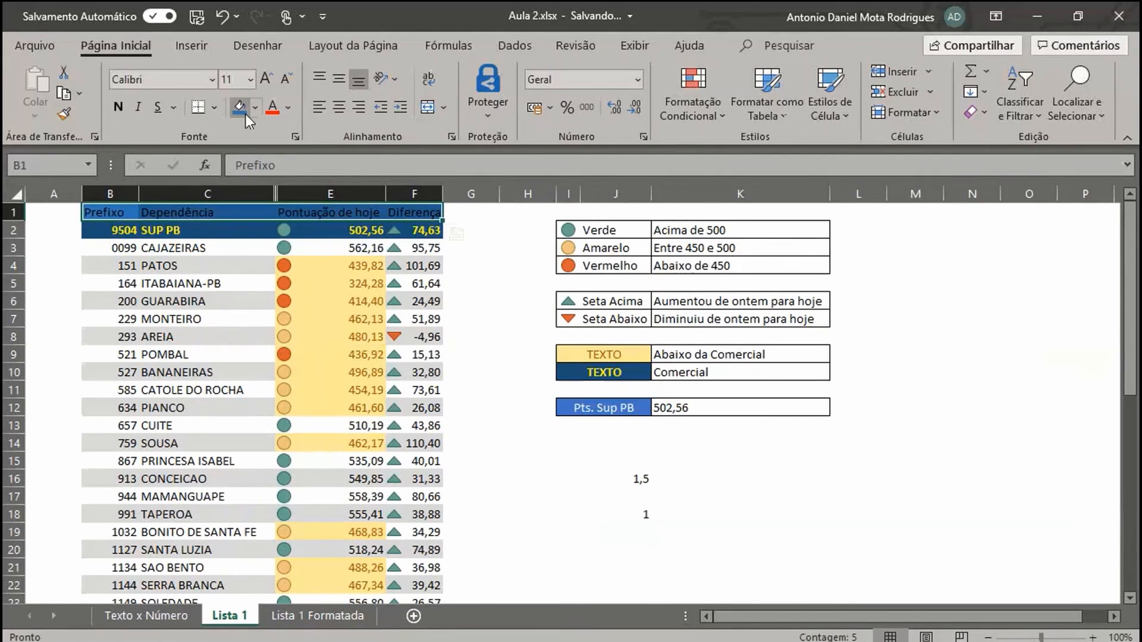
Style the header cells B1:F1 with white bold text, a taller row 1 and middle vertical alignment.
{"action": "left_click", "coordinate": [288, 108]}
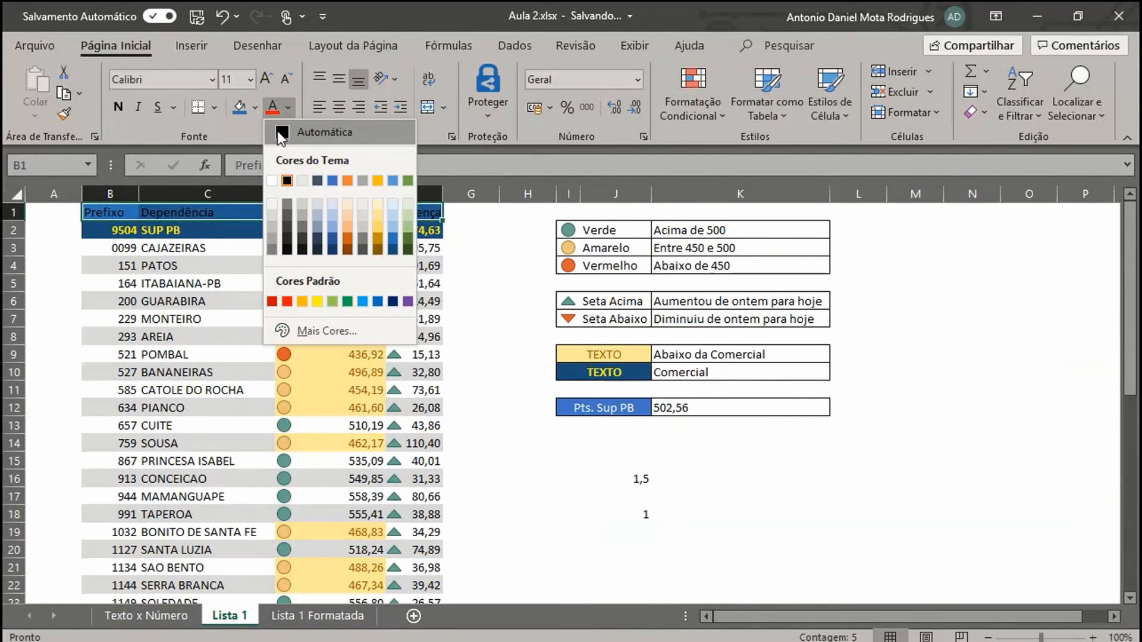
{"action": "left_click", "coordinate": [271, 180]}
{"action": "left_click_drag", "start_coordinate": [24, 222], "coordinate": [24, 250]}
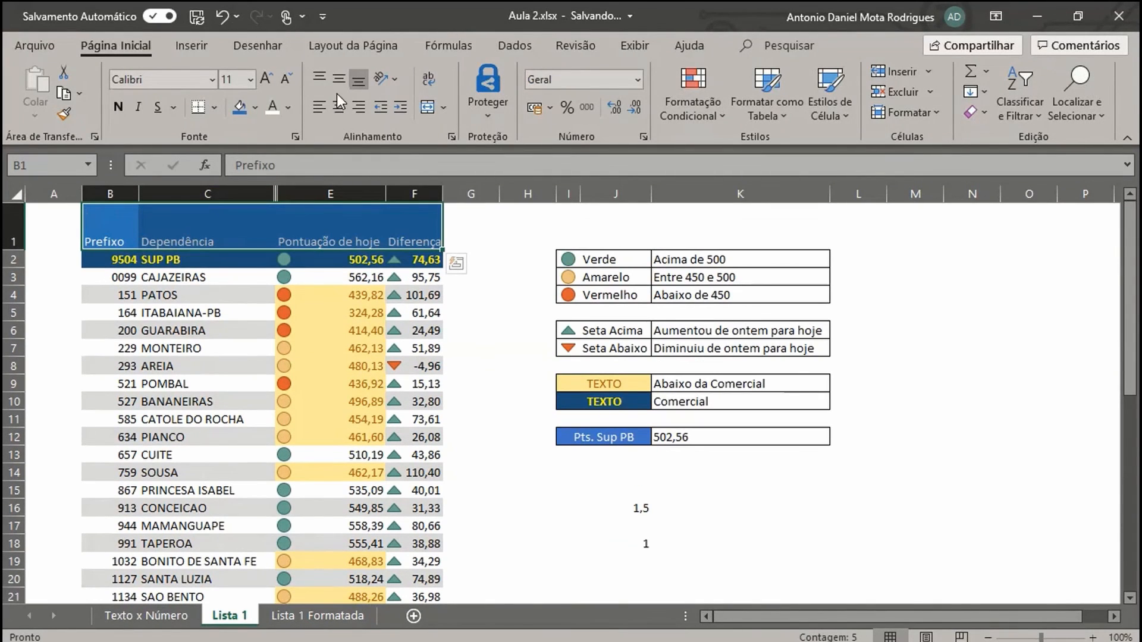
{"action": "left_click", "coordinate": [339, 79]}
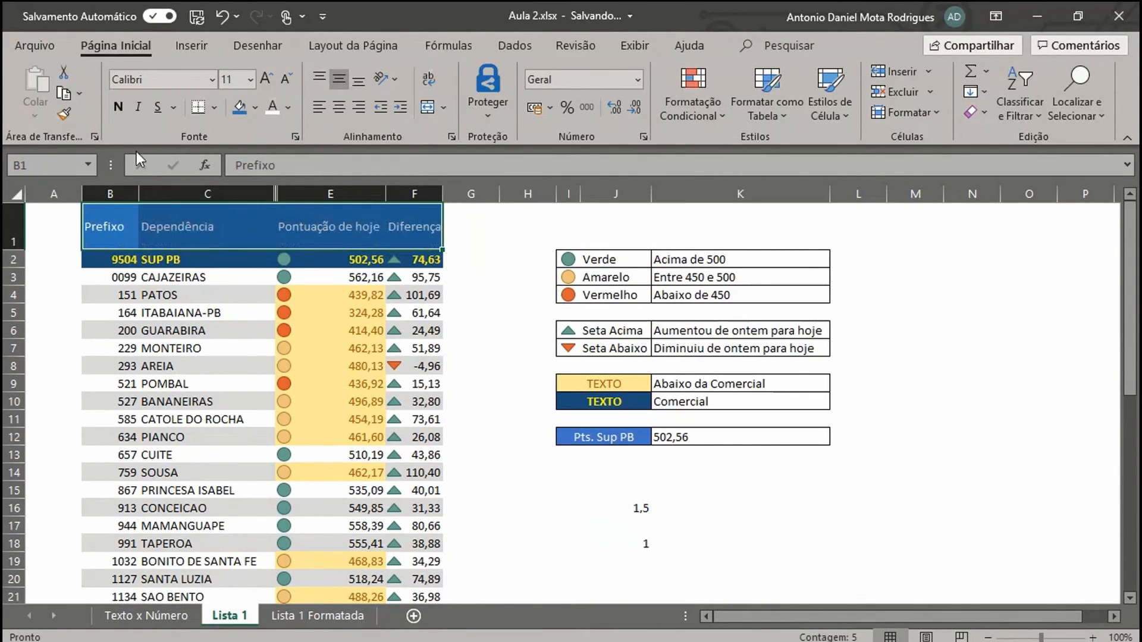
{"action": "left_click", "coordinate": [118, 106]}
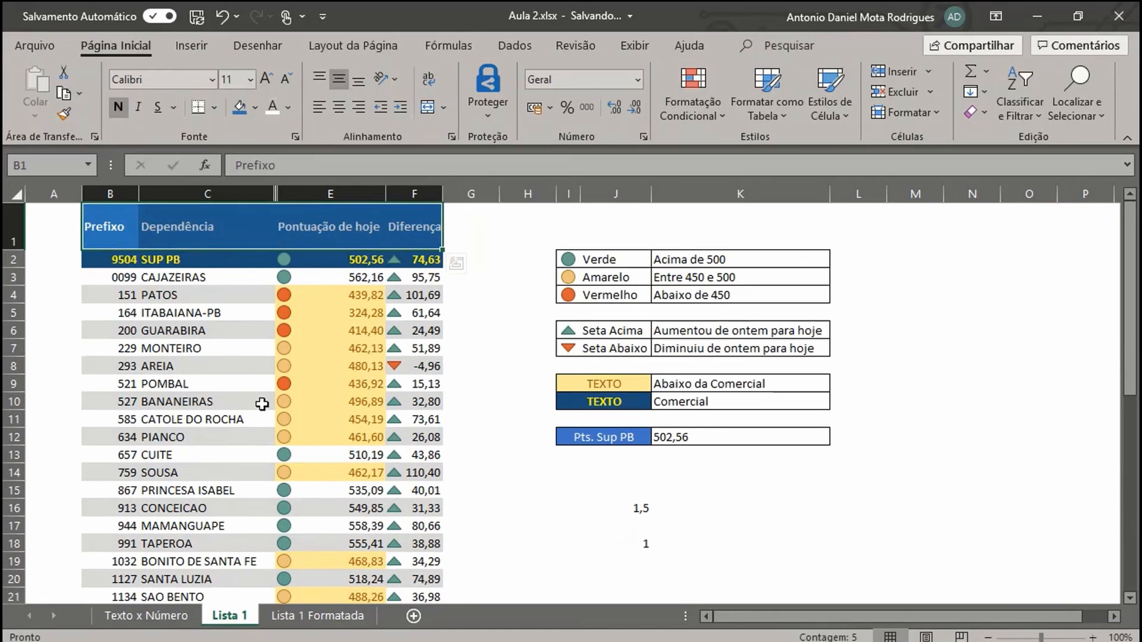
Using the Lista 1 Formatada header as reference, wrap and centre the text in E1 and narrow column E to fit two lines.
{"action": "left_click", "coordinate": [334, 615]}
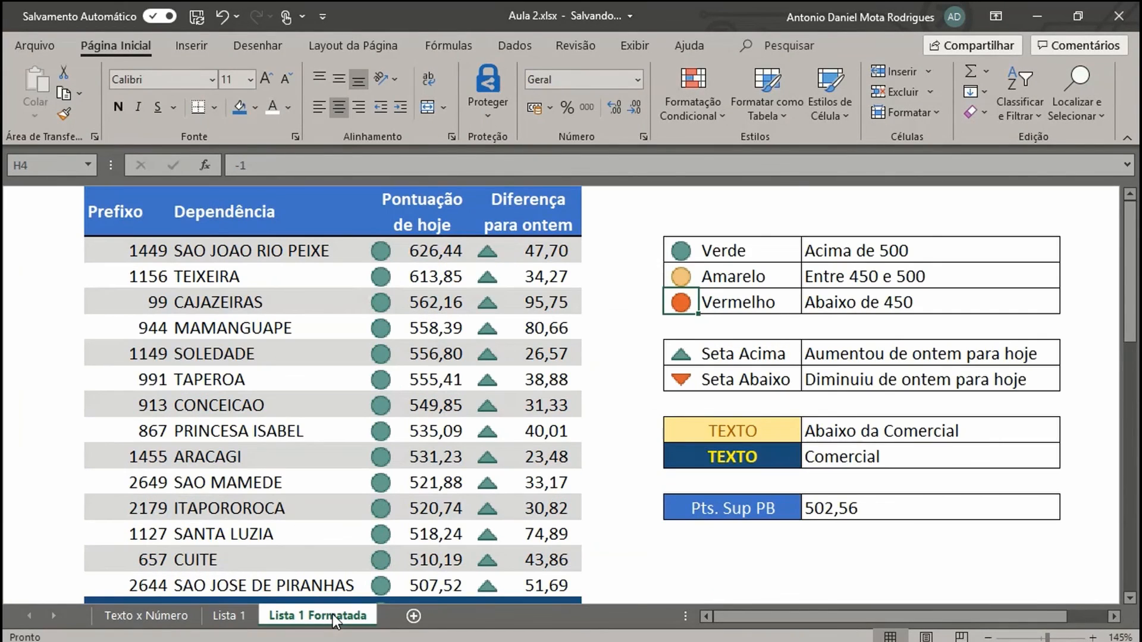
{"action": "left_click", "coordinate": [237, 618]}
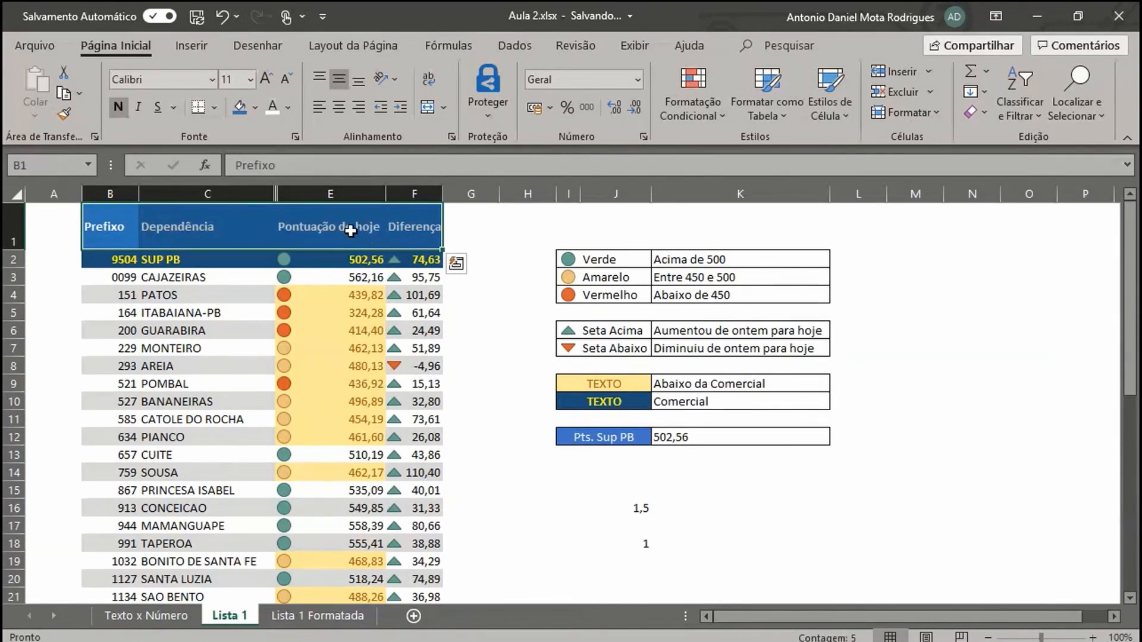
{"action": "left_click", "coordinate": [350, 231]}
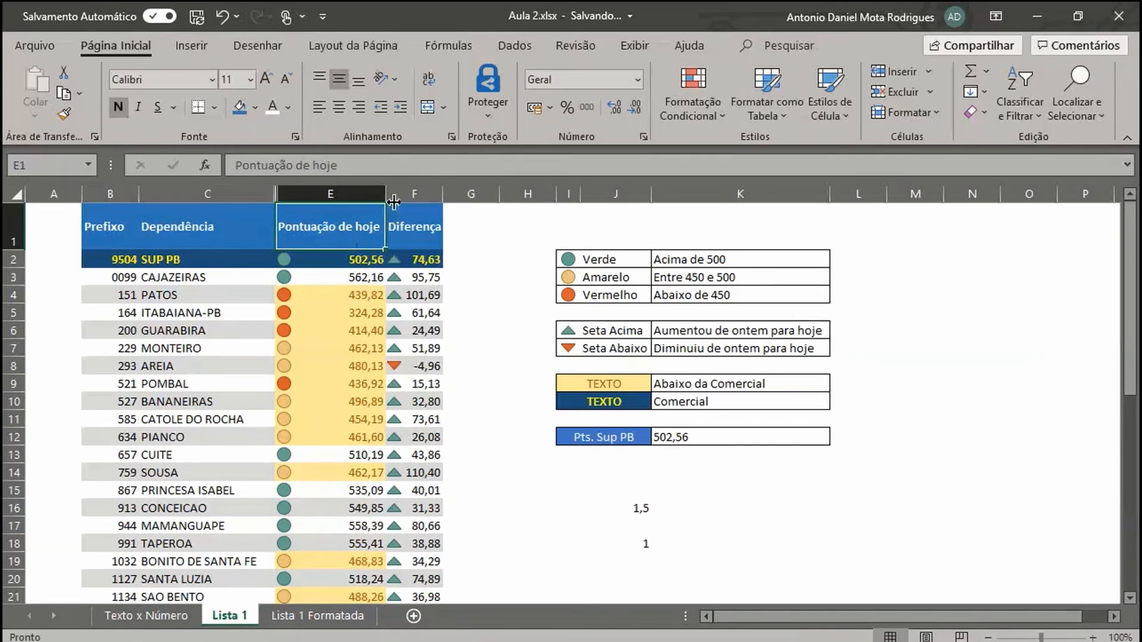
{"action": "left_click", "coordinate": [428, 78]}
{"action": "left_click_drag", "start_coordinate": [387, 194], "coordinate": [350, 197]}
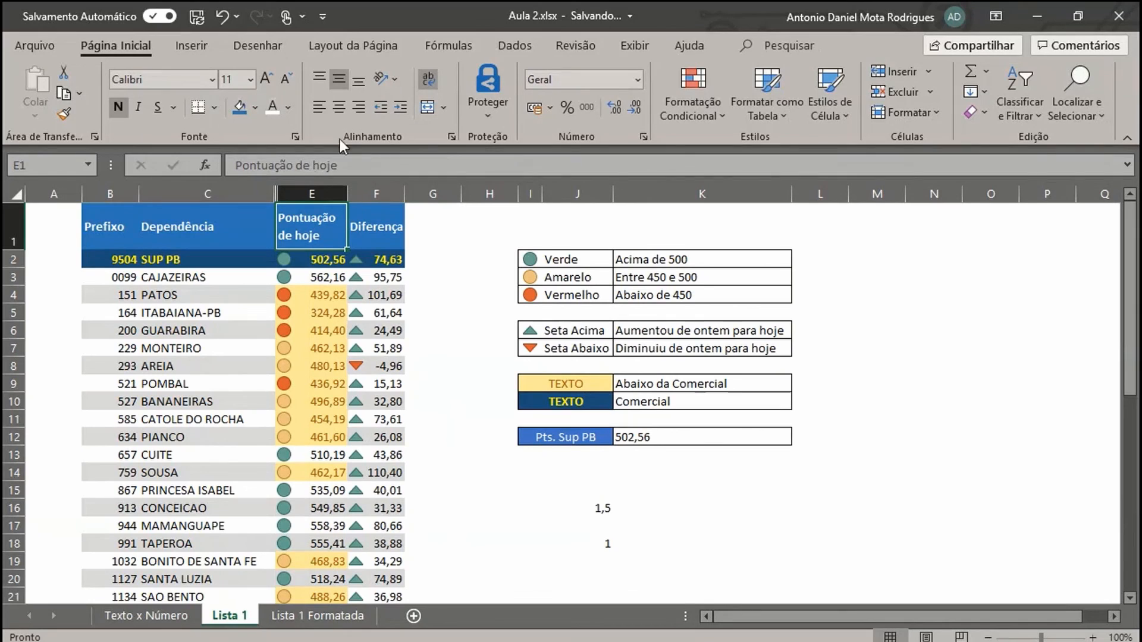
{"action": "left_click", "coordinate": [339, 107]}
{"action": "left_click", "coordinate": [316, 310]}
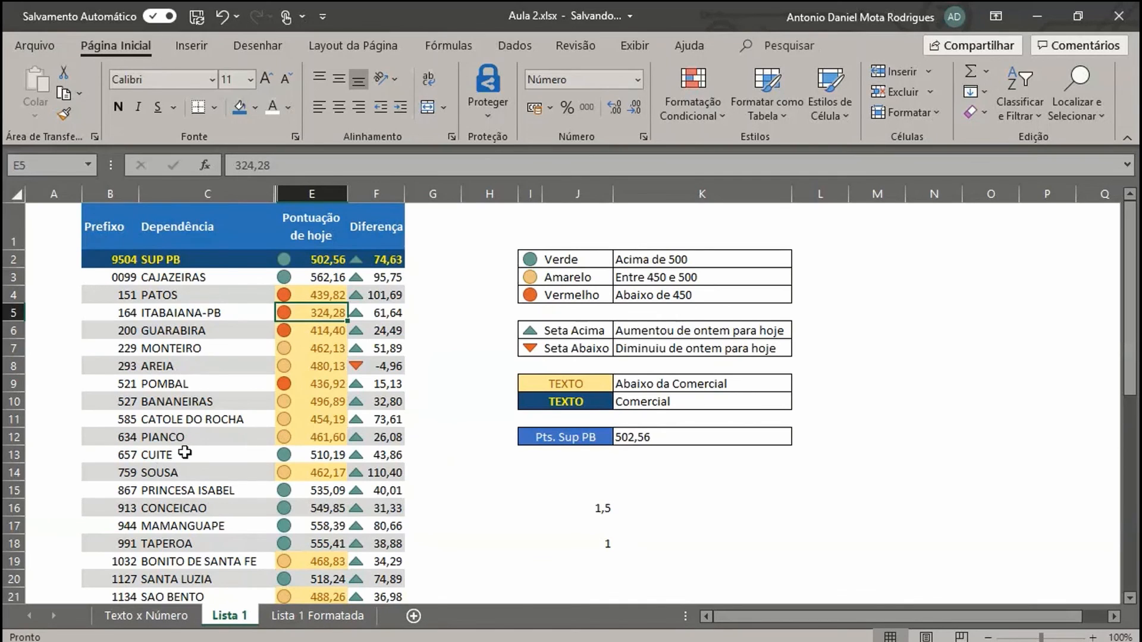
{"action": "key", "text": "Up"}
{"action": "key", "text": "Up"}
{"action": "key", "text": "Up"}
{"action": "key", "text": "Up"}
{"action": "key", "text": "Right"}
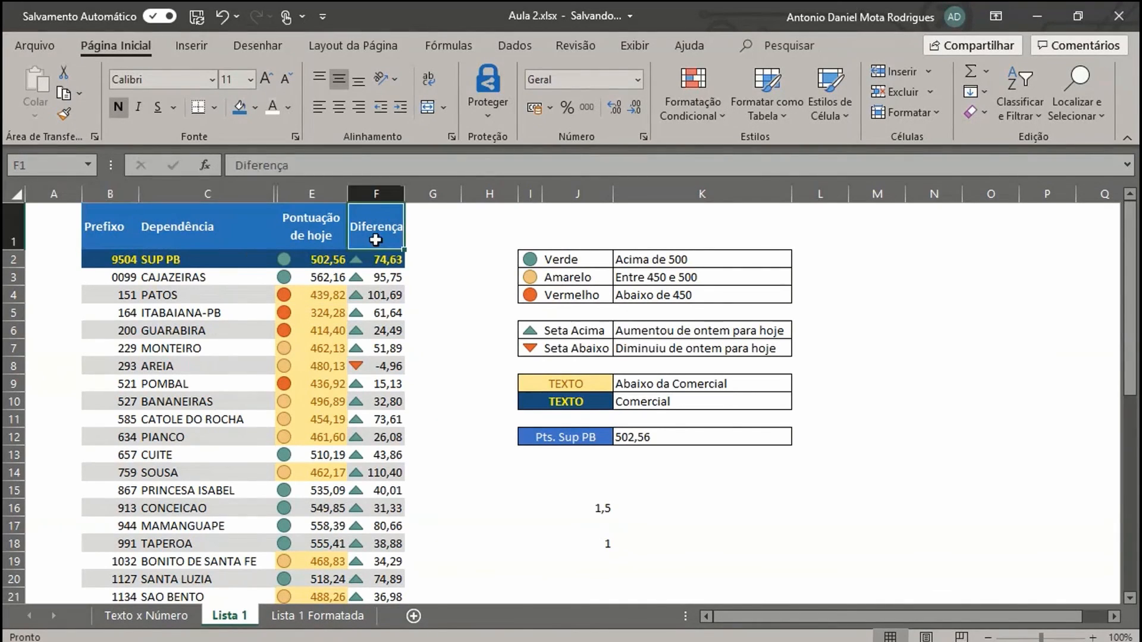
{"action": "key", "text": "Down"}
{"action": "key", "text": "Down"}
{"action": "key", "text": "Down"}
{"action": "key", "text": "Down"}
{"action": "key", "text": "Down"}
{"action": "key", "text": "Down"}
{"action": "key", "text": "Down"}
{"action": "key", "text": "Down"}
{"action": "key", "text": "Down"}
Centre the Prefixo values in B2:B44 horizontally.
{"action": "left_click", "coordinate": [122, 260]}
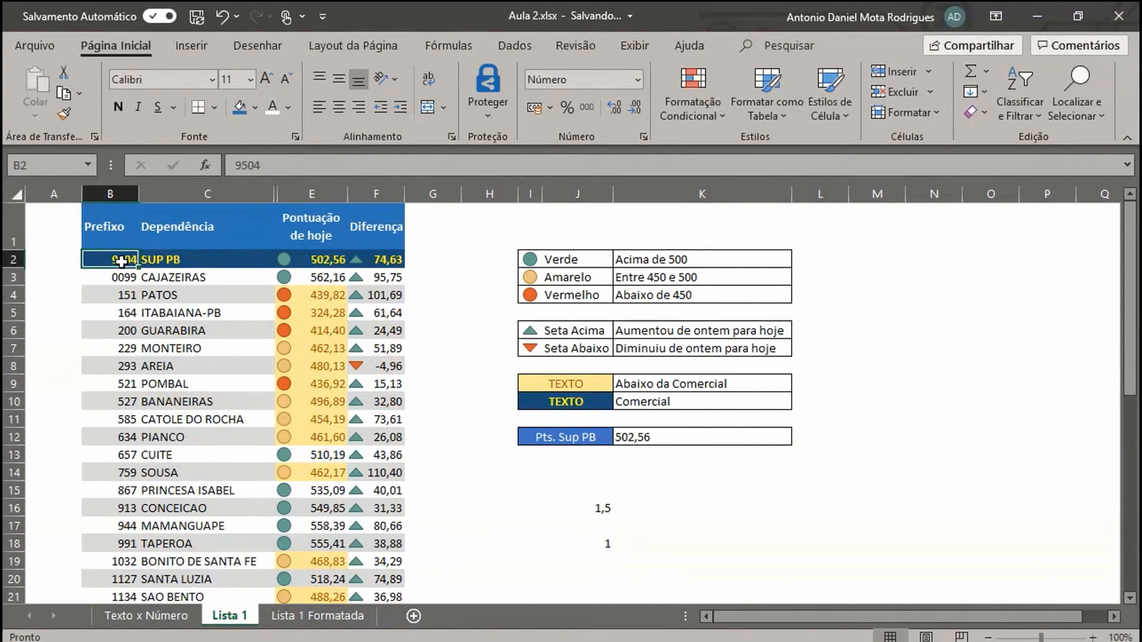
{"action": "left_click_drag", "start_coordinate": [122, 260], "coordinate": [122, 563]}
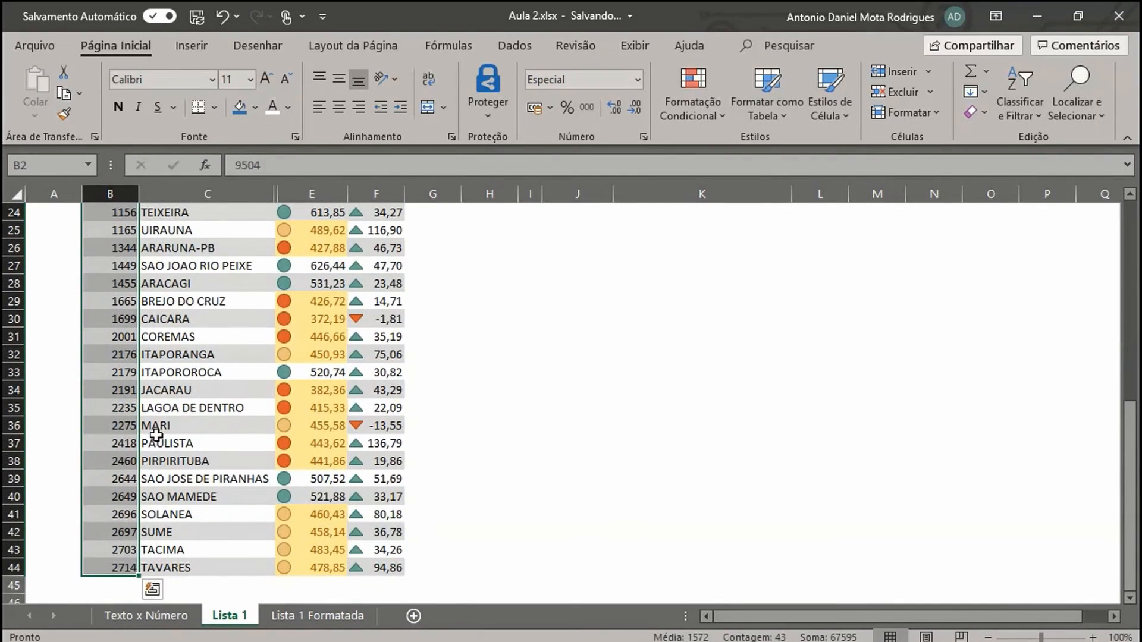
{"action": "scroll", "coordinate": [152, 343], "scroll_direction": "up", "scroll_amount": 4}
{"action": "scroll", "coordinate": [152, 343], "scroll_direction": "up", "scroll_amount": 4}
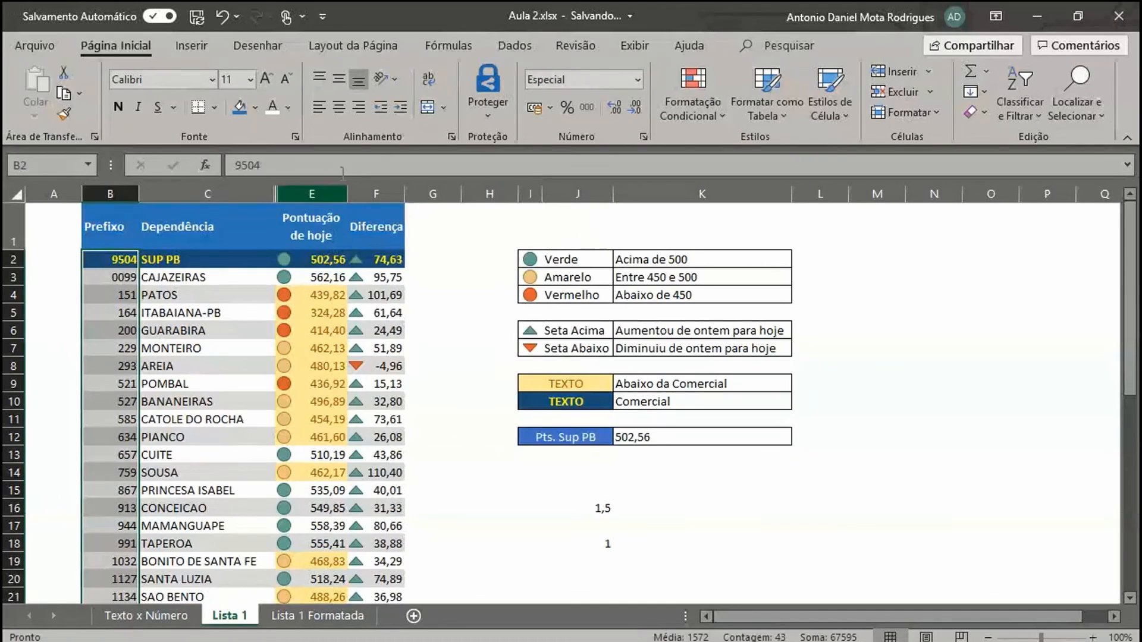
{"action": "left_click", "coordinate": [339, 107]}
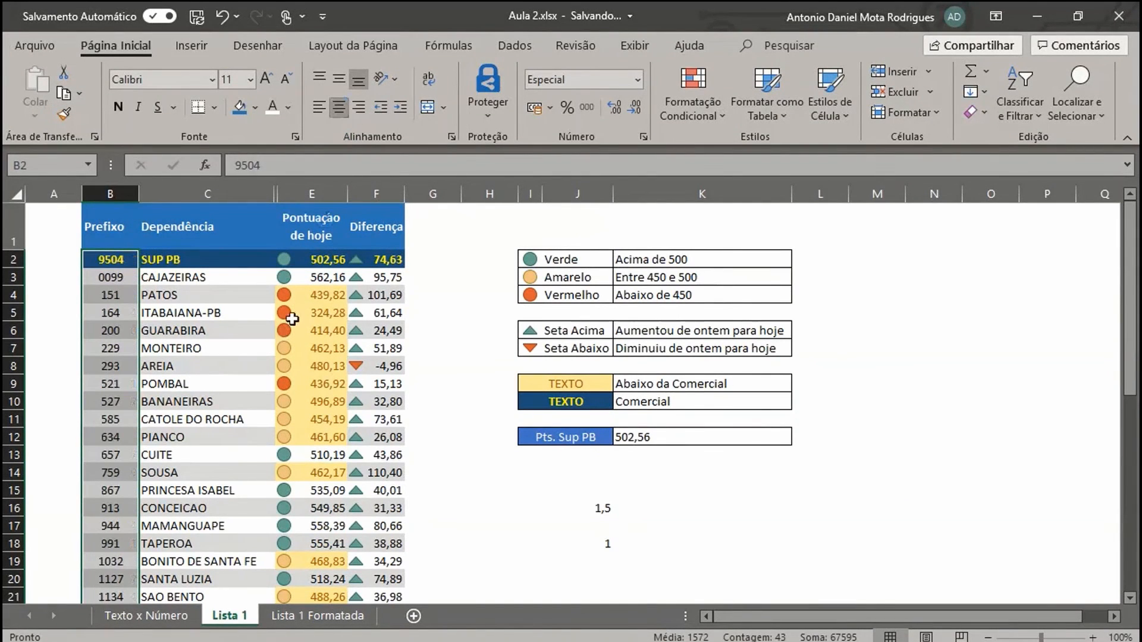
Apply the custom (Personalizado) number format 0000 to the Prefixo values in B2:B44 and check the column.
{"action": "key", "text": "ctrl+1"}
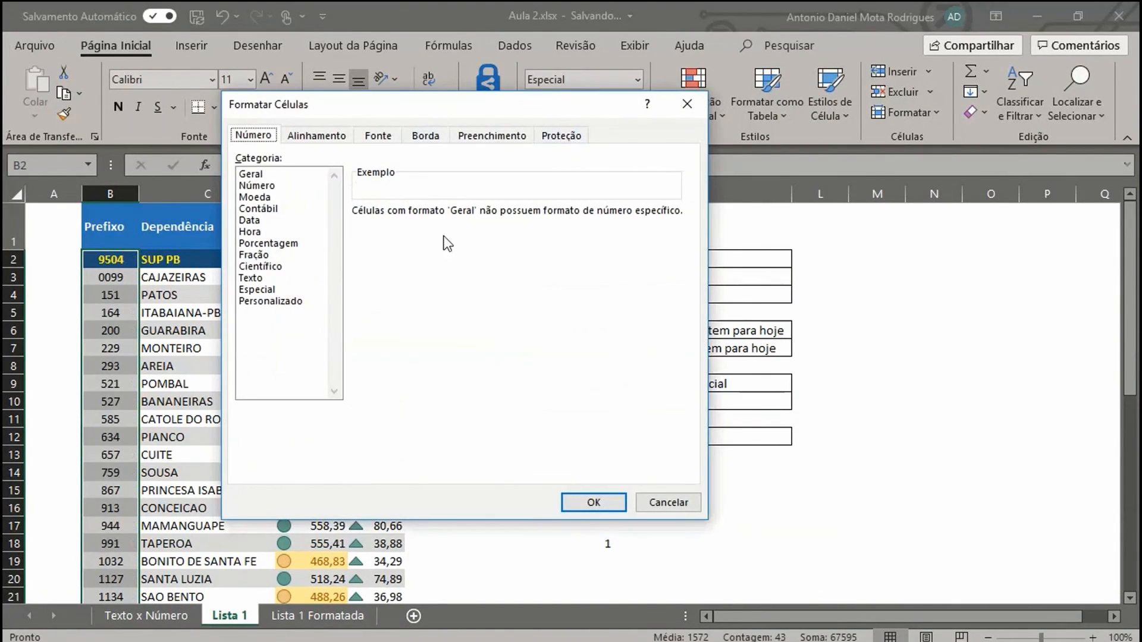
{"action": "left_click", "coordinate": [292, 300]}
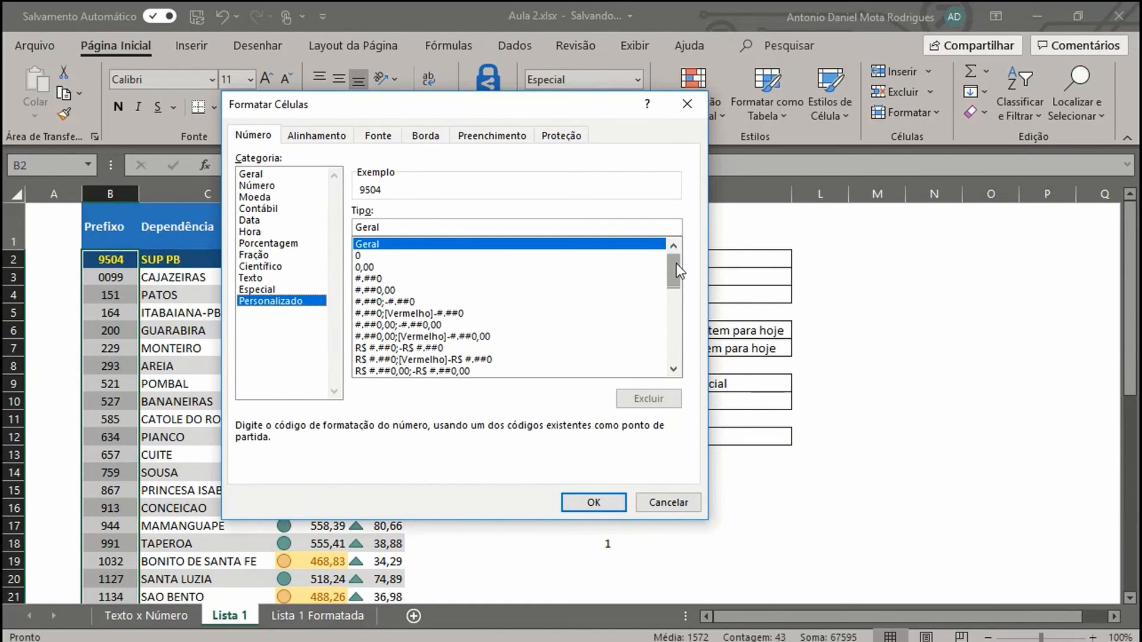
{"action": "left_click_drag", "start_coordinate": [676, 263], "coordinate": [660, 342]}
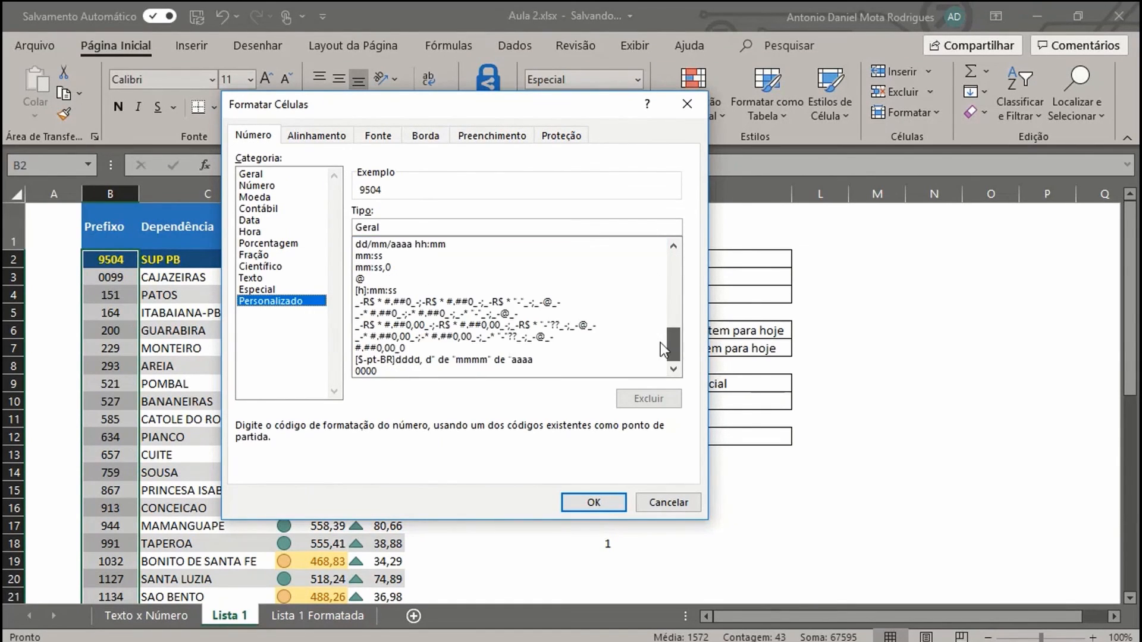
{"action": "left_click", "coordinate": [367, 372]}
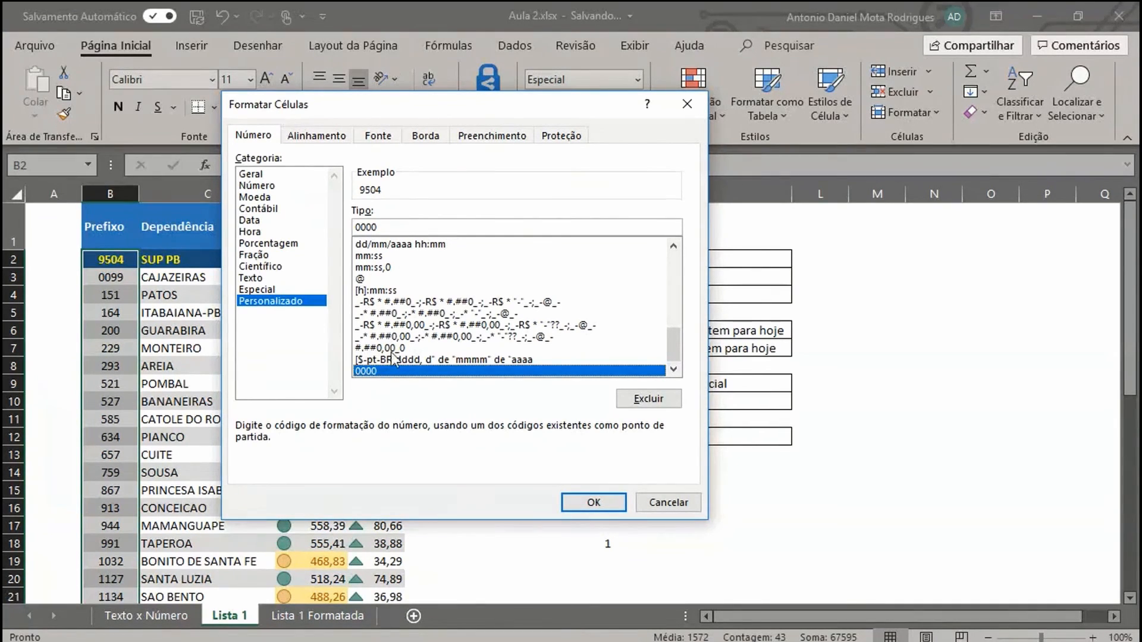
{"action": "left_click", "coordinate": [591, 502]}
{"action": "left_click", "coordinate": [122, 332]}
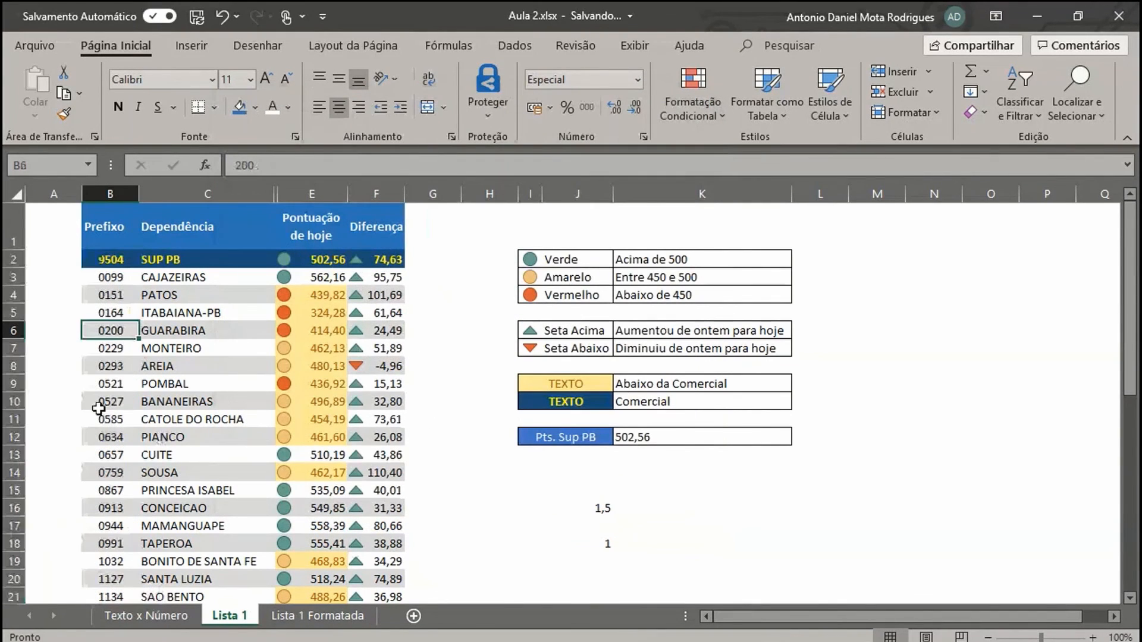
{"action": "scroll", "coordinate": [144, 441], "scroll_direction": "down", "scroll_amount": 3}
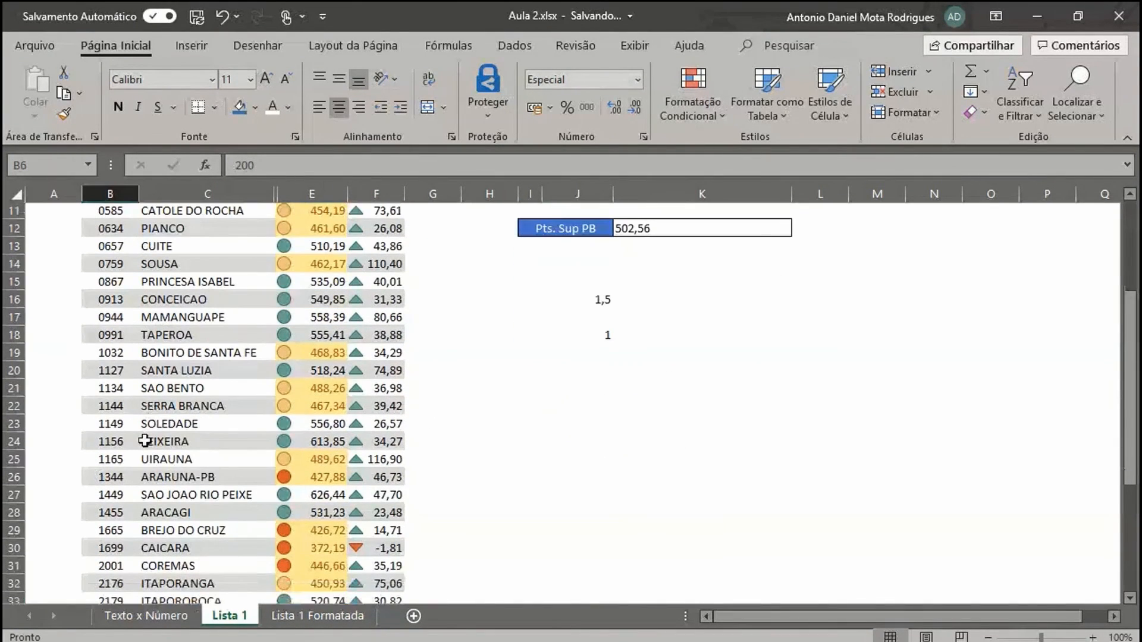
{"action": "scroll", "coordinate": [145, 441], "scroll_direction": "up", "scroll_amount": 3}
Compare Lista 1 with the Lista 1 Formatada sheet and examine the formatted list at 145% zoom.
{"action": "left_click", "coordinate": [214, 331]}
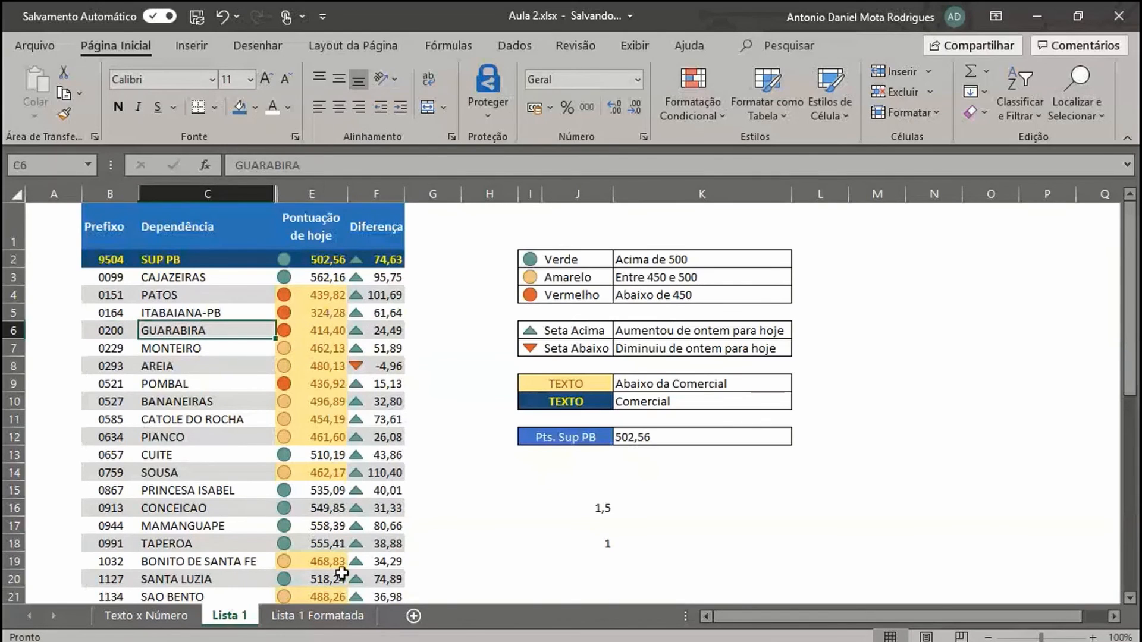
{"action": "left_click", "coordinate": [326, 615]}
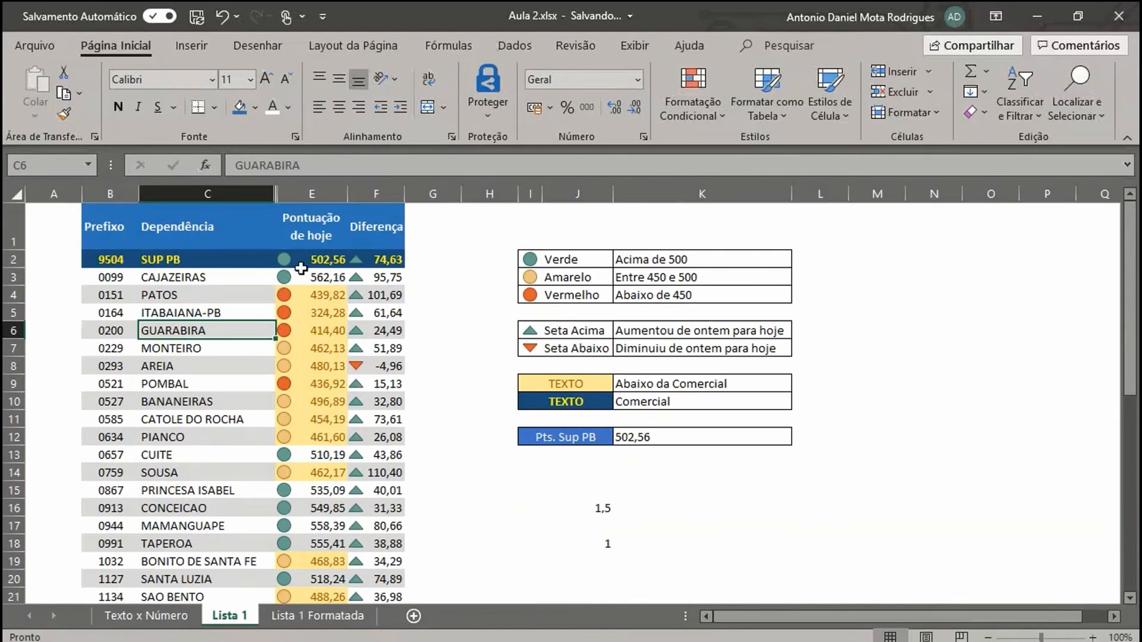
{"action": "left_click", "coordinate": [230, 616]}
{"action": "scroll", "coordinate": [259, 315], "scroll_direction": "up", "scroll_amount": 3}
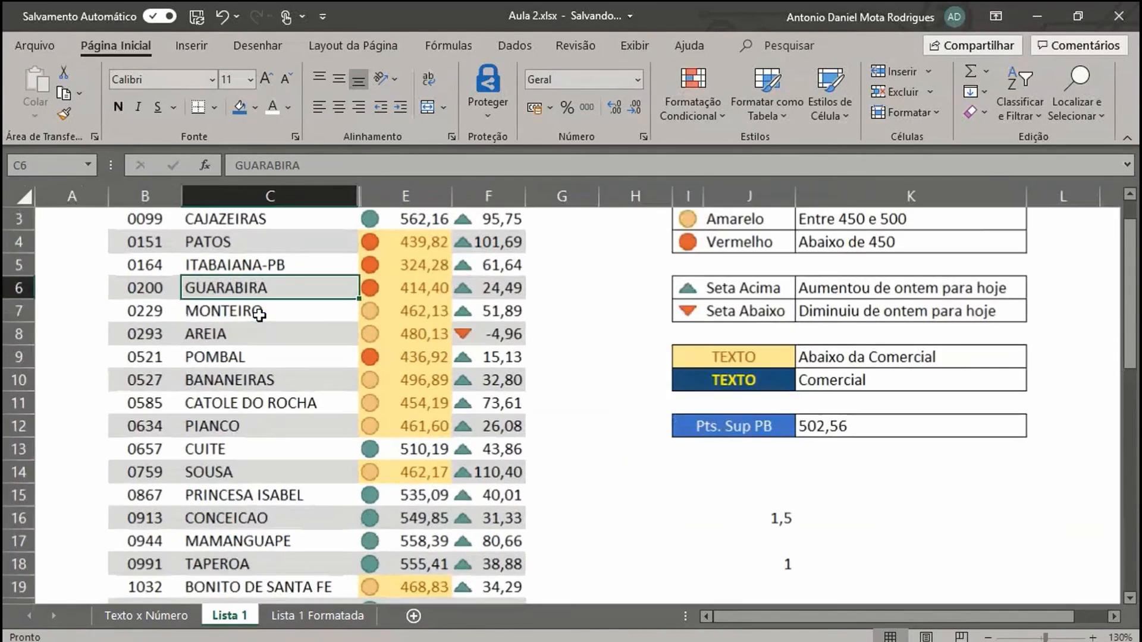
{"action": "scroll", "coordinate": [259, 315], "scroll_direction": "up", "scroll_amount": 1}
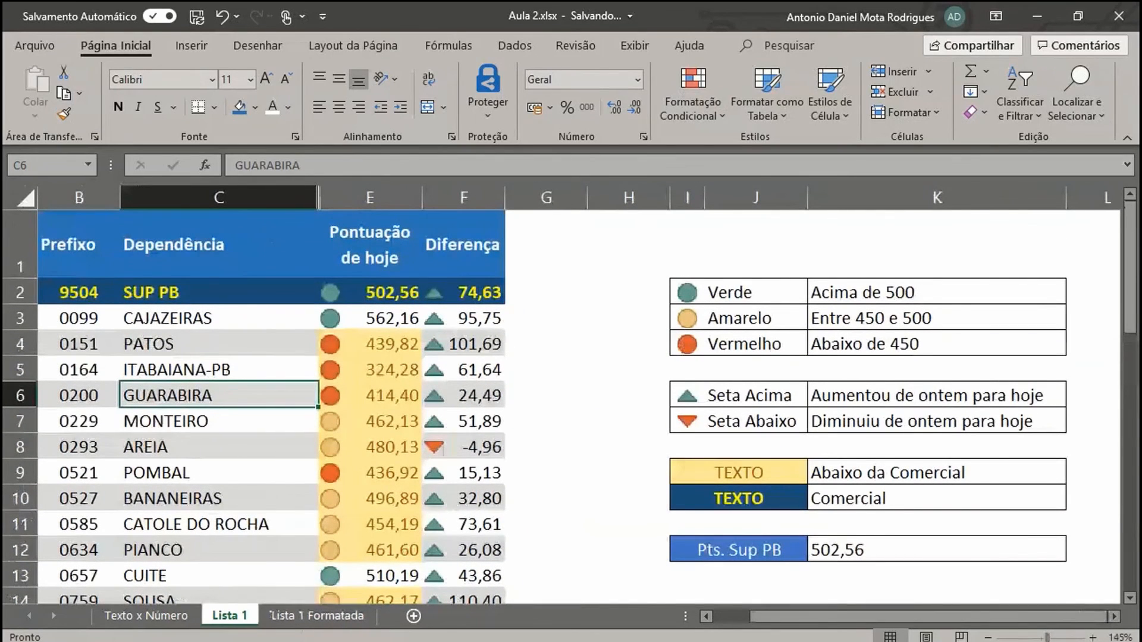